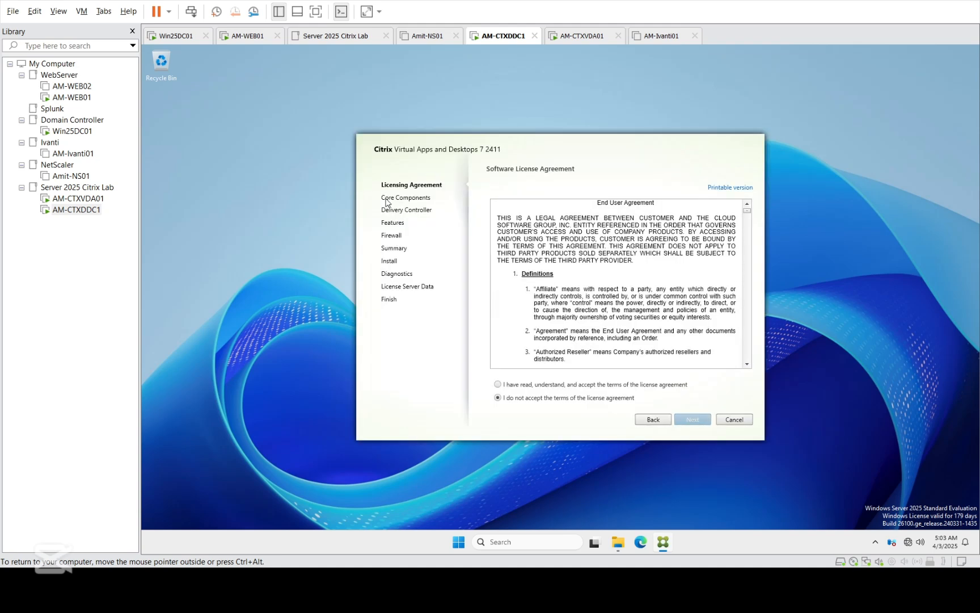
Step: Accept the Citrix license terms and tick Studio so every core component is selected
click(535, 384)
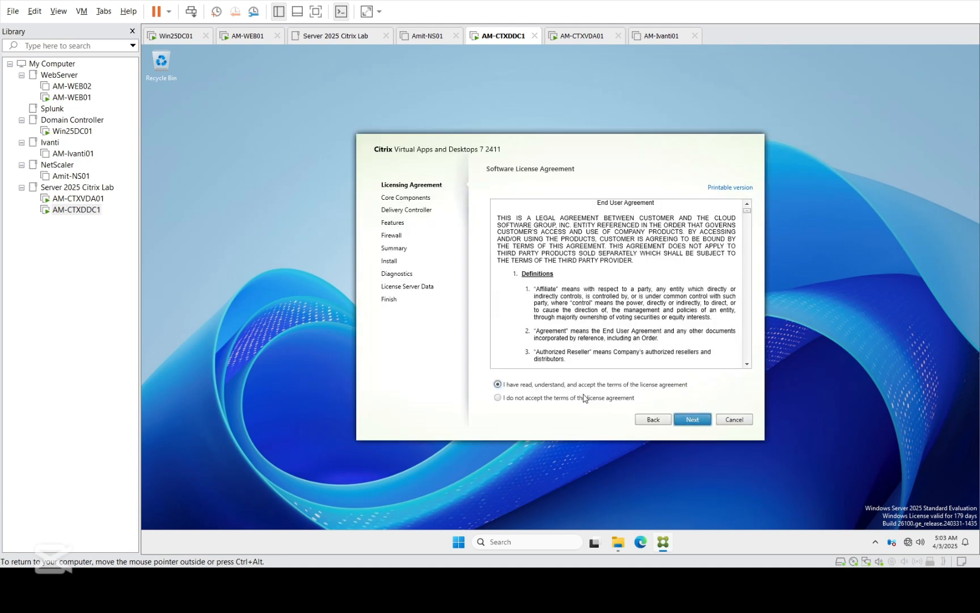
click(681, 421)
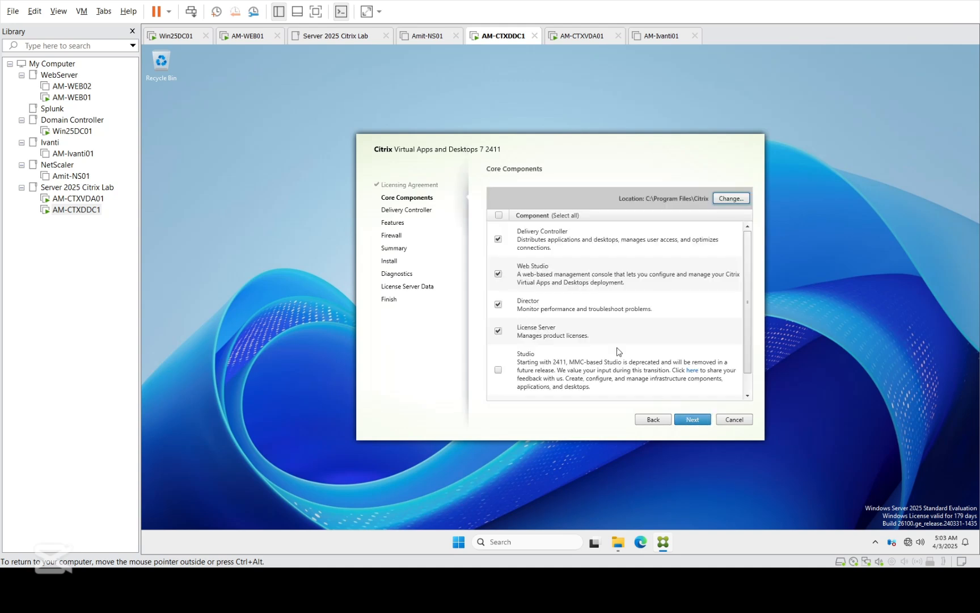
click(498, 369)
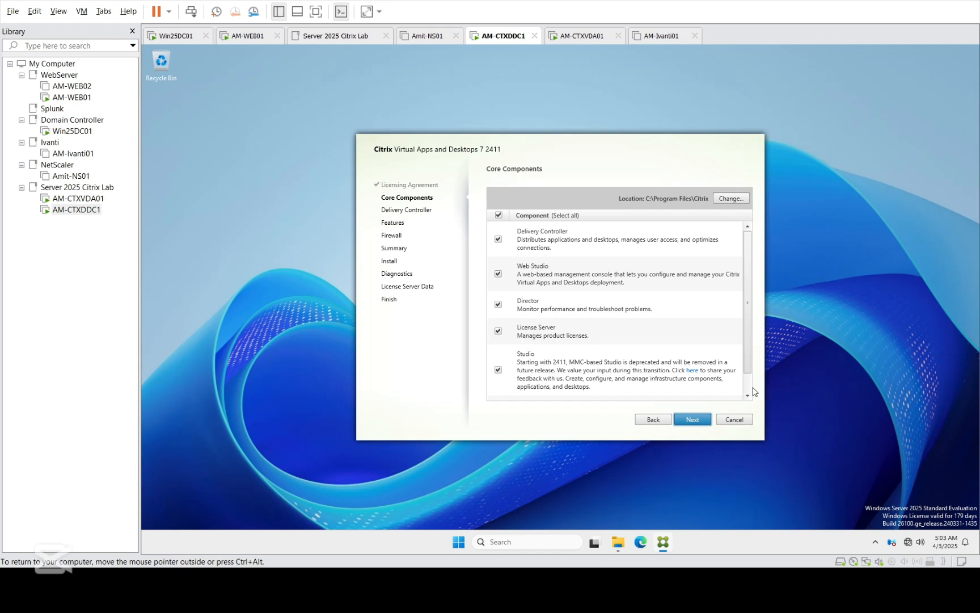
scroll(754, 391, down, 2)
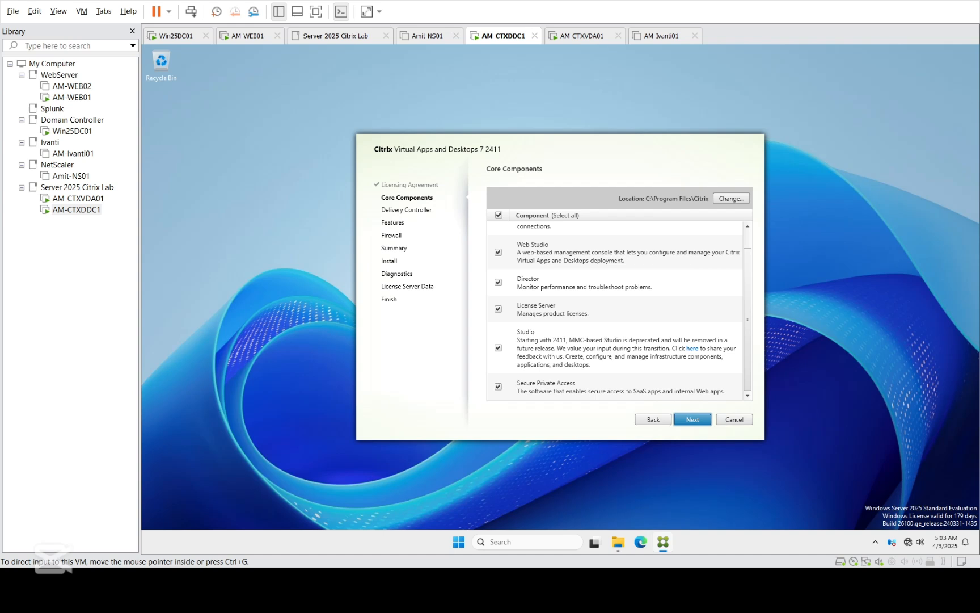
scroll(748, 238, up, 1)
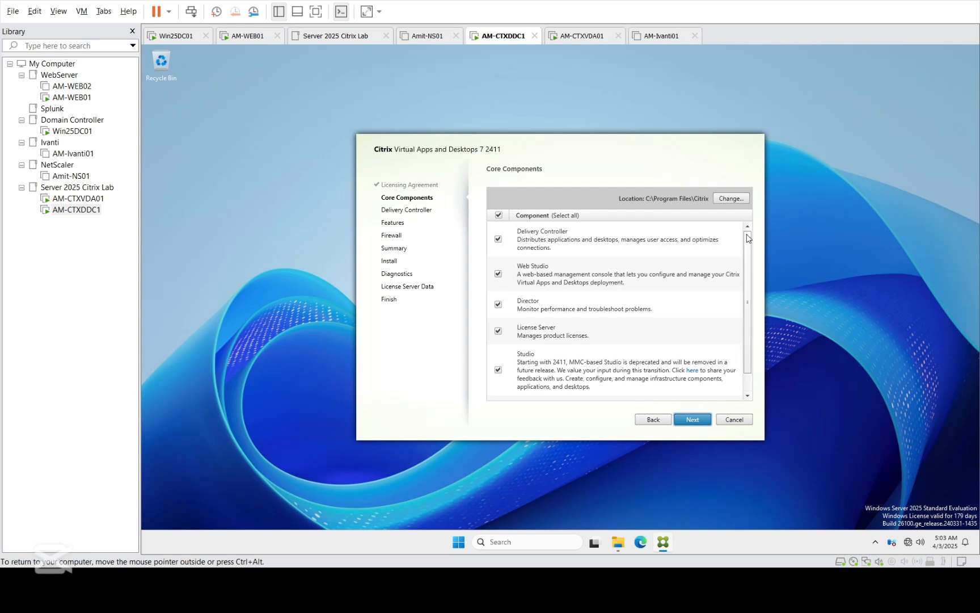
scroll(747, 233, down, 1)
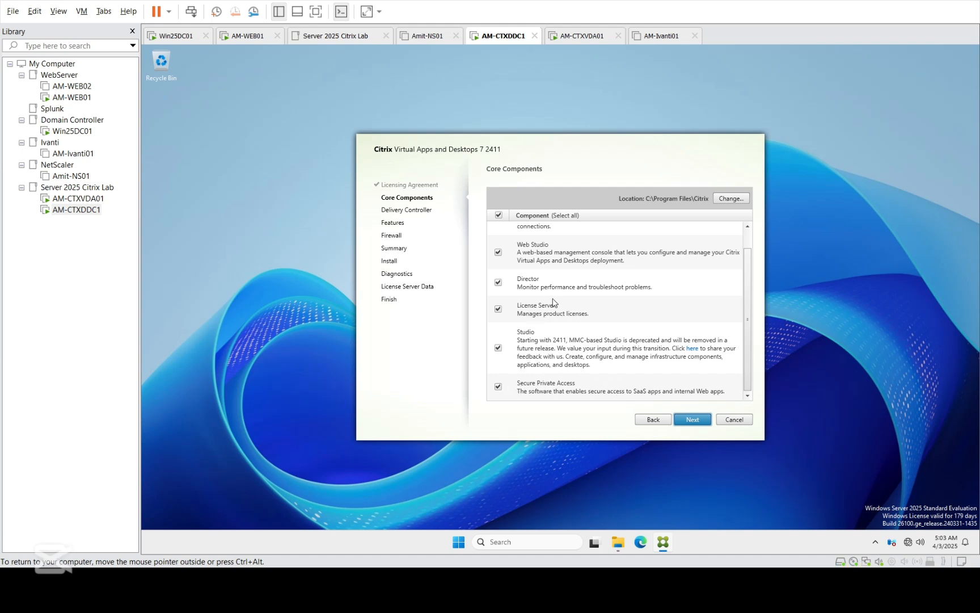
Step: Keep the AM-CTXDDC1 controller, acknowledge the low-RAM warning and accept automatic firewall rules
click(694, 422)
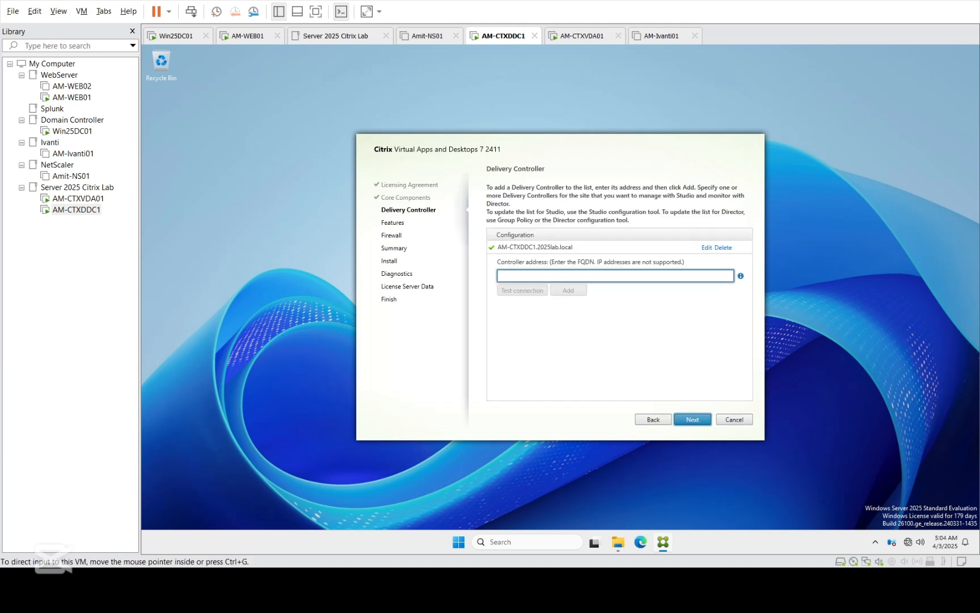
click(691, 422)
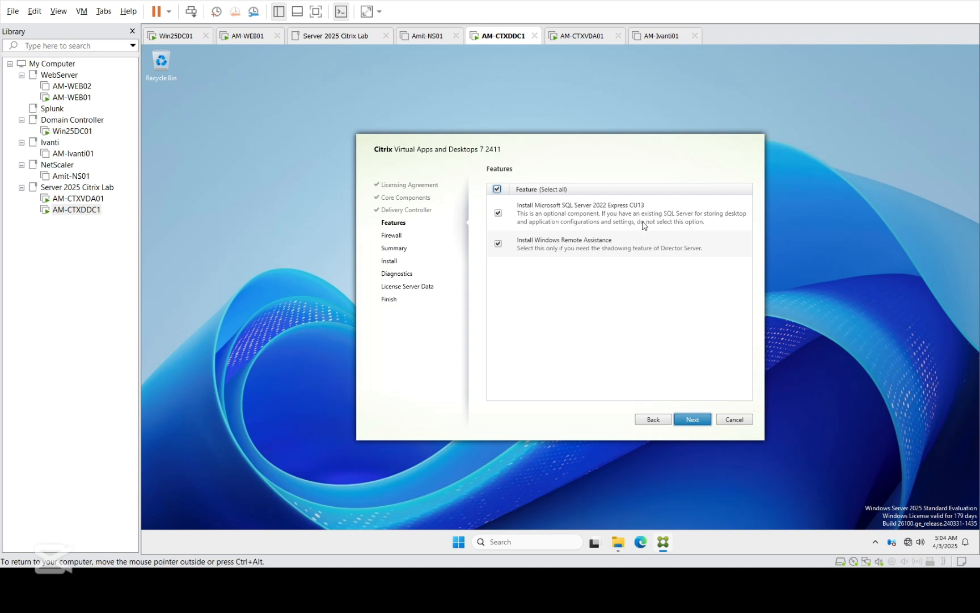
click(696, 421)
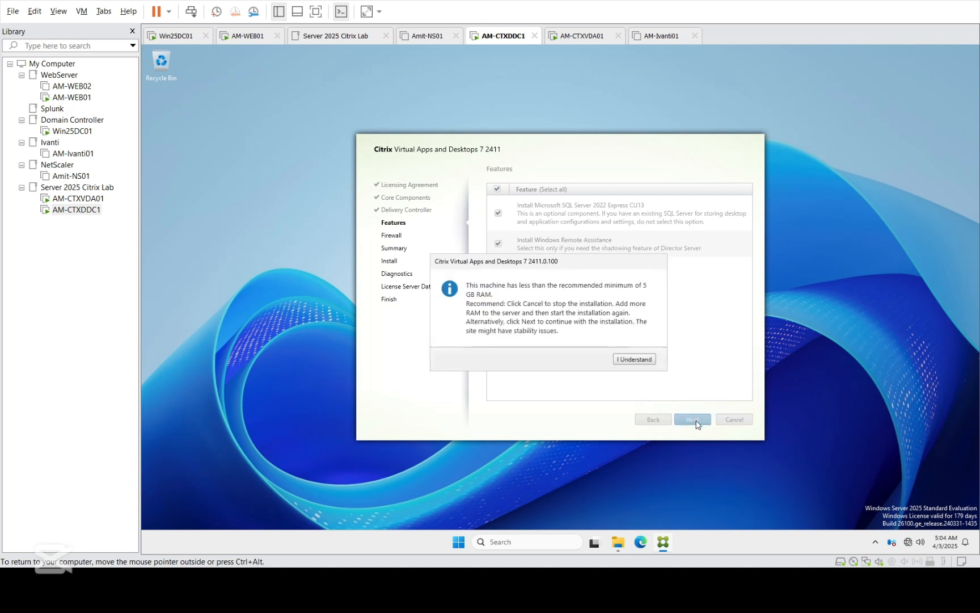
click(629, 360)
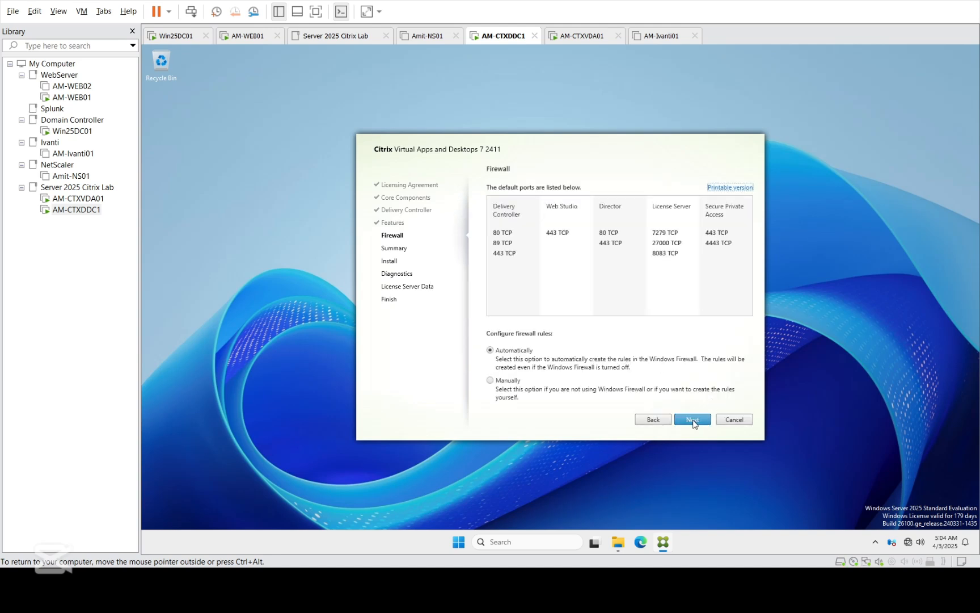
click(698, 411)
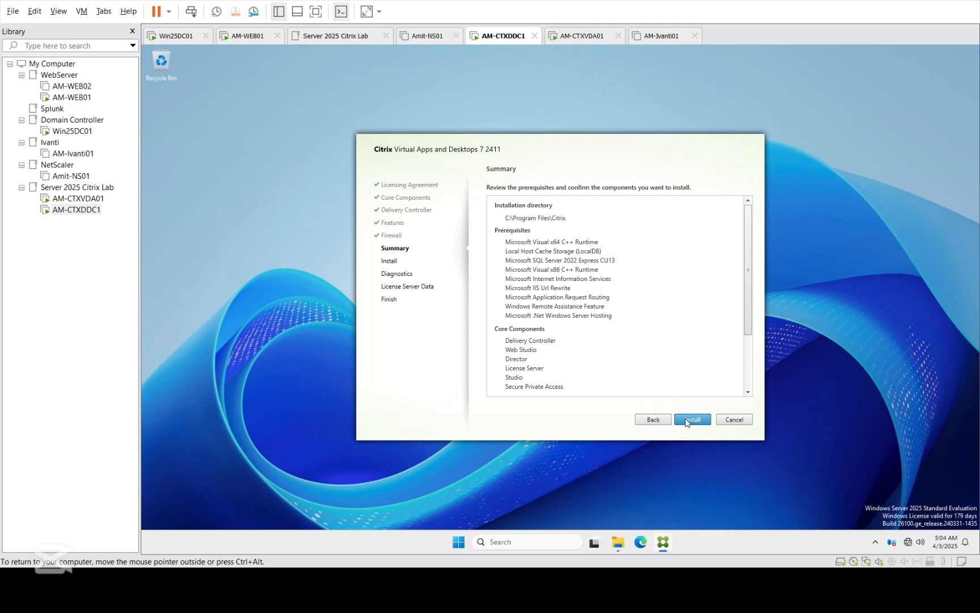
Step: Review the Summary page and start installing the selected Citrix components
click(749, 383)
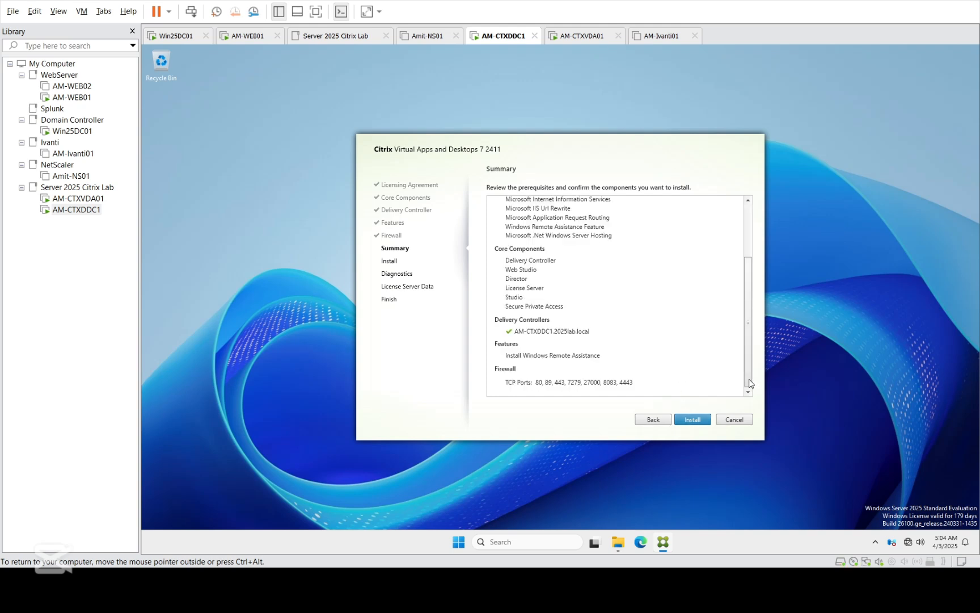
click(693, 422)
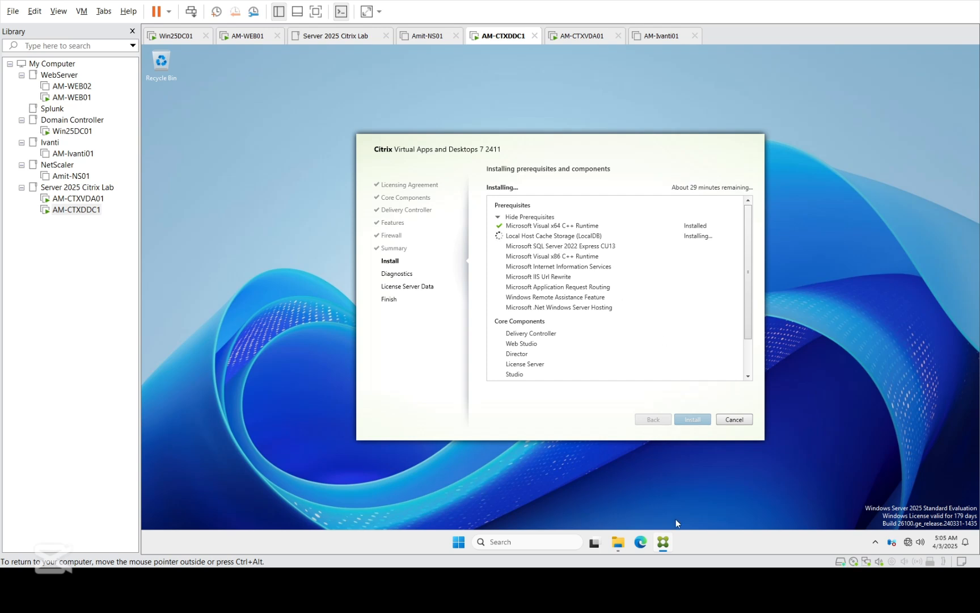
mouse_move(663, 541)
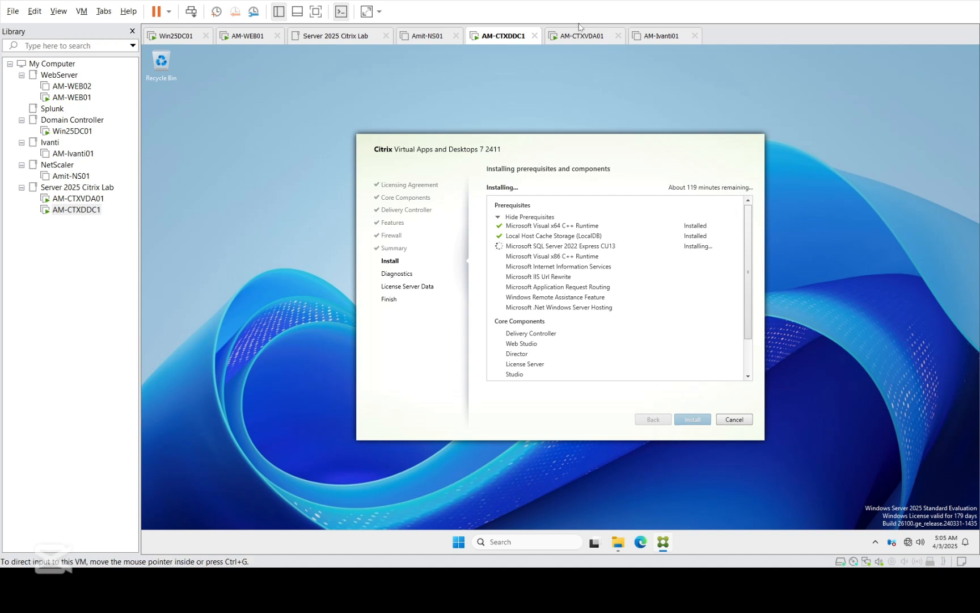
Step: Close the AM-Ivanti01, Server 2025 Citrix Lab and Amit-NS01 tabs, returning to AM-CTXDDC1
click(696, 35)
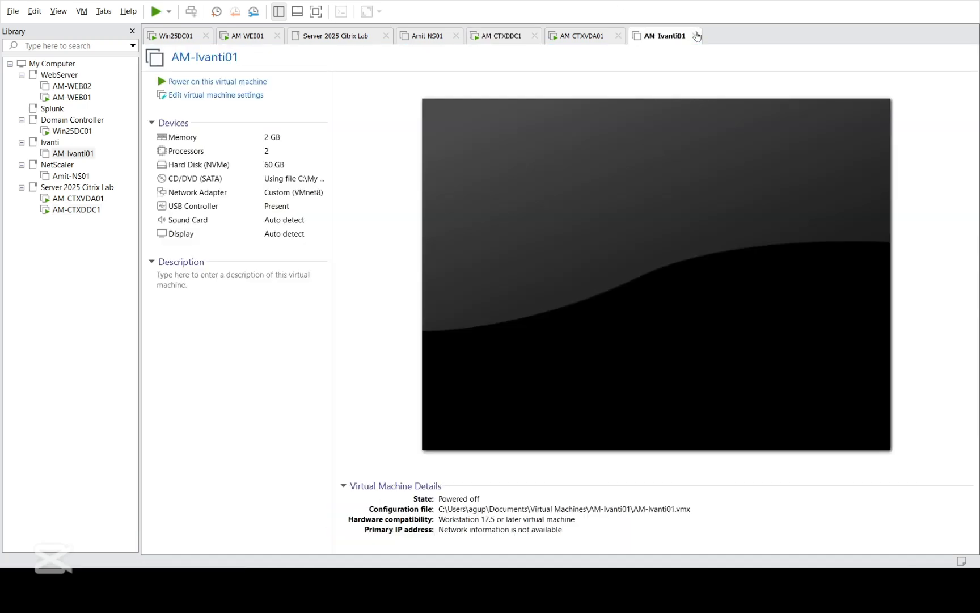
click(697, 36)
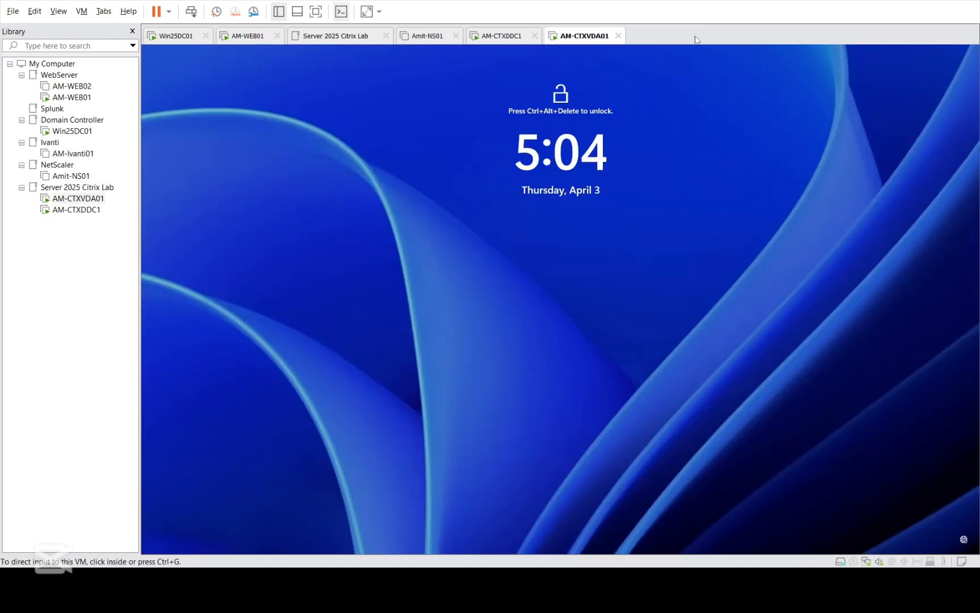
click(386, 36)
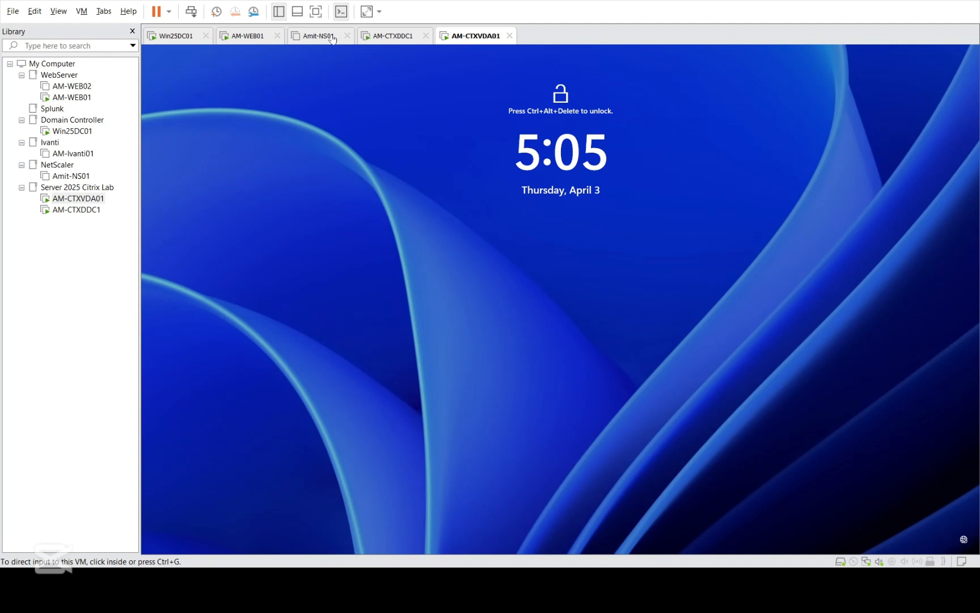
click(347, 36)
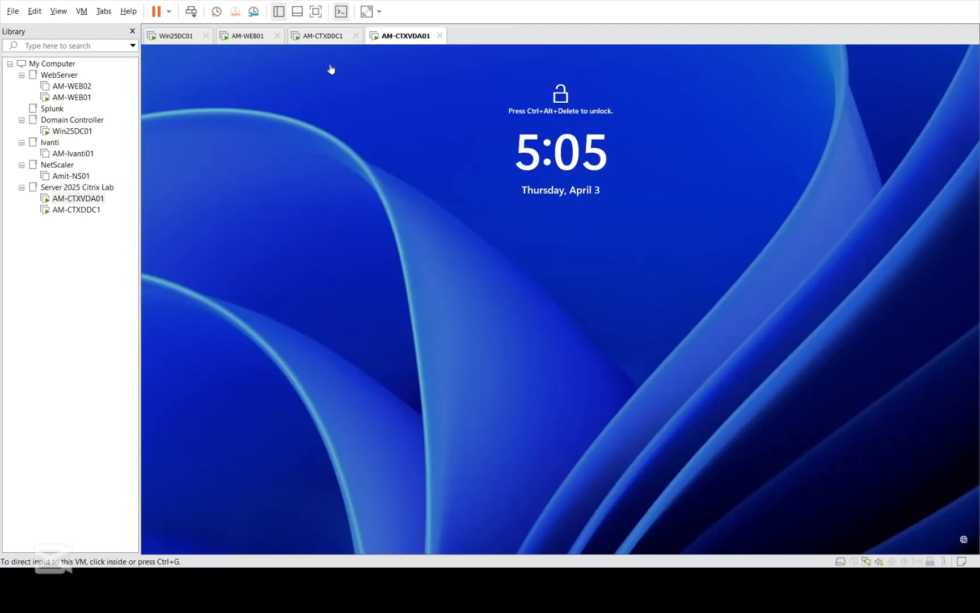
click(327, 37)
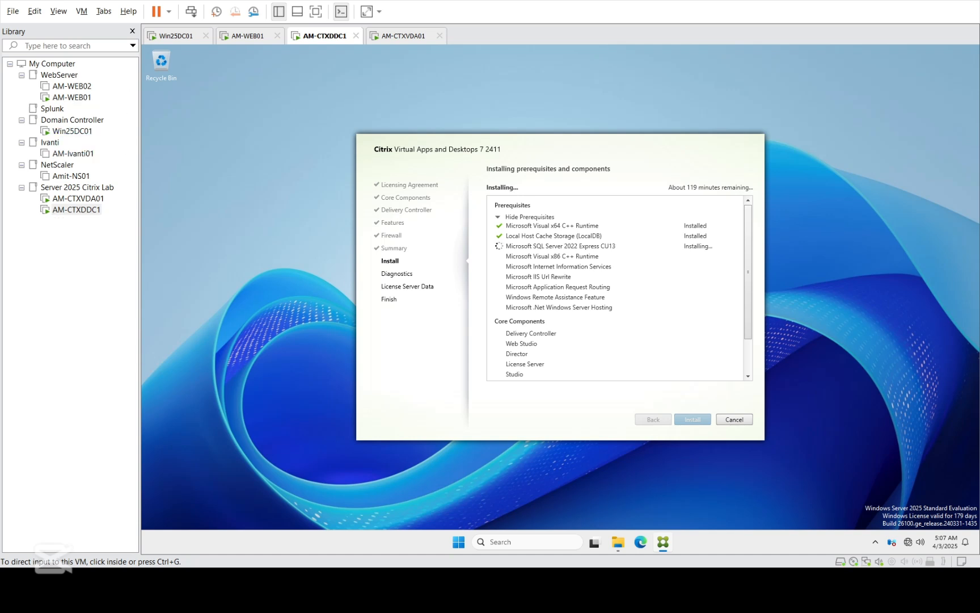
Step: Sign in to the AM-WEB01 machine with the account password
click(72, 97)
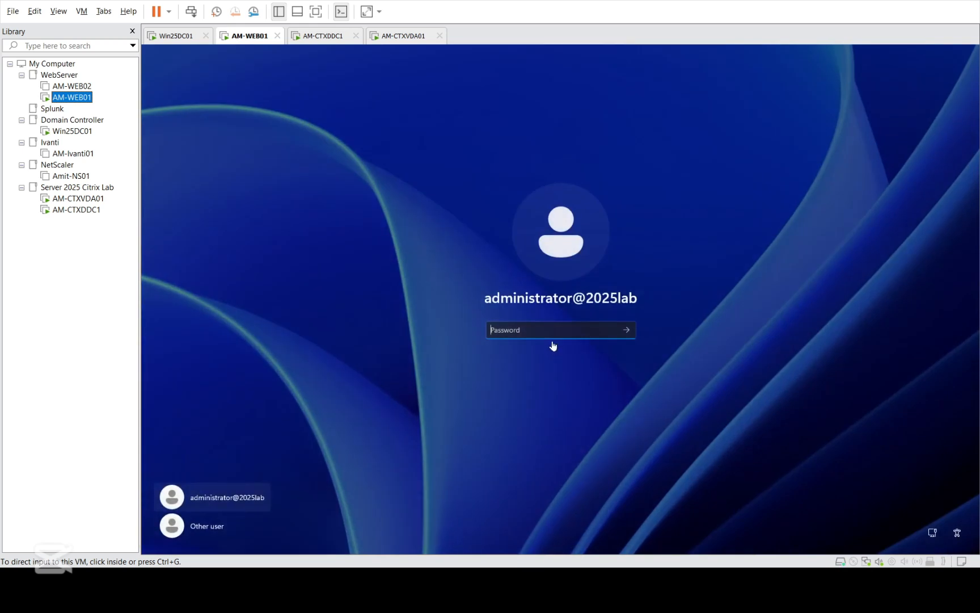
click(554, 339)
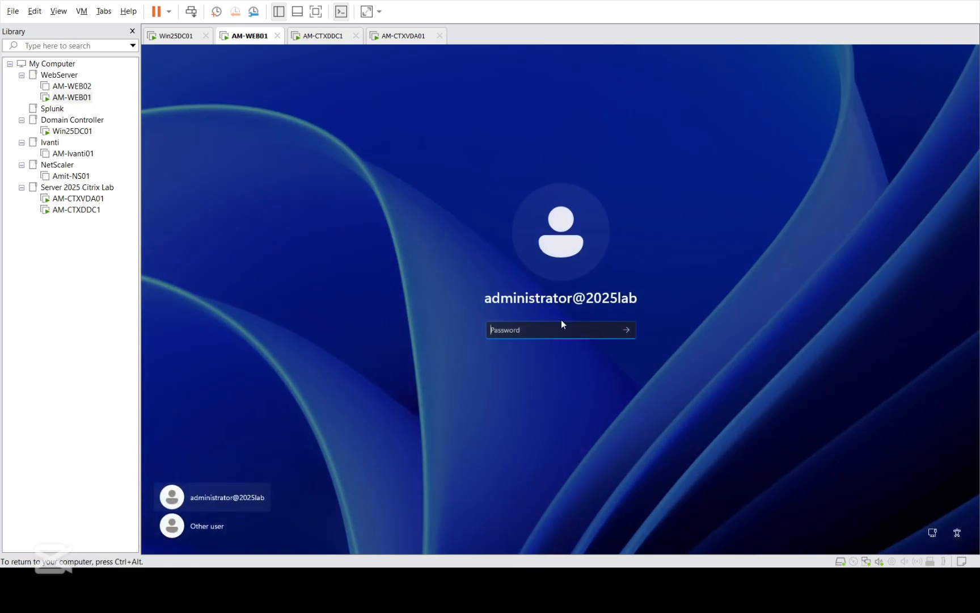
text(••••••••)
key(Return)
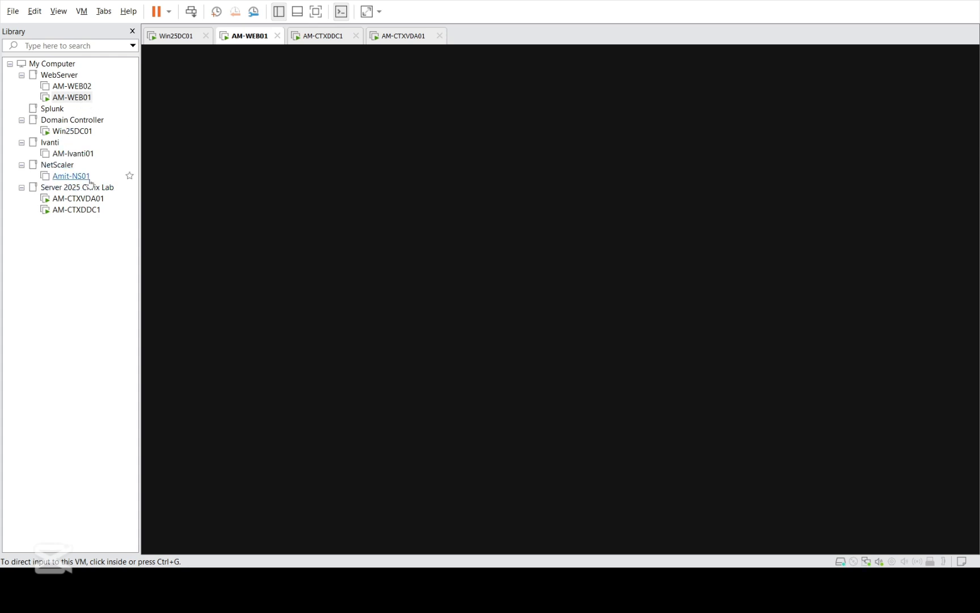
Step: Check AM-CTXDDC1's install progress, then close Server Manager on AM-WEB01
click(77, 210)
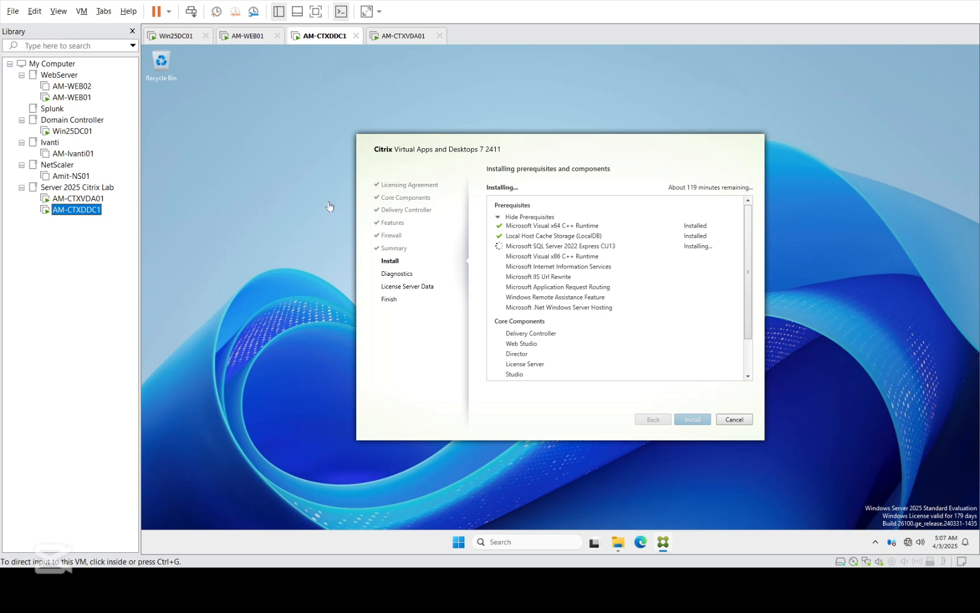
click(70, 97)
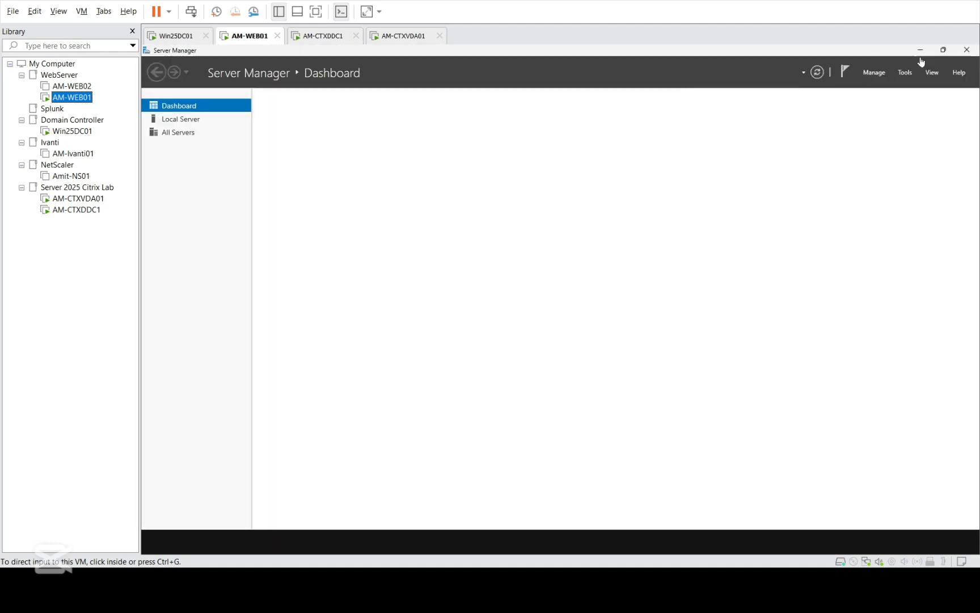
click(966, 50)
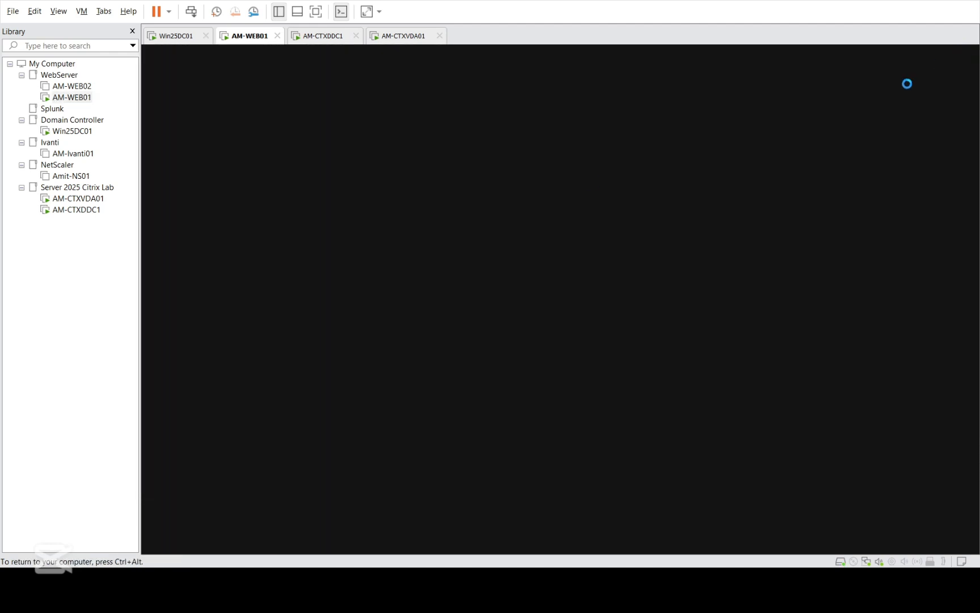
click(64, 98)
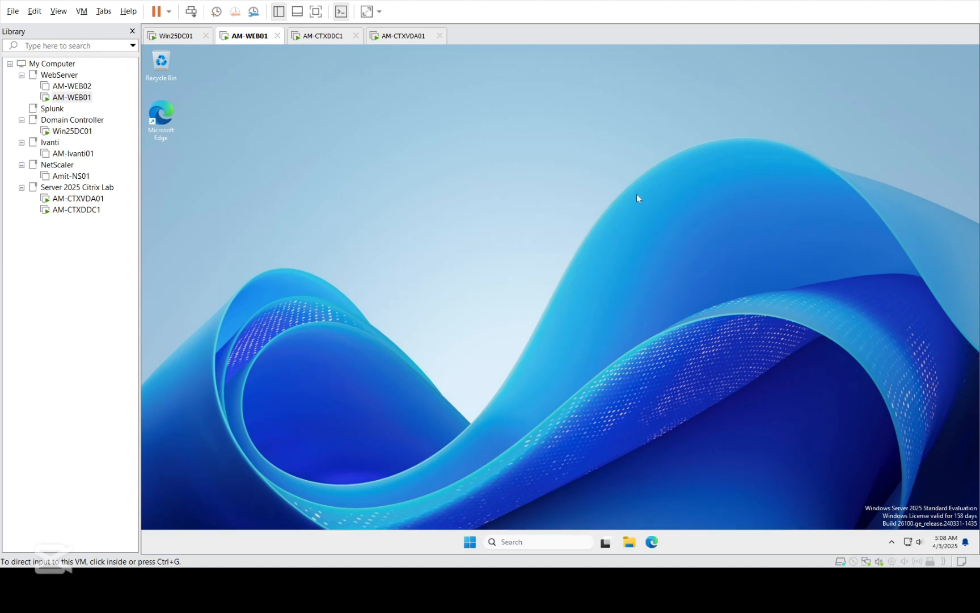
Step: Open File Explorer on AM-WEB01 to view the machine's drives
click(579, 492)
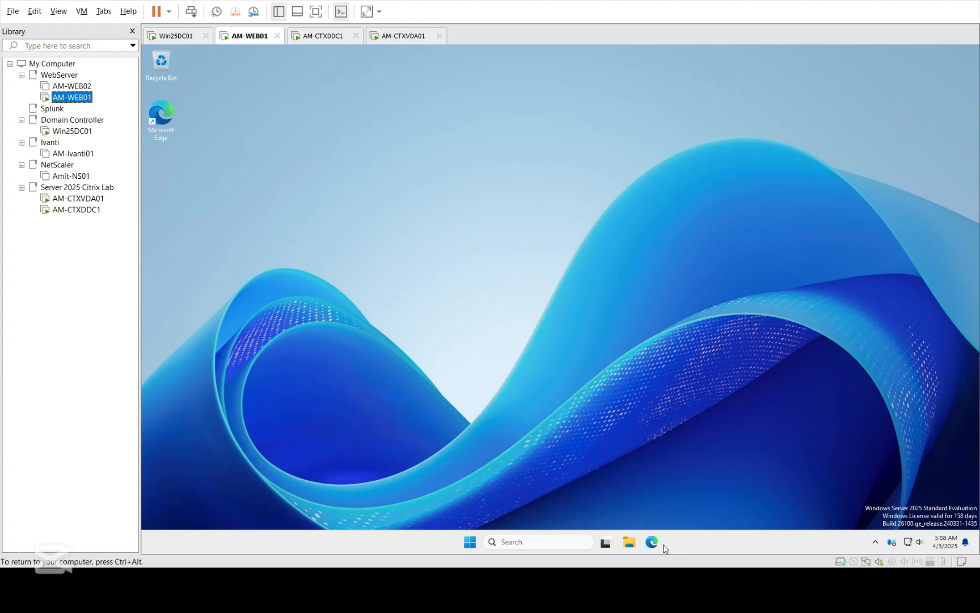
click(629, 541)
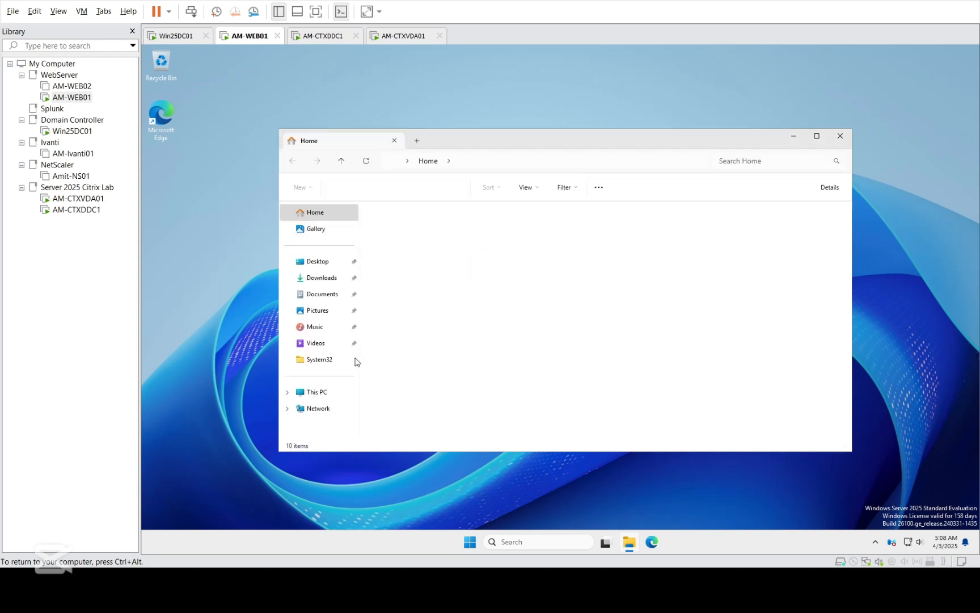
click(319, 394)
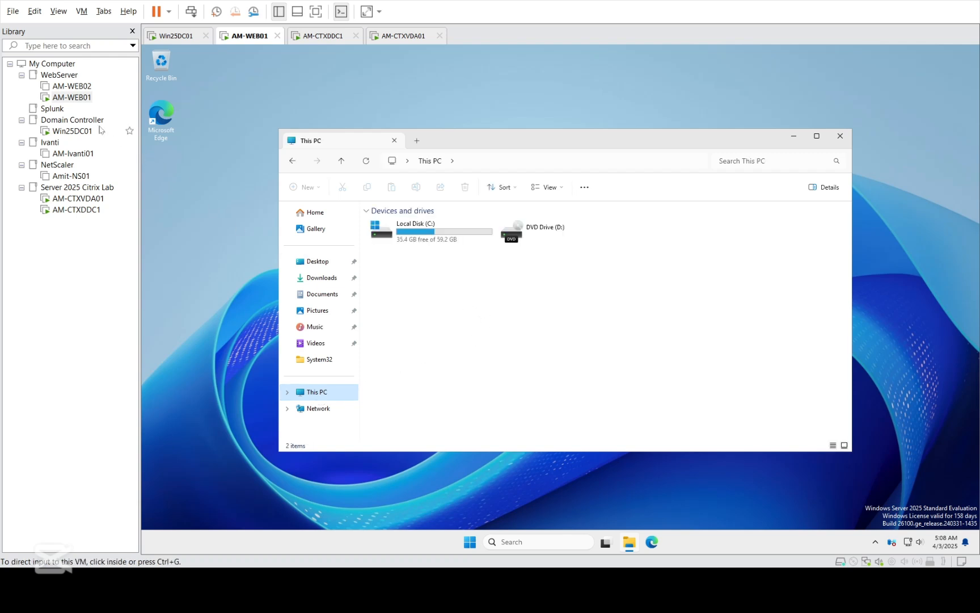
click(80, 98)
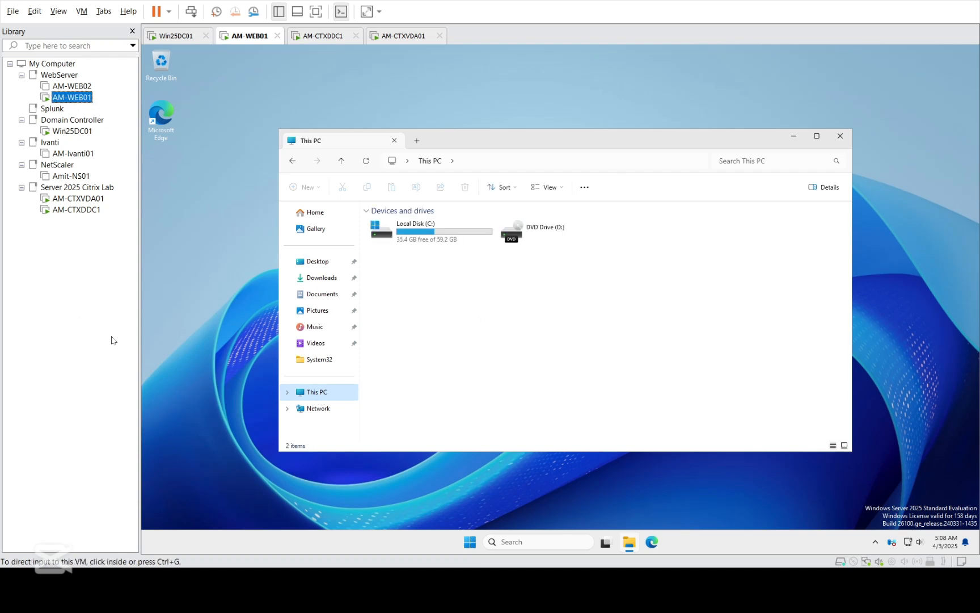
click(588, 165)
click(598, 493)
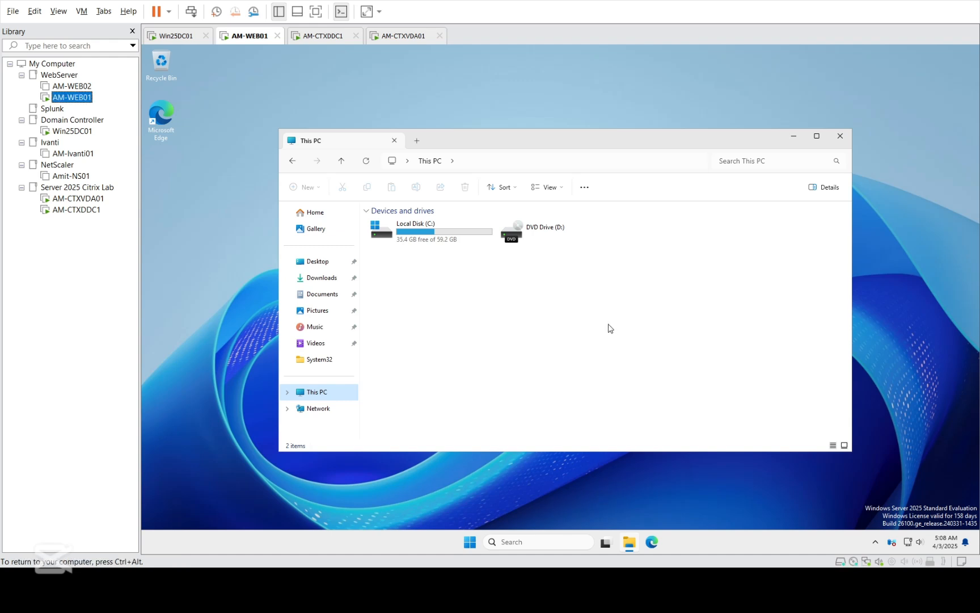
Step: Open the CVAD 2411 DVD Drive (D:) to browse its files
click(543, 233)
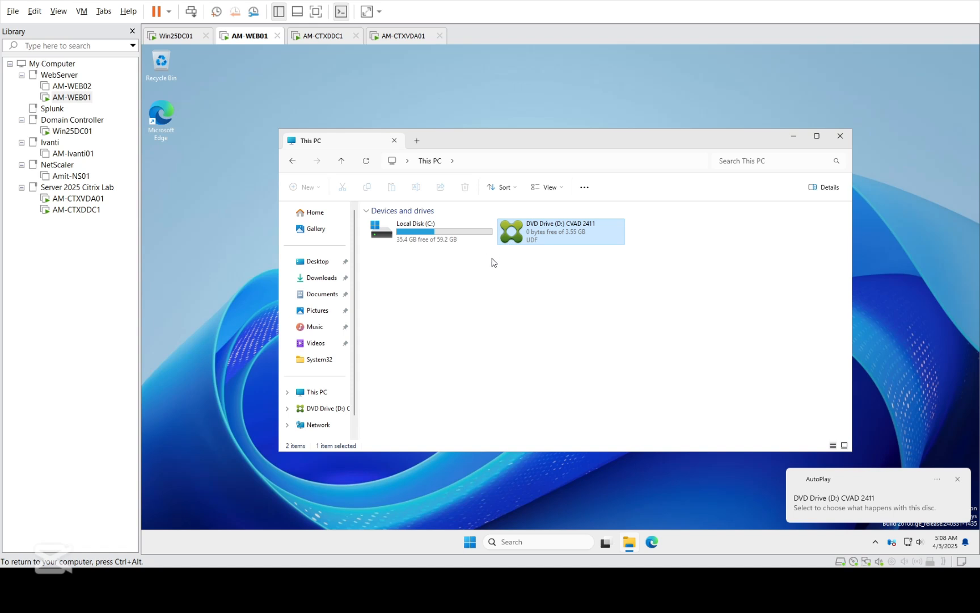
right_click(539, 233)
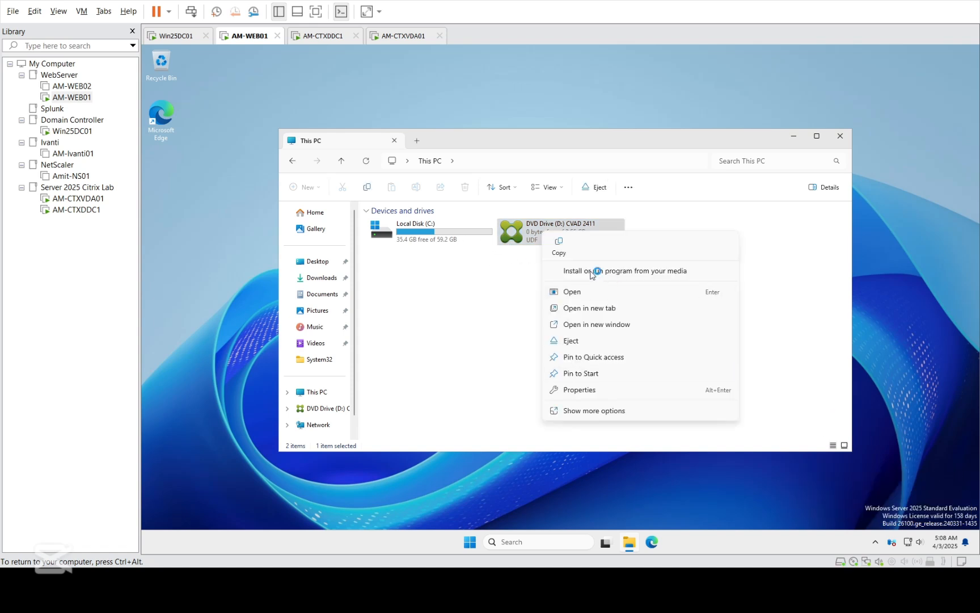
click(577, 295)
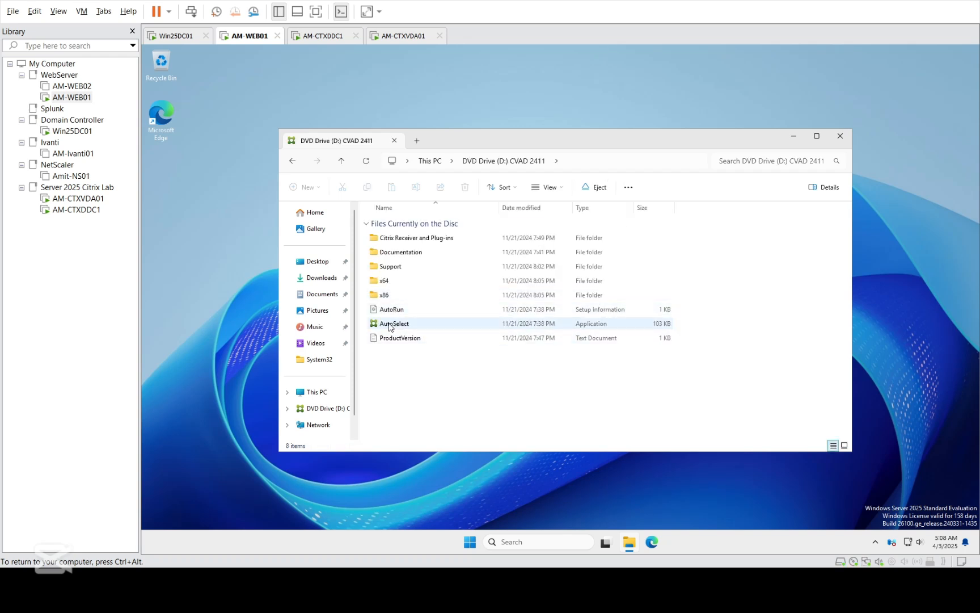
Step: Run AutoSelect as administrator and start the Virtual Apps and Desktops installer on AM-WEB01
right_click(390, 327)
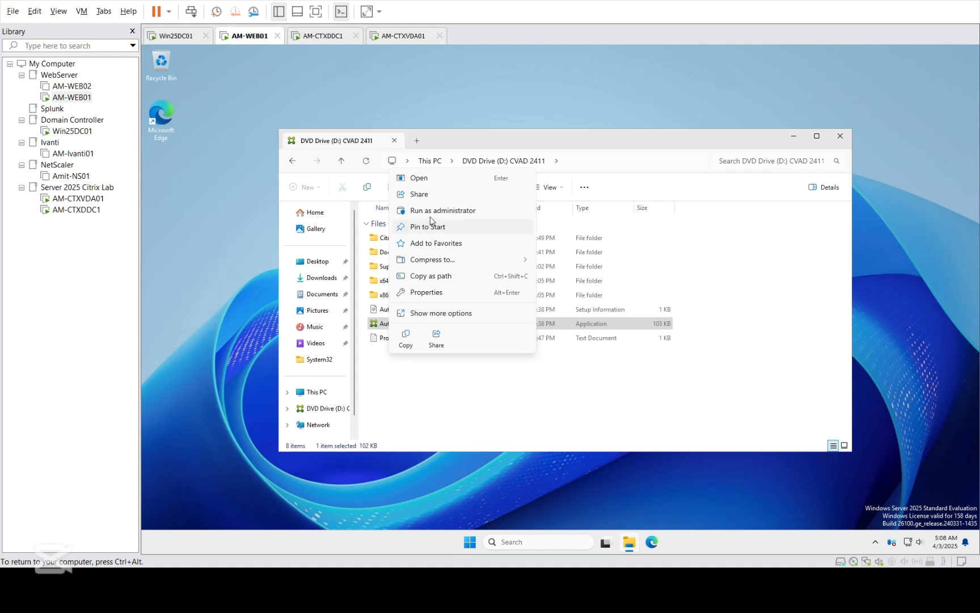
click(430, 211)
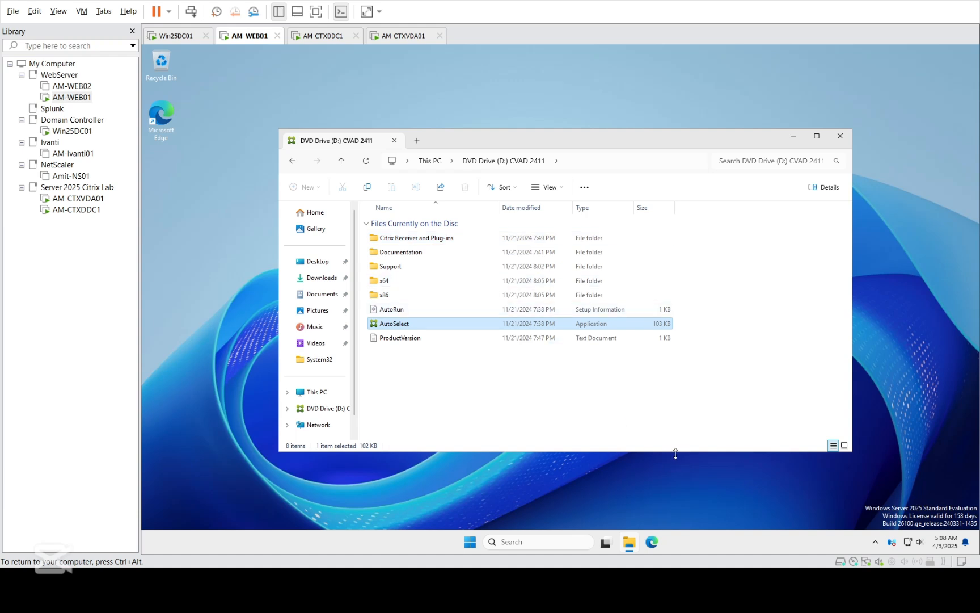
click(77, 209)
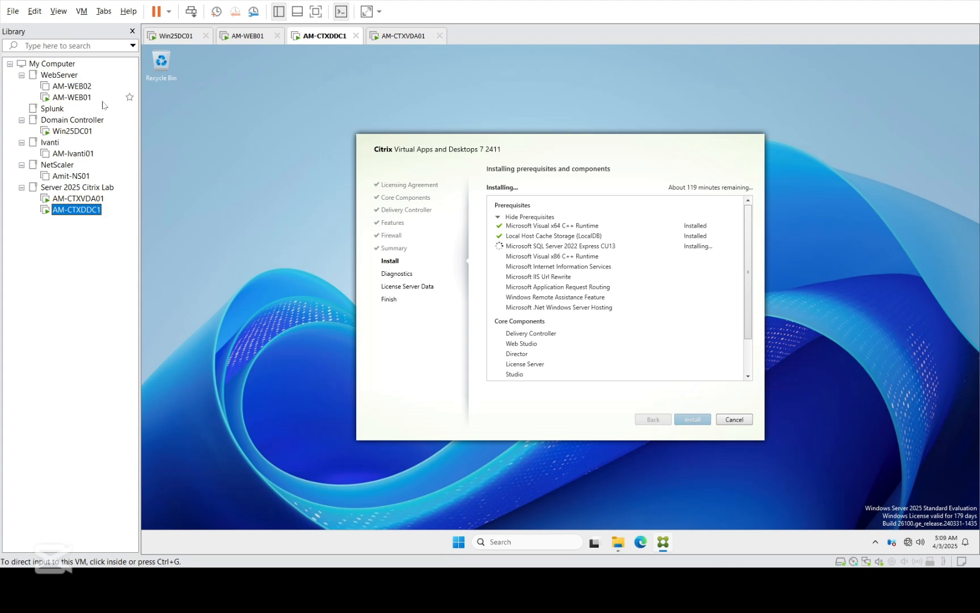
click(80, 97)
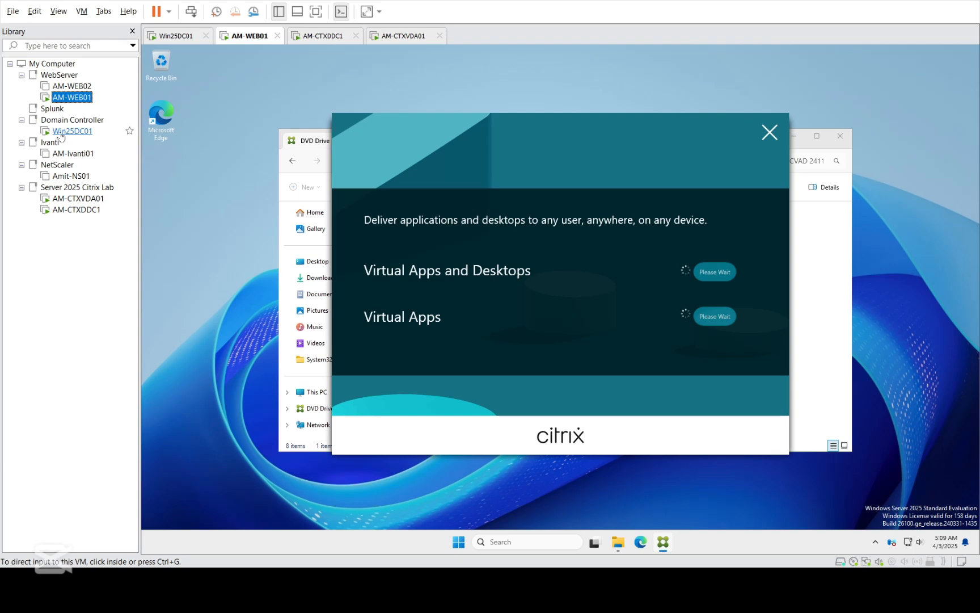
click(85, 211)
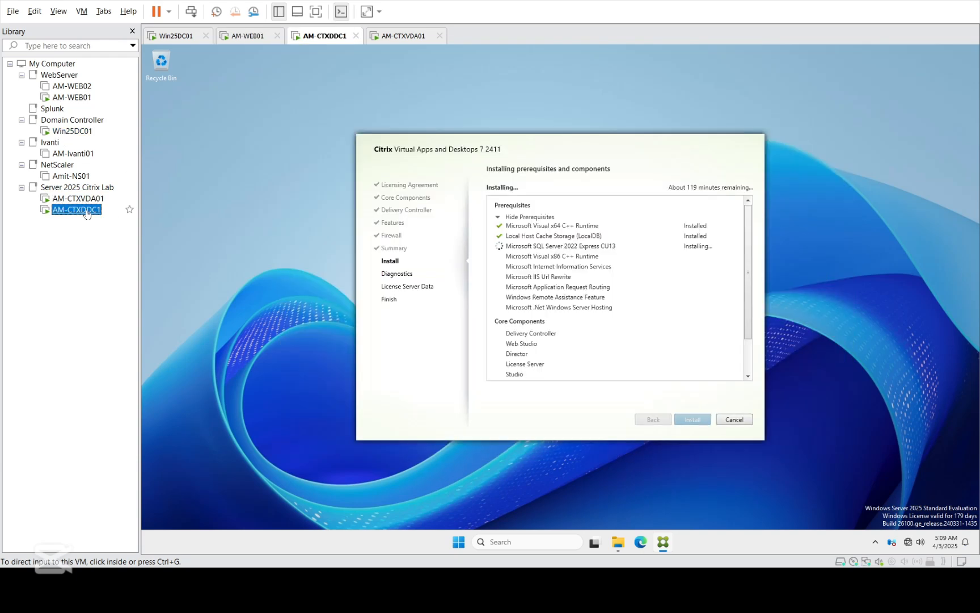
click(81, 100)
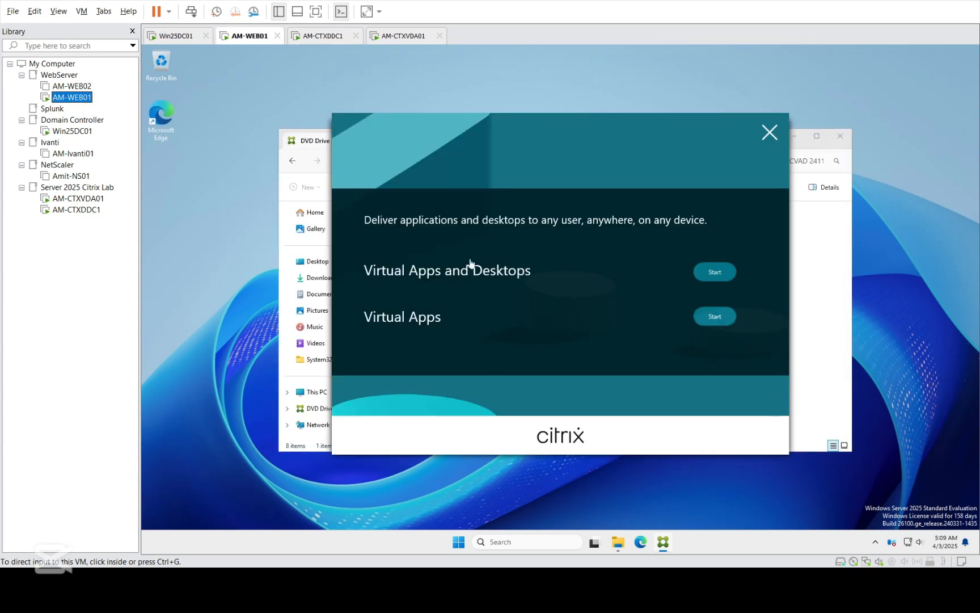
click(713, 272)
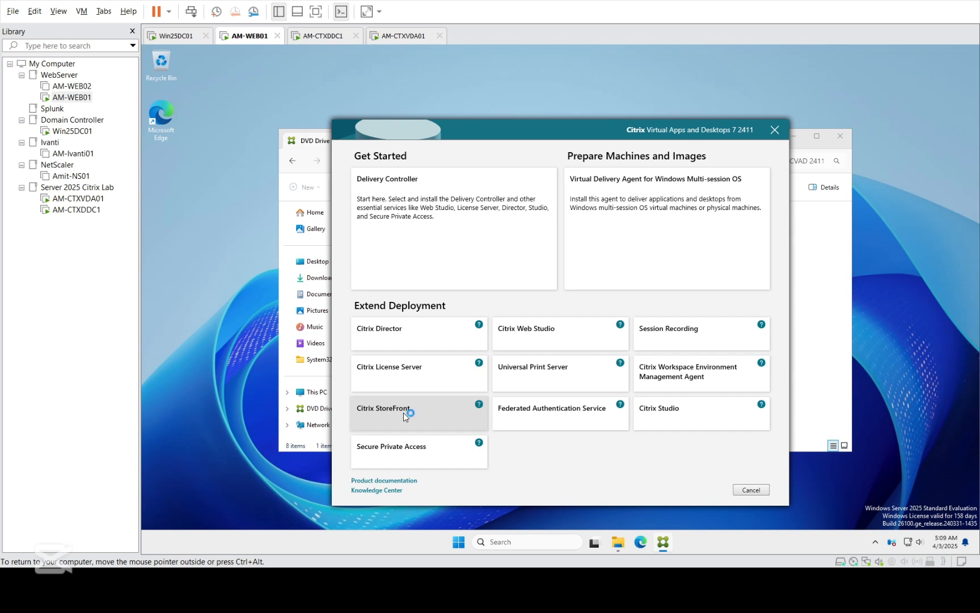
Step: Choose Citrix StoreFront, accept its licence terms and begin the installation
click(403, 413)
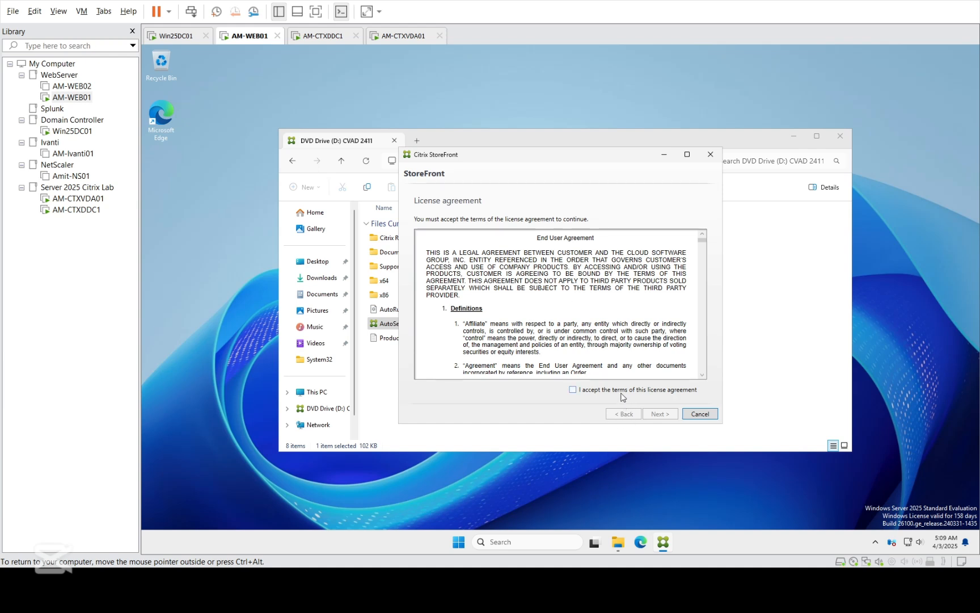
click(621, 392)
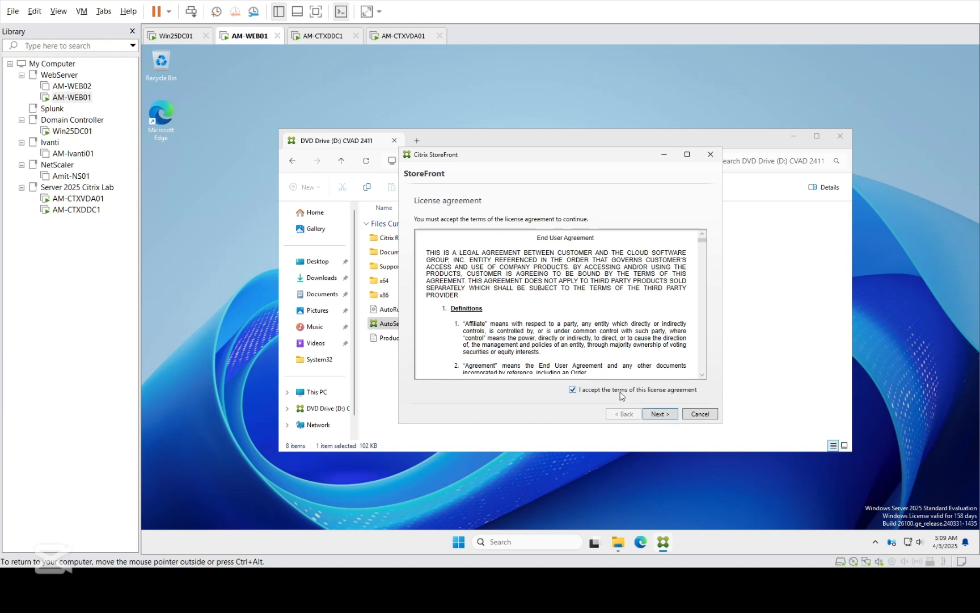
click(661, 415)
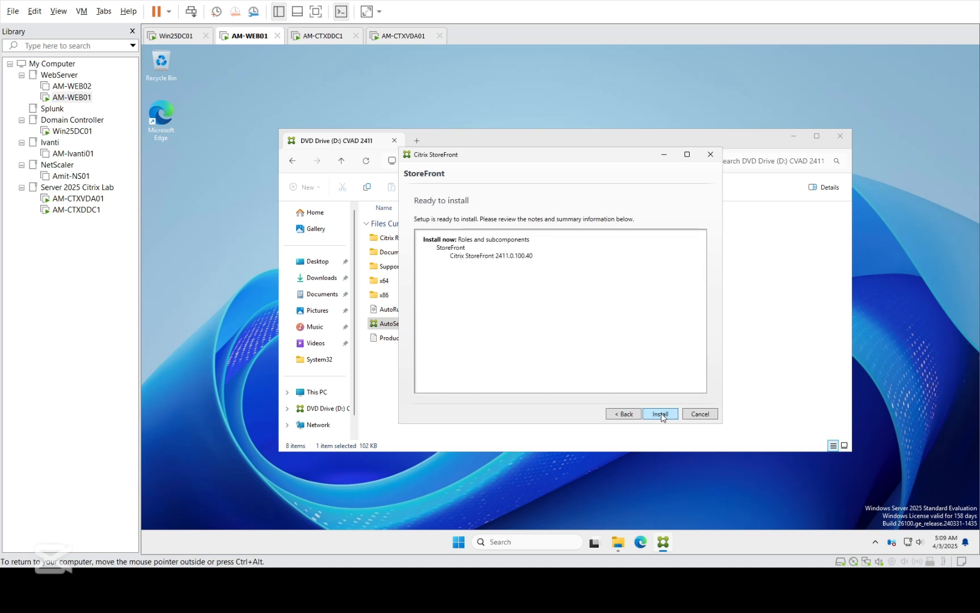
click(661, 415)
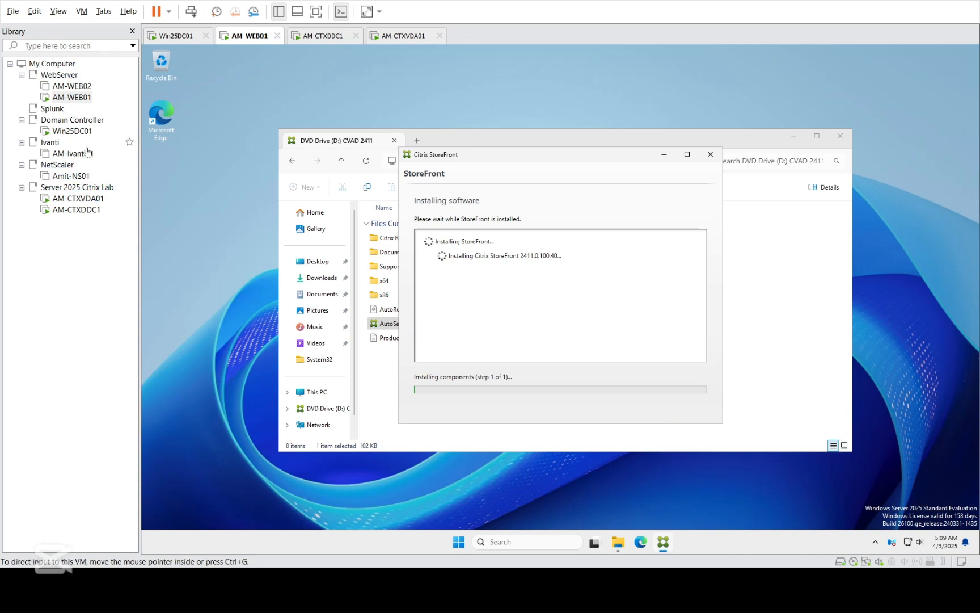
Step: Check AM-CTXDDC1's progress, then dismiss the Windows Security notification on AM-WEB01
click(72, 131)
click(78, 198)
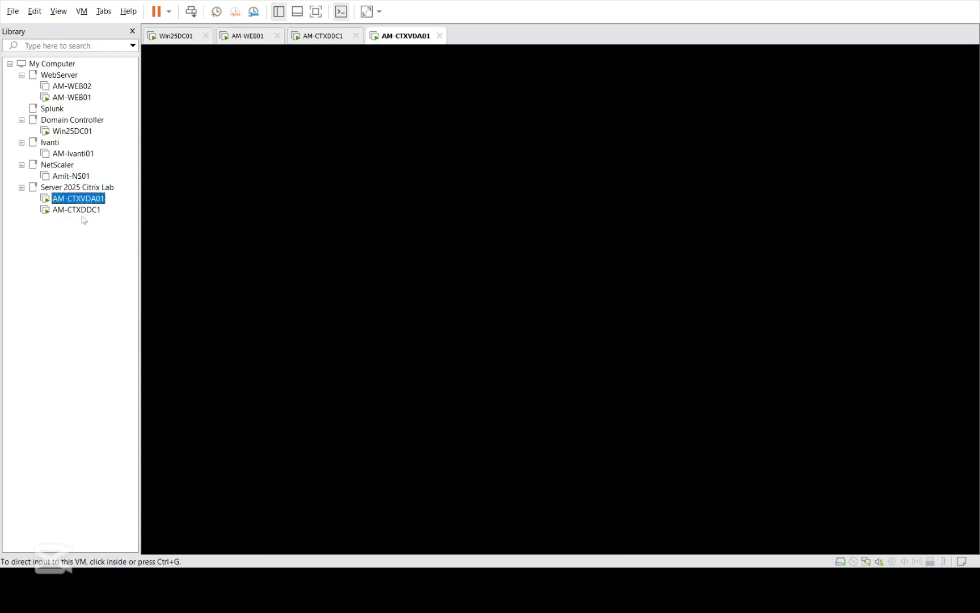
click(82, 209)
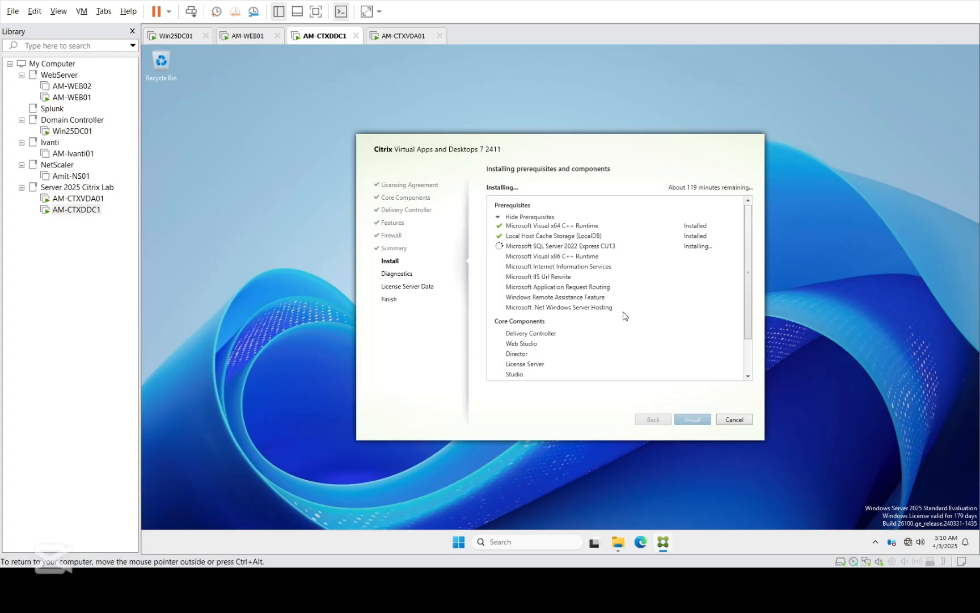
click(746, 366)
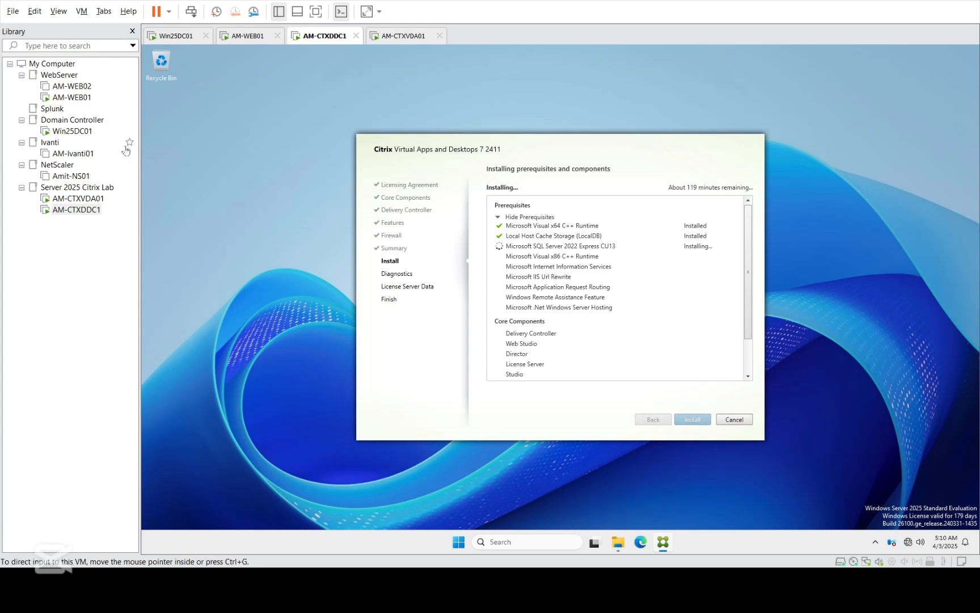
click(72, 97)
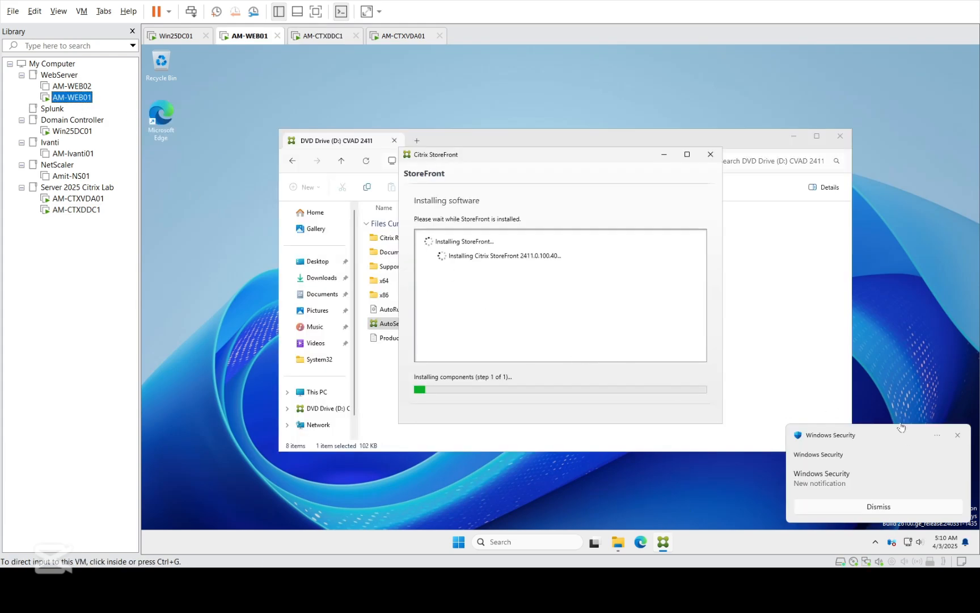
click(957, 435)
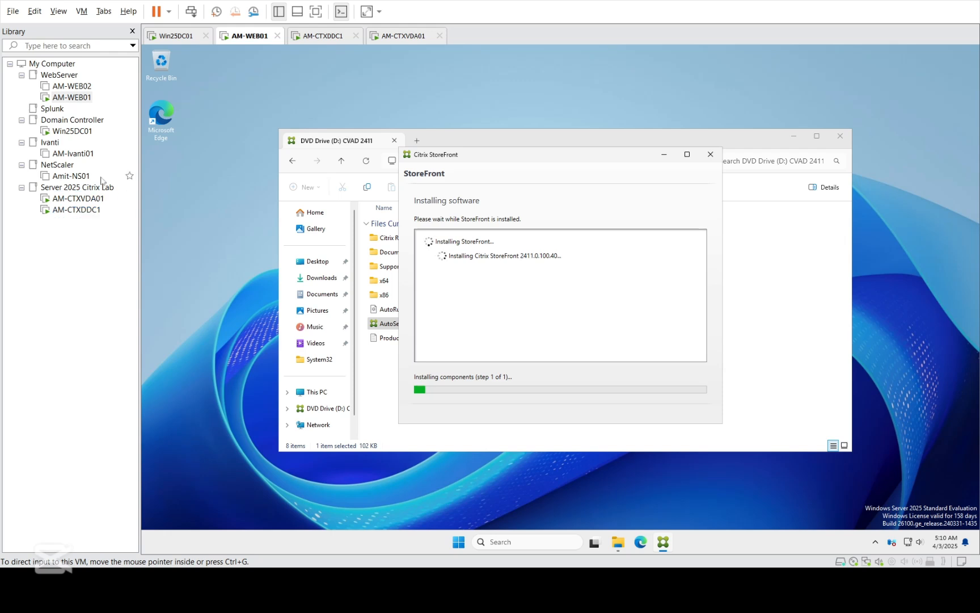
Step: Recheck AM-CTXDDC1 and other VMs, then return to the StoreFront completion page on AM-WEB01
click(82, 211)
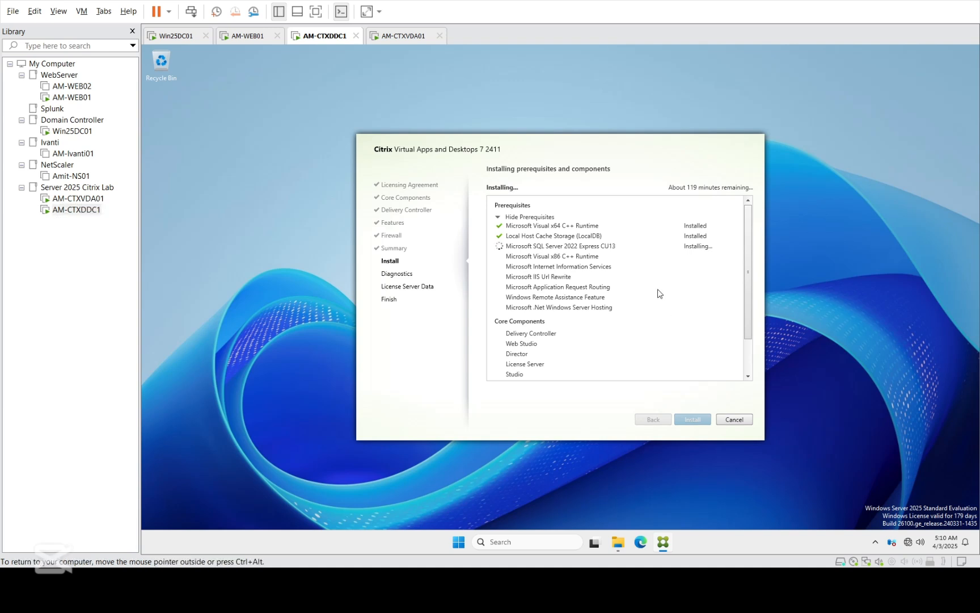
click(748, 356)
drag(748, 356, 751, 291)
click(72, 131)
click(66, 201)
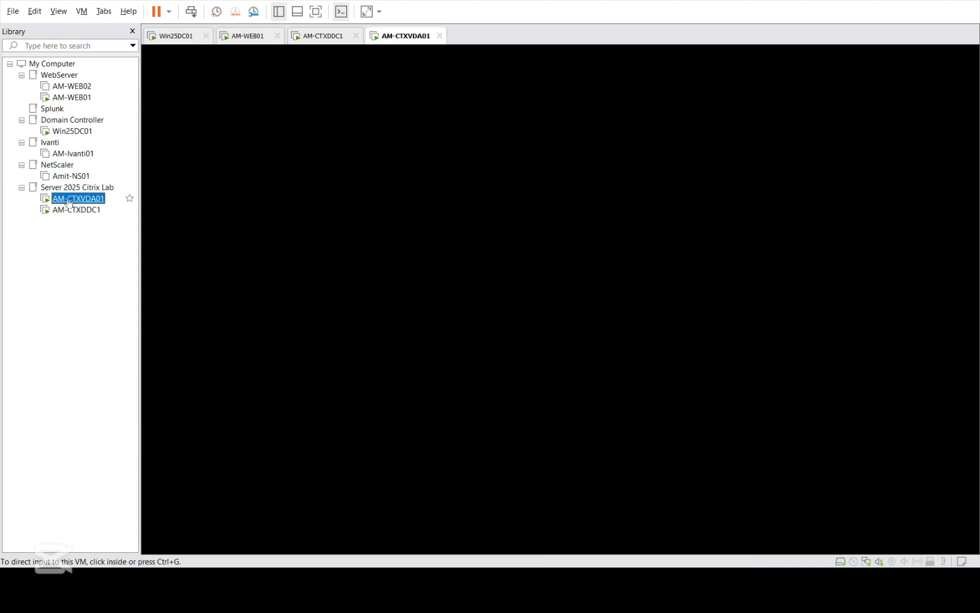
click(83, 210)
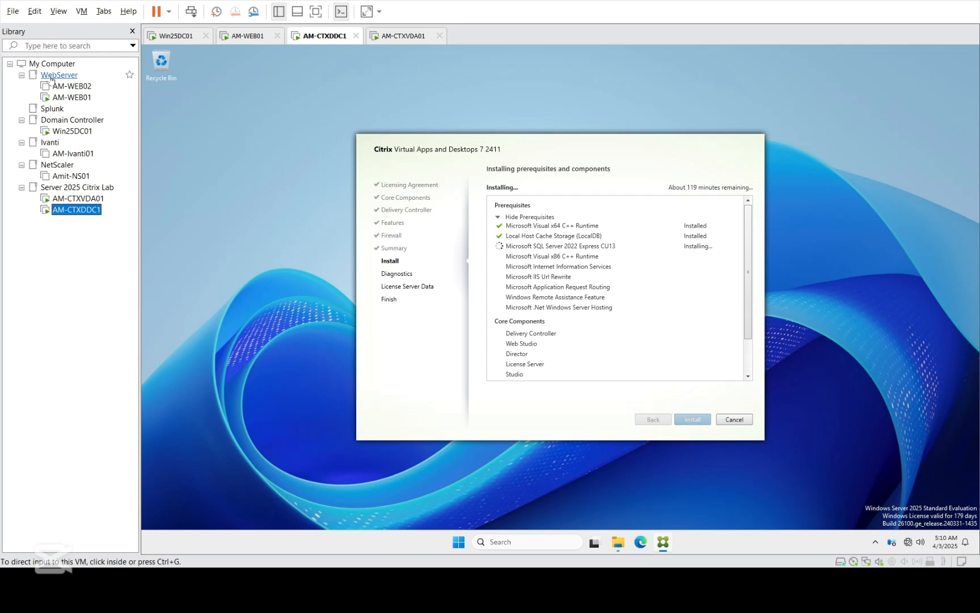
click(90, 101)
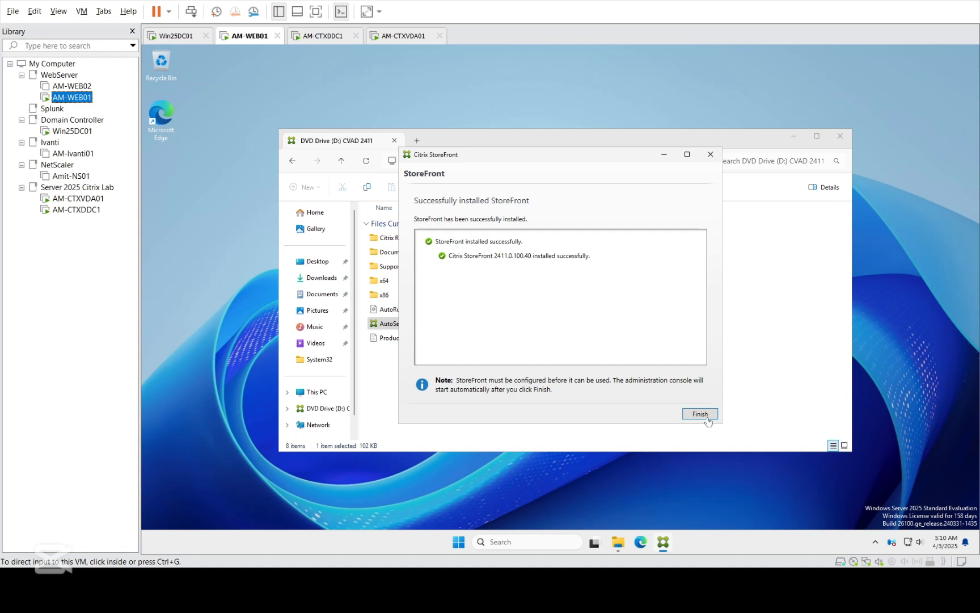
Step: Finish the StoreFront installer, agree to reboot AM-WEB01, then switch to AM-CTXDDC1
click(705, 417)
click(705, 417)
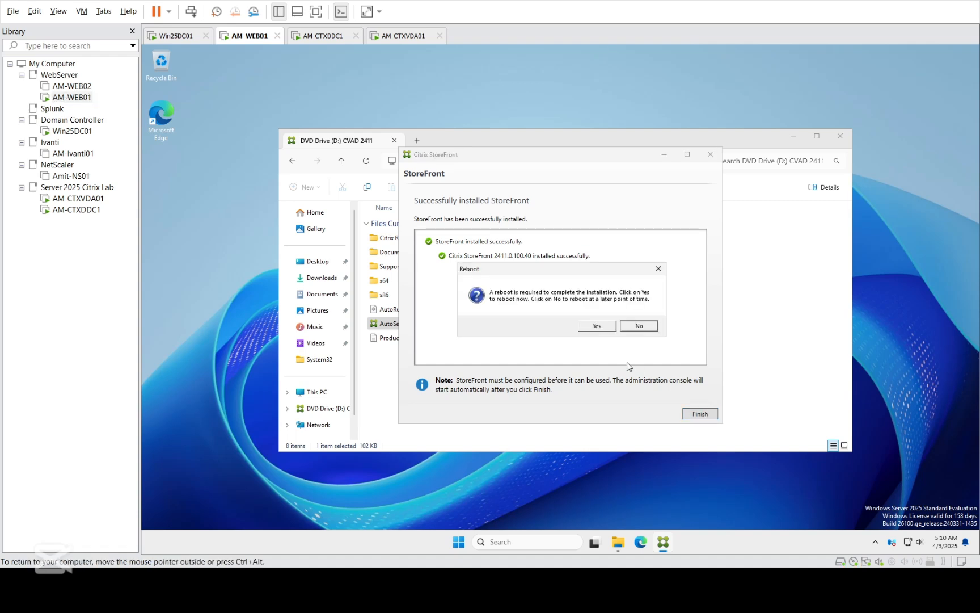
click(603, 329)
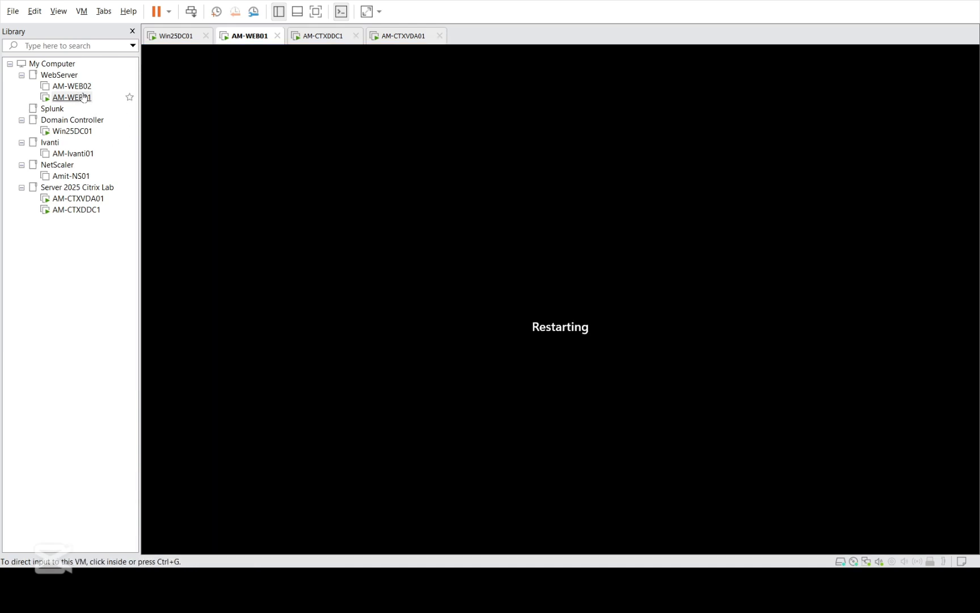
click(81, 99)
click(482, 272)
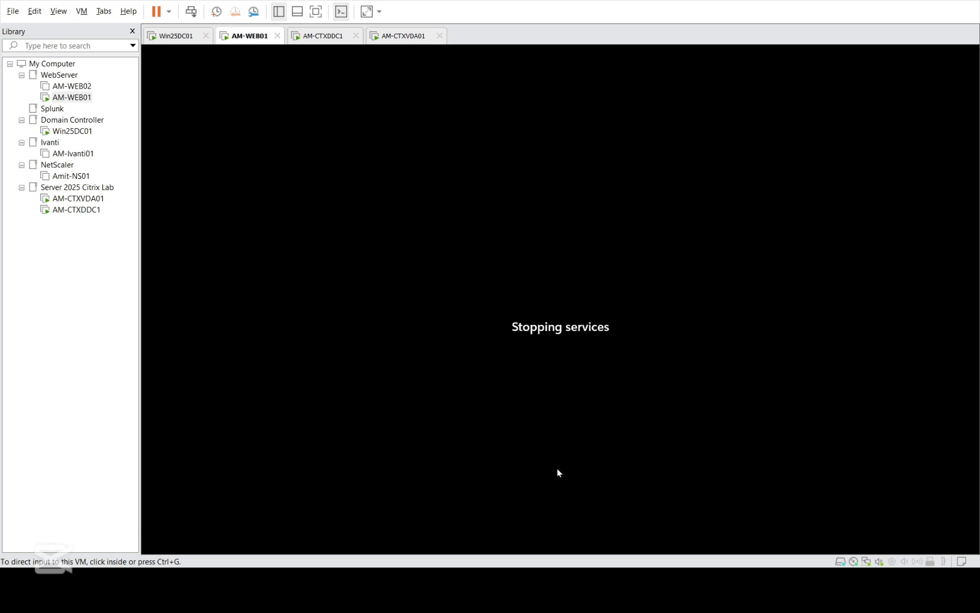
click(584, 497)
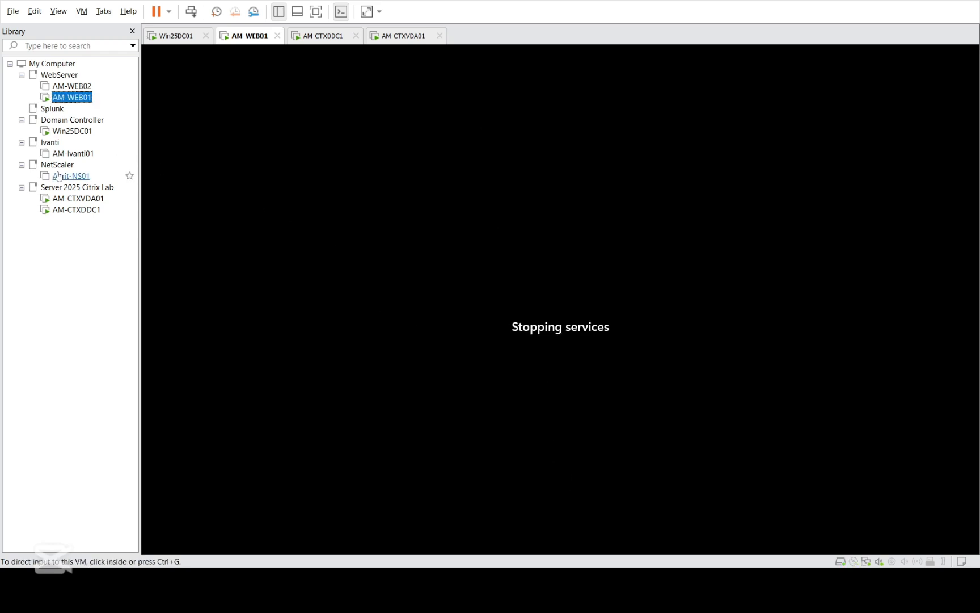
click(84, 211)
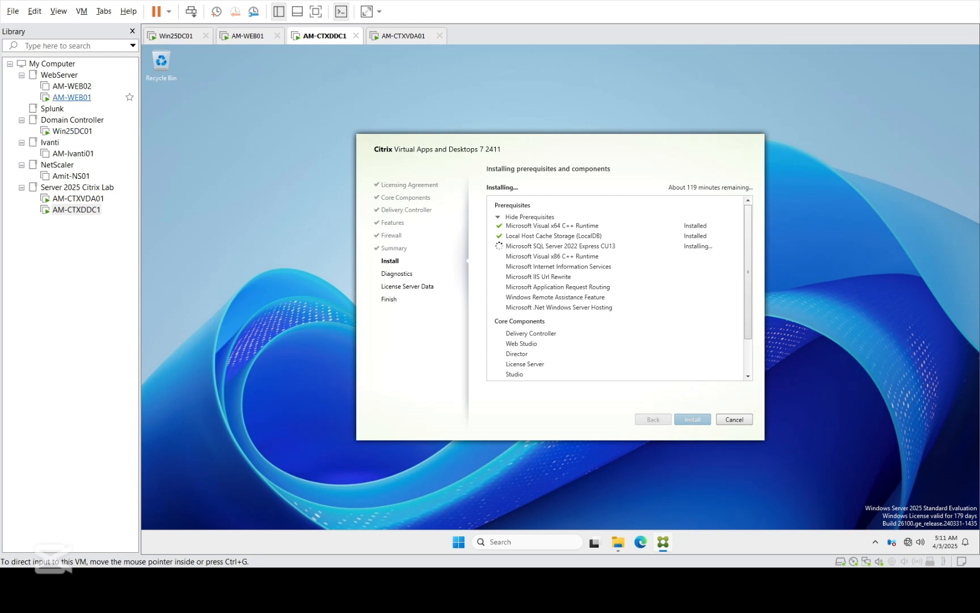
Step: Cycle through the AM-WEB01, Win25DC01 and AM-CTXVDA01 consoles, ending on AM-CTXDDC1
click(72, 97)
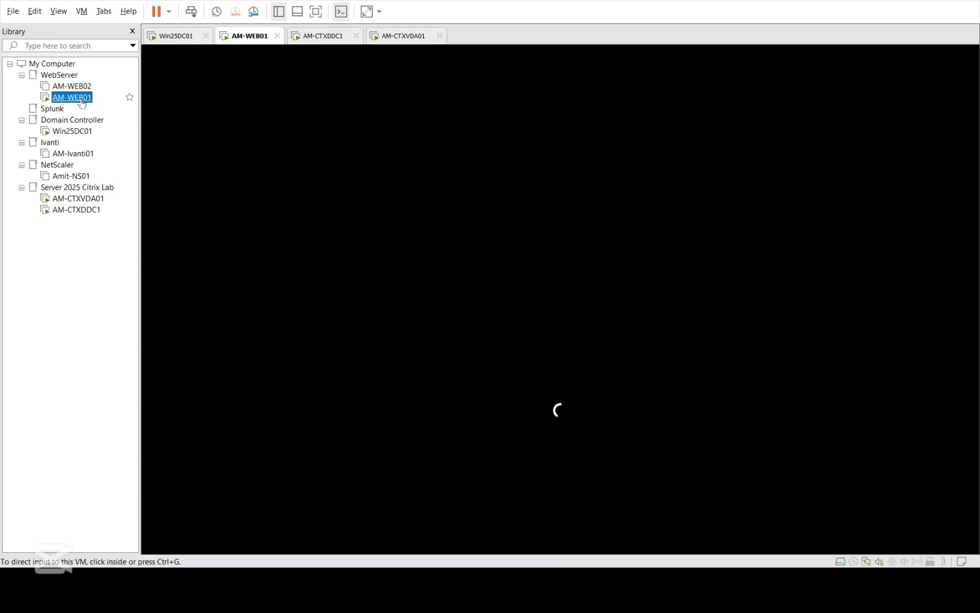
click(75, 132)
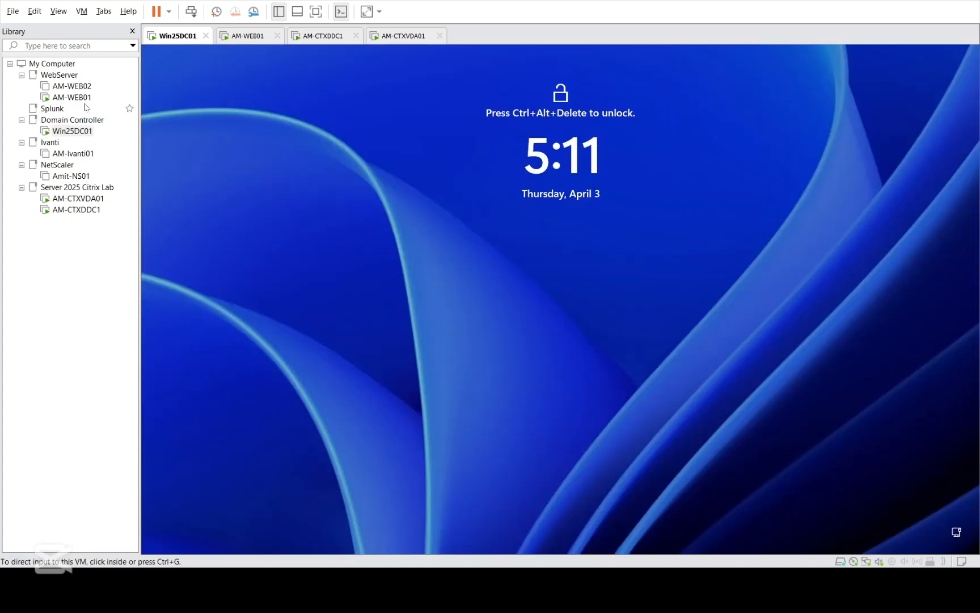
click(72, 97)
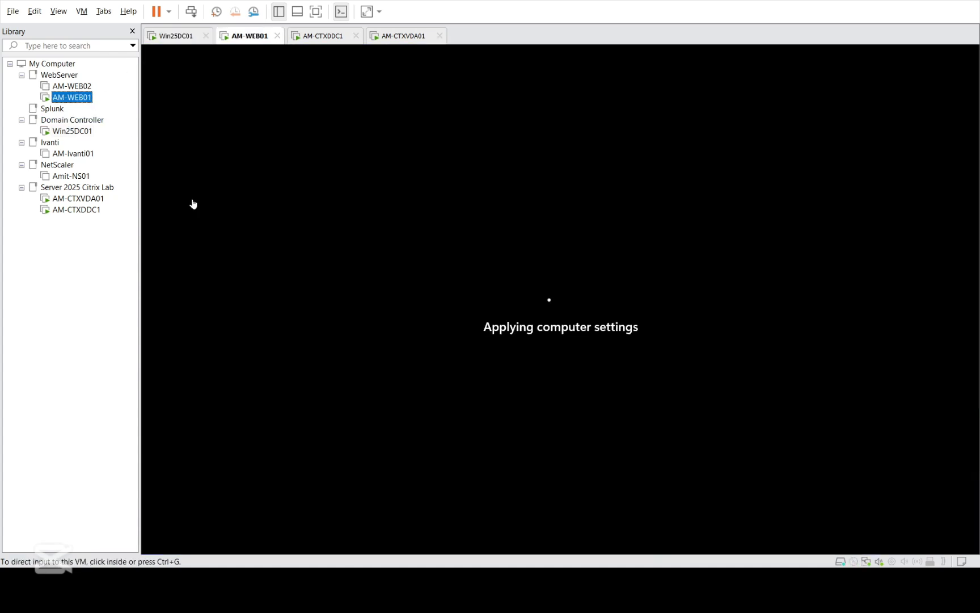
click(78, 199)
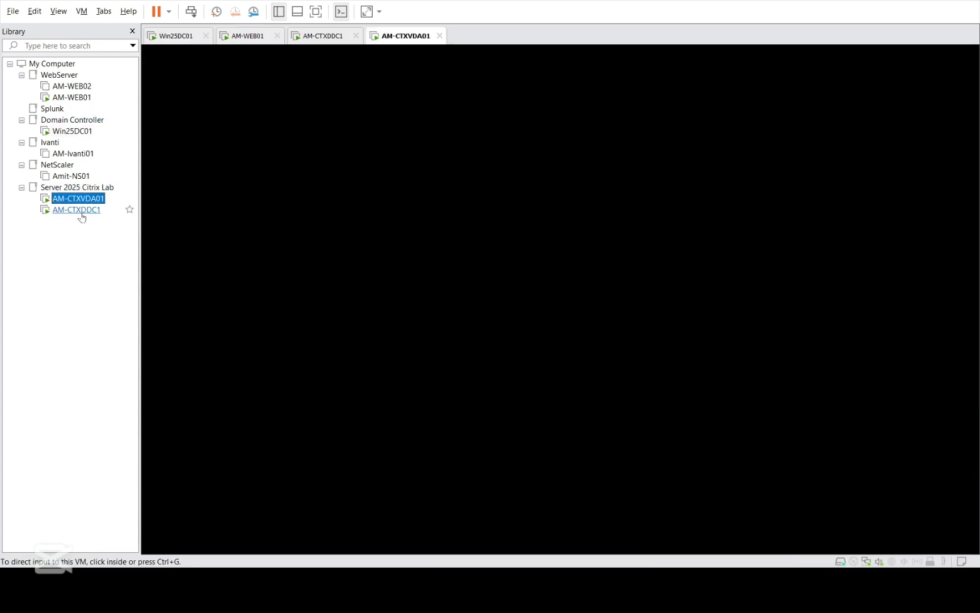
click(80, 211)
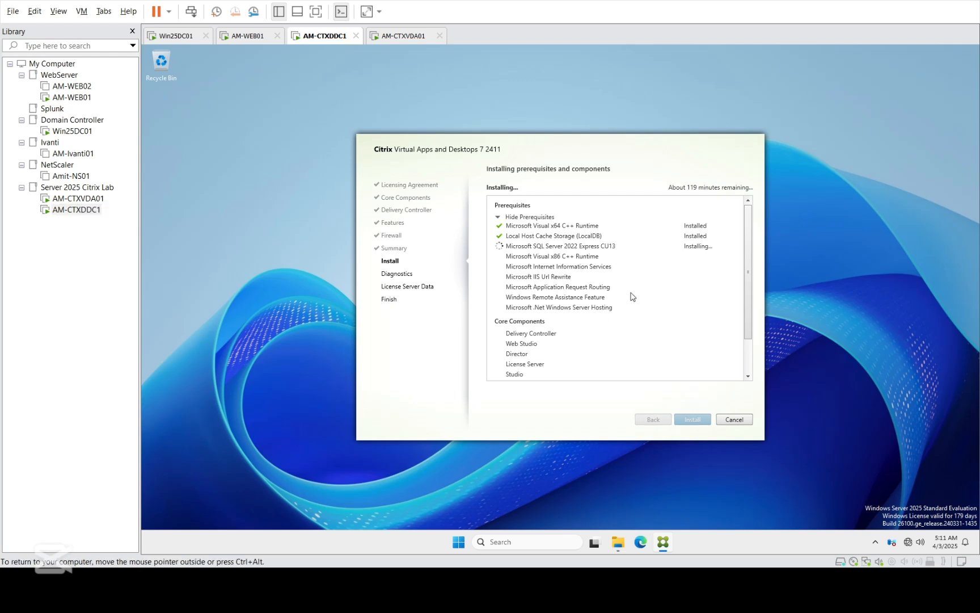
Step: Check AM-CTXDDC1's resource use in Task Manager, close it, and return to AM-WEB01
right_click(785, 542)
click(825, 503)
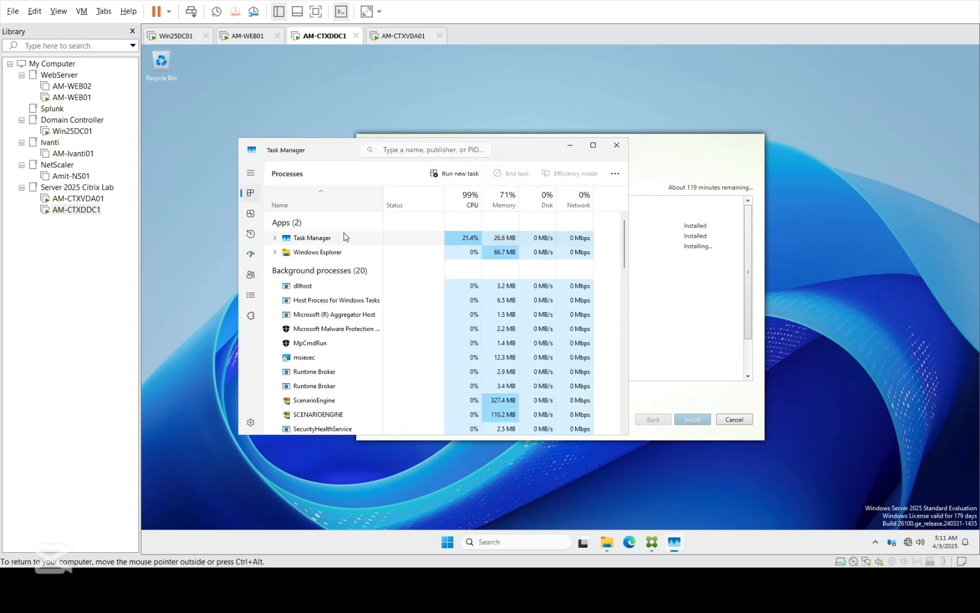
click(616, 145)
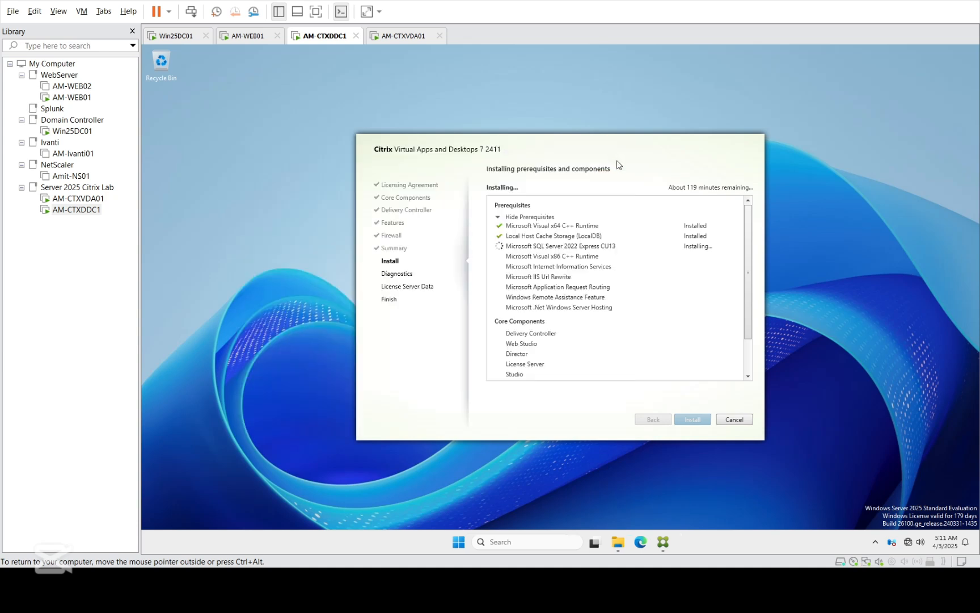
click(74, 97)
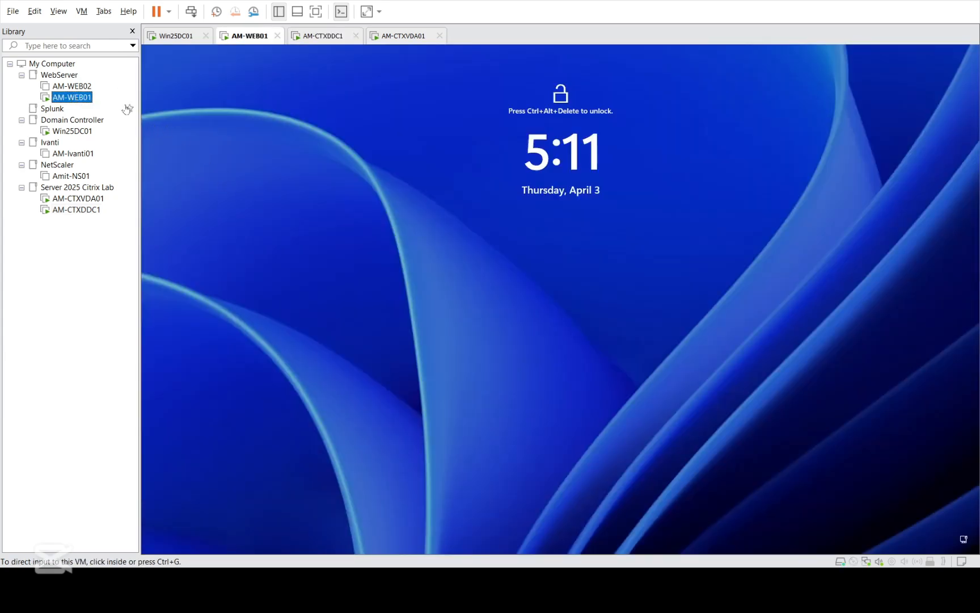
Step: Send Ctrl+Alt+Del to AM-WEB01 and sign in with the administrator password
click(82, 15)
click(108, 71)
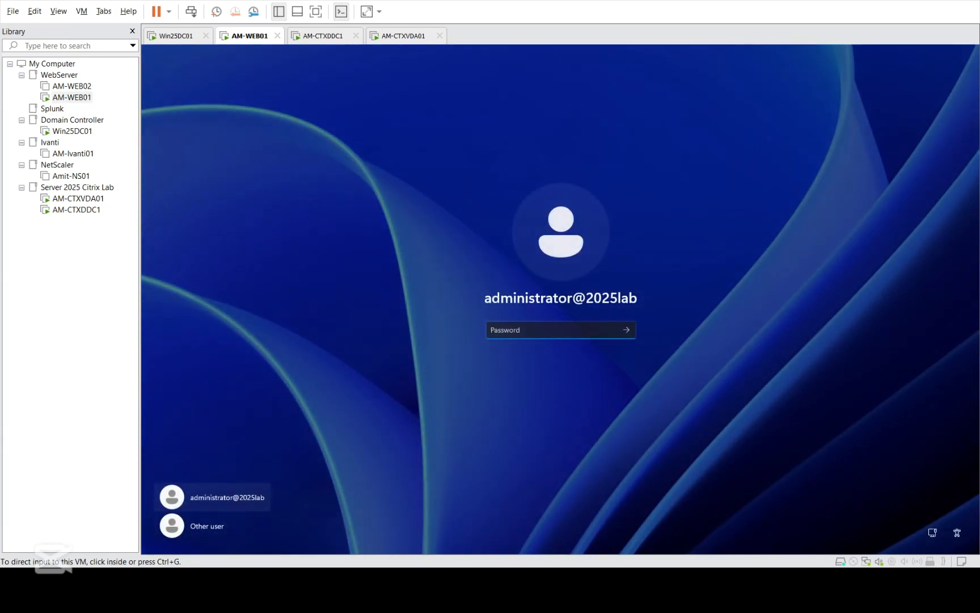
click(524, 328)
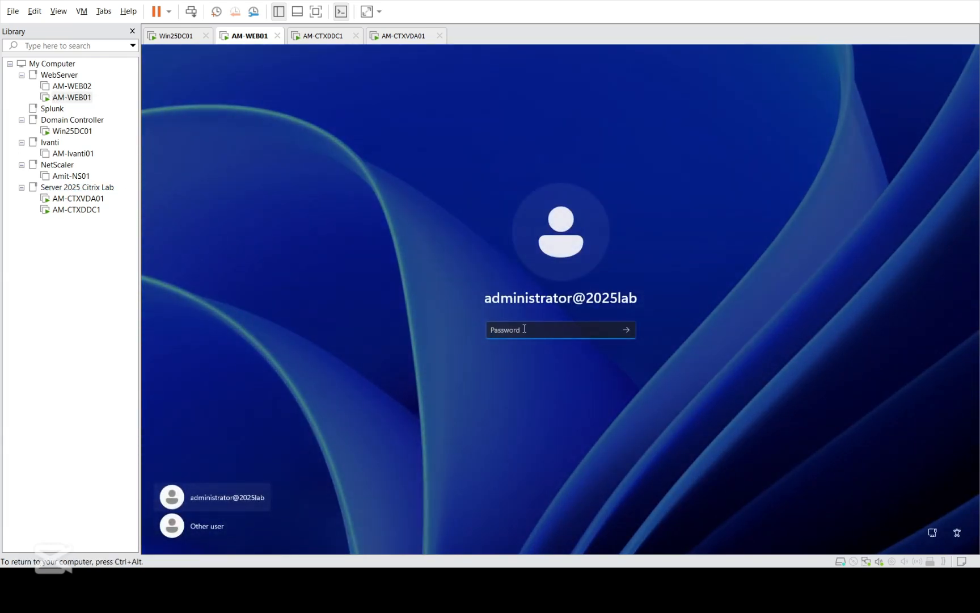
text(*)
key(Return)
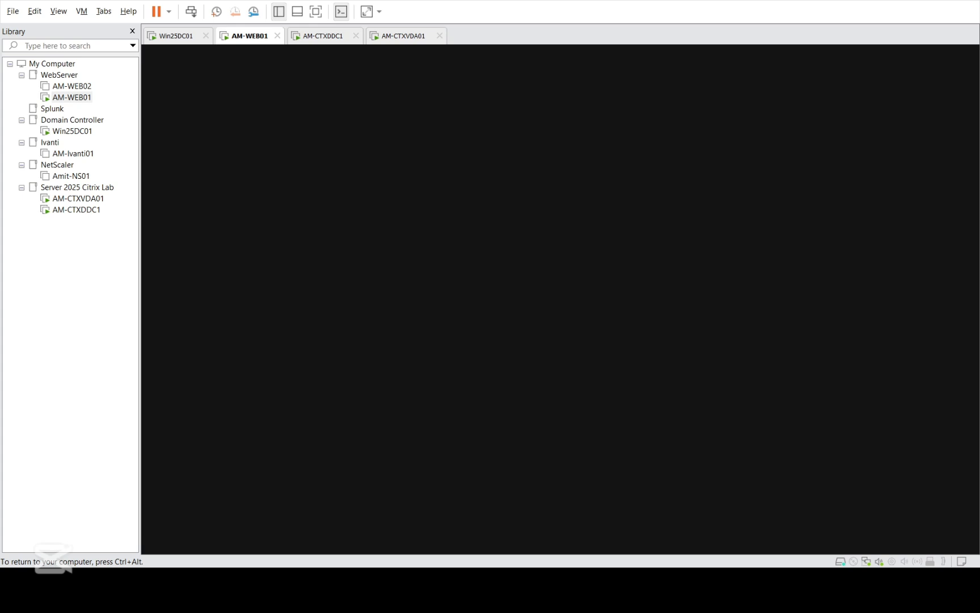
Step: Bring up AM-CTXDDC1's Citrix installer console, glancing briefly at AM-WEB01
double_click(78, 211)
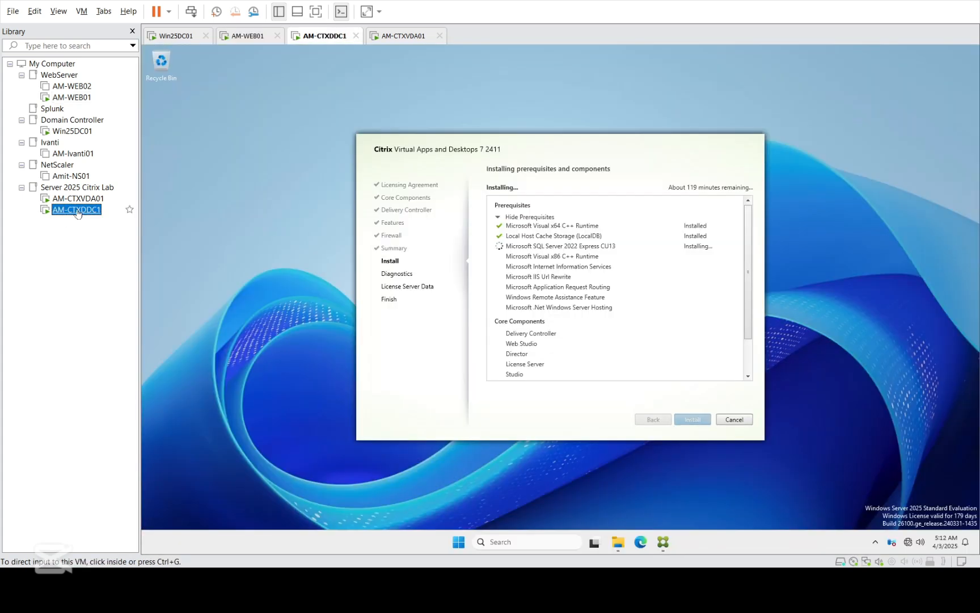
click(642, 294)
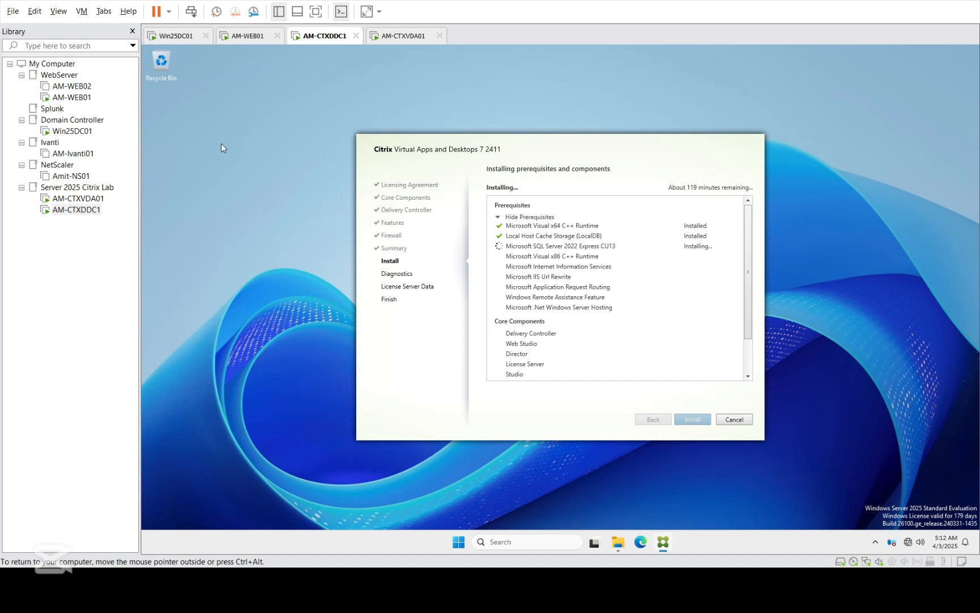
click(63, 98)
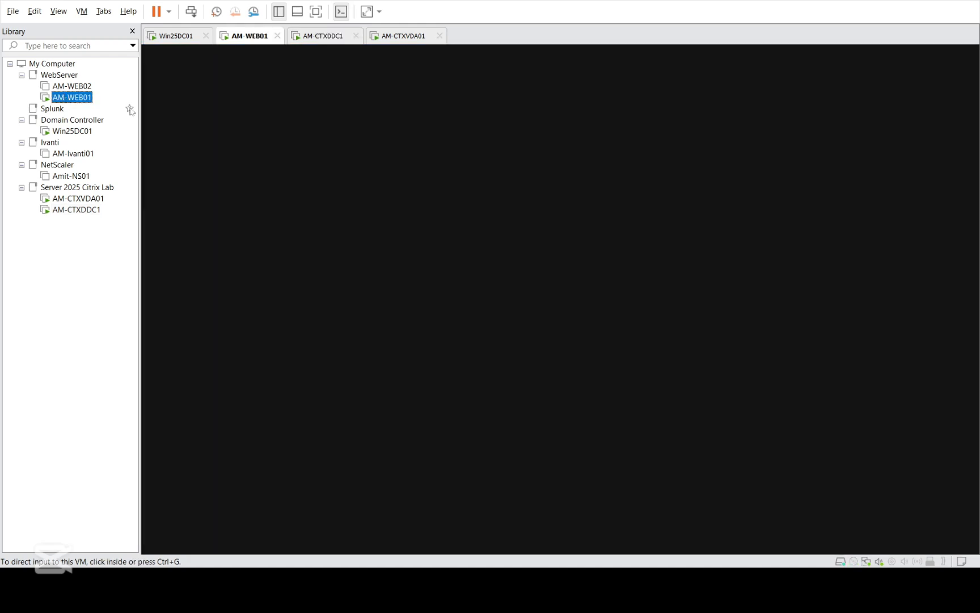
click(77, 209)
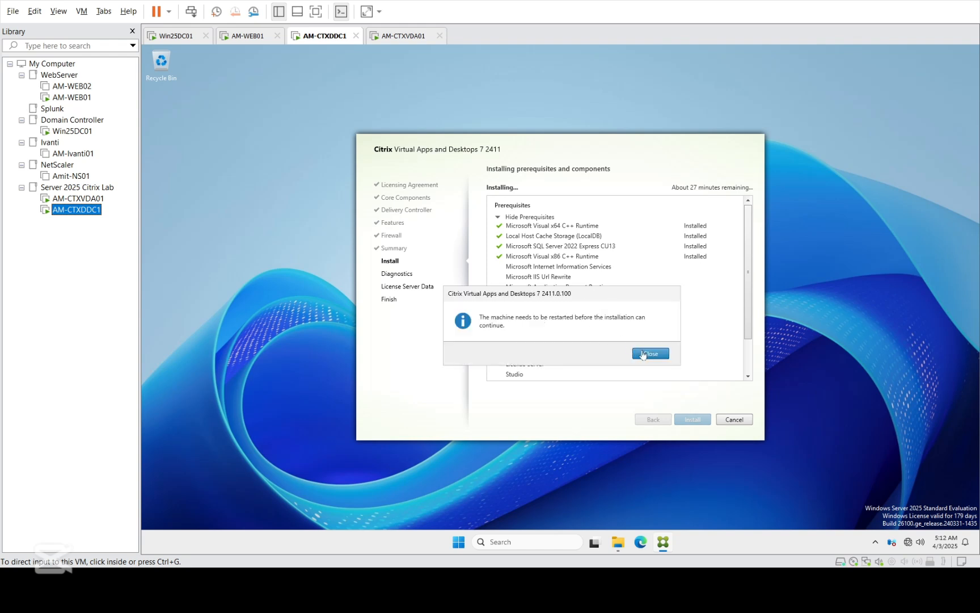
Step: Accept the installer's restart prompt and sign-out warning, then go back to AM-WEB01
click(649, 353)
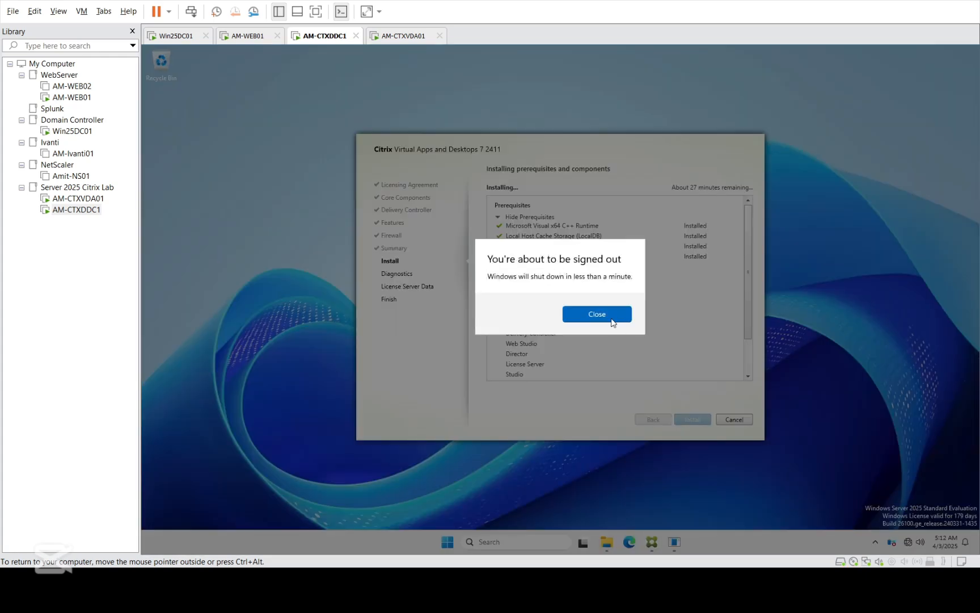
click(613, 323)
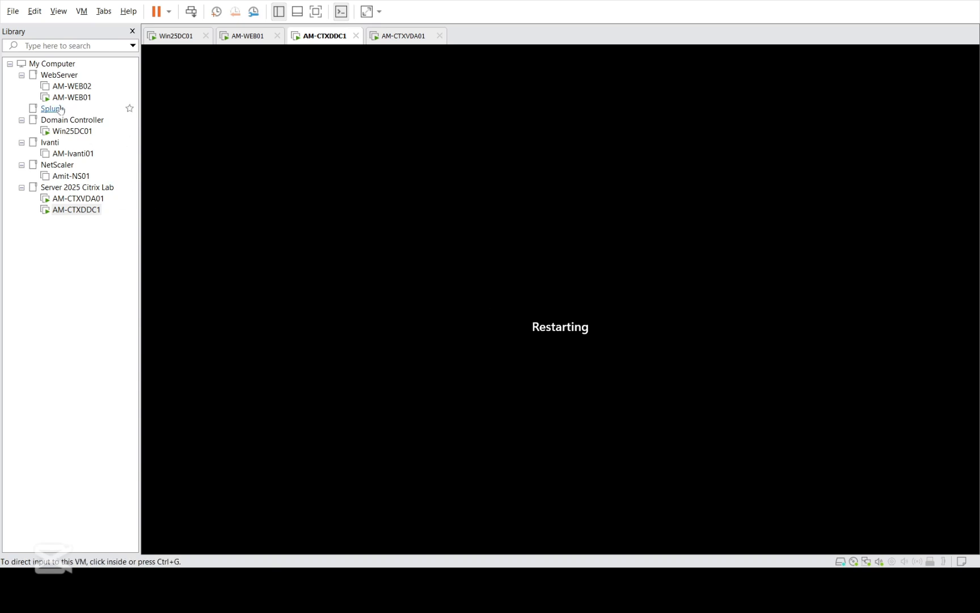
click(72, 97)
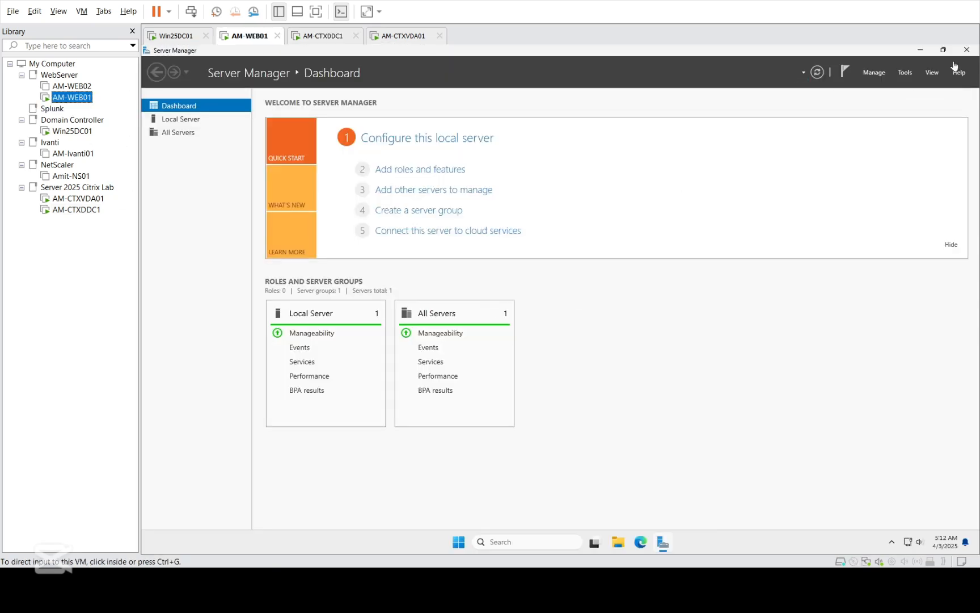
Step: Close Server Manager on AM-WEB01 and launch Citrix StoreFront from the Start menu
click(966, 50)
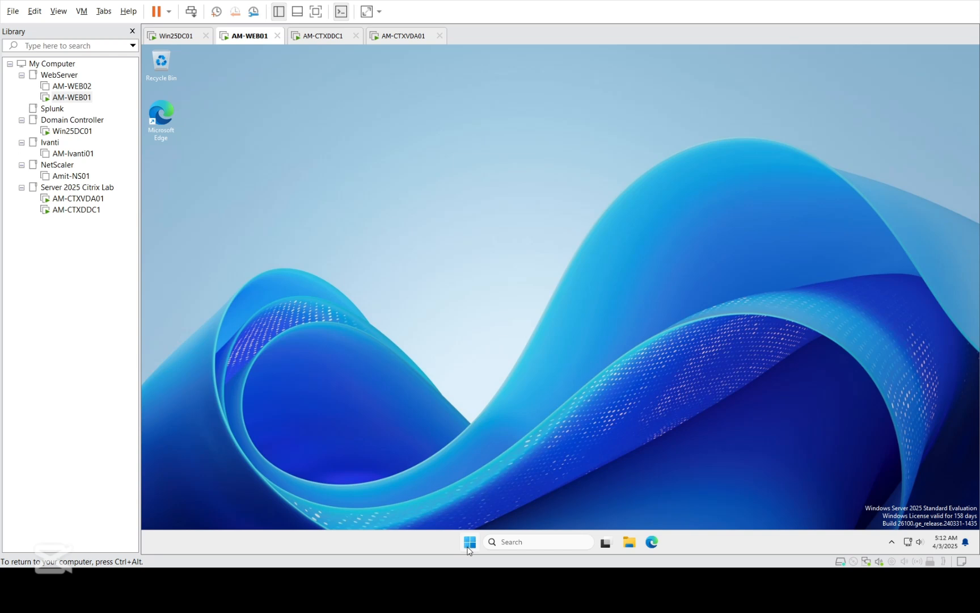
click(469, 544)
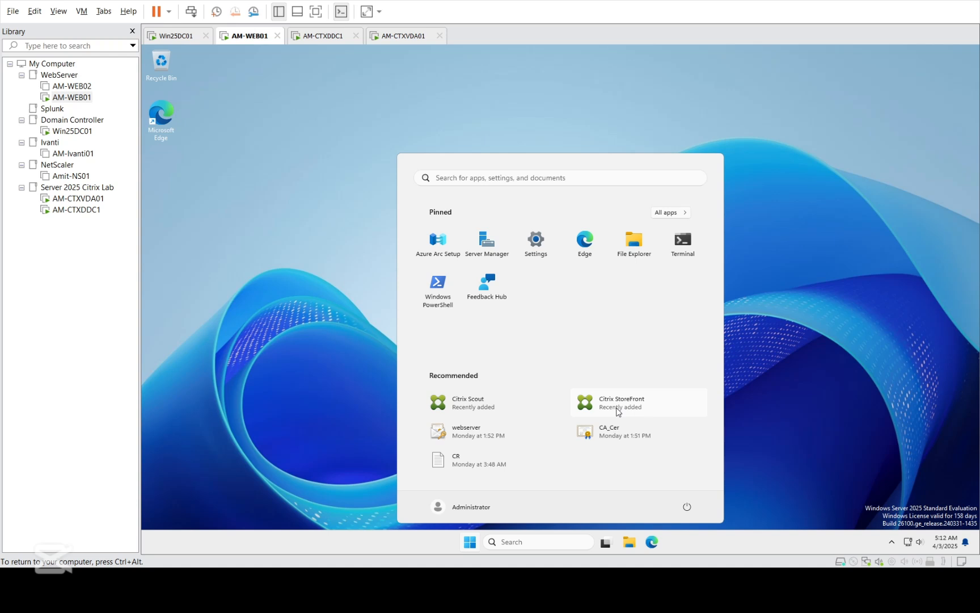
click(639, 409)
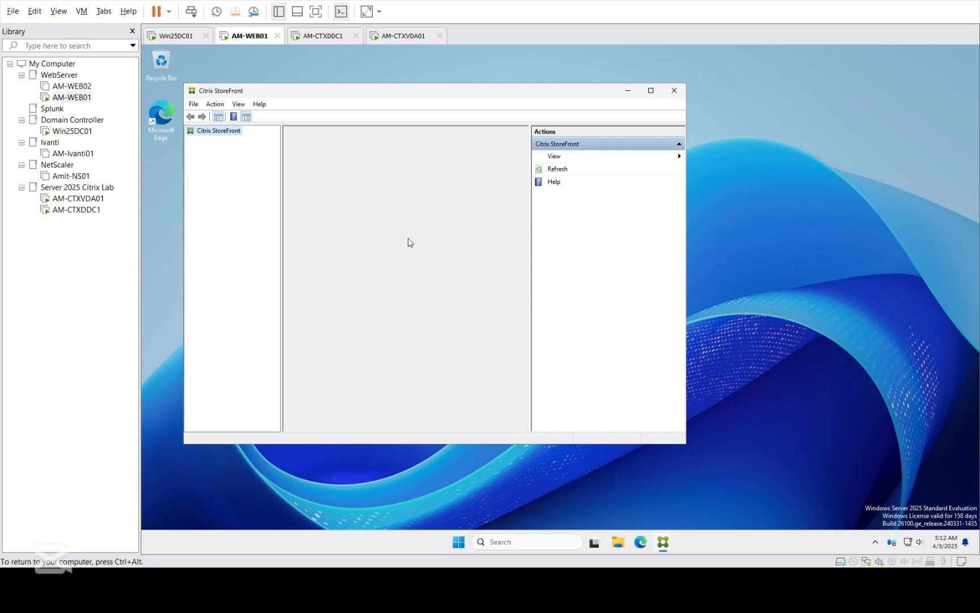
click(650, 90)
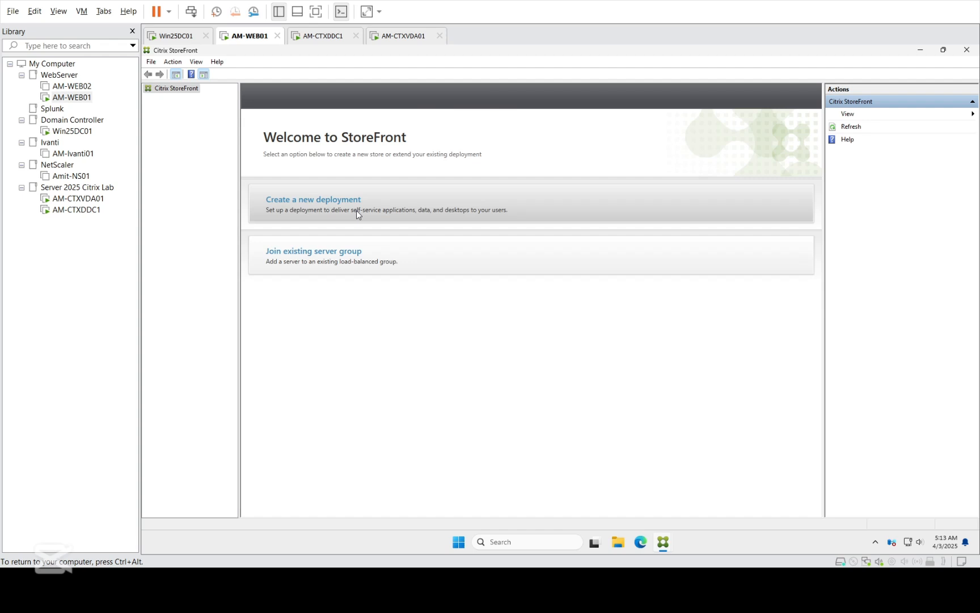
click(356, 211)
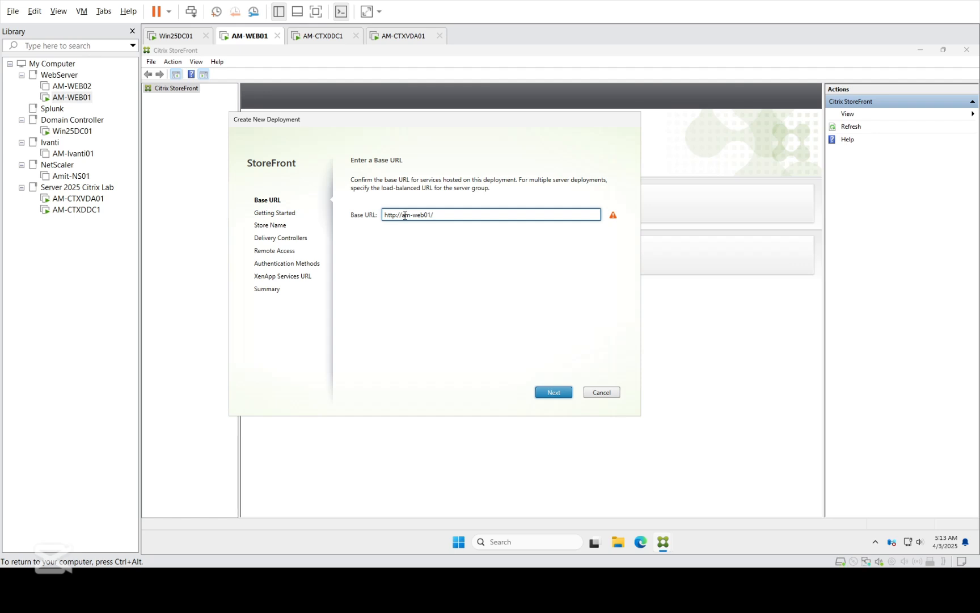
drag(401, 215, 429, 211)
key(Delete)
key(Delete)
text(work)
text(space)
key(BackSpace)
key(BackSpace)
key(BackSpace)
text(place.2025lab.local)
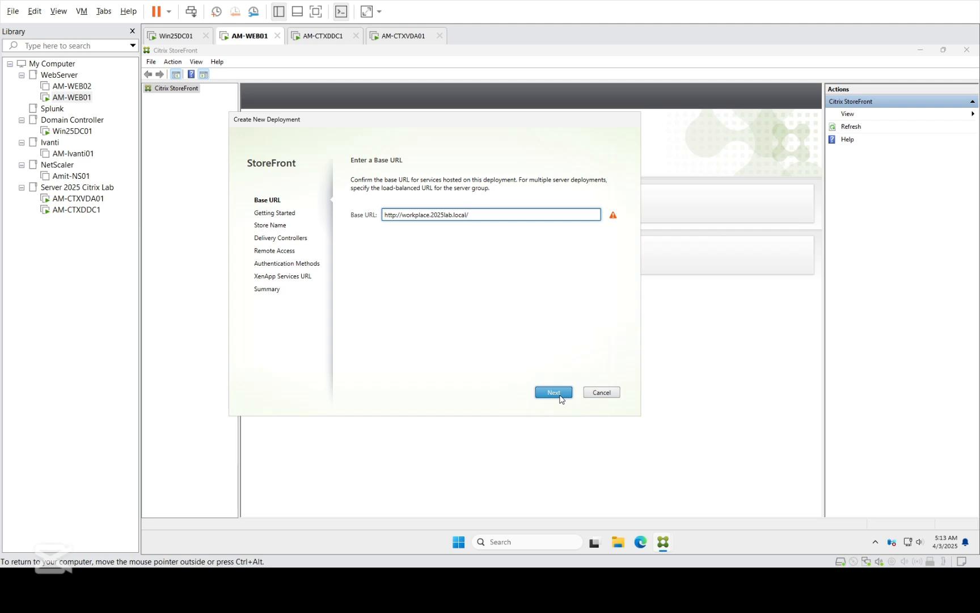
Step: Accept the Base URL and begin creating the StoreFront deployment
click(554, 392)
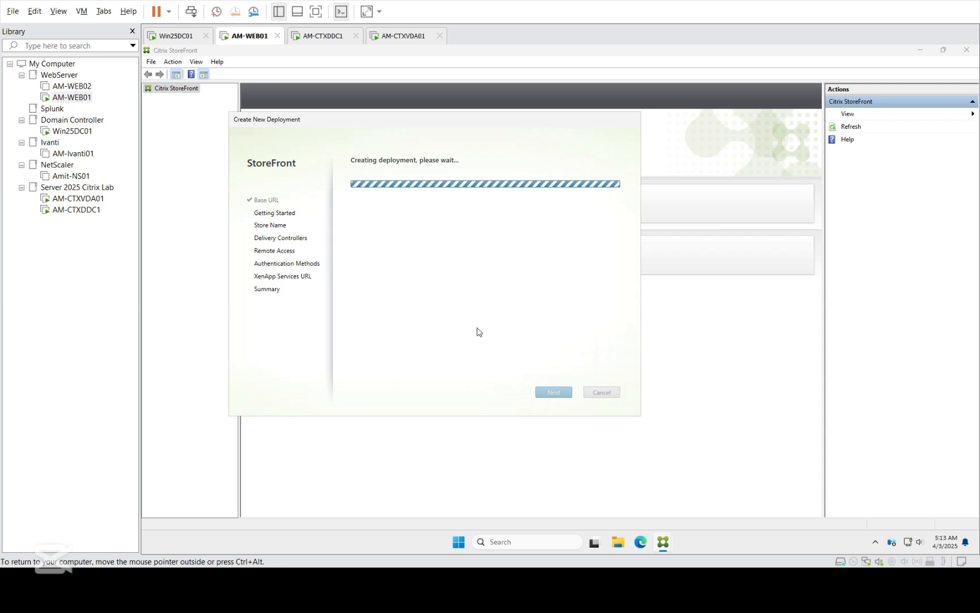
Step: Unlock AM-CTXDDC1 and sign in with its password, then return to AM-WEB01
click(90, 210)
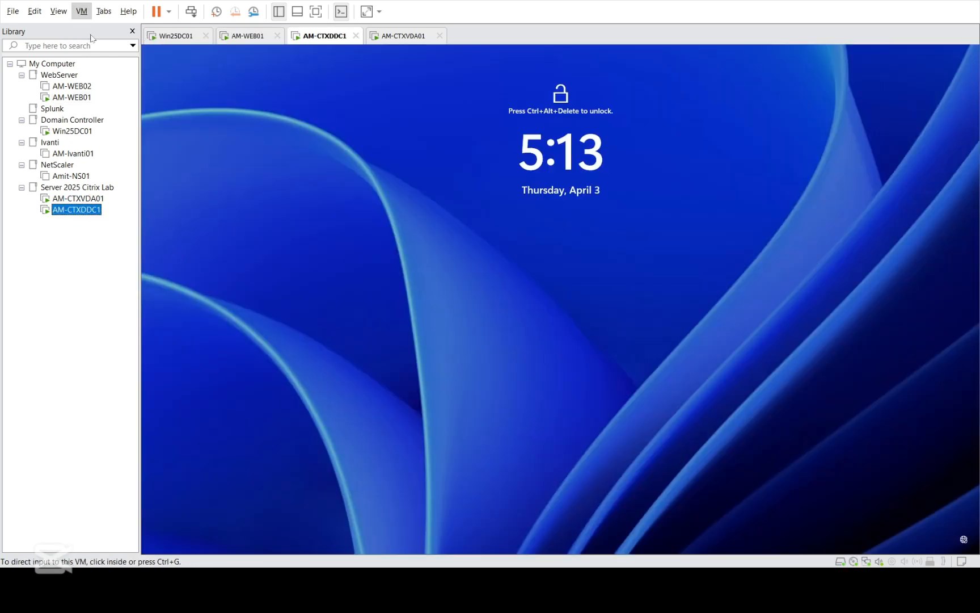
click(526, 284)
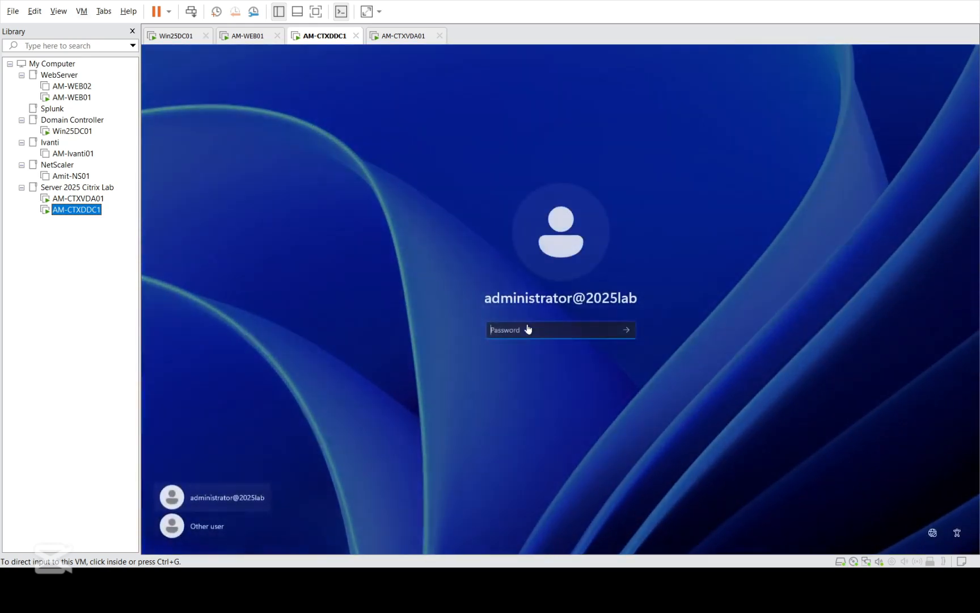
text(********)
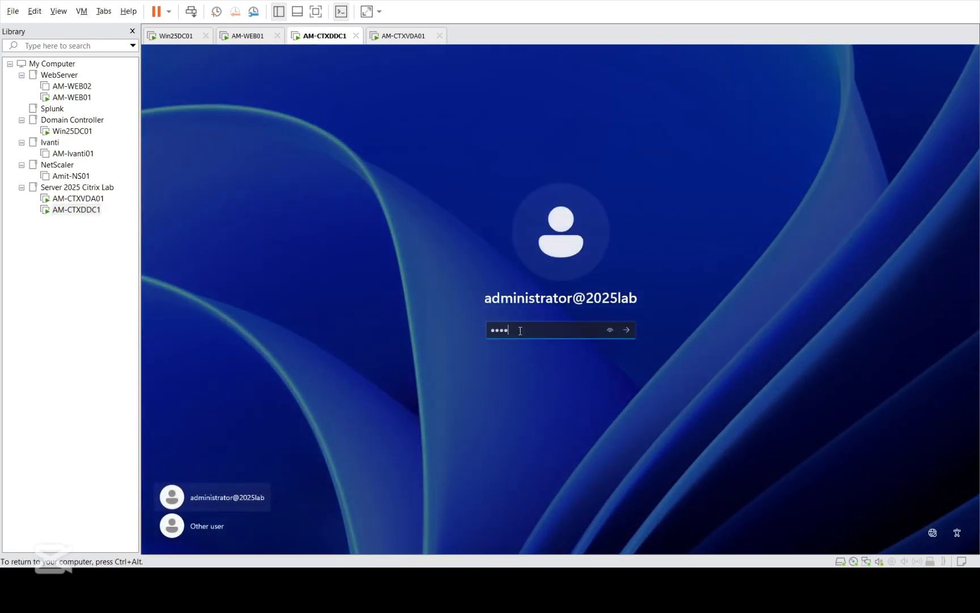
key(Return)
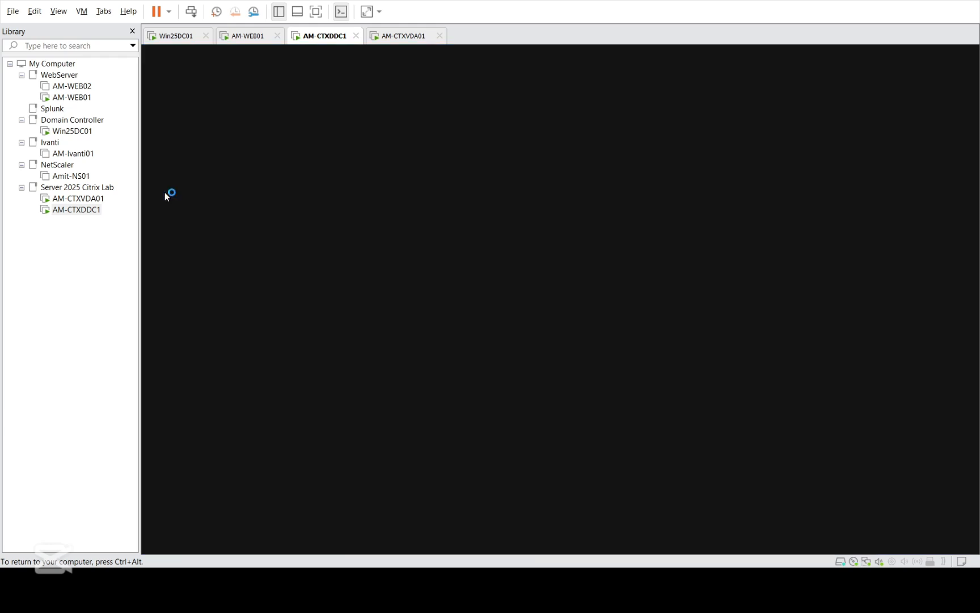
click(72, 98)
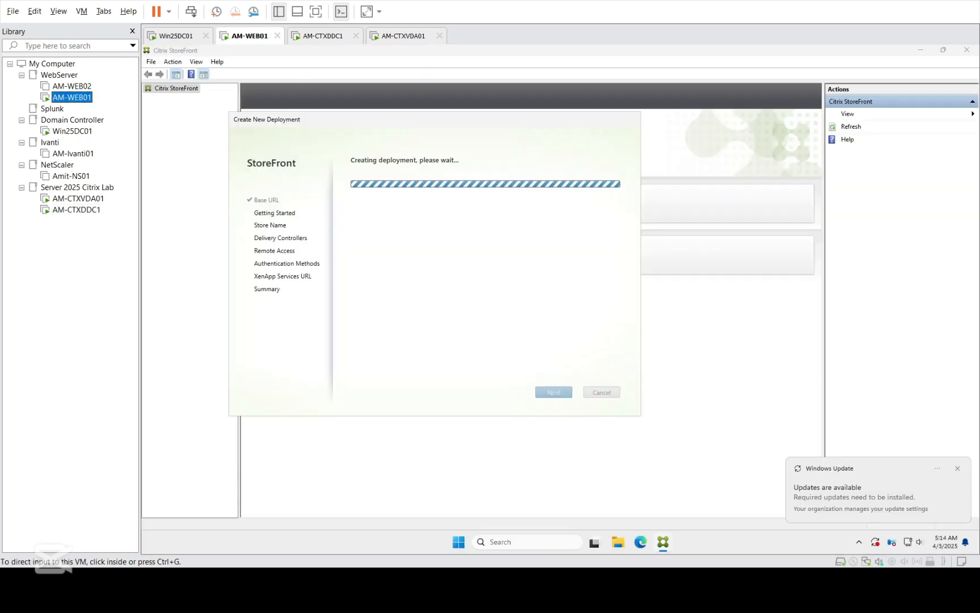
Step: Dismiss the Windows Update toast, select Stores in StoreFront, and close the leftover welcome window
click(958, 469)
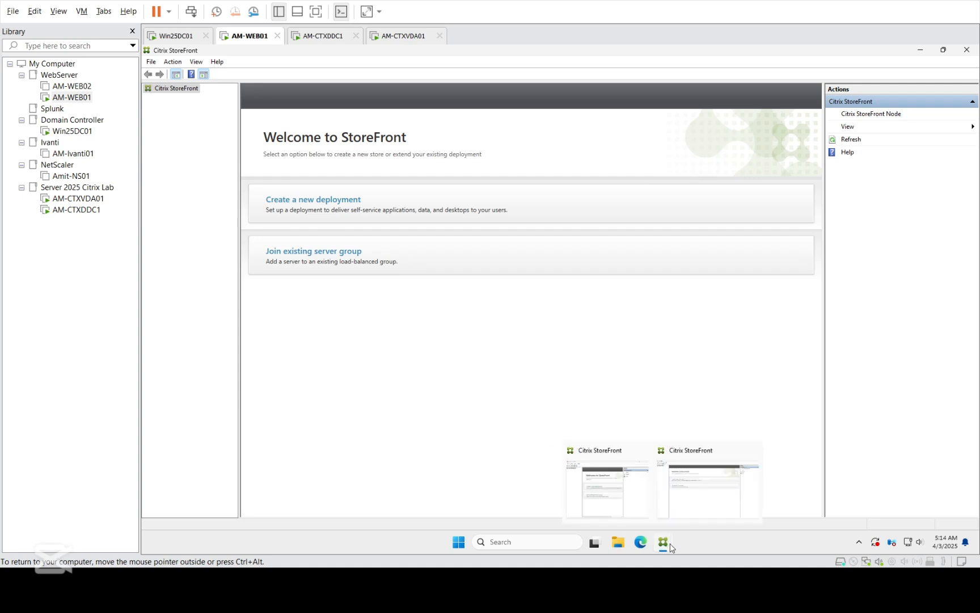
mouse_move(662, 545)
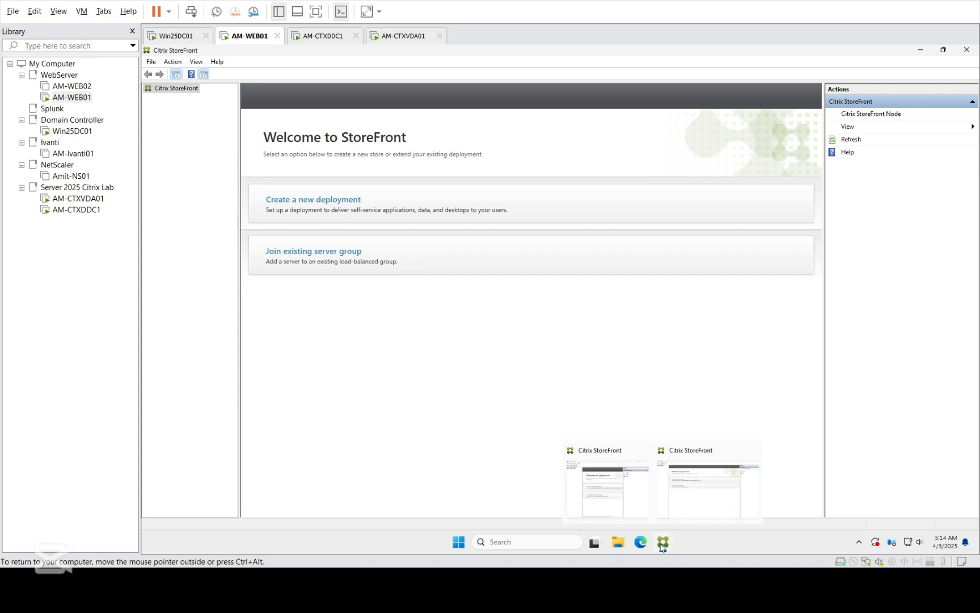
click(690, 501)
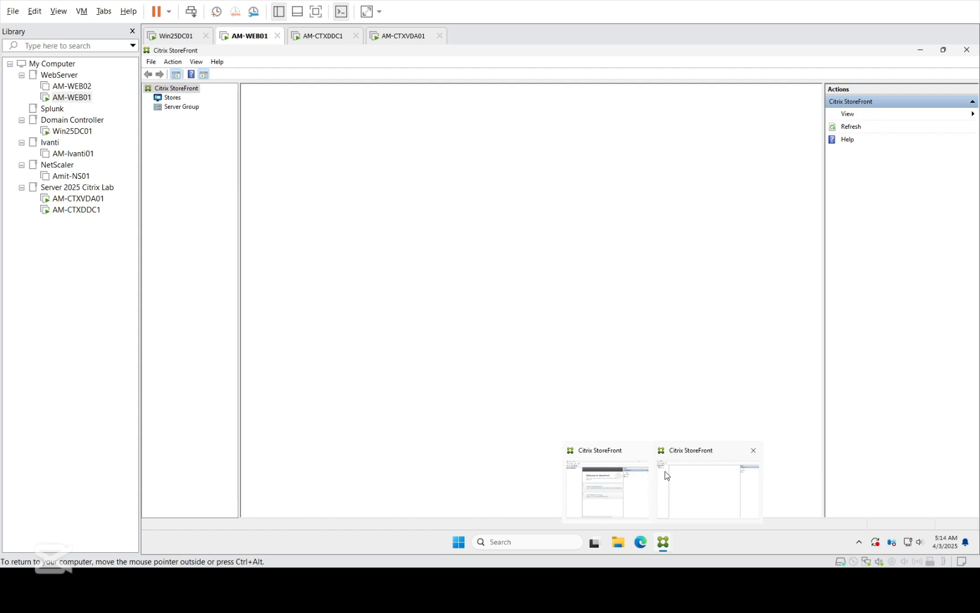
click(172, 98)
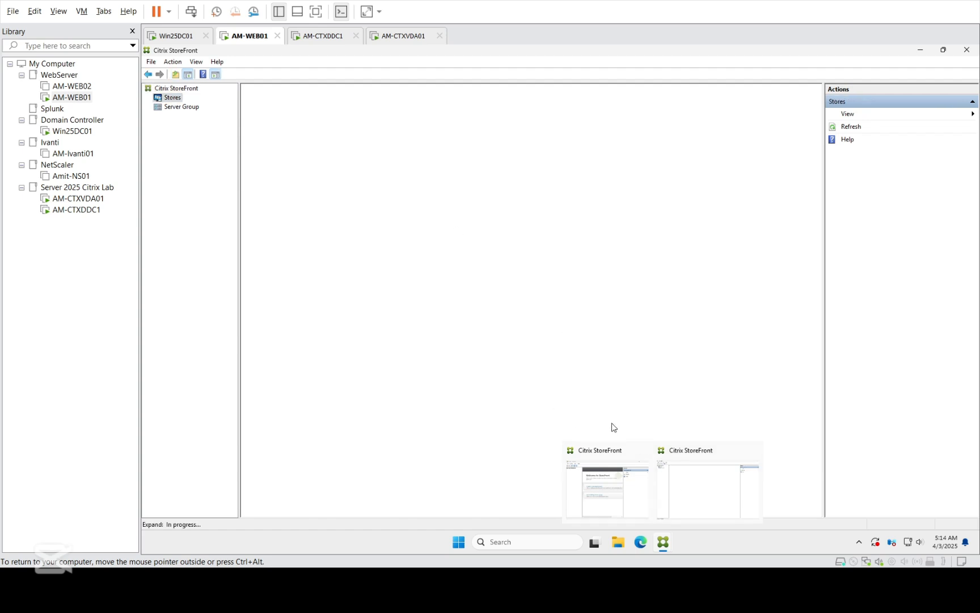
mouse_move(664, 542)
click(619, 492)
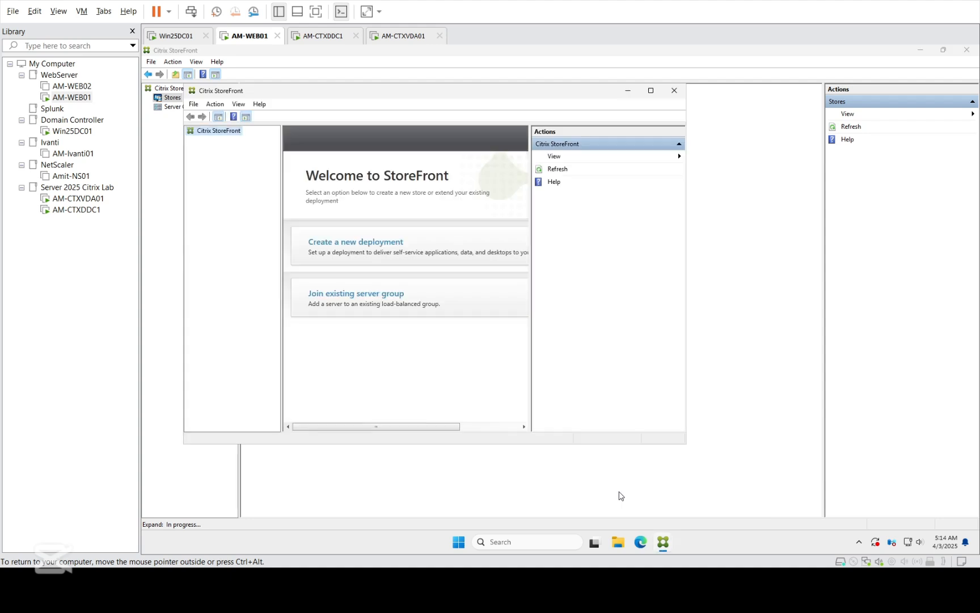
click(674, 91)
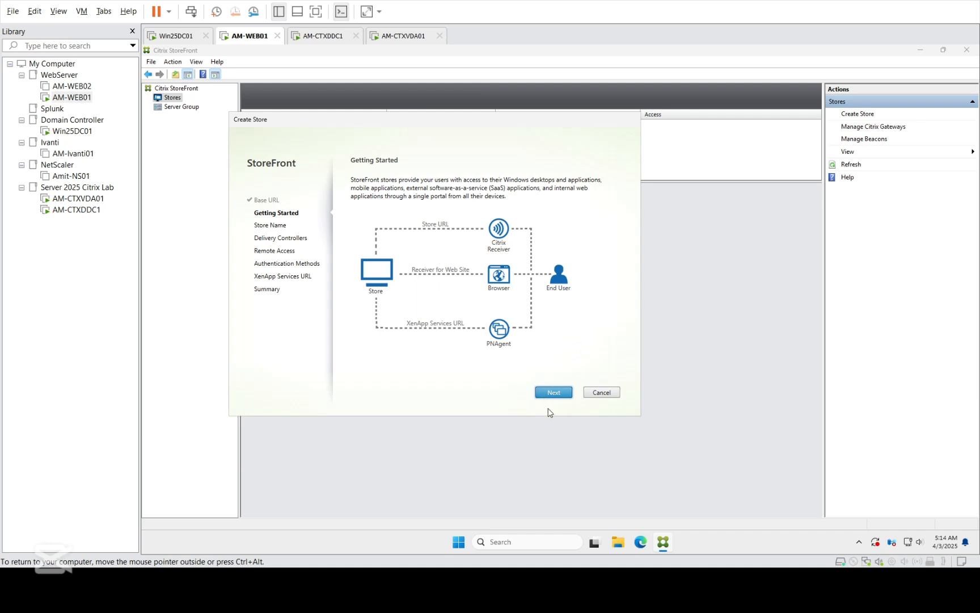
Step: Name the store Citrix and make it the IIS default Receiver for Web site
click(563, 396)
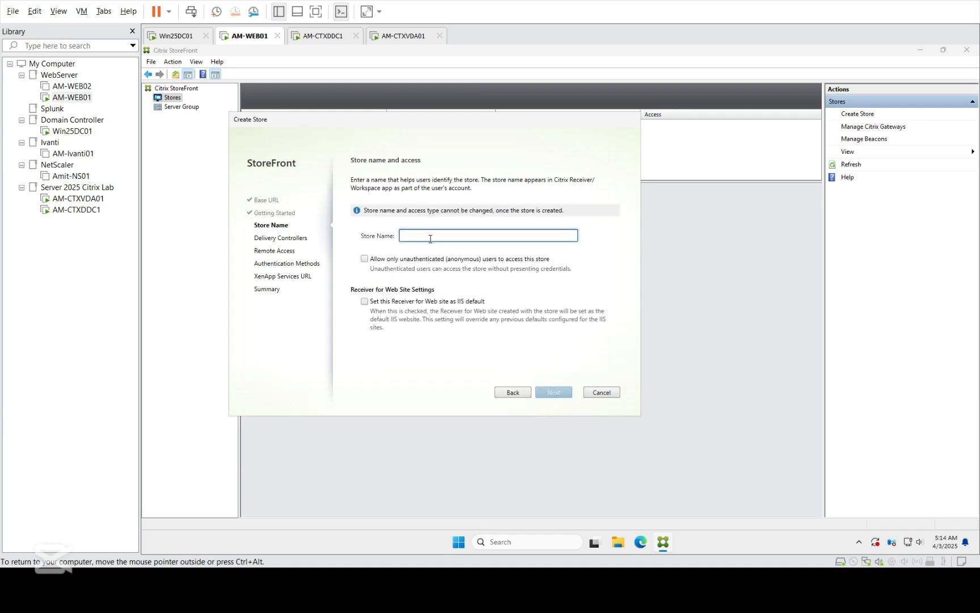
text(Citrix)
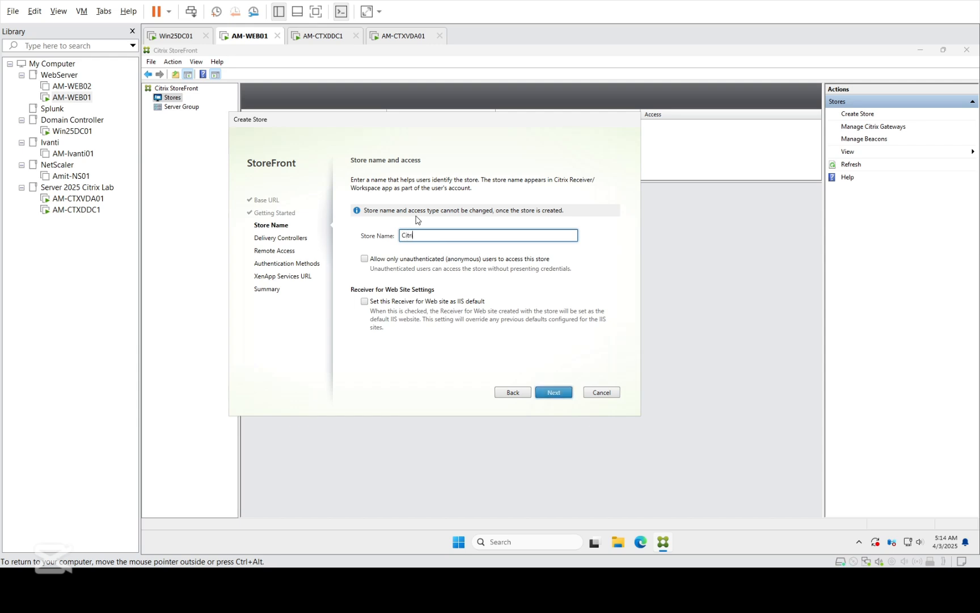
click(365, 301)
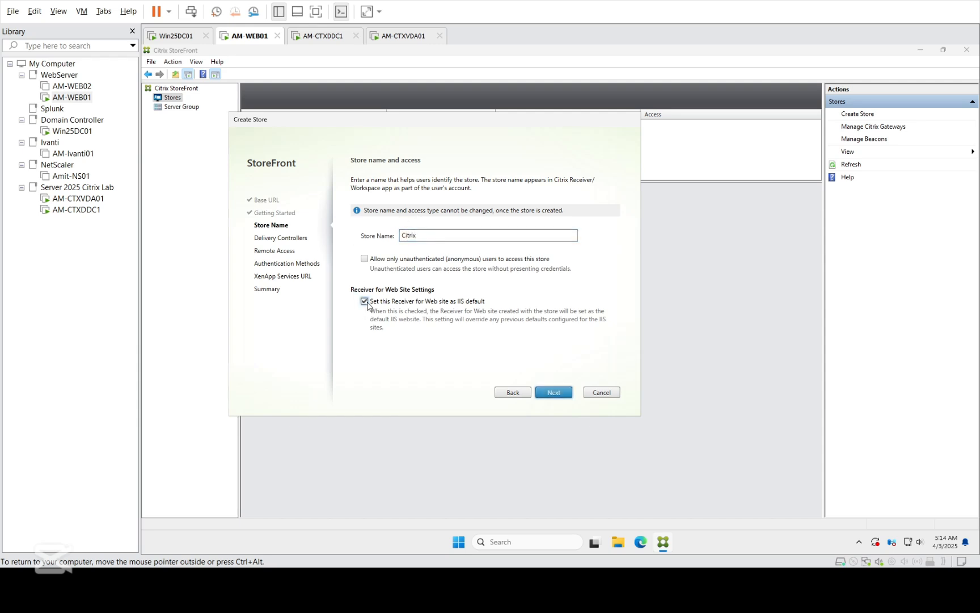
click(554, 394)
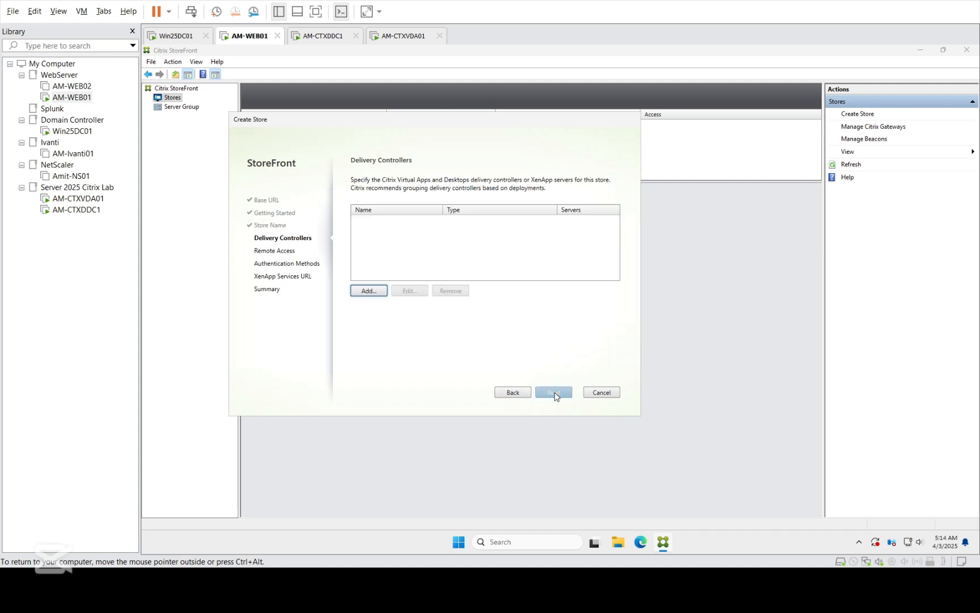
Step: Add delivery controller AM-CTXDDC1.2025lab.local using HTTP transport on port 80
click(367, 290)
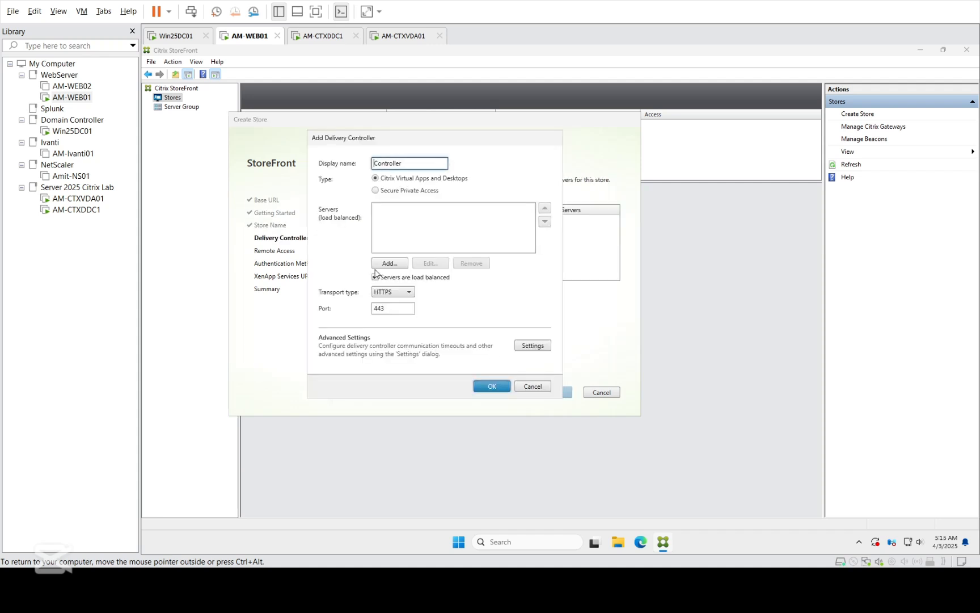
click(391, 292)
click(395, 305)
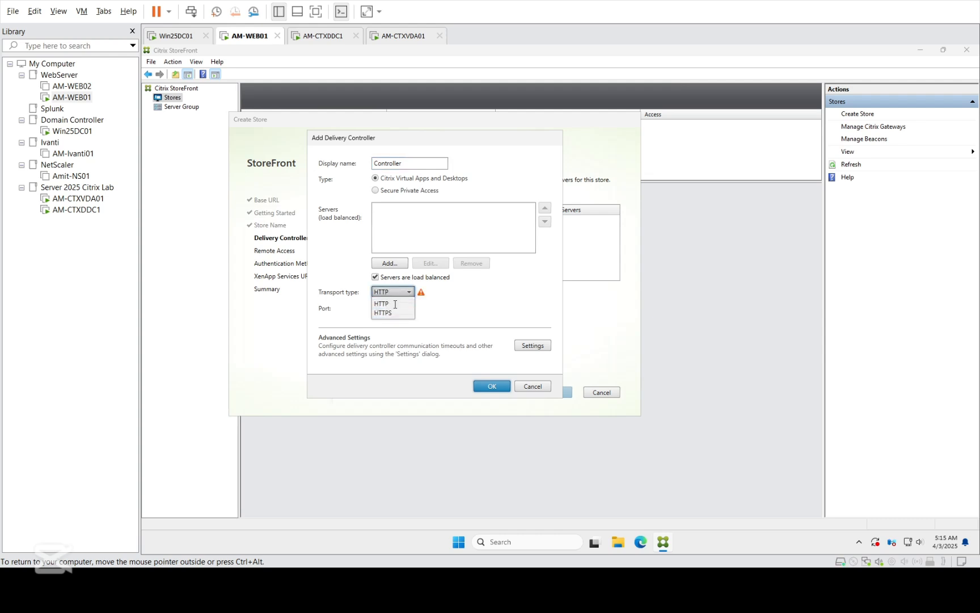
click(395, 305)
click(390, 263)
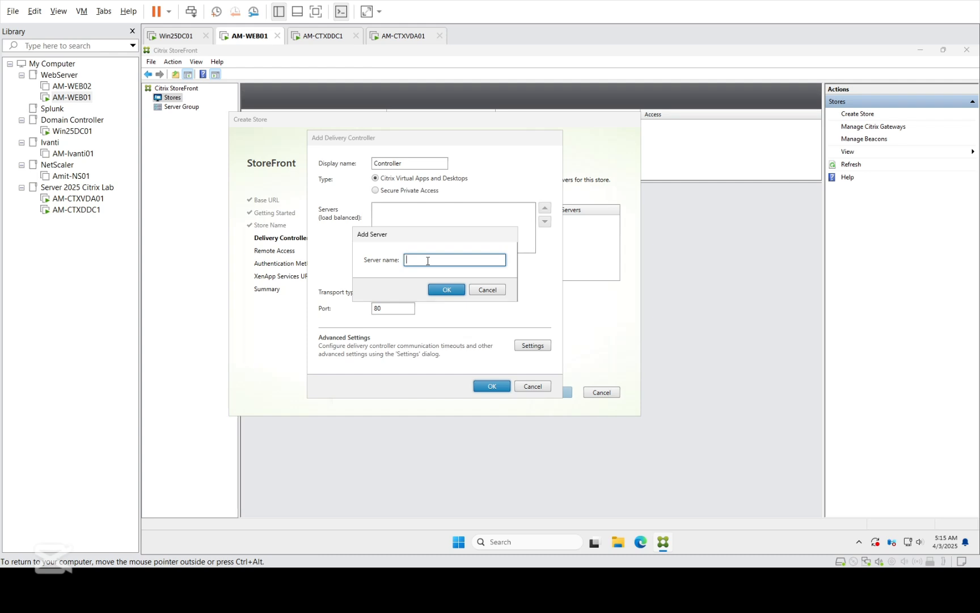
text(AM)
text(-CTXDDC1.2025lab.local)
click(454, 291)
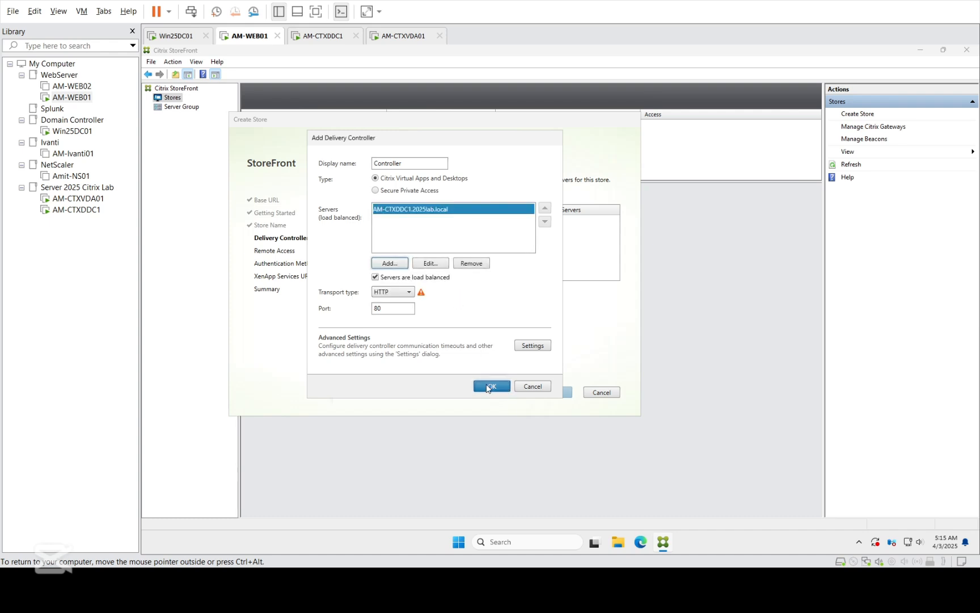
click(486, 387)
click(553, 392)
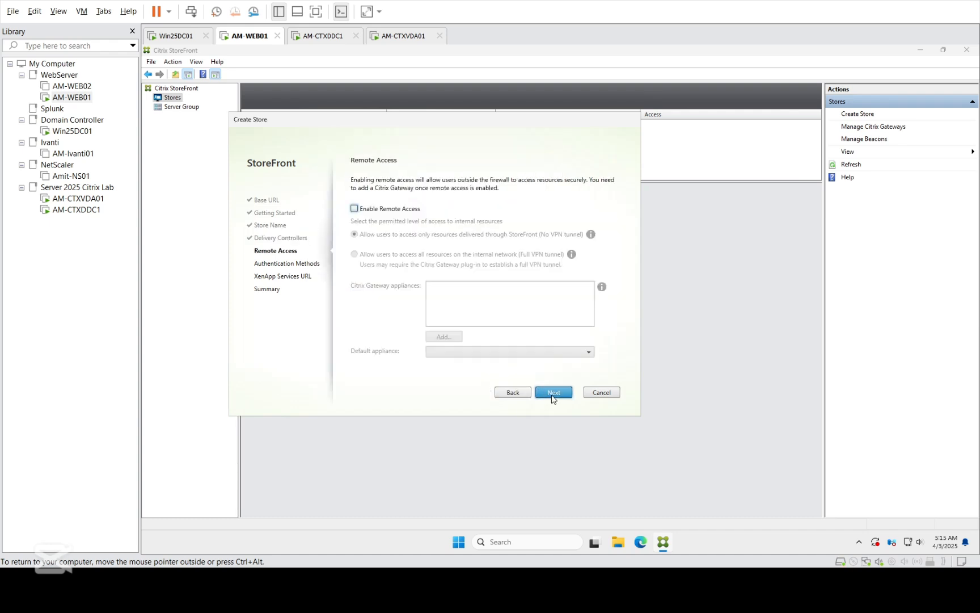
Step: Skip remote access, enable Domain pass-through and the XenApp Services URL, and create the store
click(553, 395)
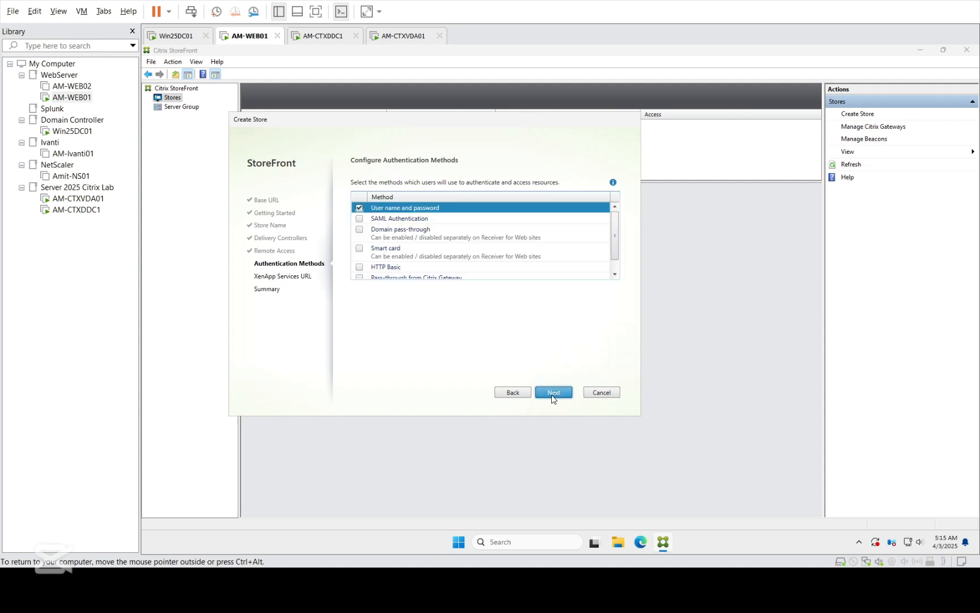
click(360, 233)
click(614, 267)
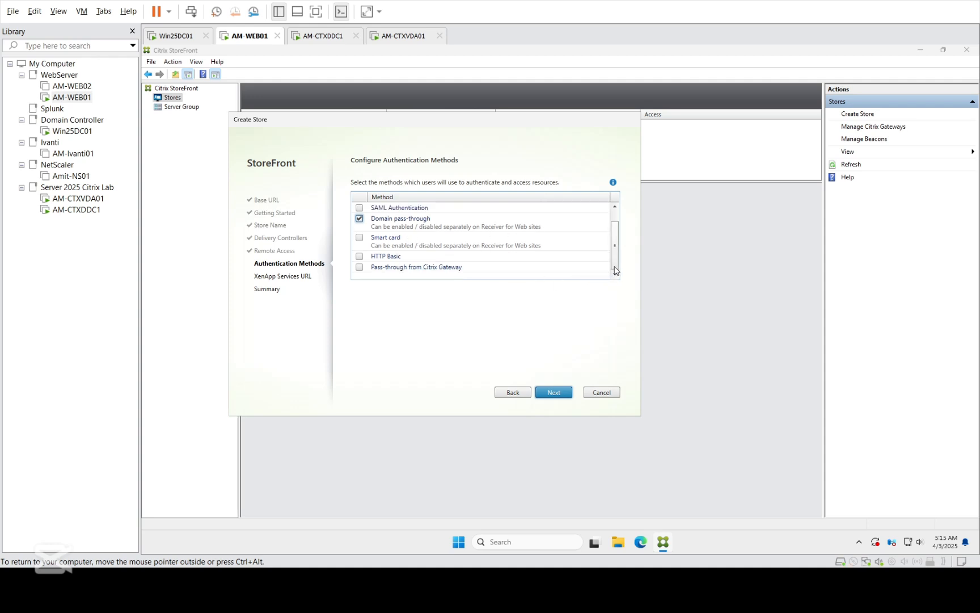
click(553, 392)
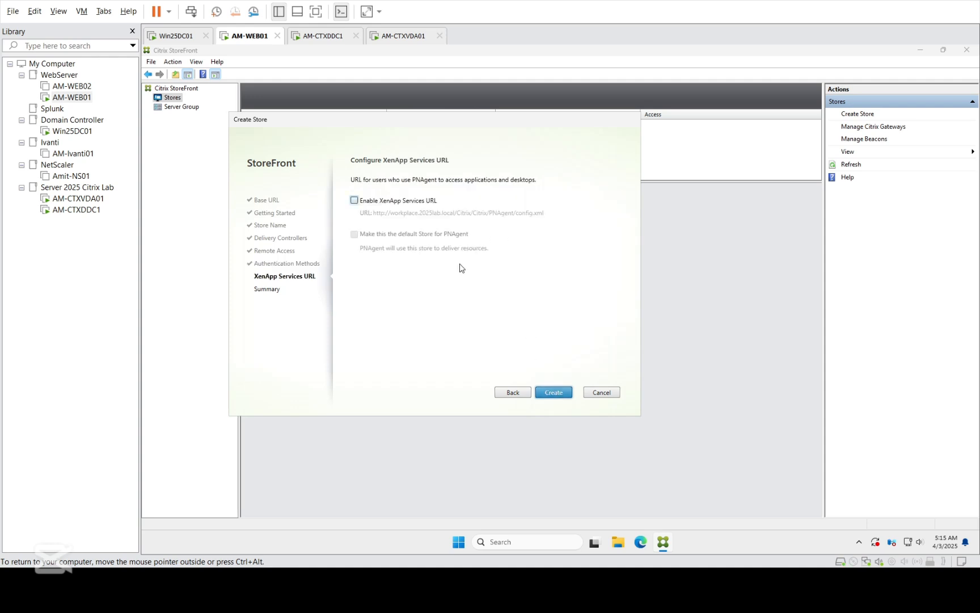
click(400, 201)
click(547, 393)
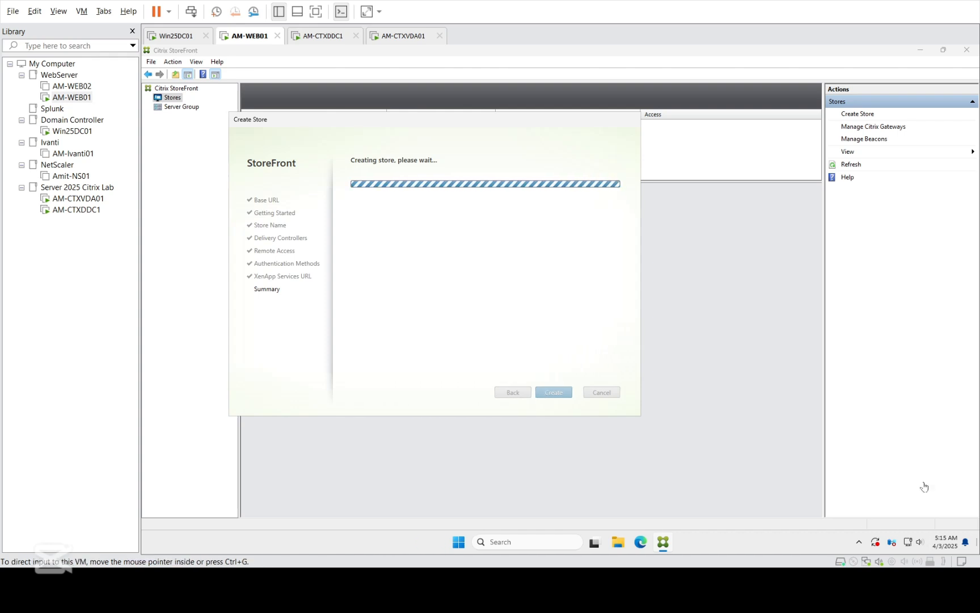
Step: Cycle through the Win25DC01 and AM-WEB01 machines and dismiss the Windows Security notification
click(80, 213)
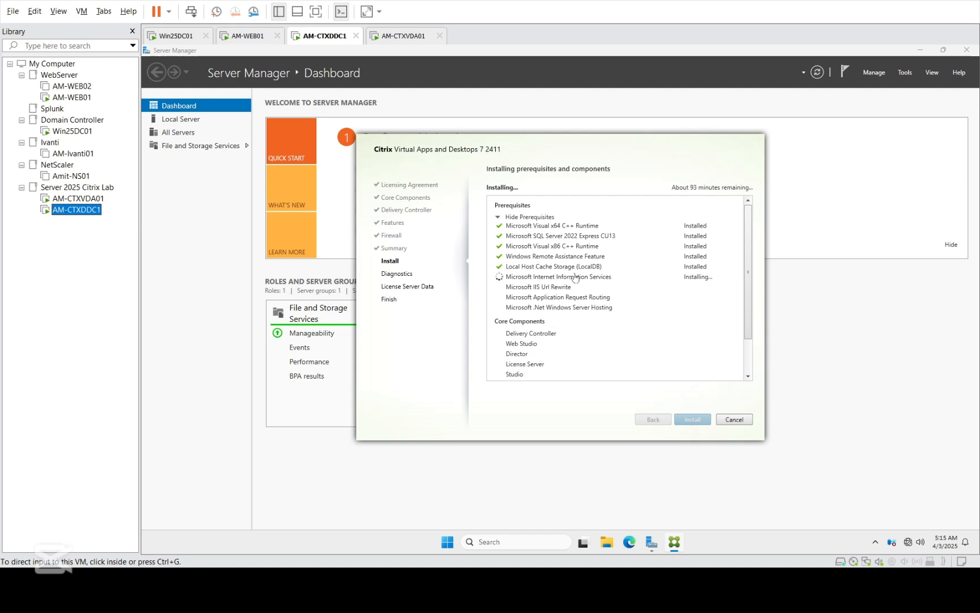
click(69, 132)
click(72, 99)
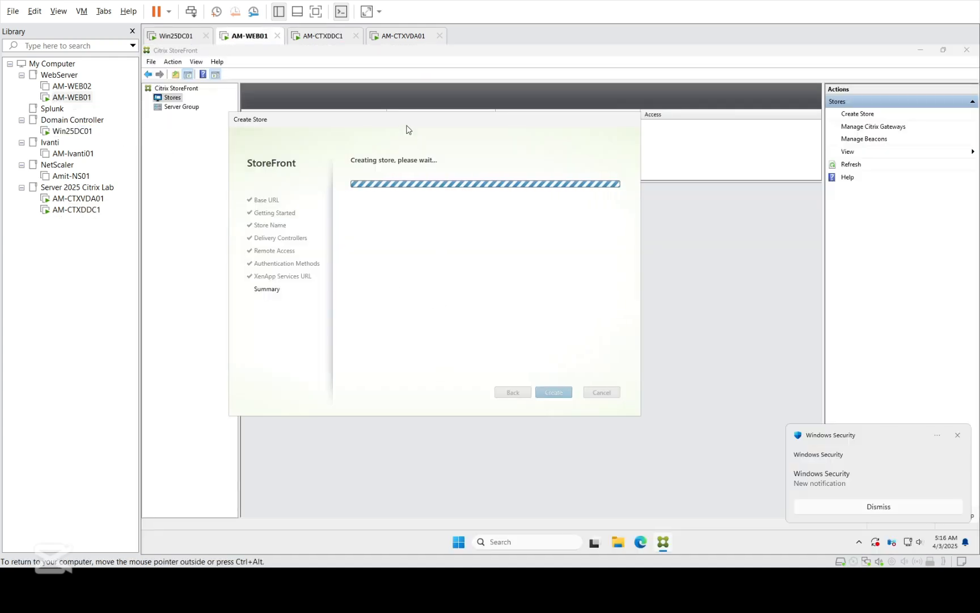
click(958, 436)
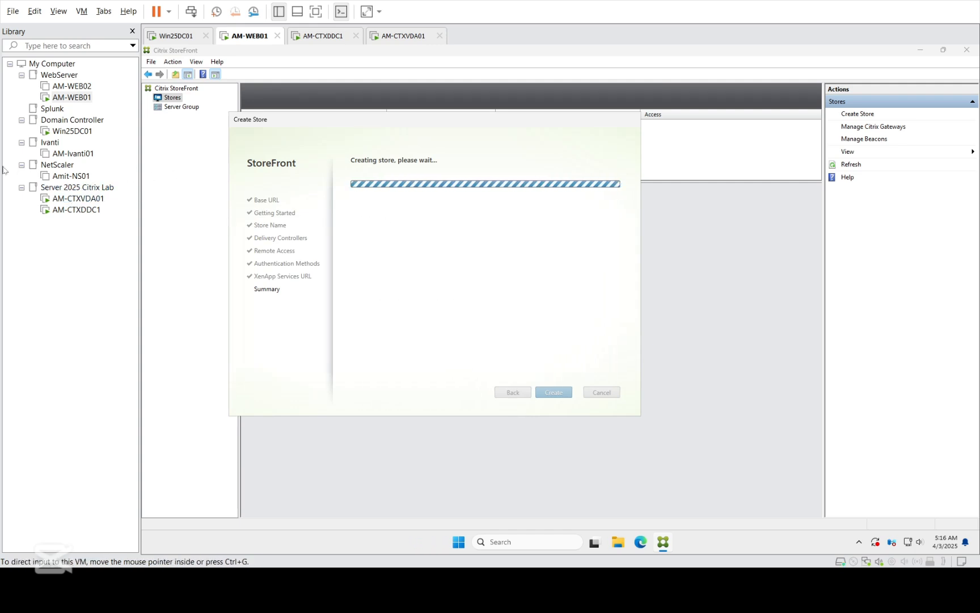
Step: Check AM-CTXDDC1's installer progress, glance at AM-WEB01's store creation, and return to the controller
click(71, 209)
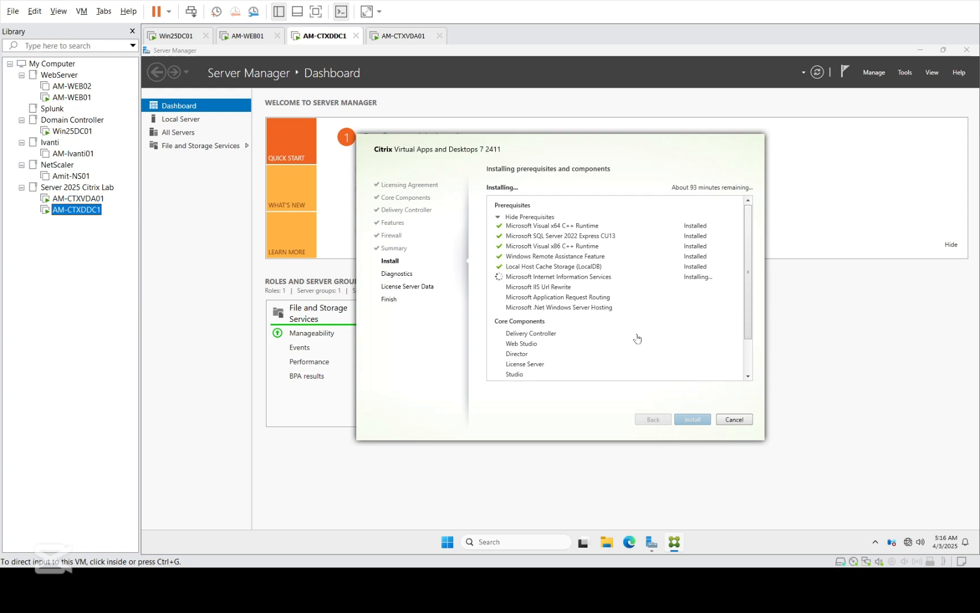
click(749, 361)
scroll(749, 360, down, 2)
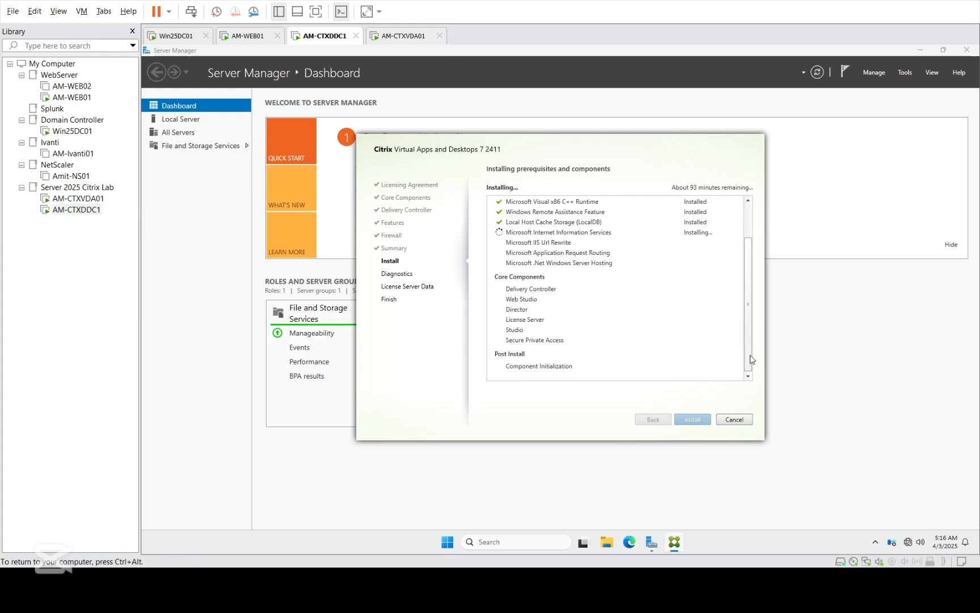
scroll(748, 340, up, 2)
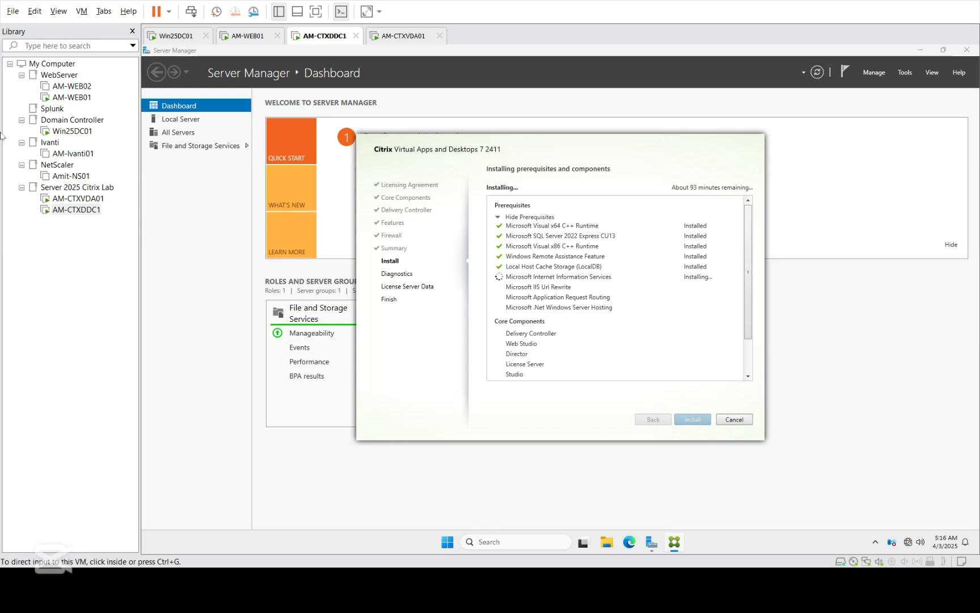
click(72, 97)
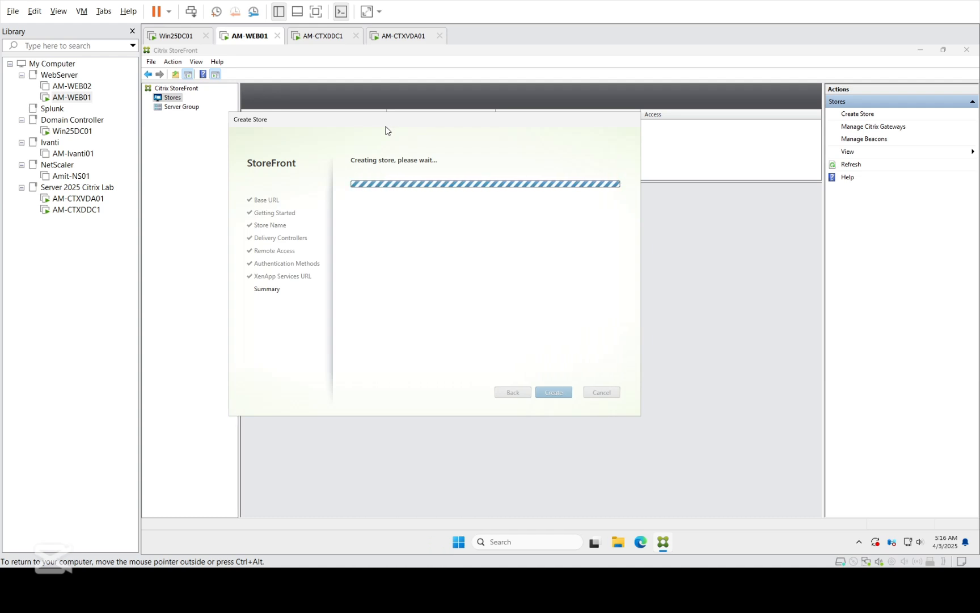
click(80, 210)
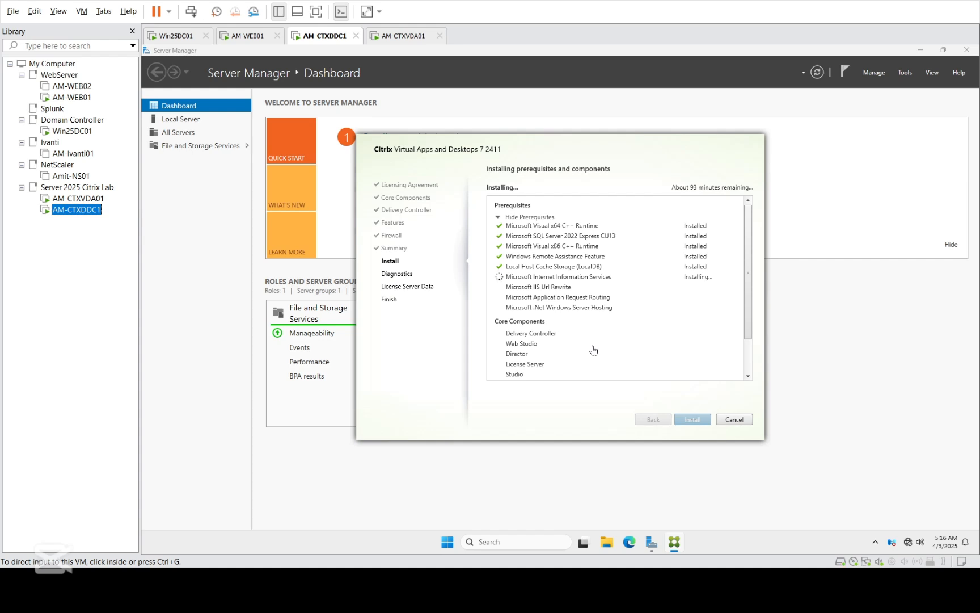
Step: Check AM-WEB01's store creation and the controller's prerequisites, then close Server Manager on AM-CTXDDC1
click(749, 371)
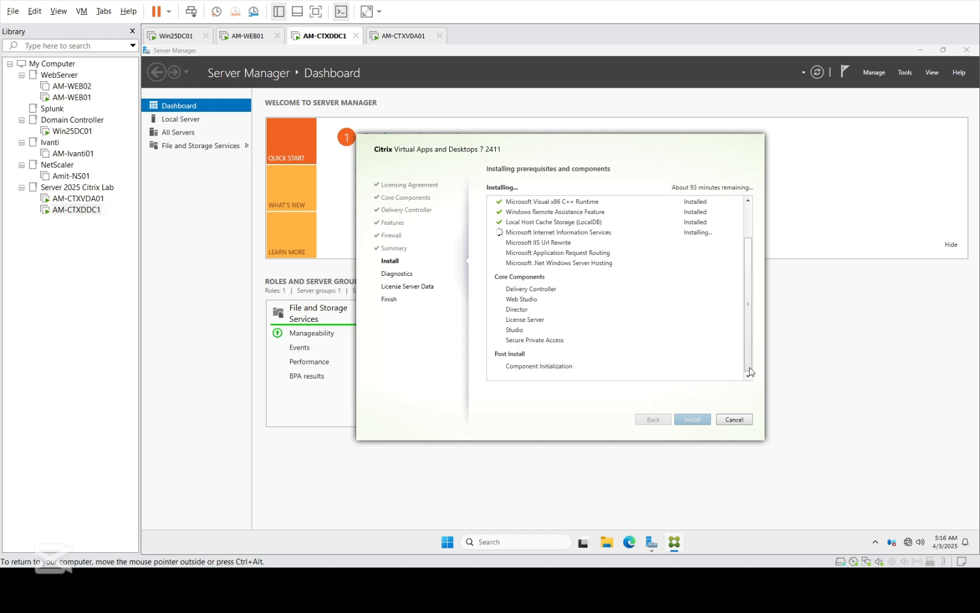
drag(750, 354, 756, 323)
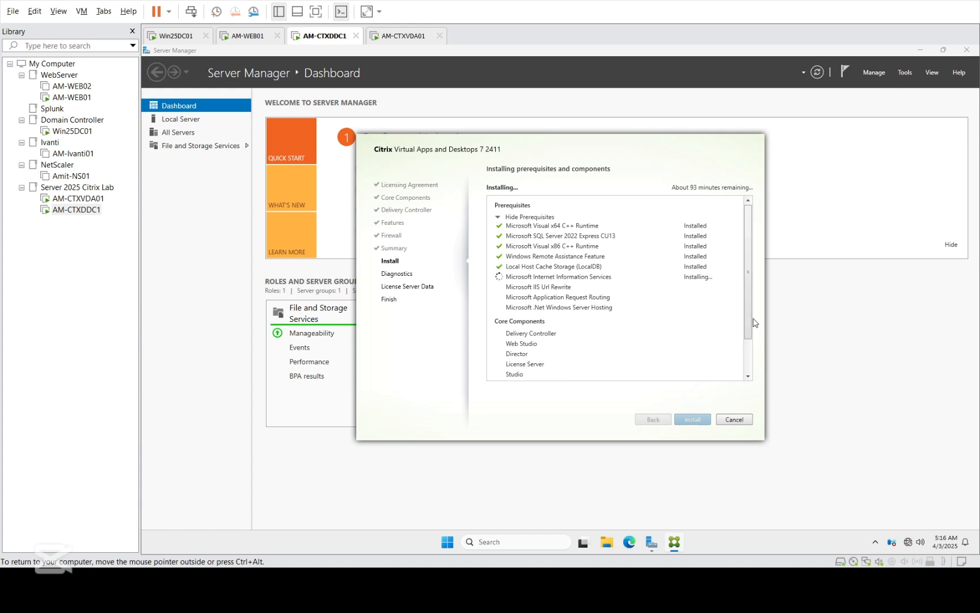
click(68, 99)
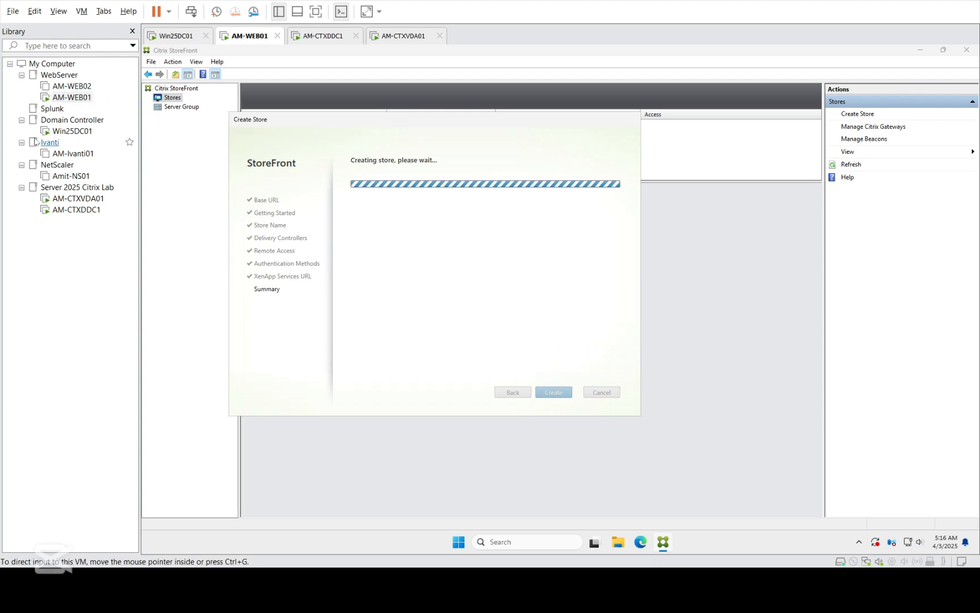
click(79, 210)
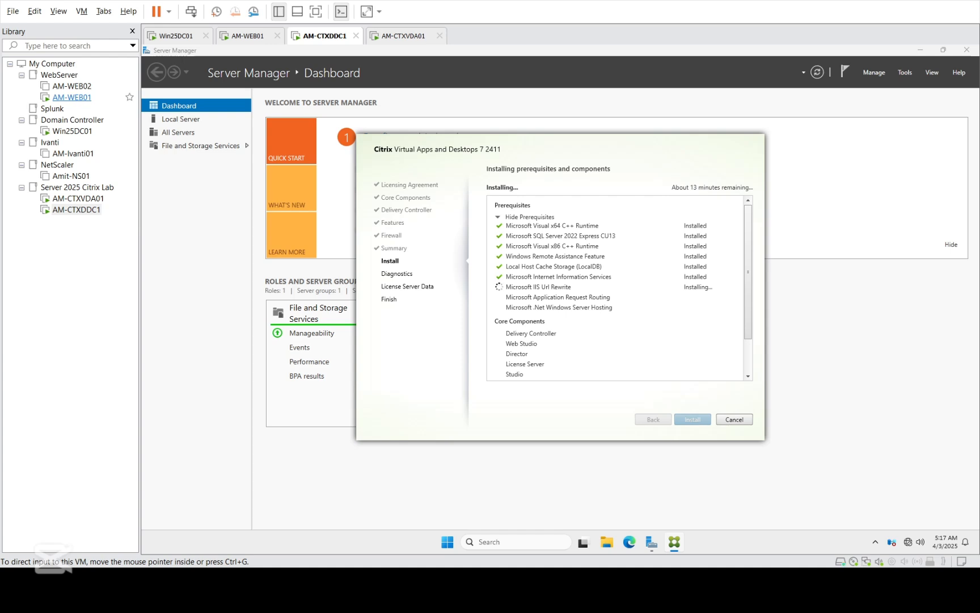
click(78, 98)
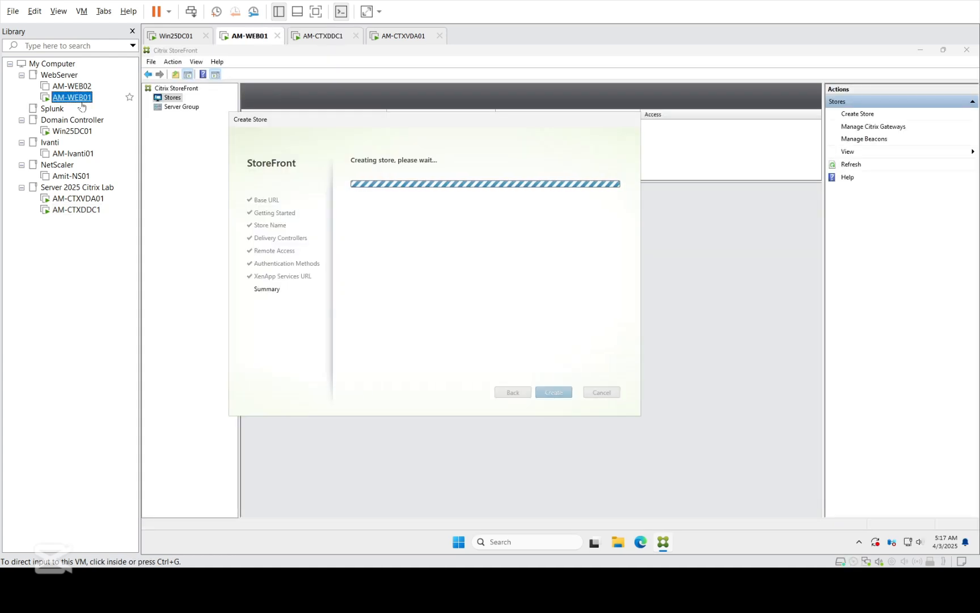
click(73, 210)
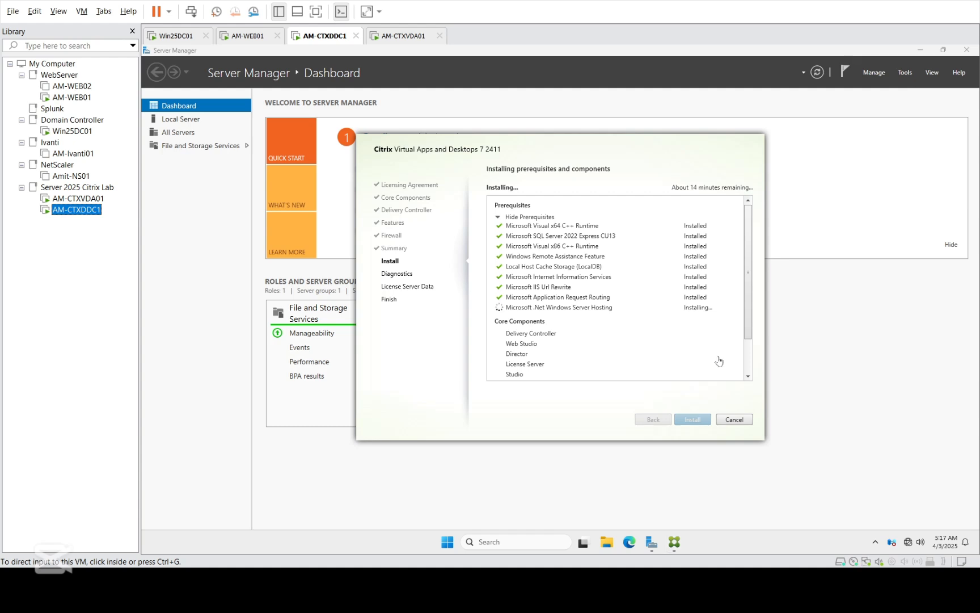
click(748, 366)
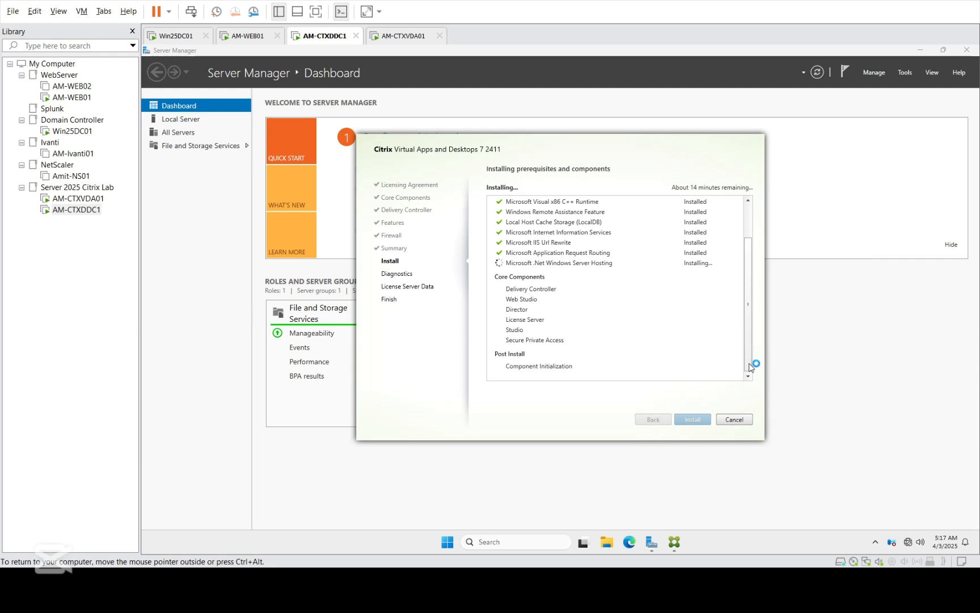
click(963, 50)
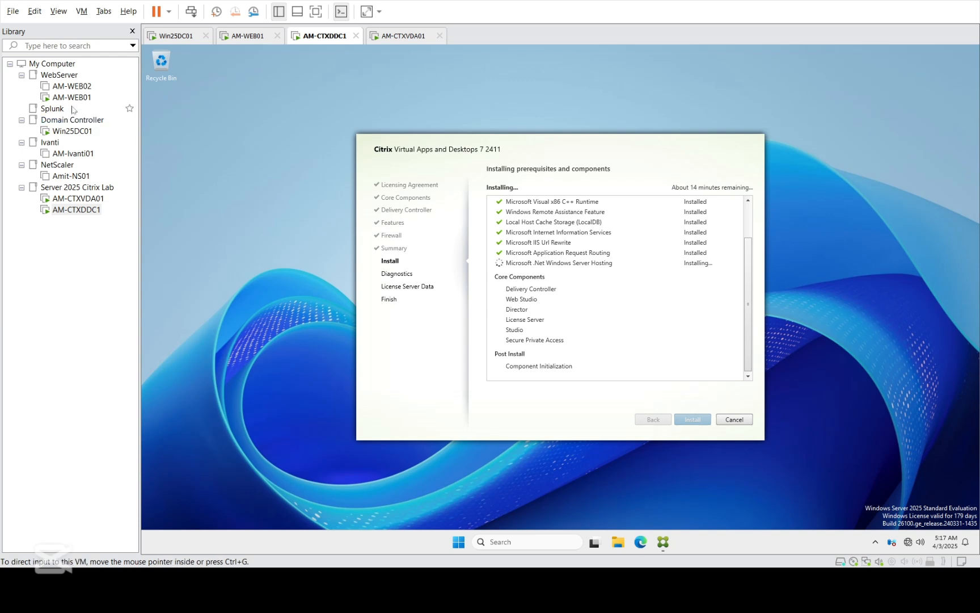
Step: Watch the Delivery Controller install on AM-CTXDDC1, then view AM-WEB01's store created successfully summary
click(71, 97)
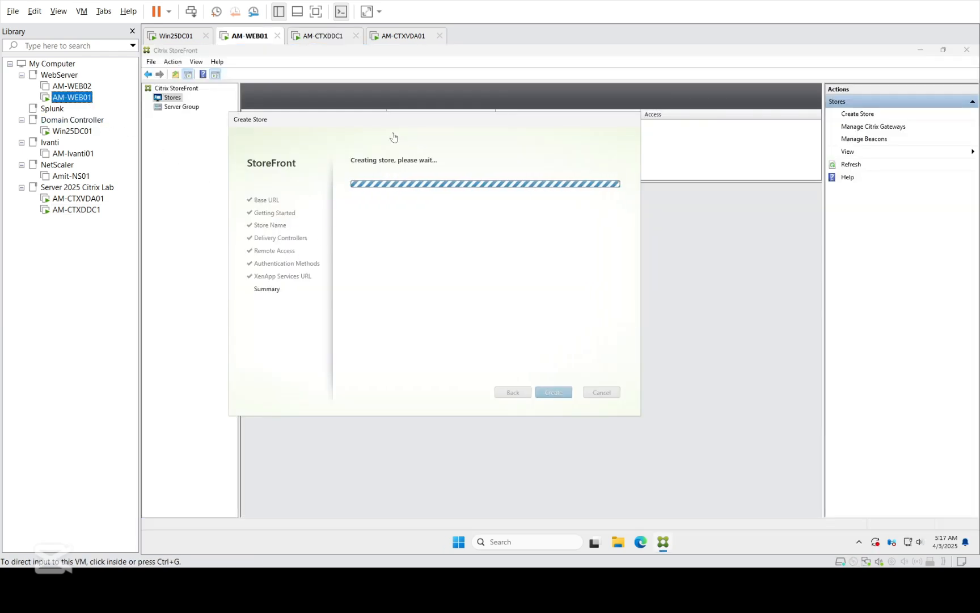
click(77, 212)
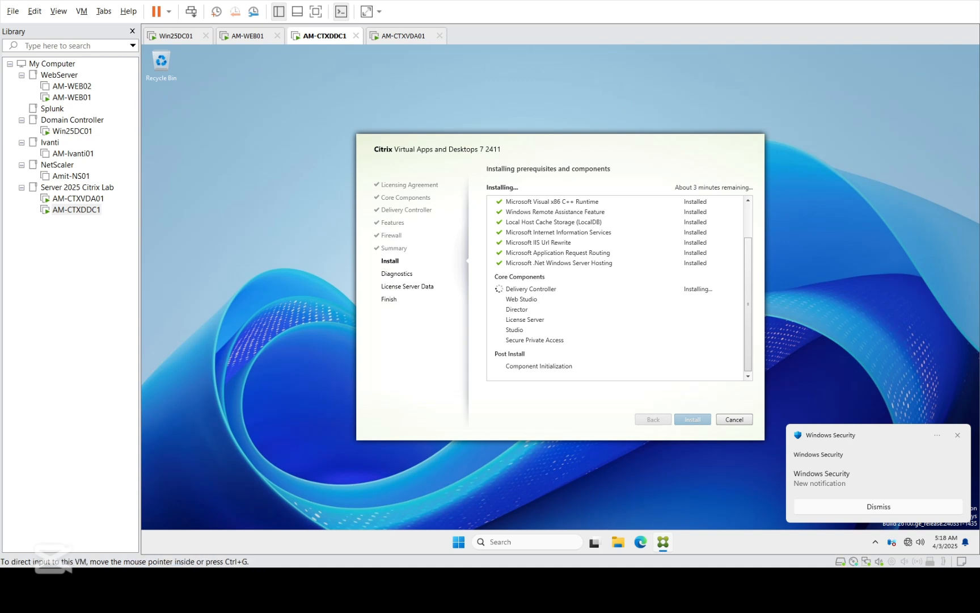
click(68, 97)
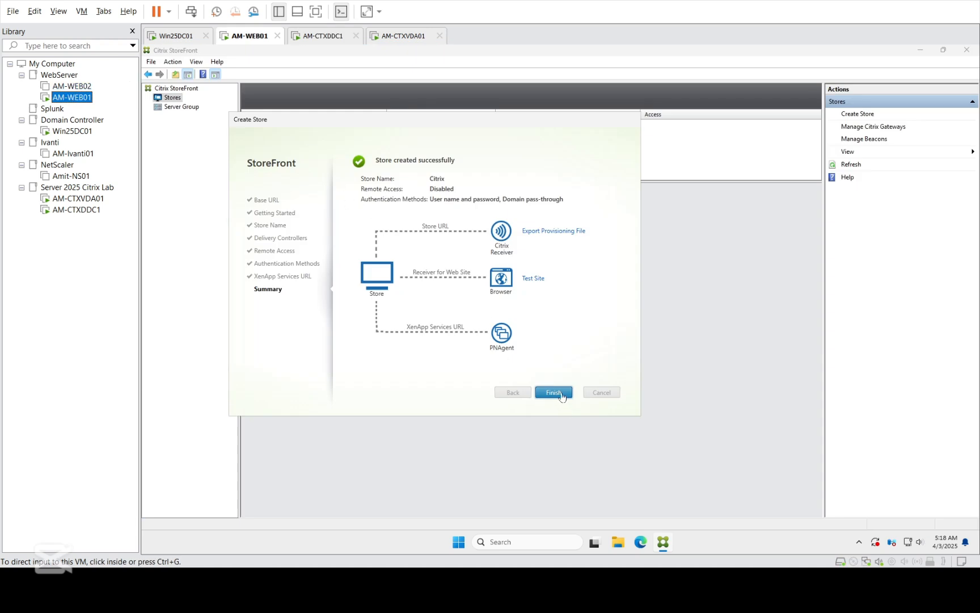
Step: Close the completed store creation wizard and view AM-CTXDDC1's Delivery Controller install progress
click(554, 393)
click(553, 392)
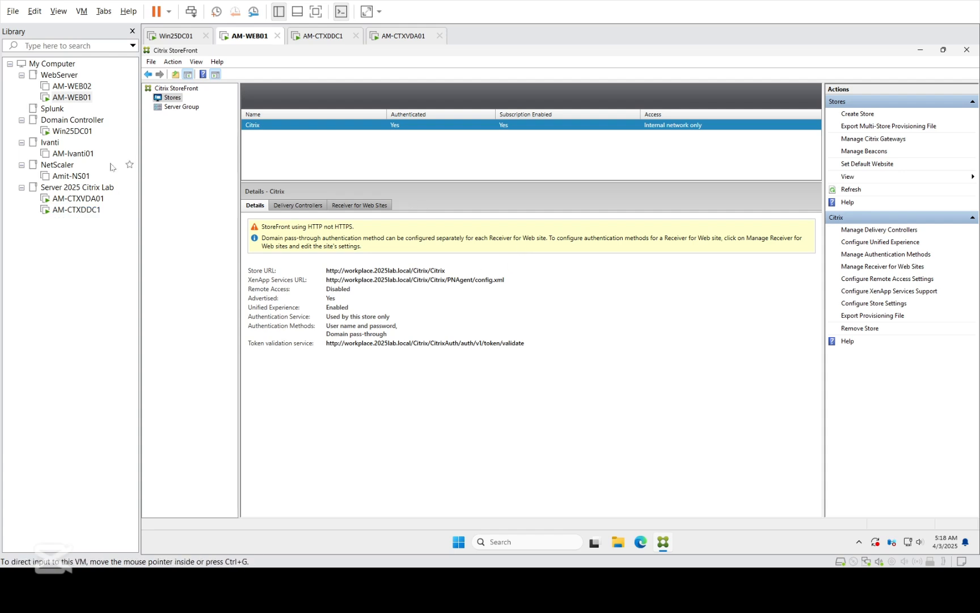
click(74, 211)
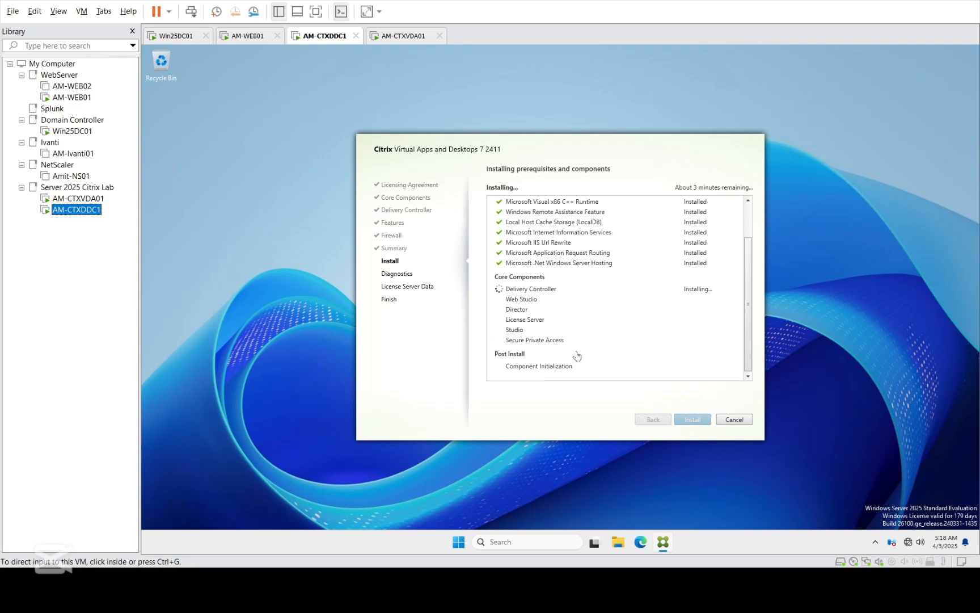
click(545, 157)
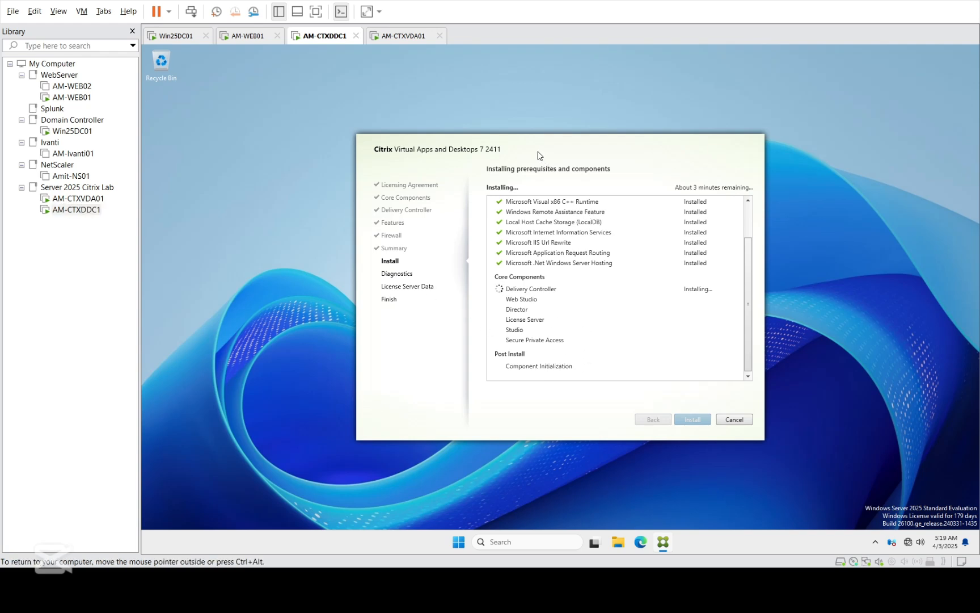
key(ctrl+alt)
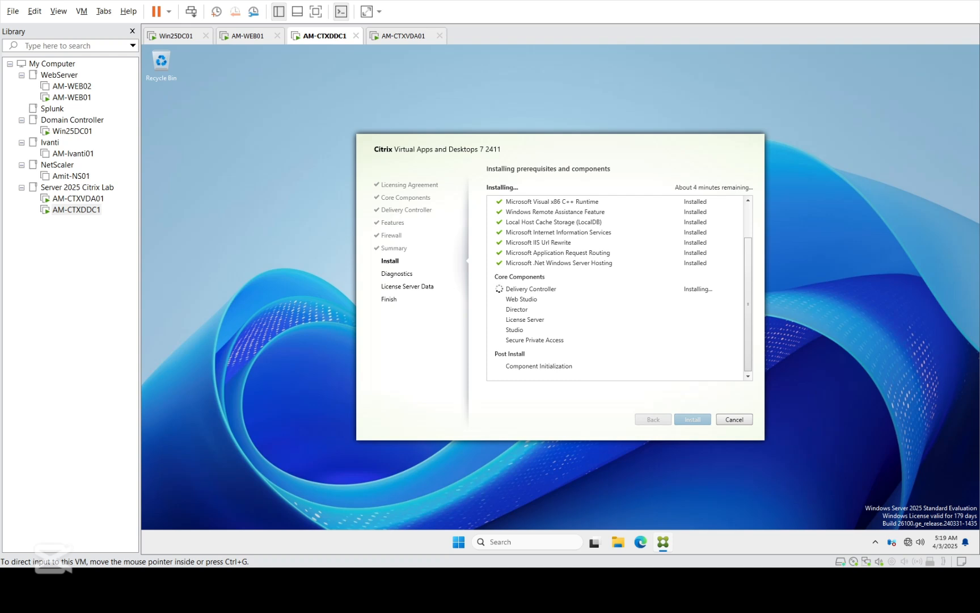
click(71, 97)
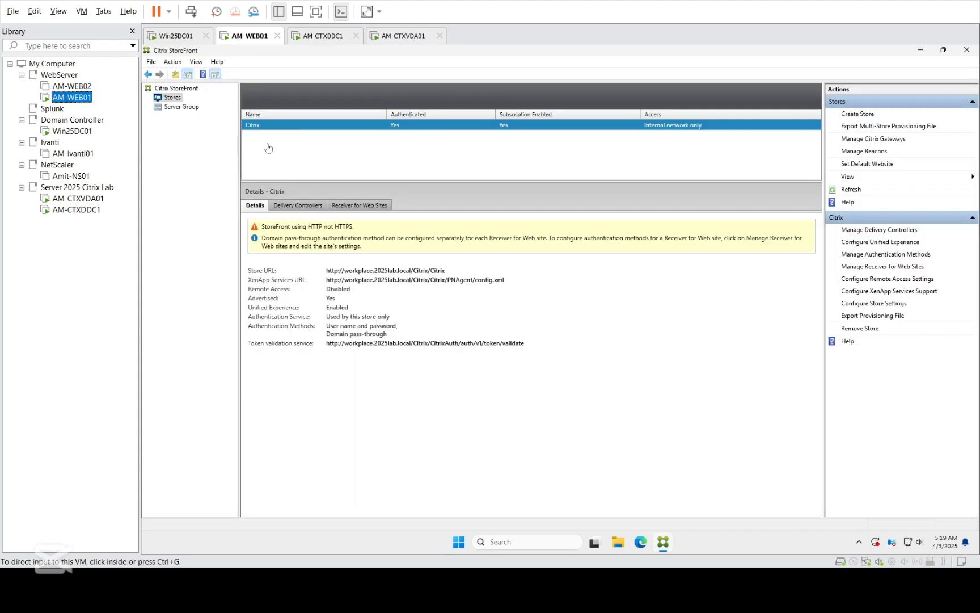
click(173, 107)
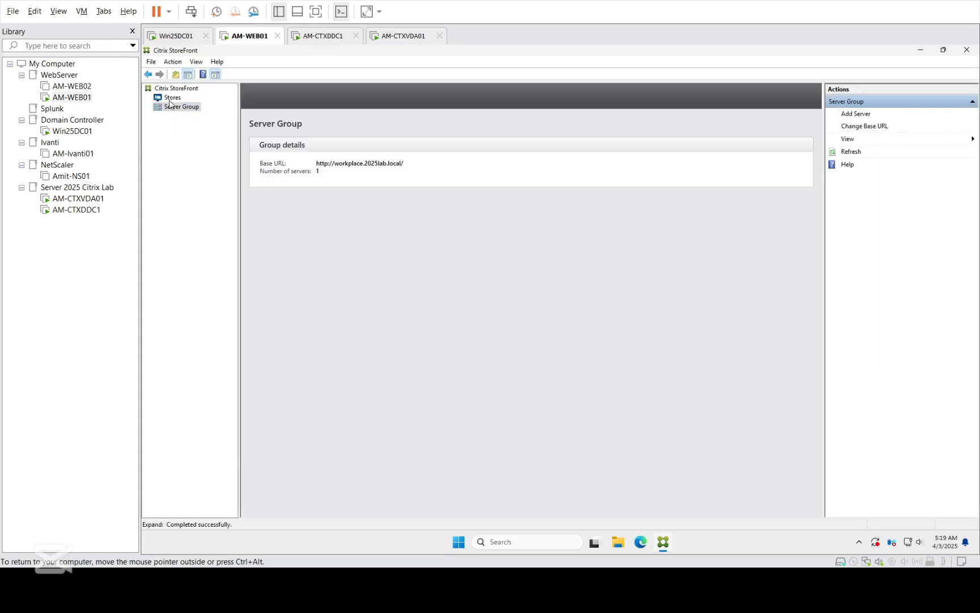
click(173, 99)
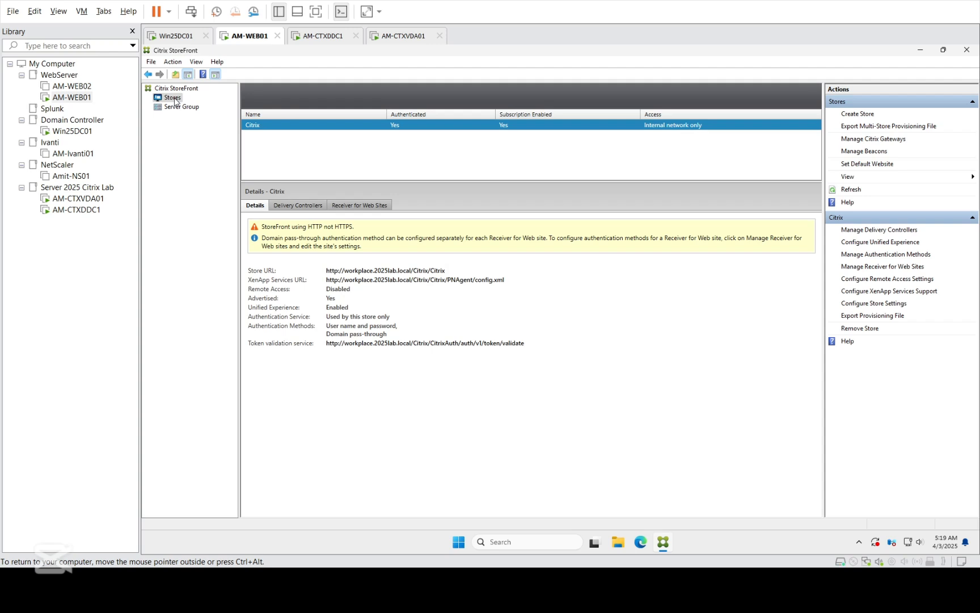
click(79, 209)
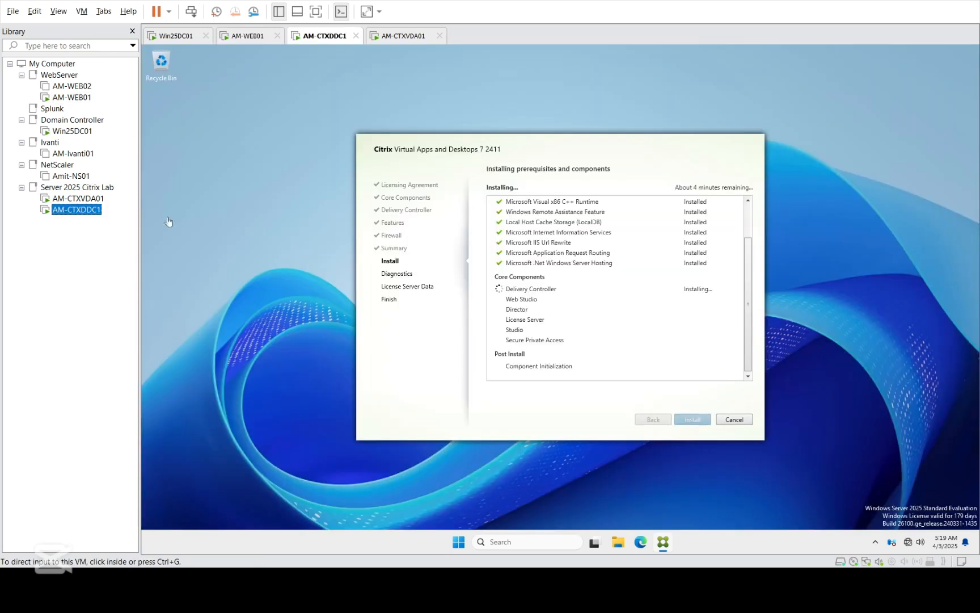
click(613, 331)
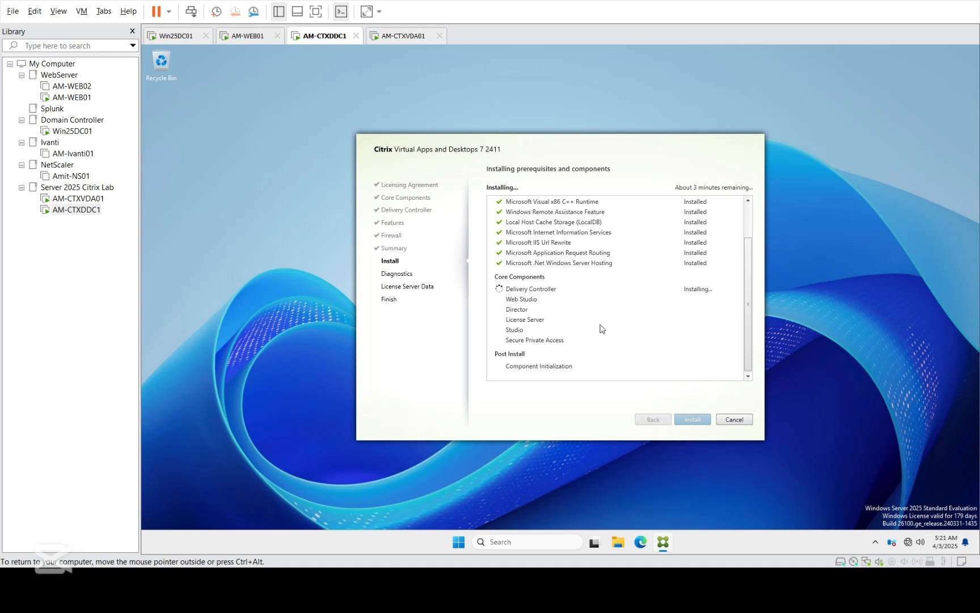
Step: Bring up the StoreFront console on AM-WEB01 and view the Server Group details
click(84, 101)
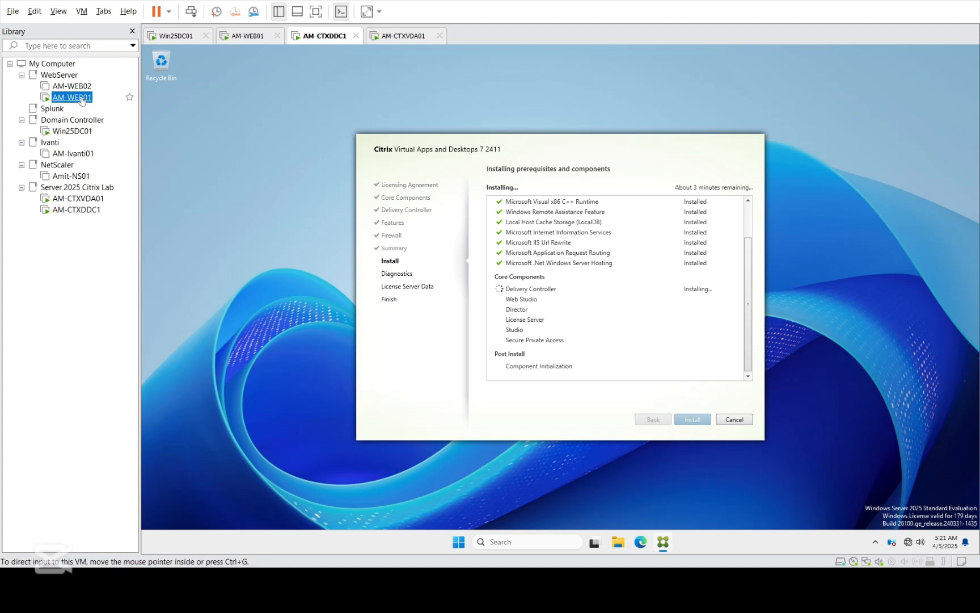
click(182, 107)
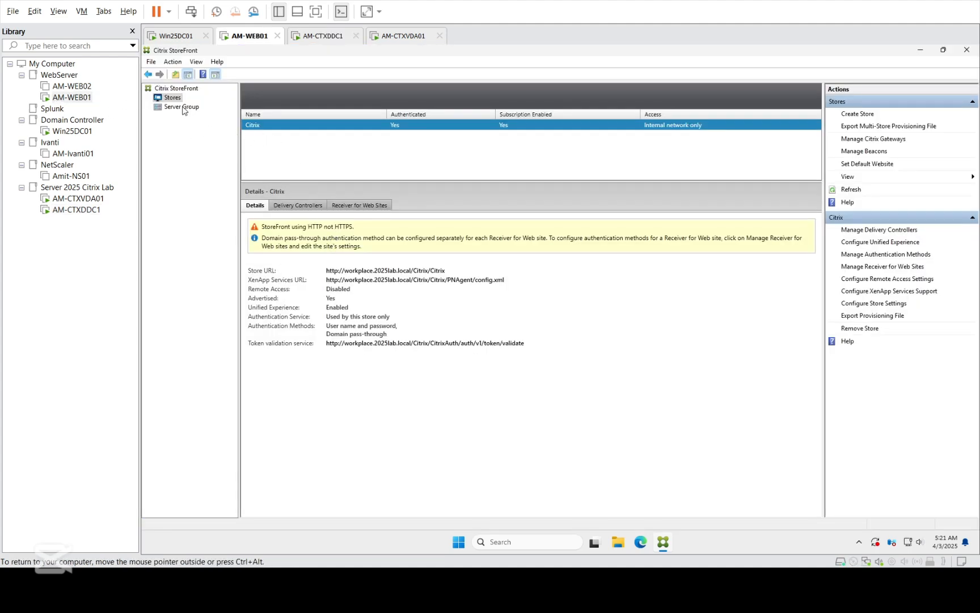
click(172, 99)
click(174, 110)
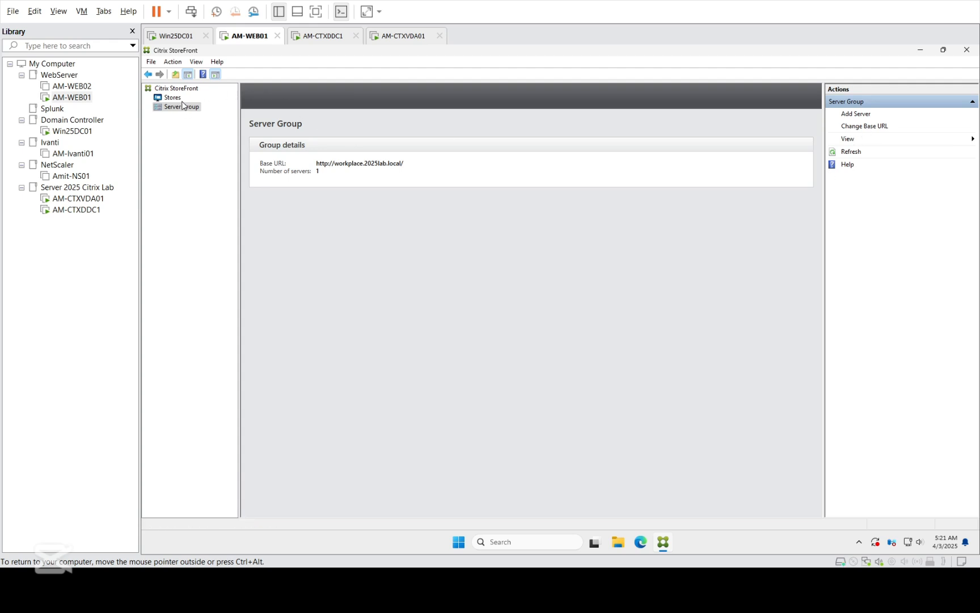
click(863, 128)
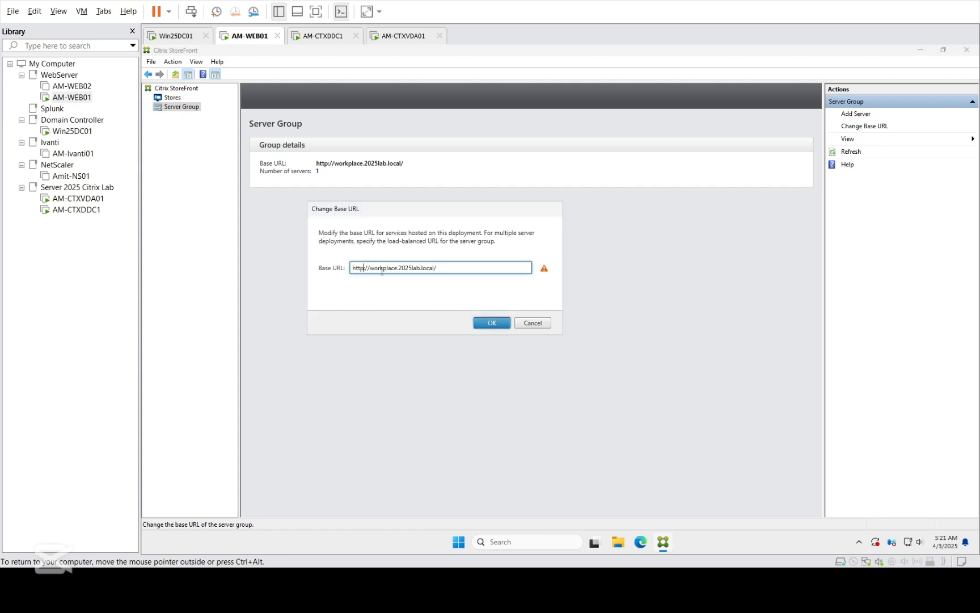
text(s)
key(BackSpace)
click(486, 321)
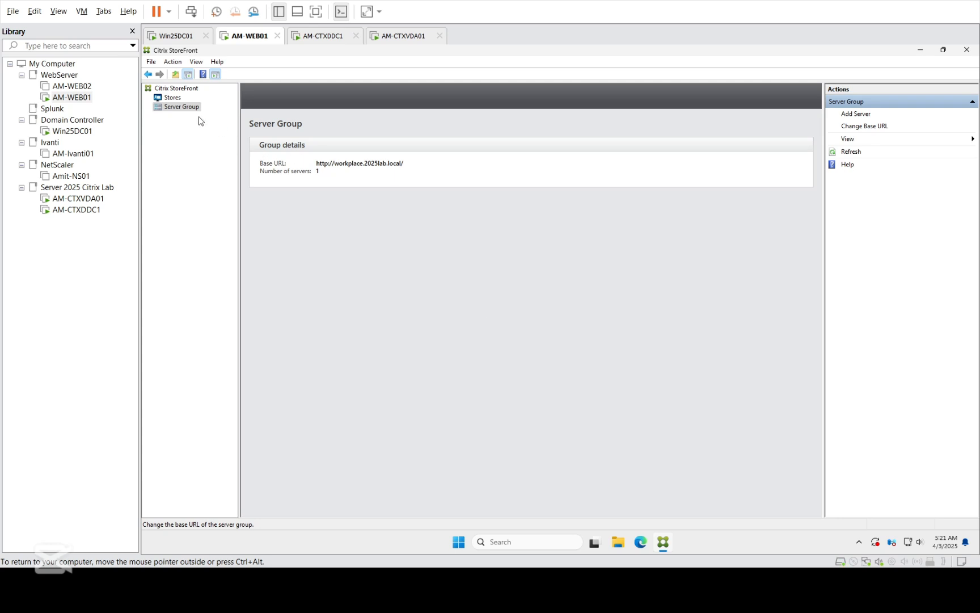
click(179, 98)
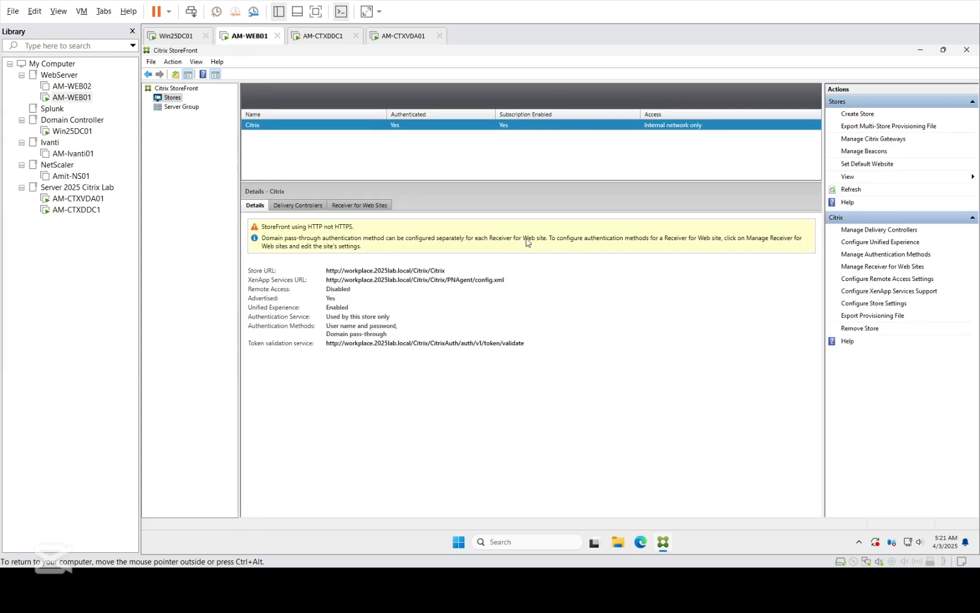
Step: Launch Edge and load the StoreFront address workplace.2025lab.local
click(644, 545)
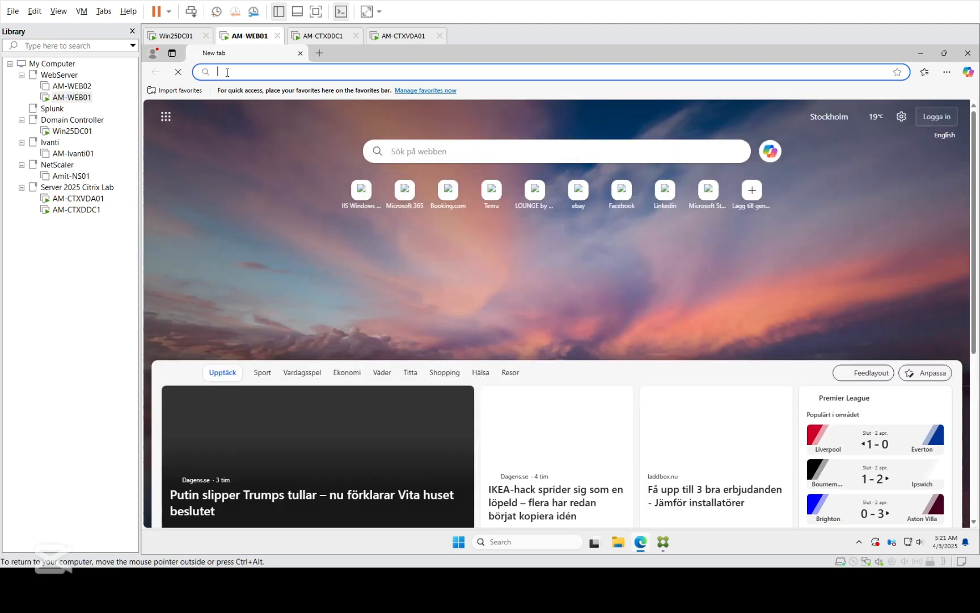
text(work)
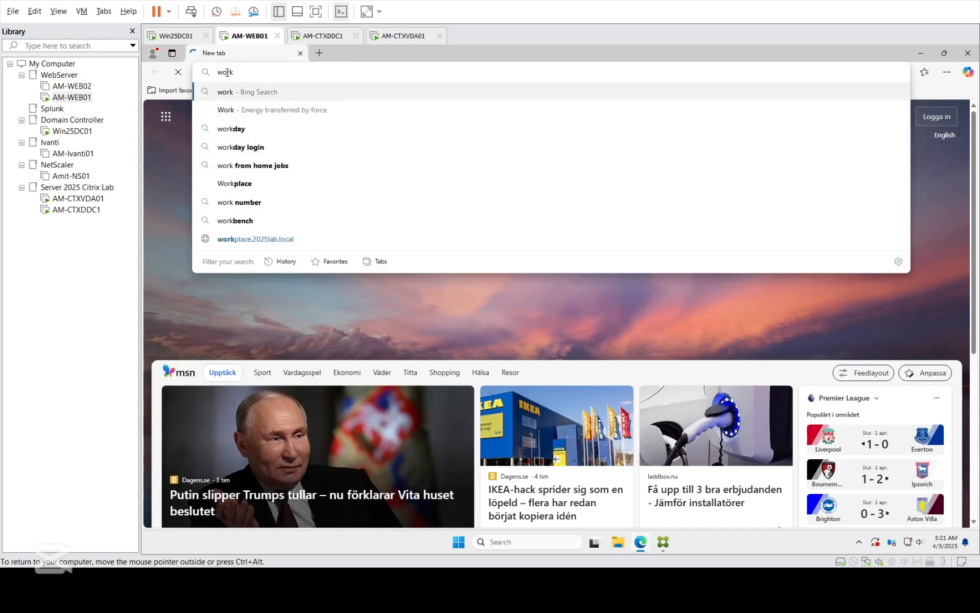
key(BackSpace)
text(kplace)
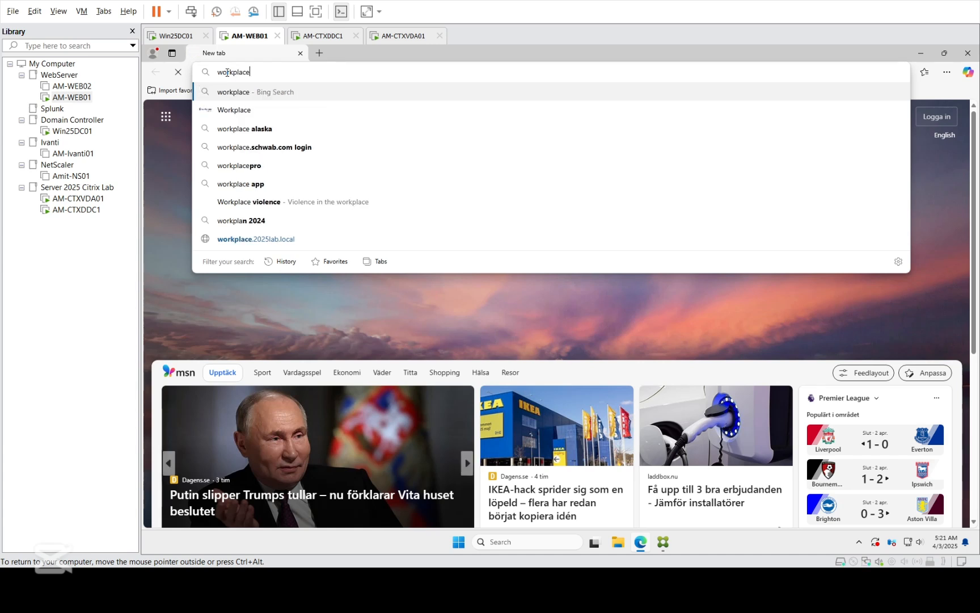
text(.2025lab.local/Citrix/CitrixWeb/)
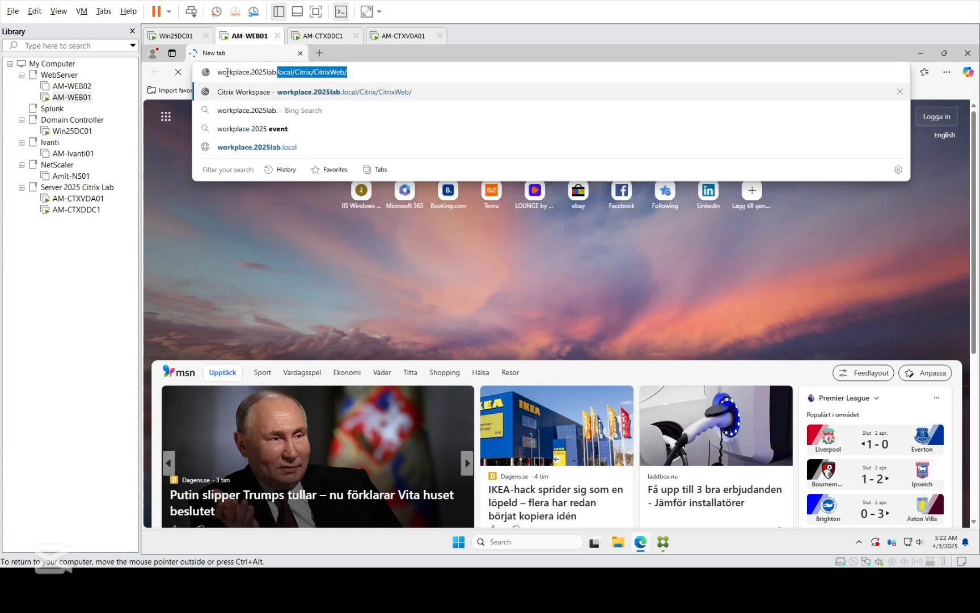
key(Return)
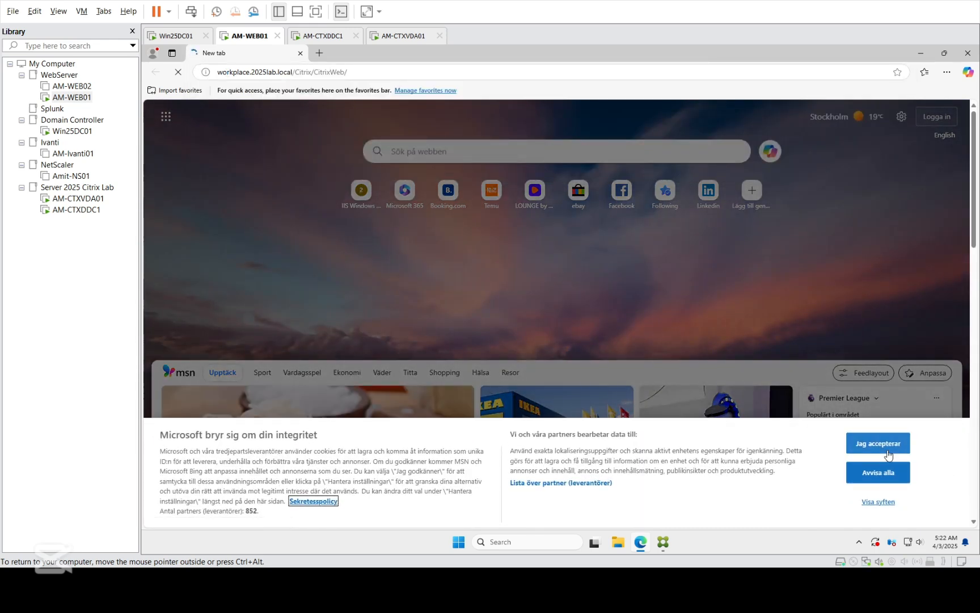
Step: Accept cookies, dismiss the location prompt, agree to the licence and choose Already installed
click(868, 446)
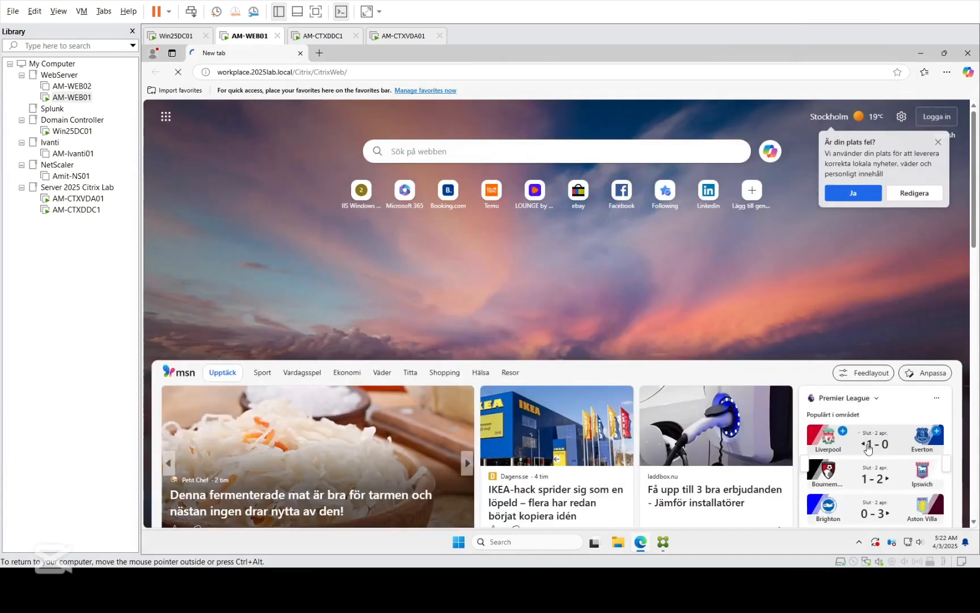
click(938, 143)
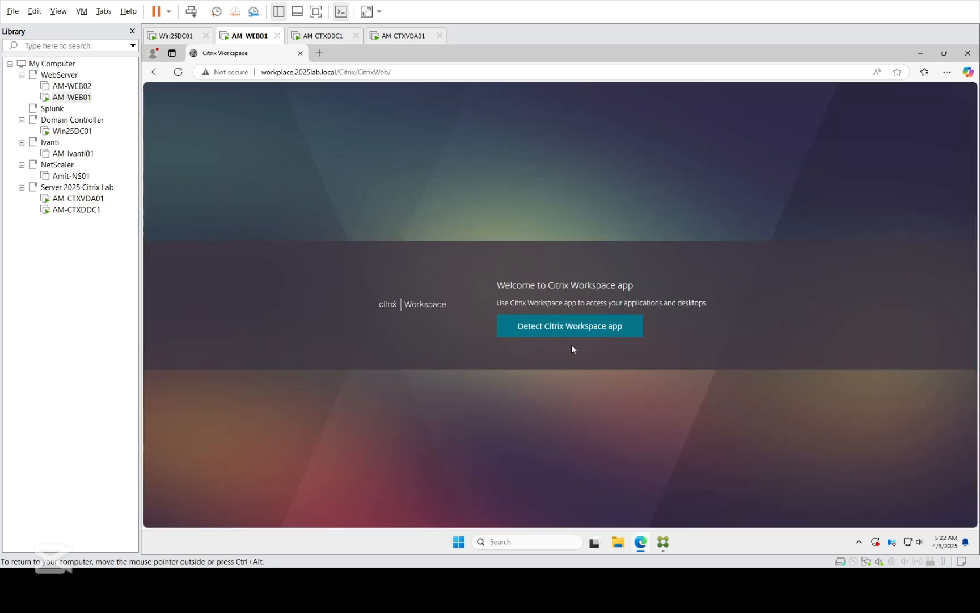
click(565, 335)
click(501, 327)
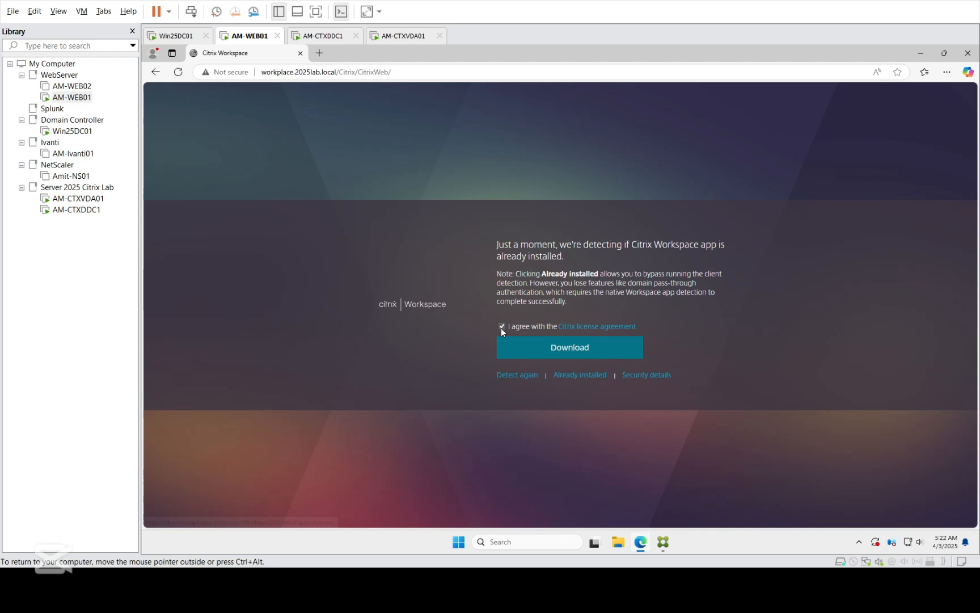
click(564, 376)
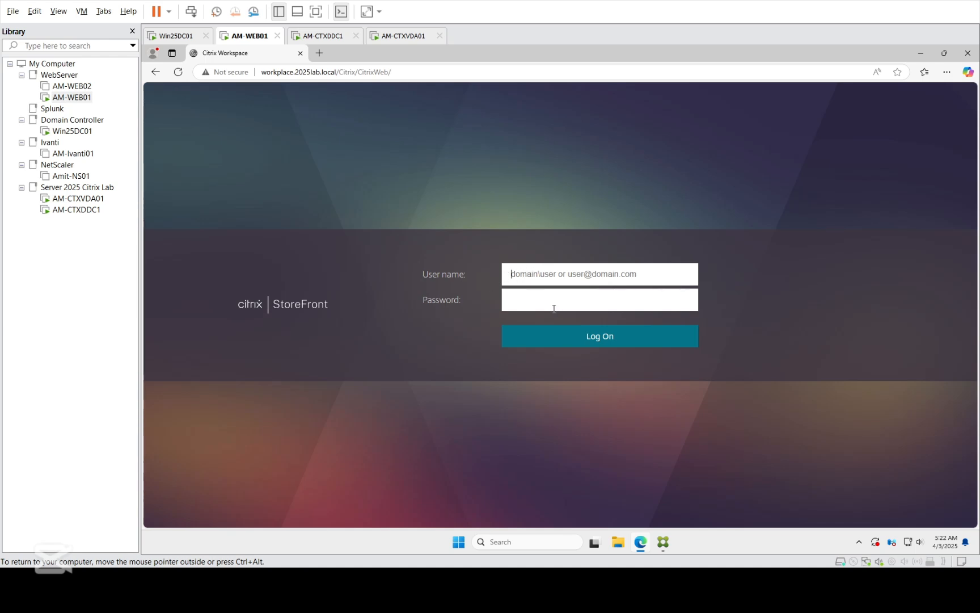
Step: Check the Delivery Controller install on AM-CTXDDC1, then bring back AM-WEB01's StoreFront console
click(82, 211)
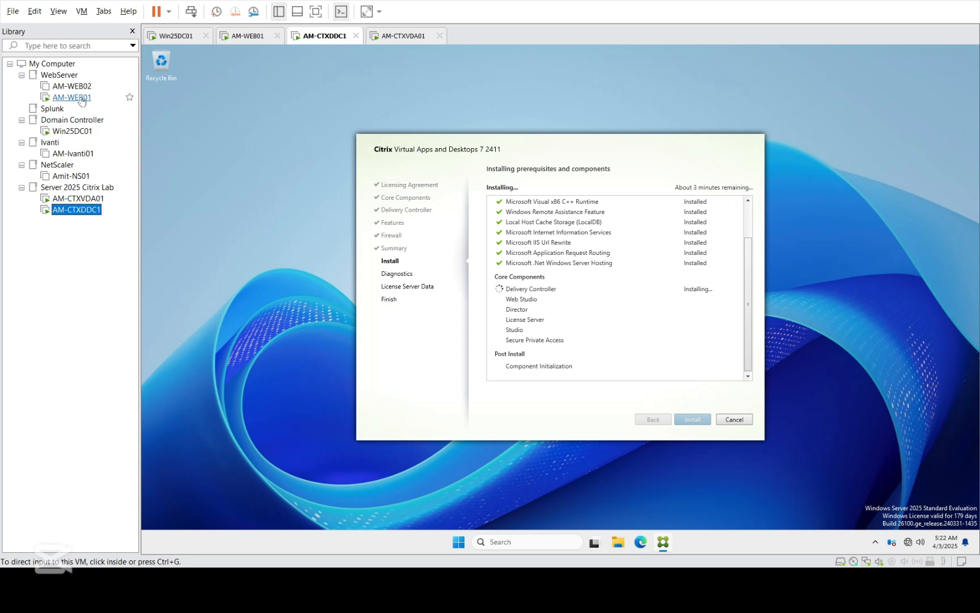
click(82, 99)
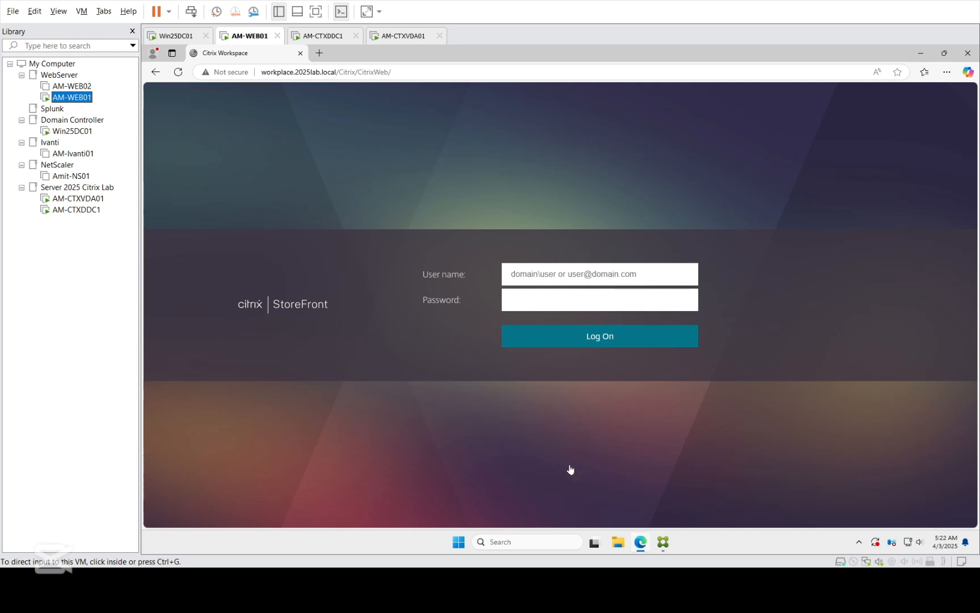
click(665, 544)
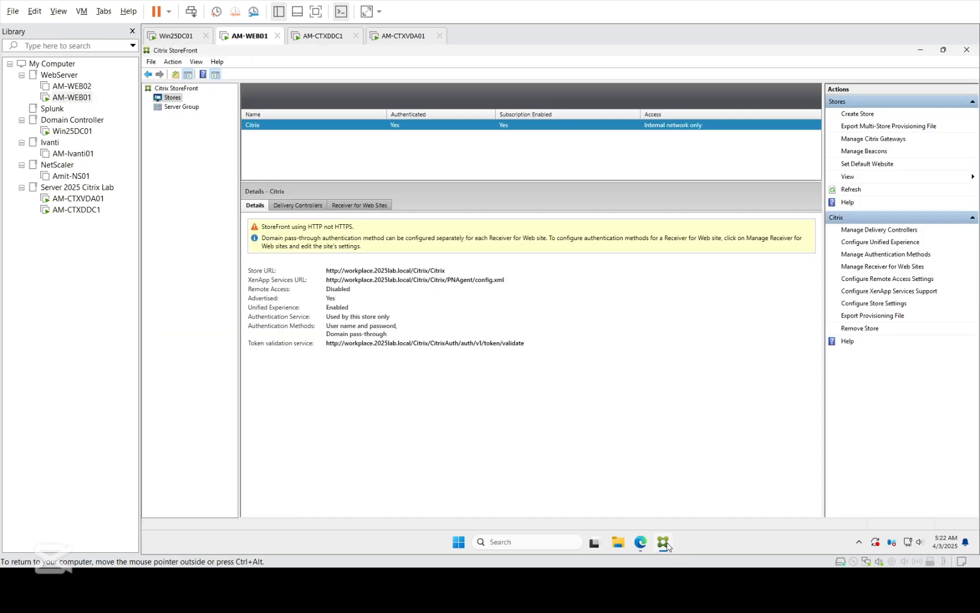
Step: Limit the store's user name and password logon to trusted domain 2025lab.local and apply it
click(867, 255)
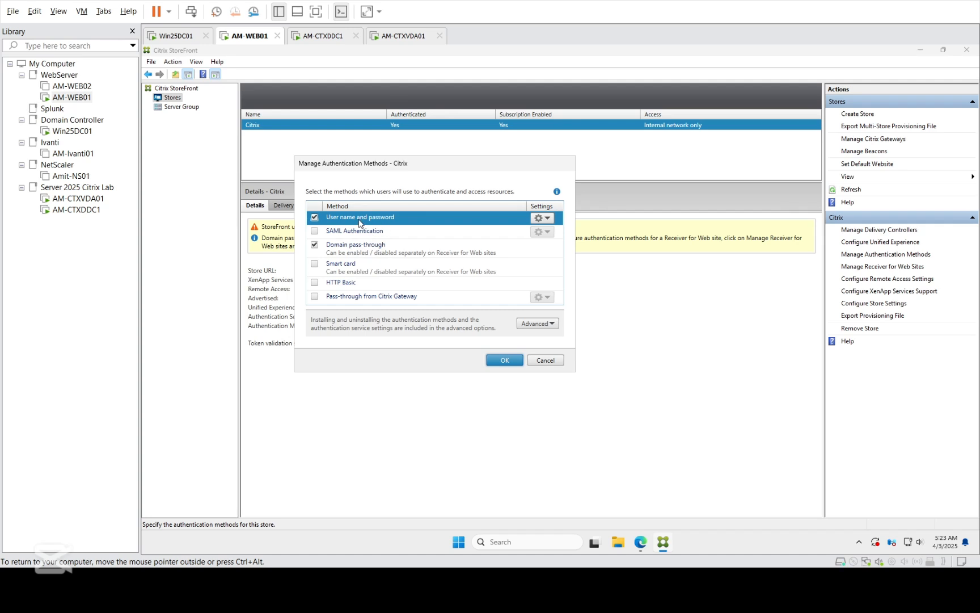
click(546, 220)
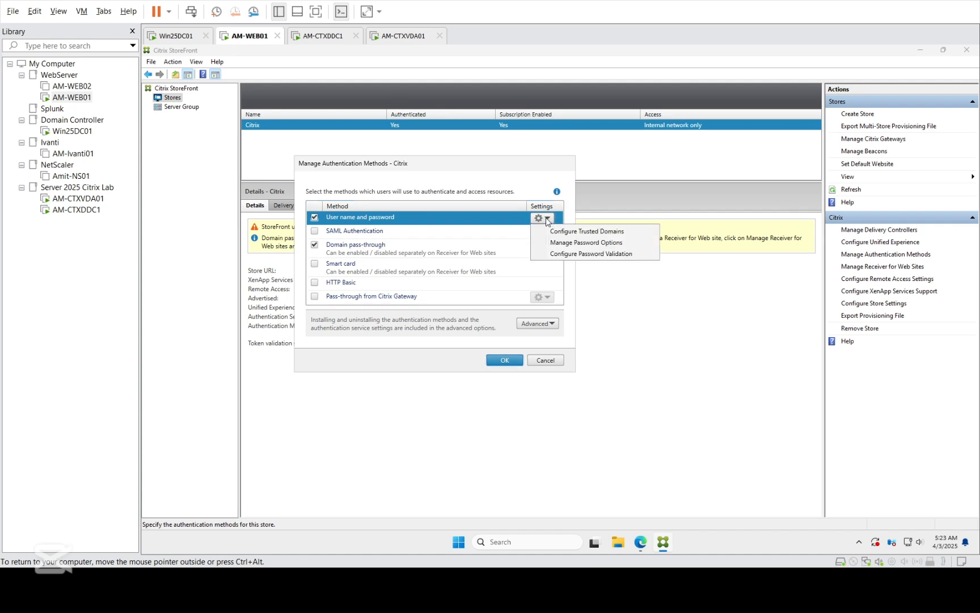
click(553, 229)
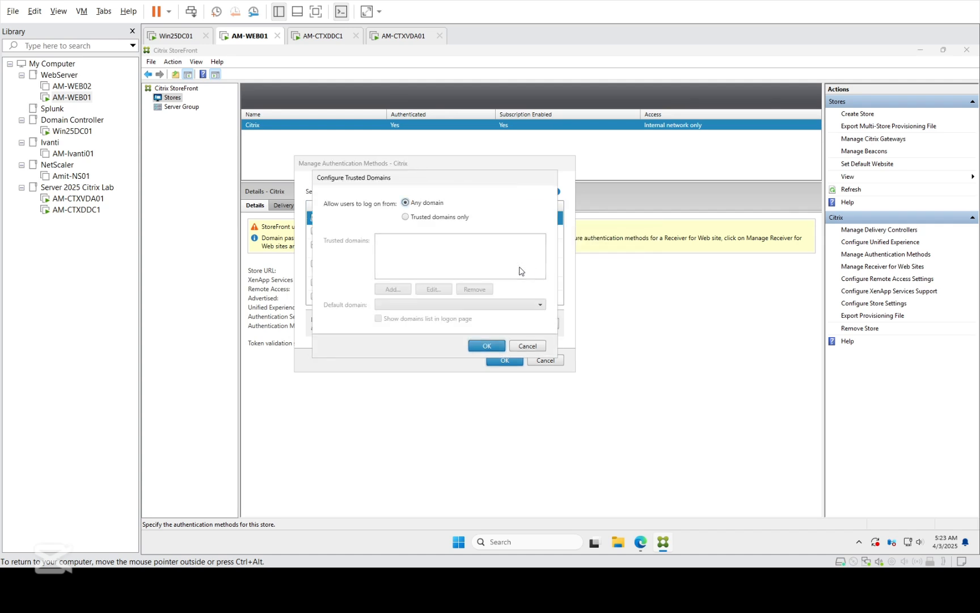
click(405, 219)
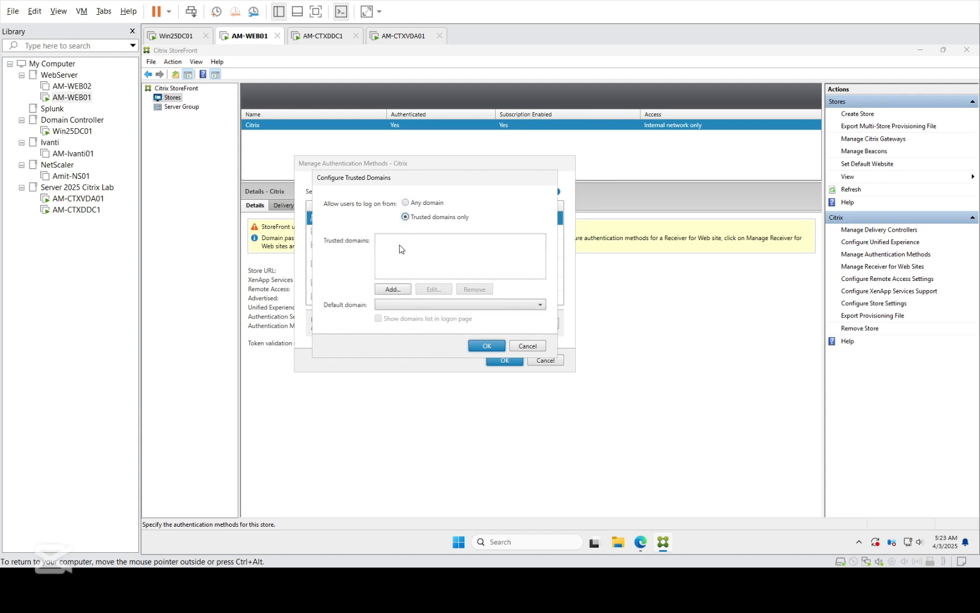
click(392, 290)
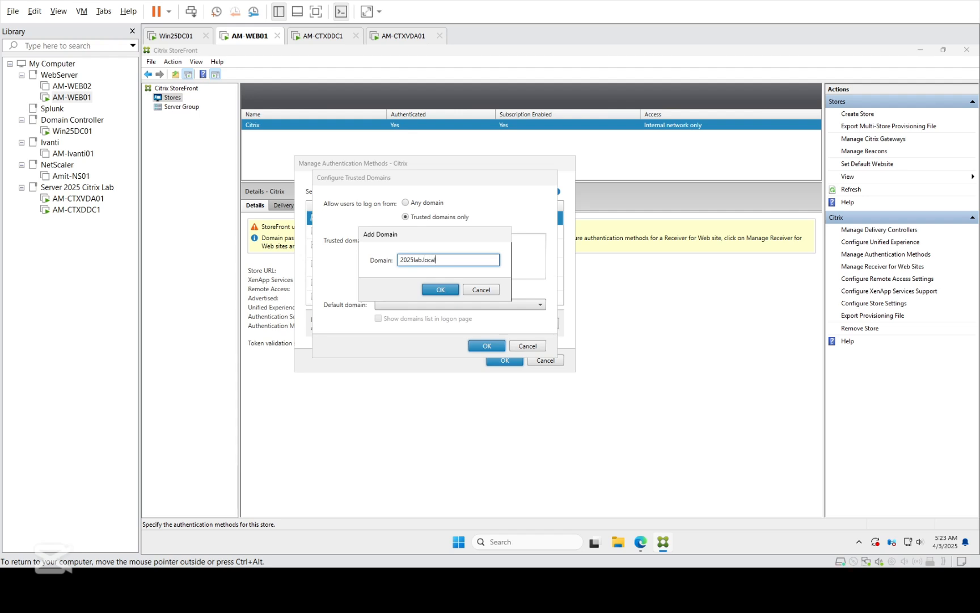
key(Return)
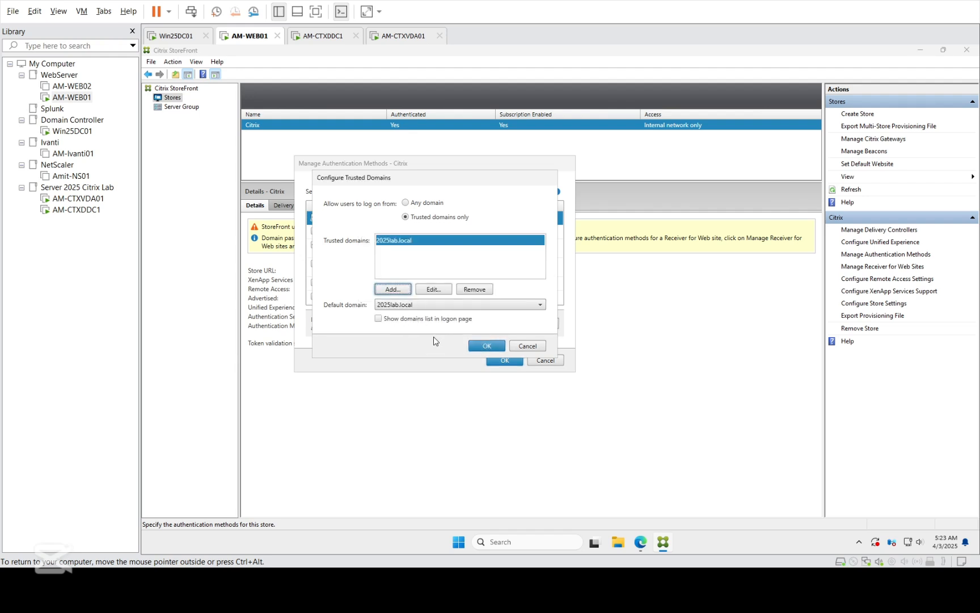
click(486, 346)
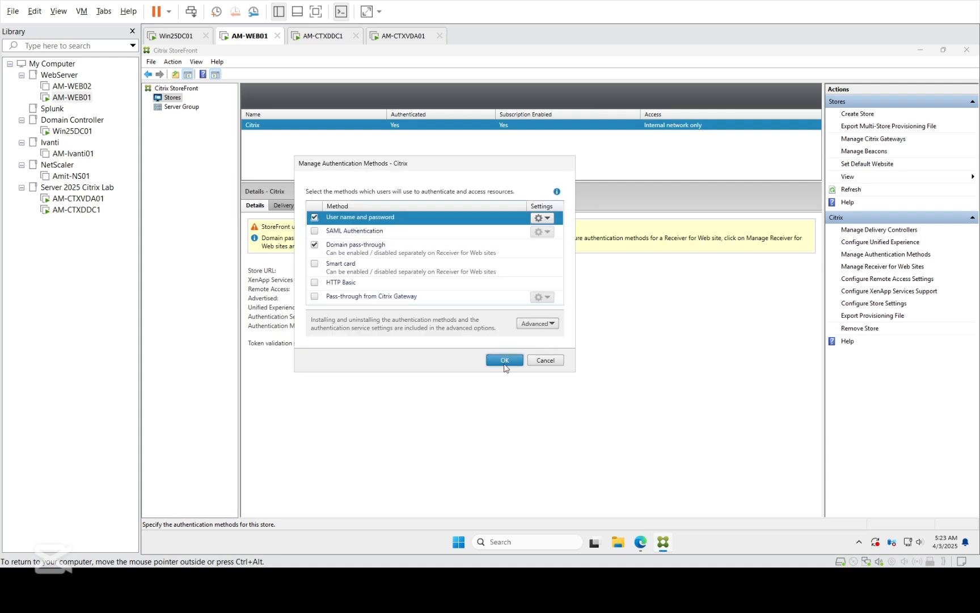
click(504, 361)
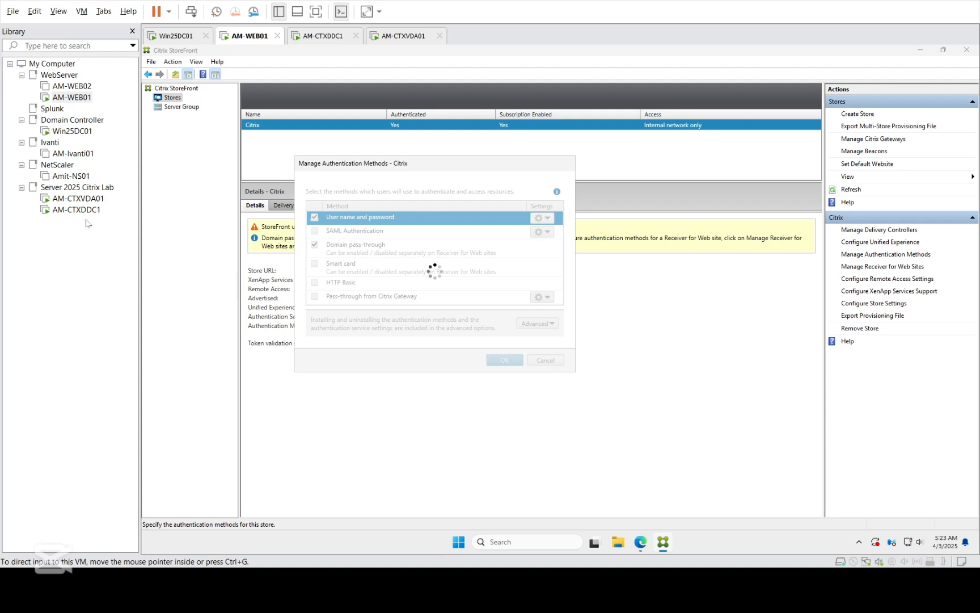
Step: Check the controller's Director install, then return to AM-WEB01's StoreFront logon page in Edge
click(68, 210)
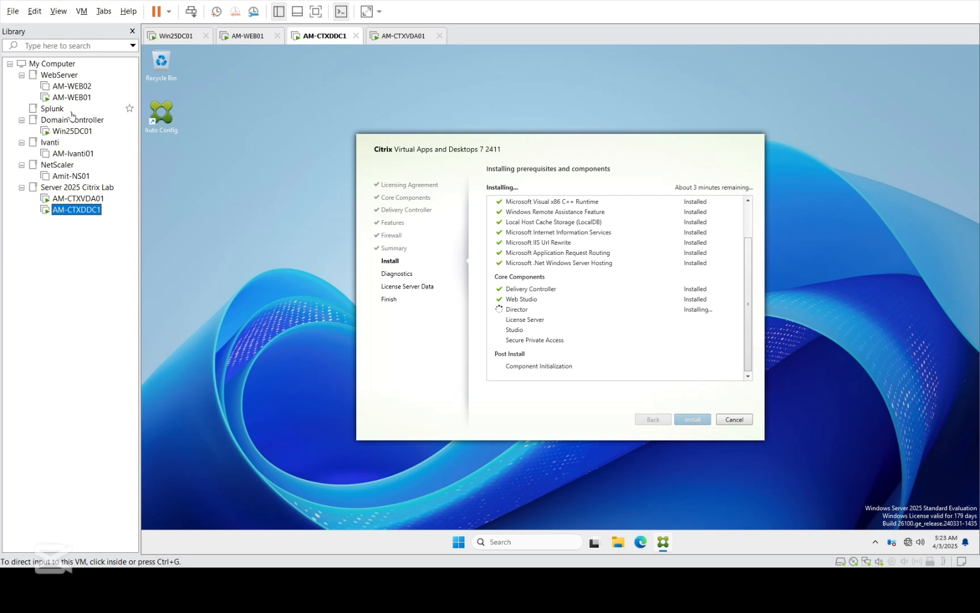
click(62, 98)
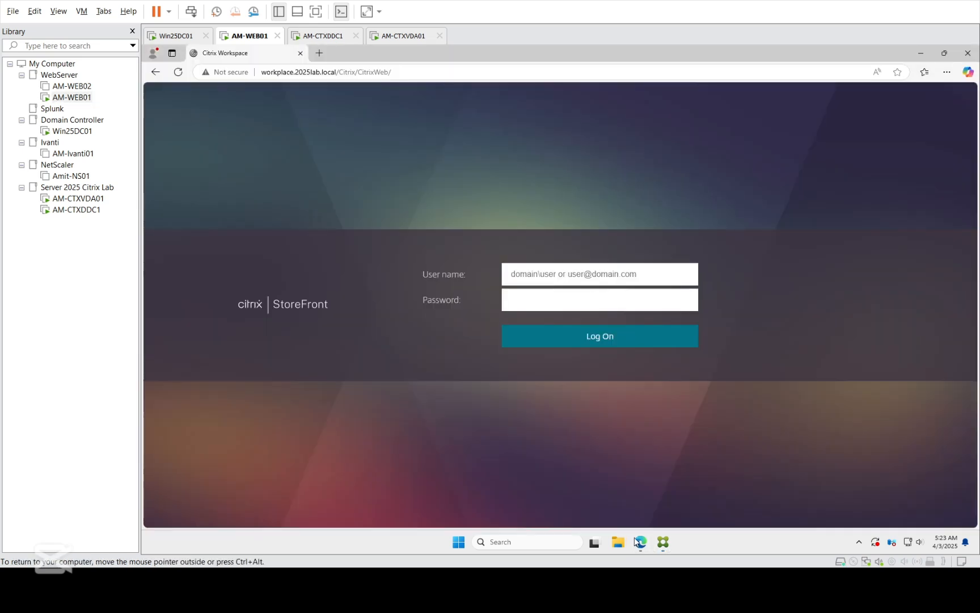
click(639, 542)
Step: Attempt to log on as administrator, entering a misspelt user name and the password
click(178, 76)
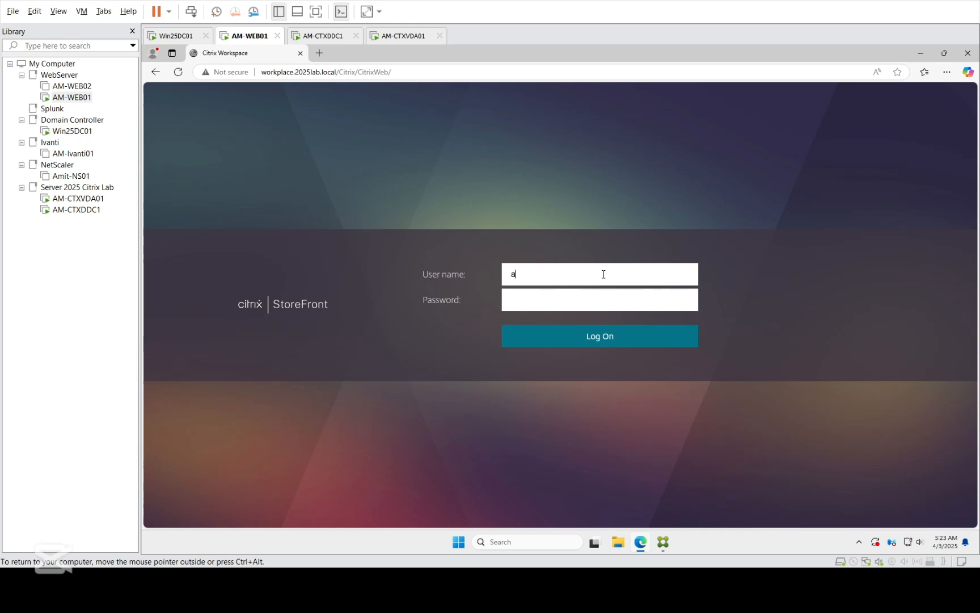
text(dministraror)
key(Tab)
text(**)
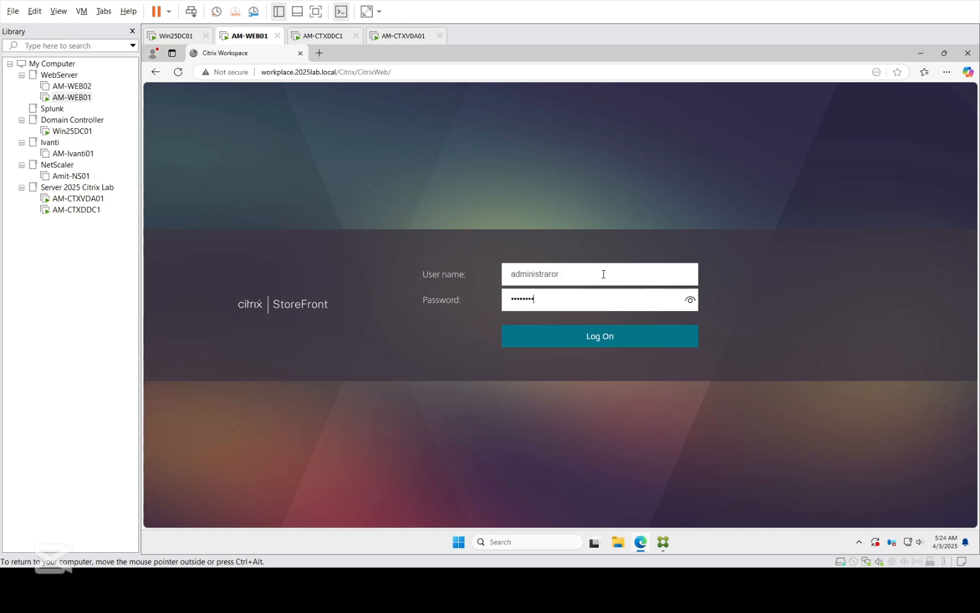
key(Return)
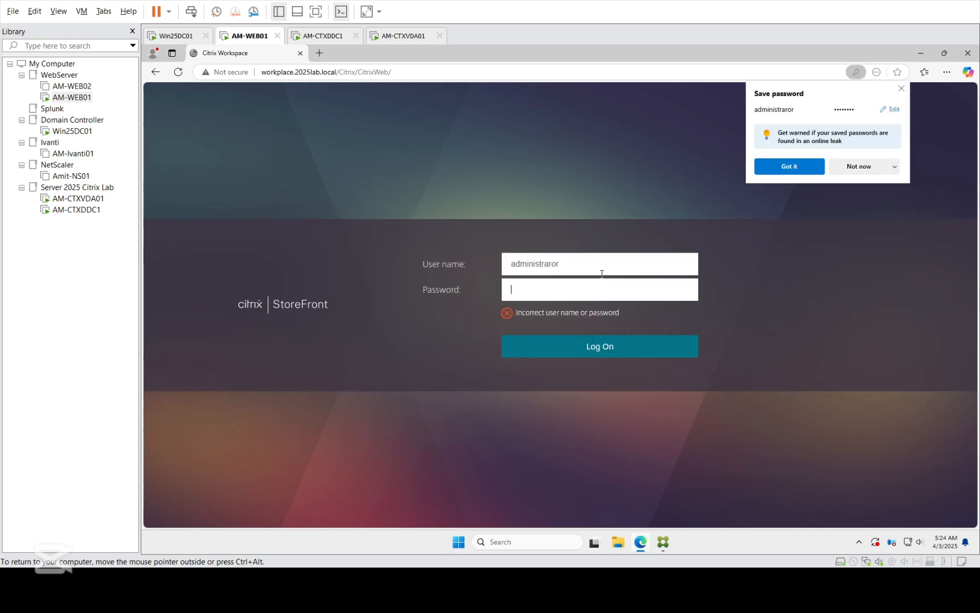
Step: Correct the user name, log on again with the password, and decline saving the password
click(552, 263)
key(Tab)
text(********)
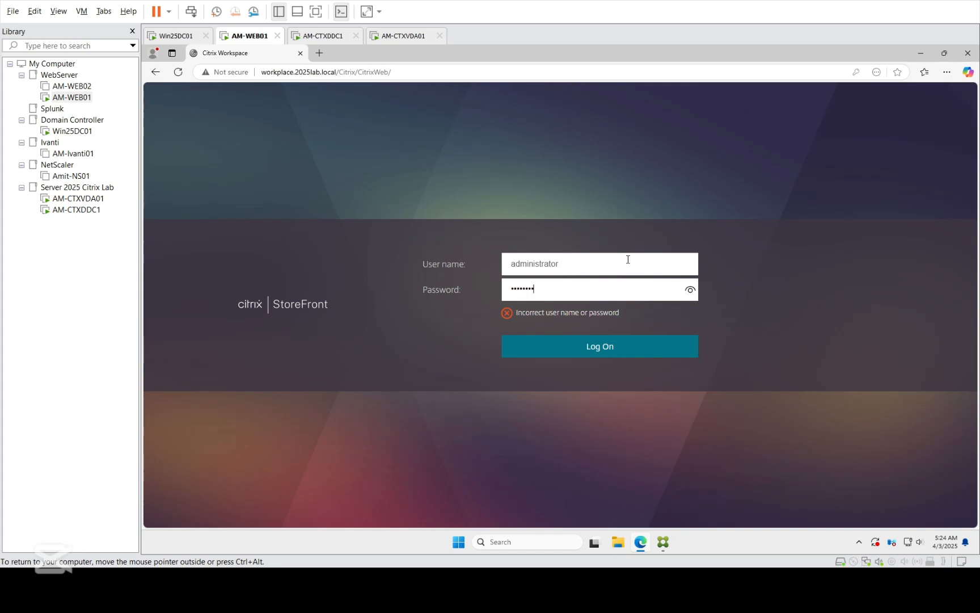
key(Return)
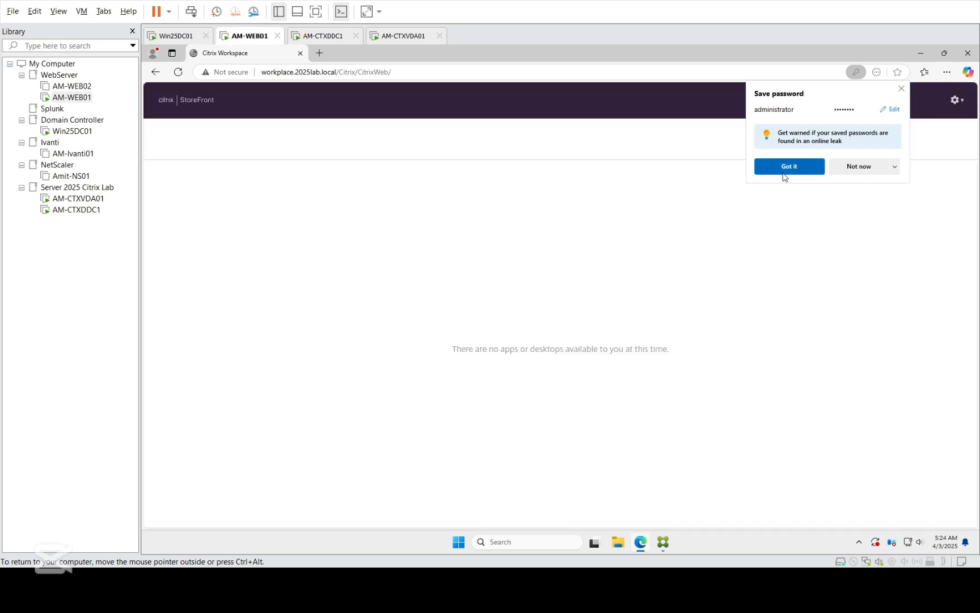
click(784, 170)
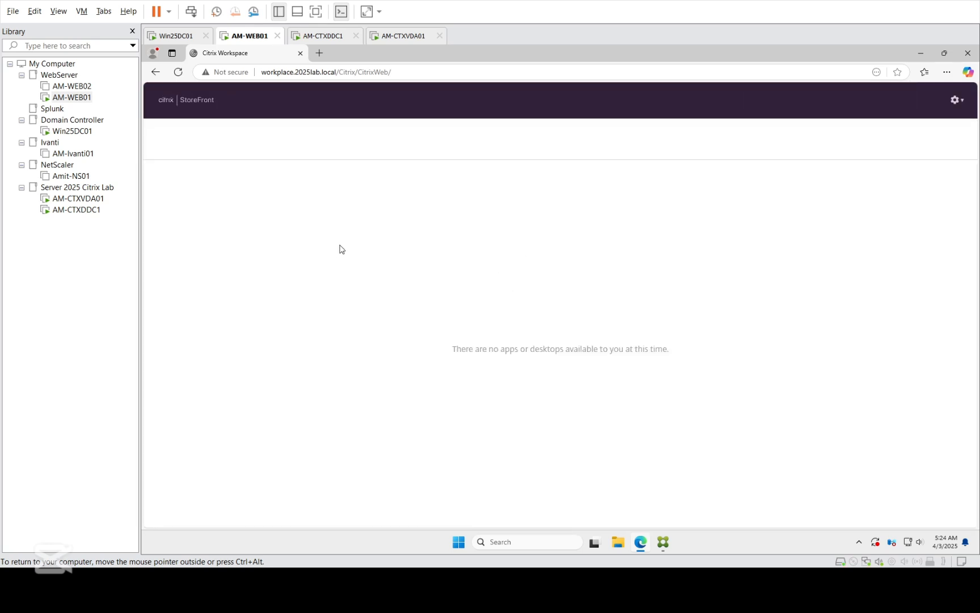
Step: Log off StoreFront on AM-WEB01 and close Edge and the StoreFront console
click(959, 102)
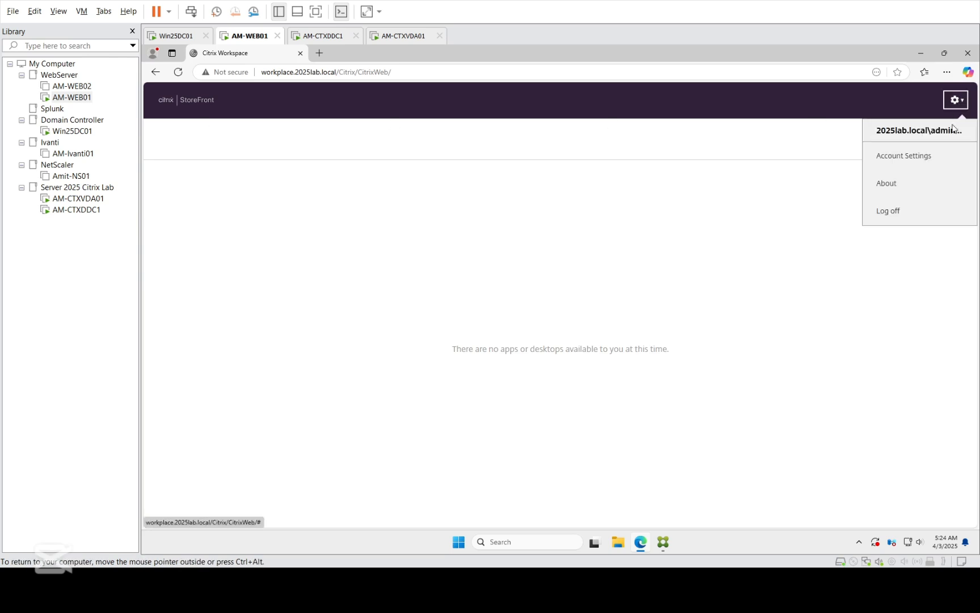
click(874, 214)
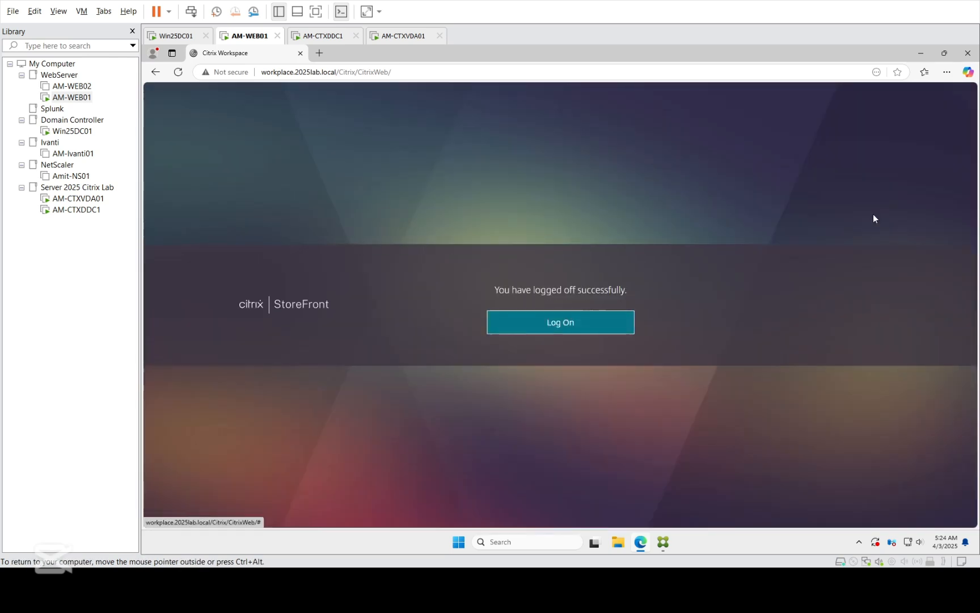
click(300, 54)
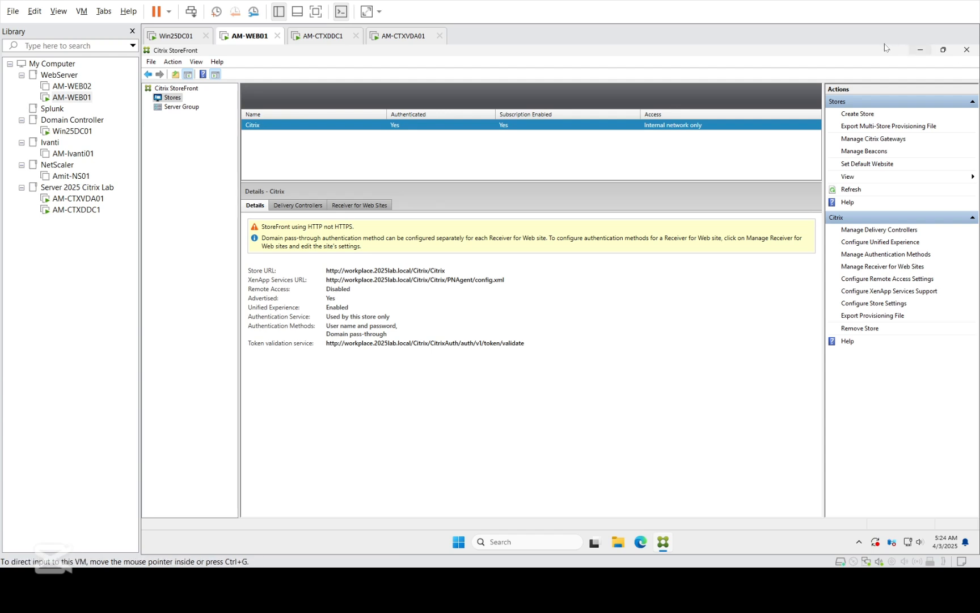
click(968, 49)
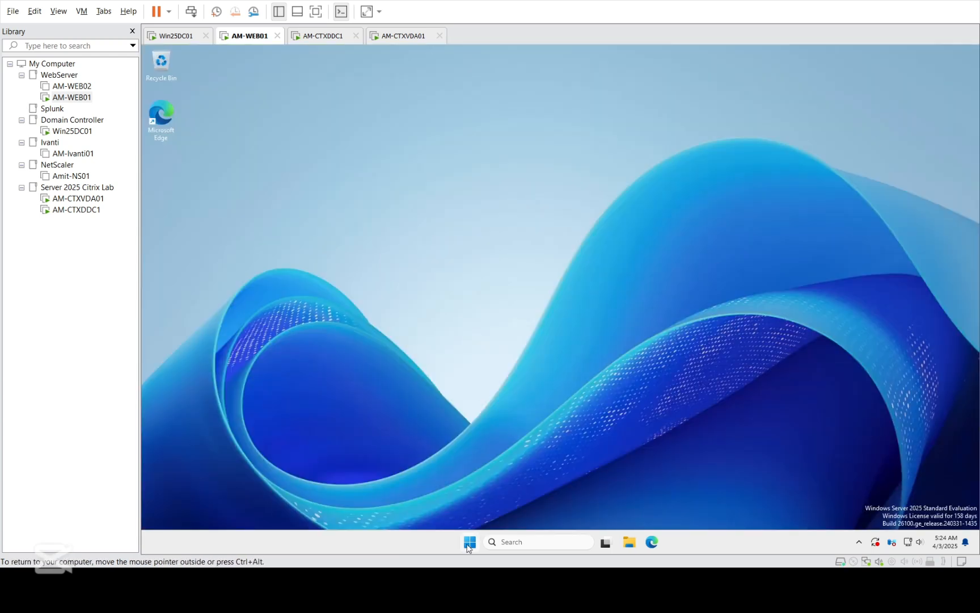
Step: Sign out of the AM-WEB01 Windows session and return to AM-CTXDDC1's install progress
key(super+x)
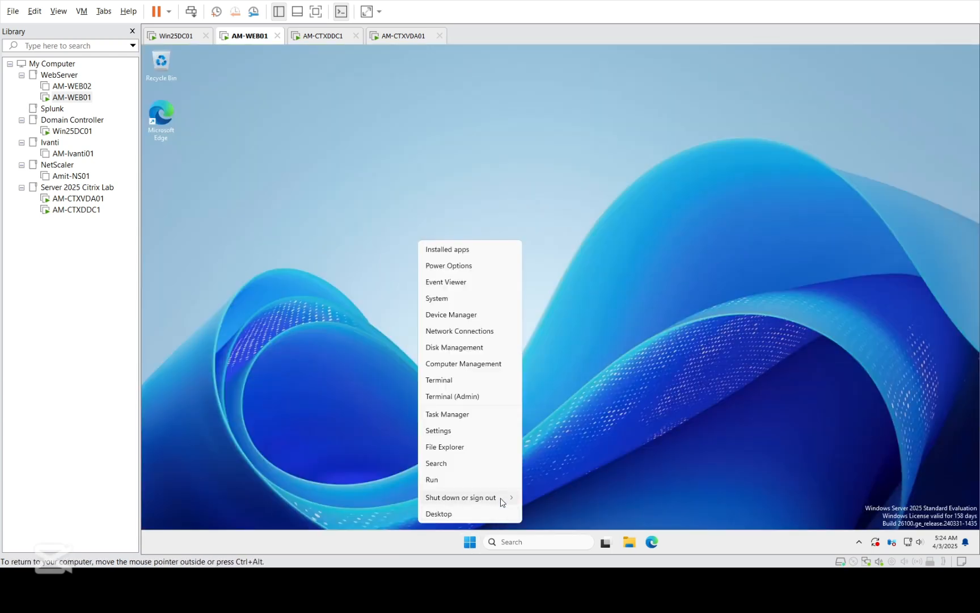
mouse_move(502, 499)
click(543, 500)
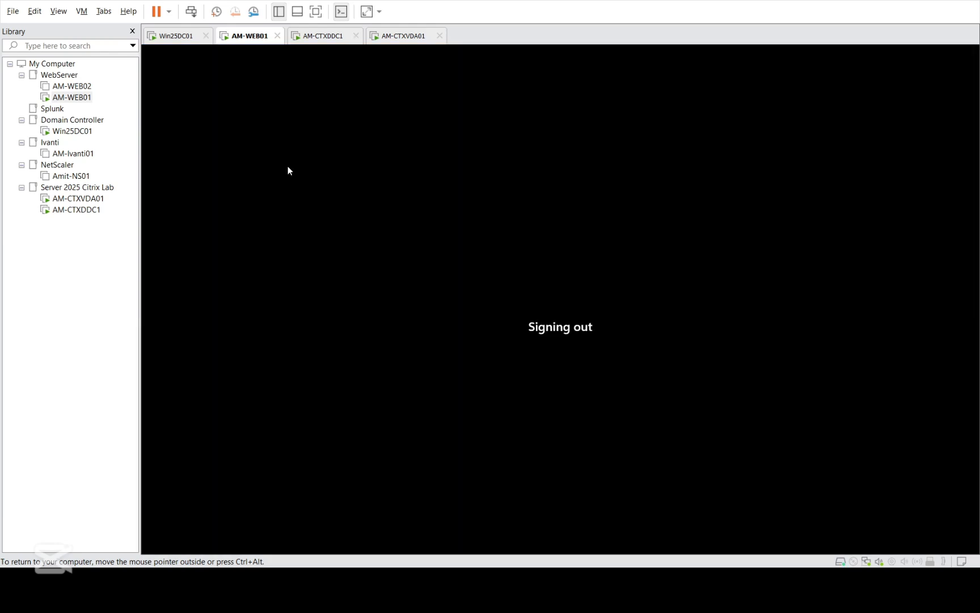
click(78, 209)
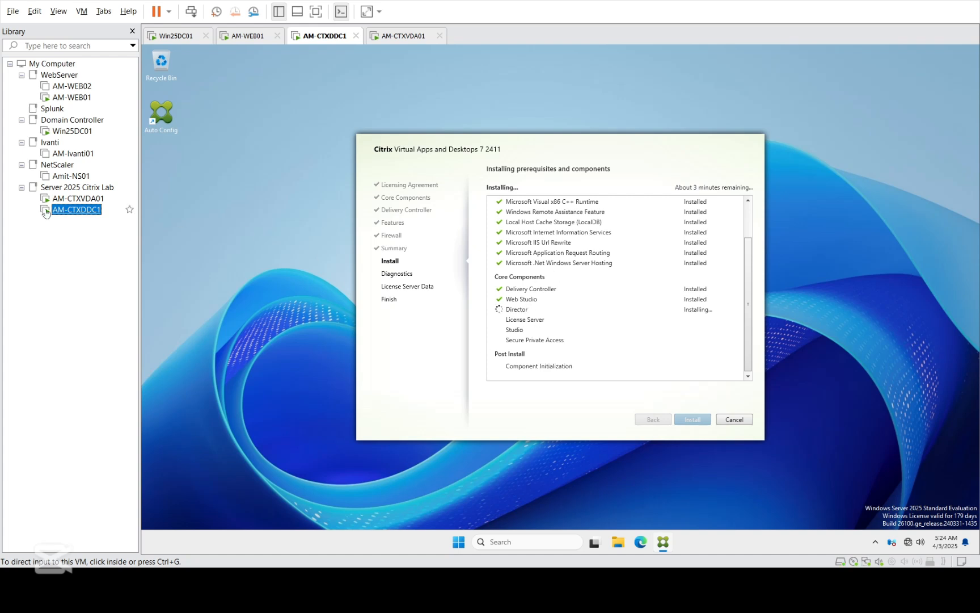
Step: Open AM-CTXVDA01 from the Library and sign in with the account password
double_click(93, 198)
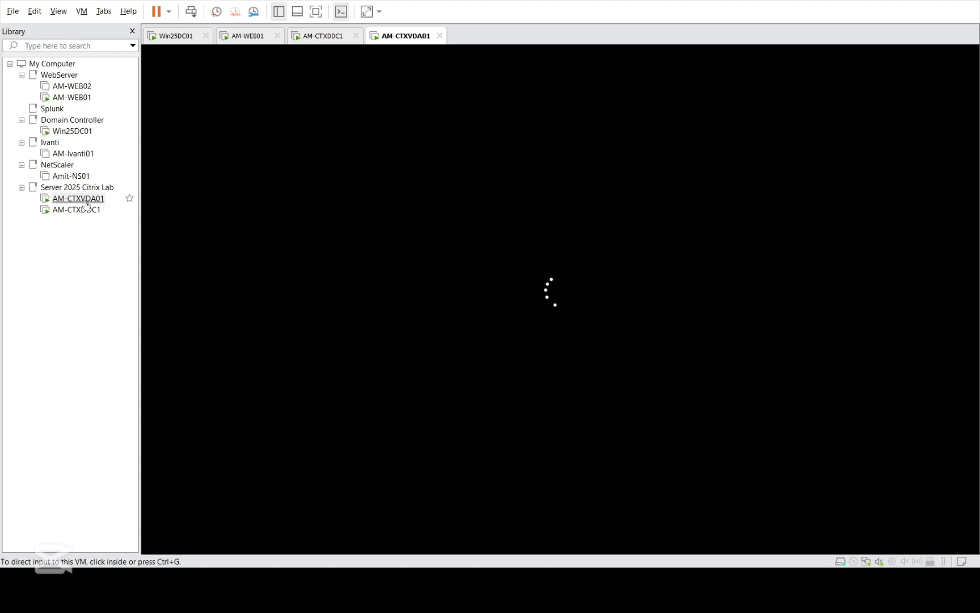
click(377, 264)
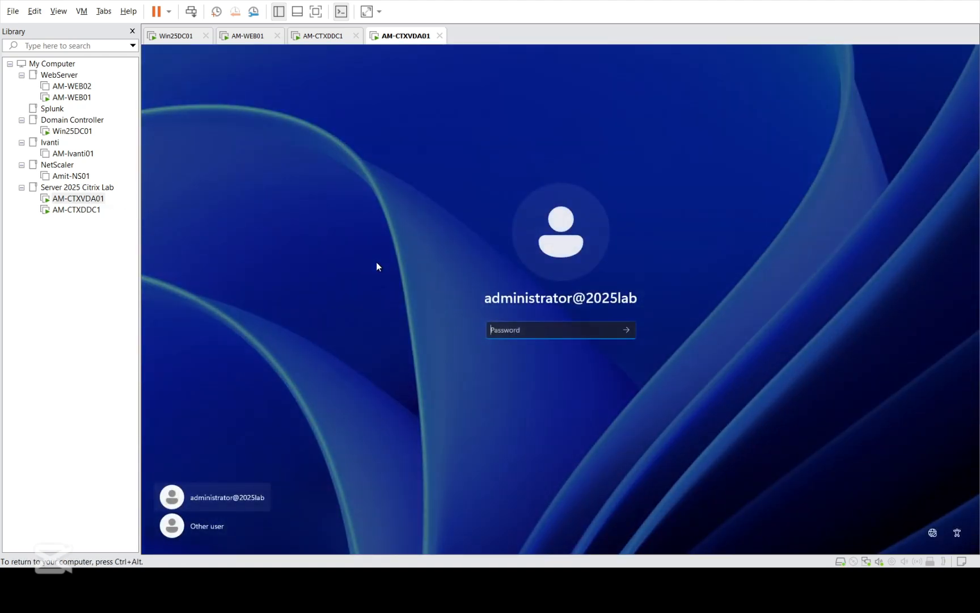
text(*******)
key(Return)
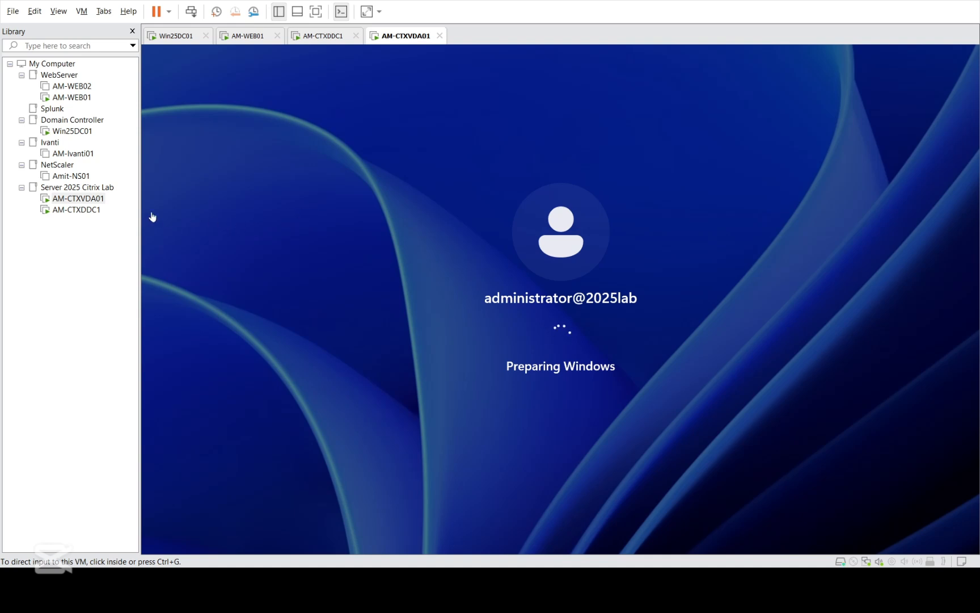
Step: Check AM-CTXDDC1's install progress while the AM-CTXVDA01 desktop finishes loading
click(105, 200)
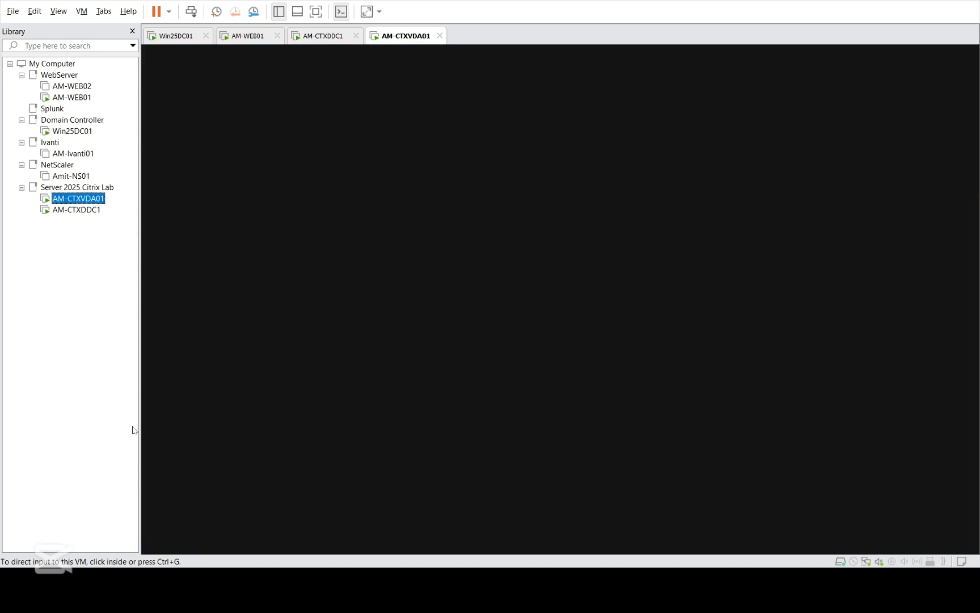
click(252, 345)
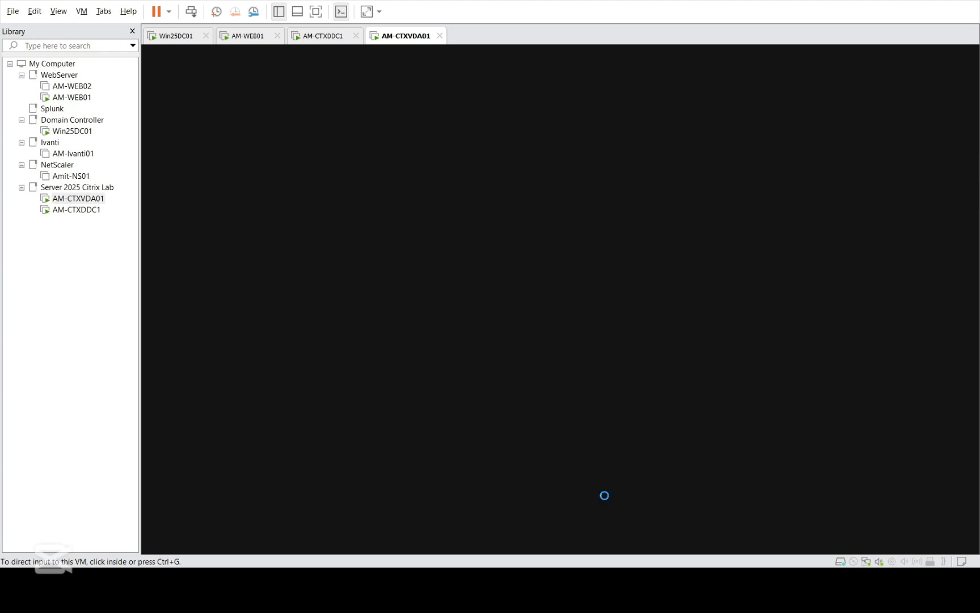
click(80, 210)
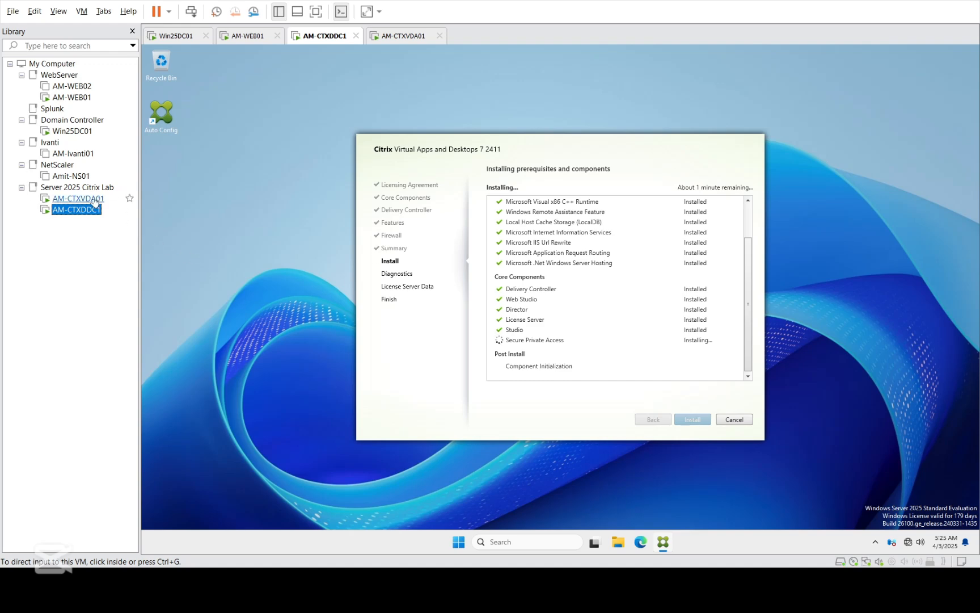
click(126, 199)
click(448, 308)
key(ctrl+alt)
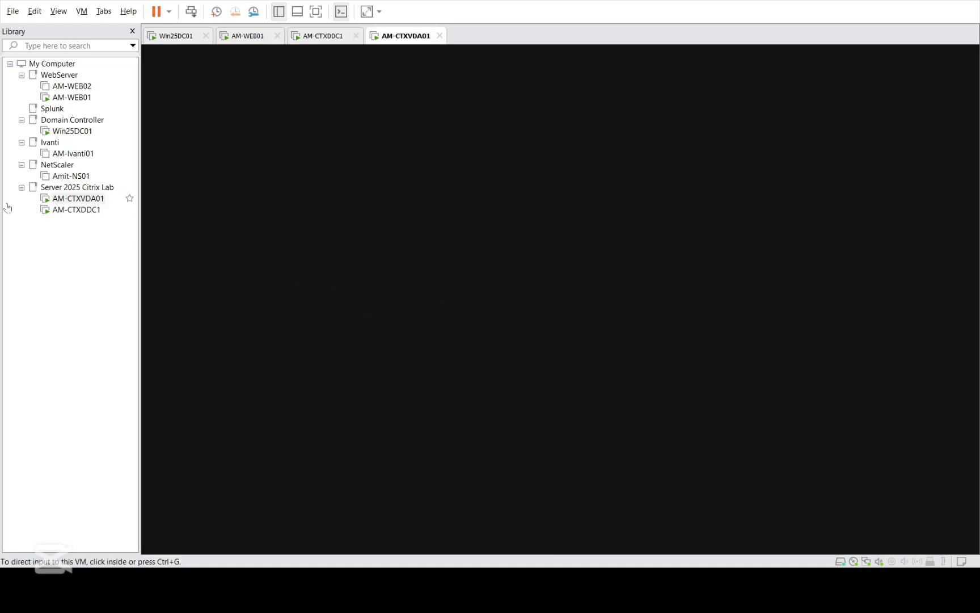
click(76, 210)
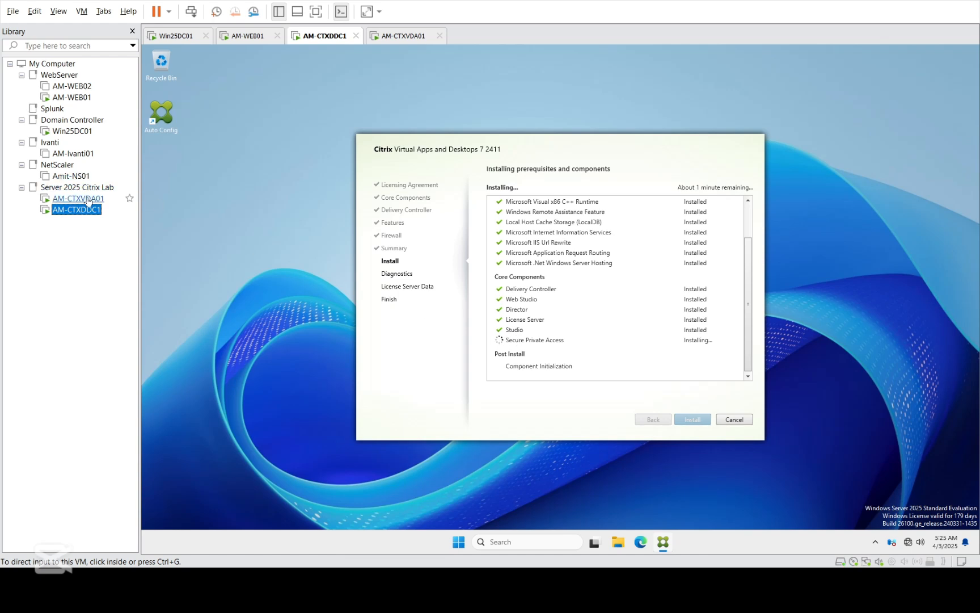
click(88, 200)
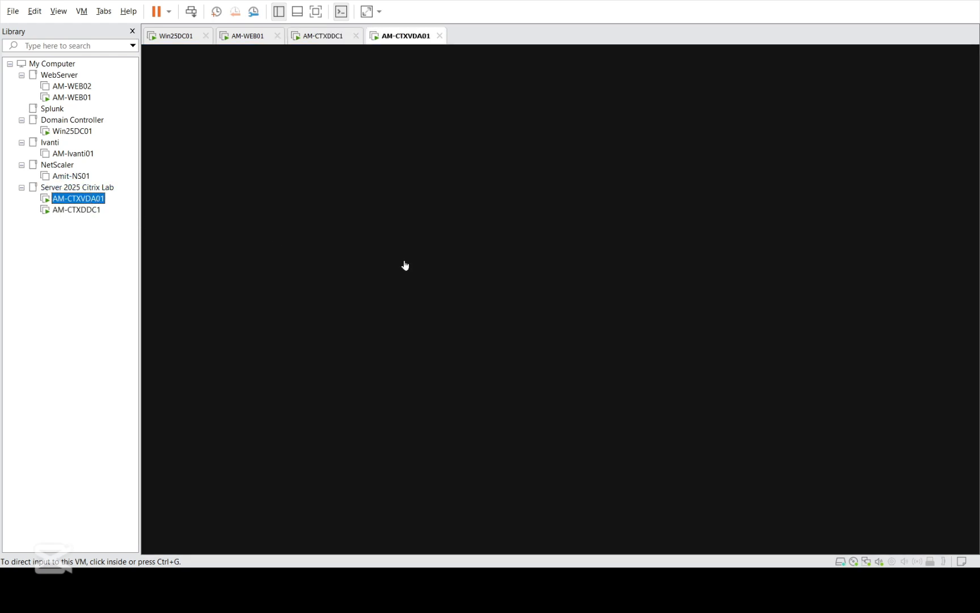
click(474, 271)
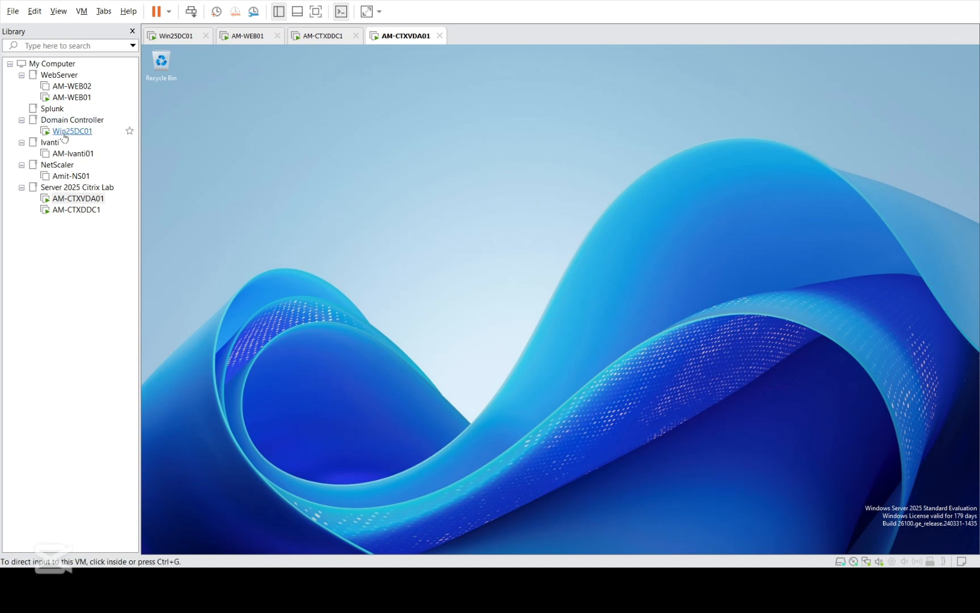
Step: Collapse the Domain Controller, Ivanti and NetScaler Library groups, then close Server Manager on AM-CTXVDA01
click(22, 120)
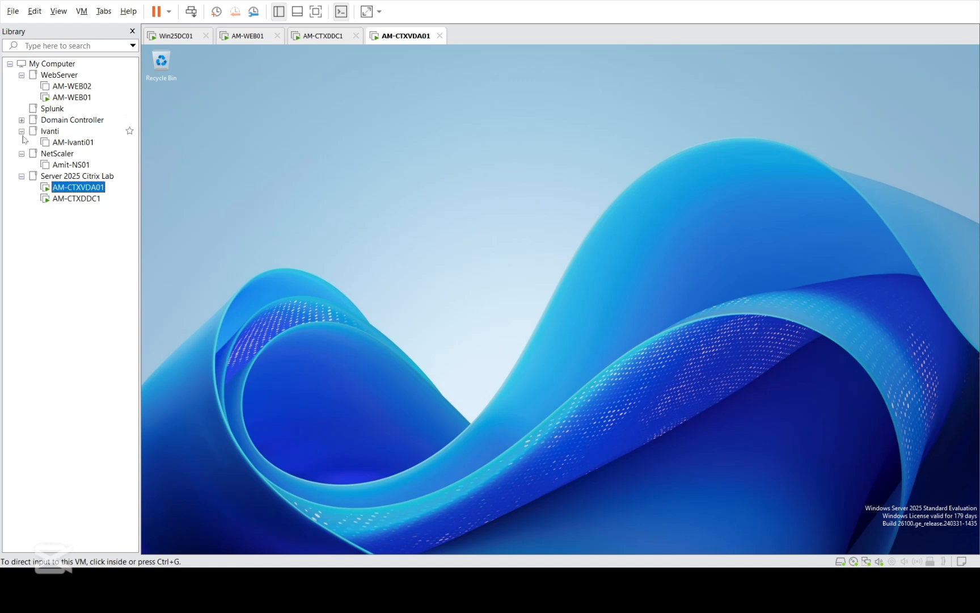
click(22, 131)
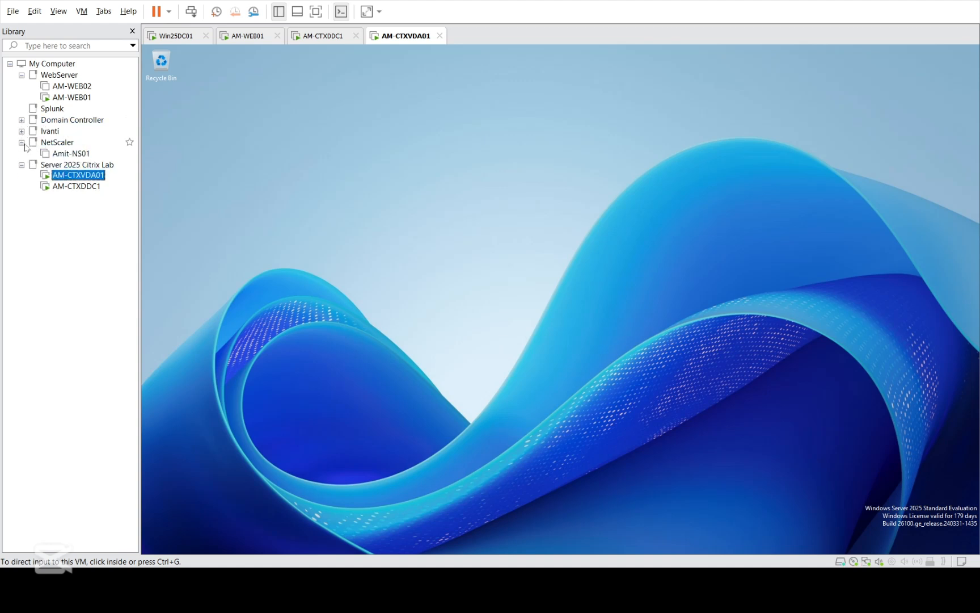
click(22, 142)
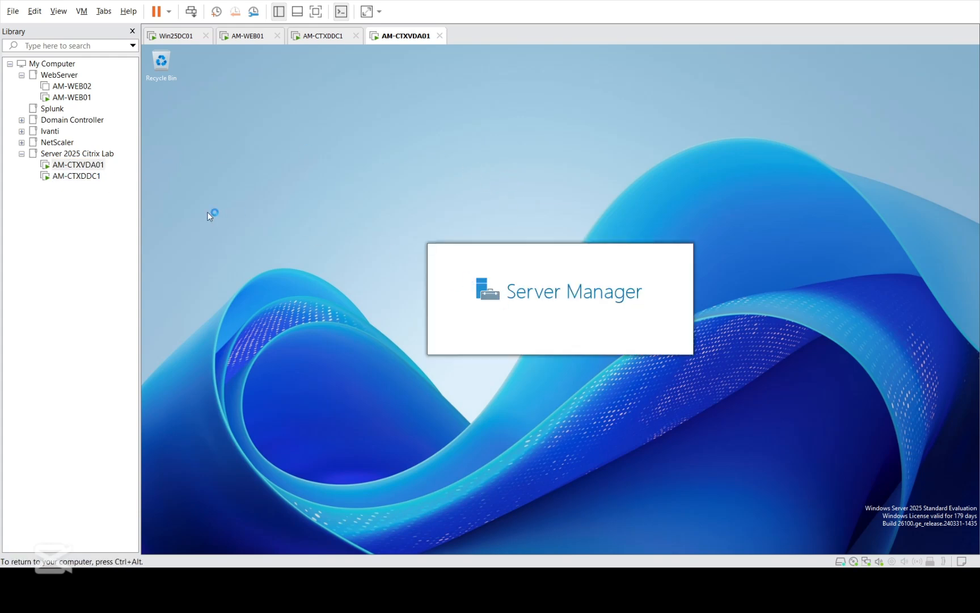
click(83, 177)
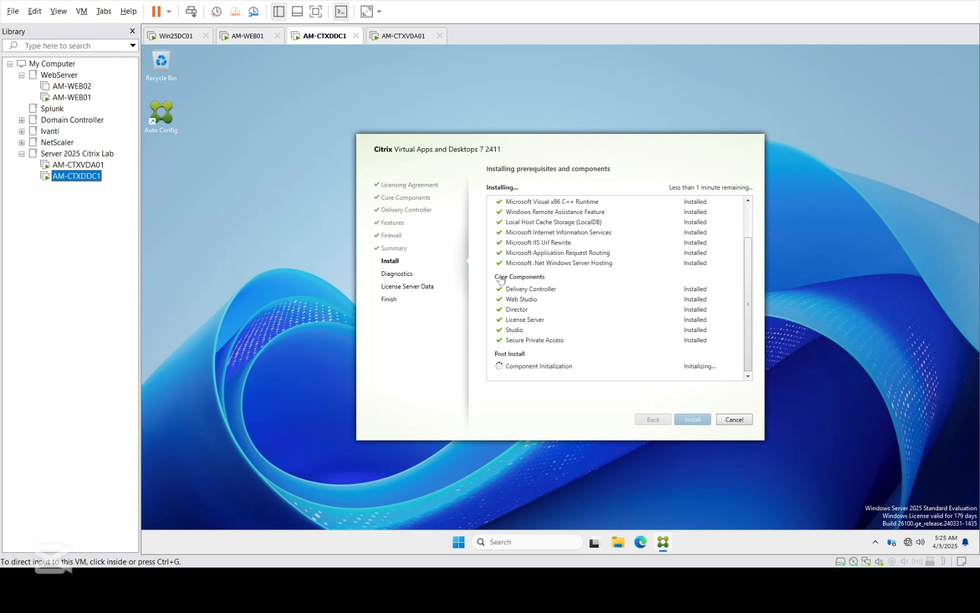
click(91, 166)
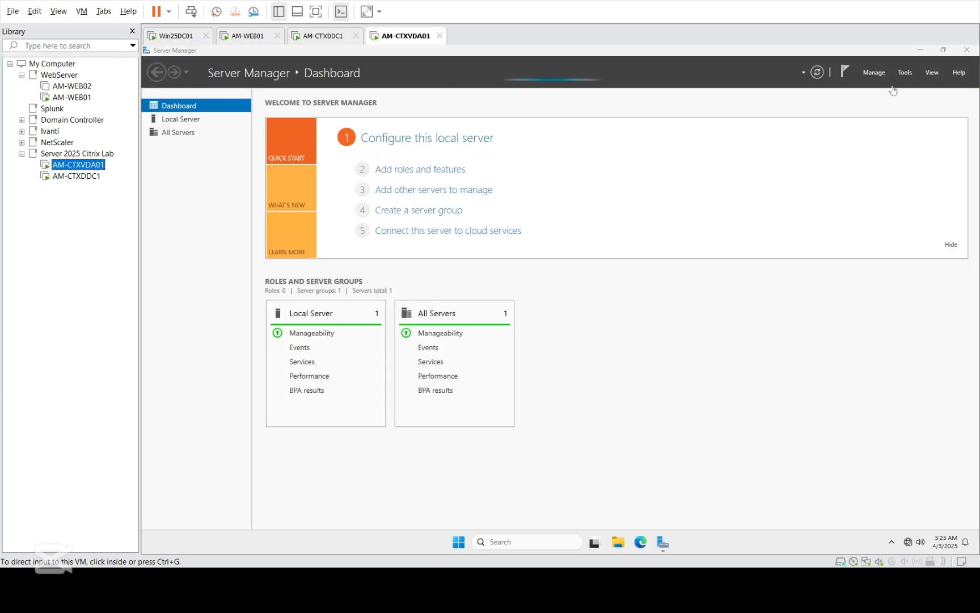
click(968, 50)
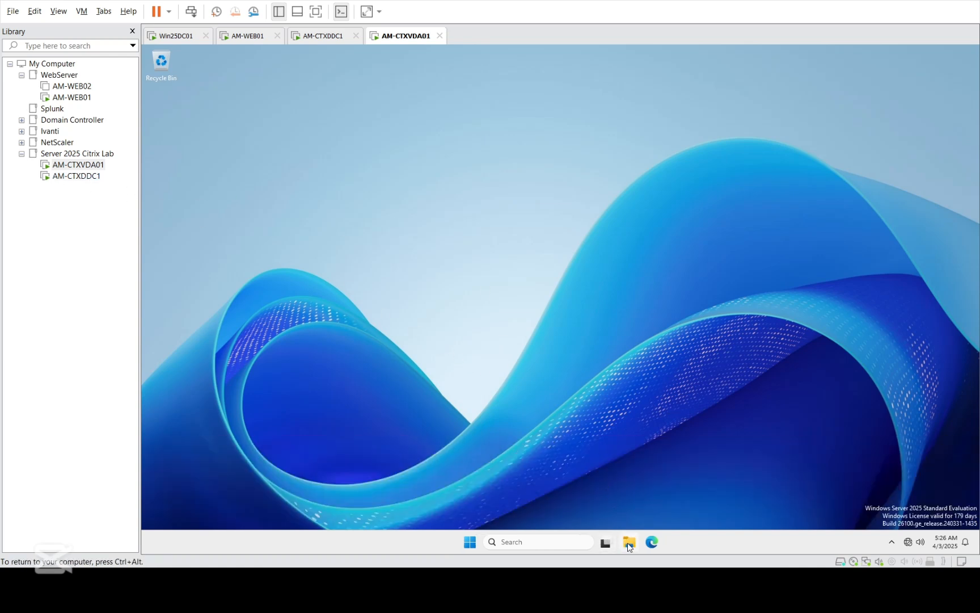
Step: Run AutoSelect from the CVAD 2411 DVD drive as administrator, then close File Explorer
double_click(629, 543)
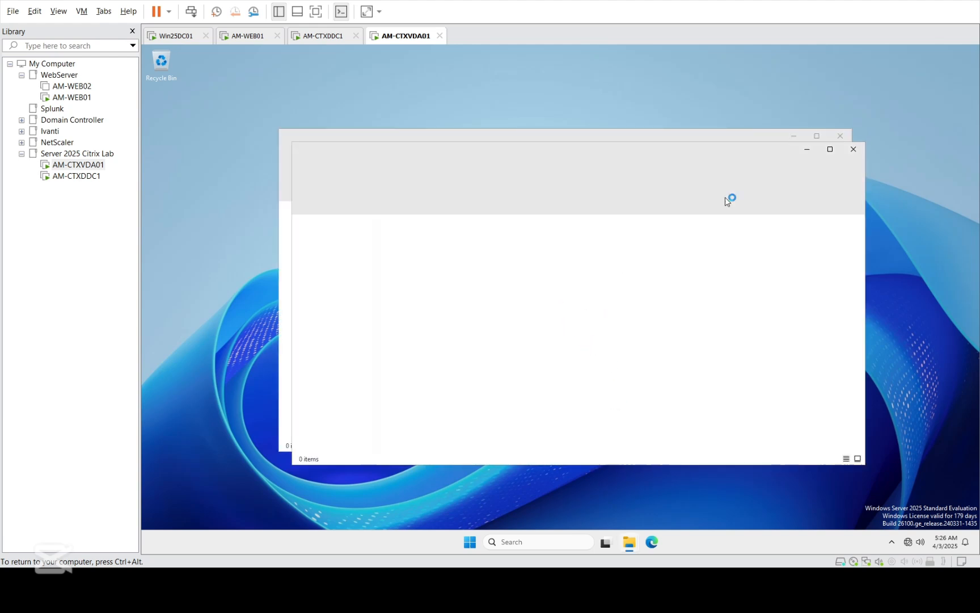
click(853, 149)
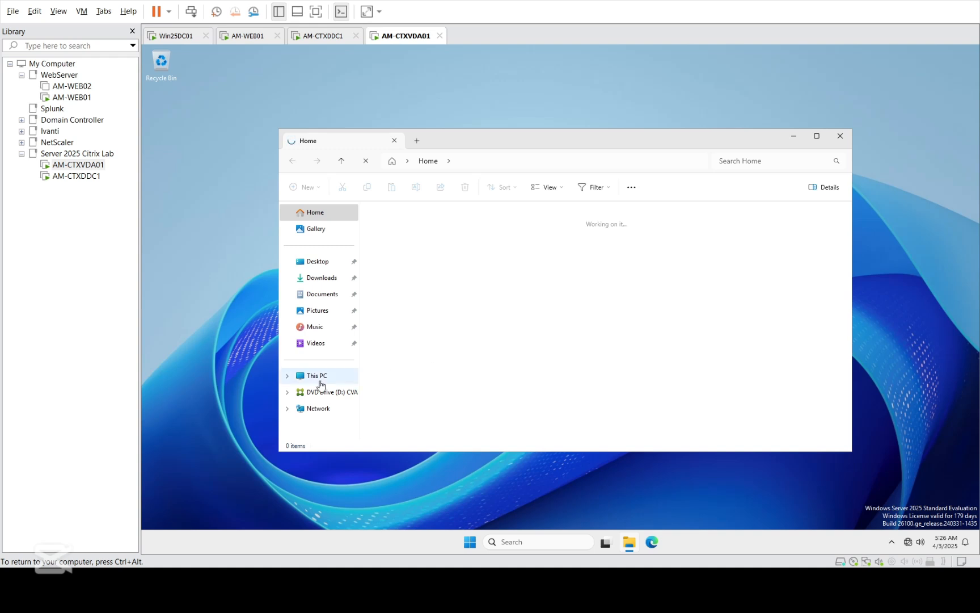
click(319, 381)
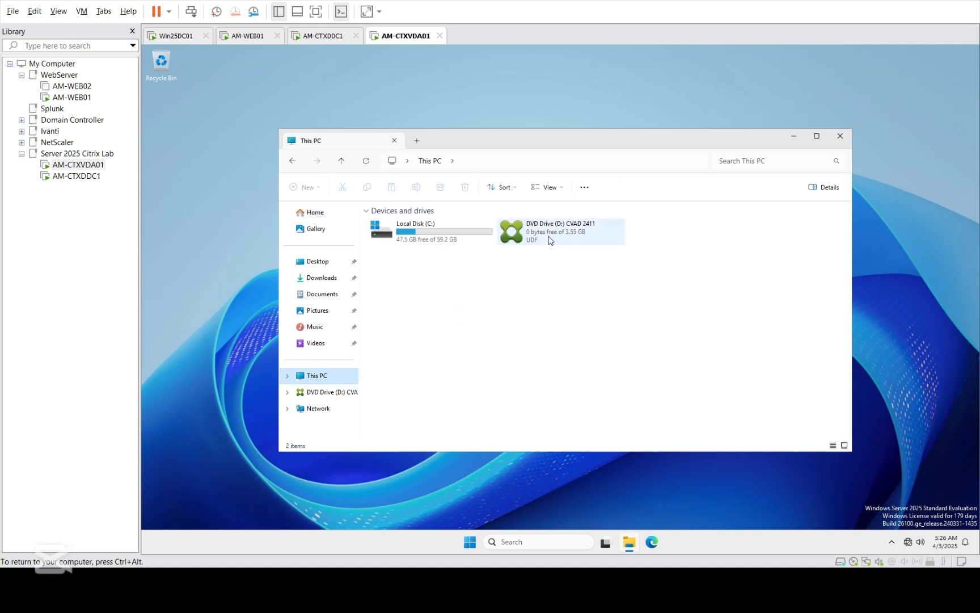
double_click(542, 235)
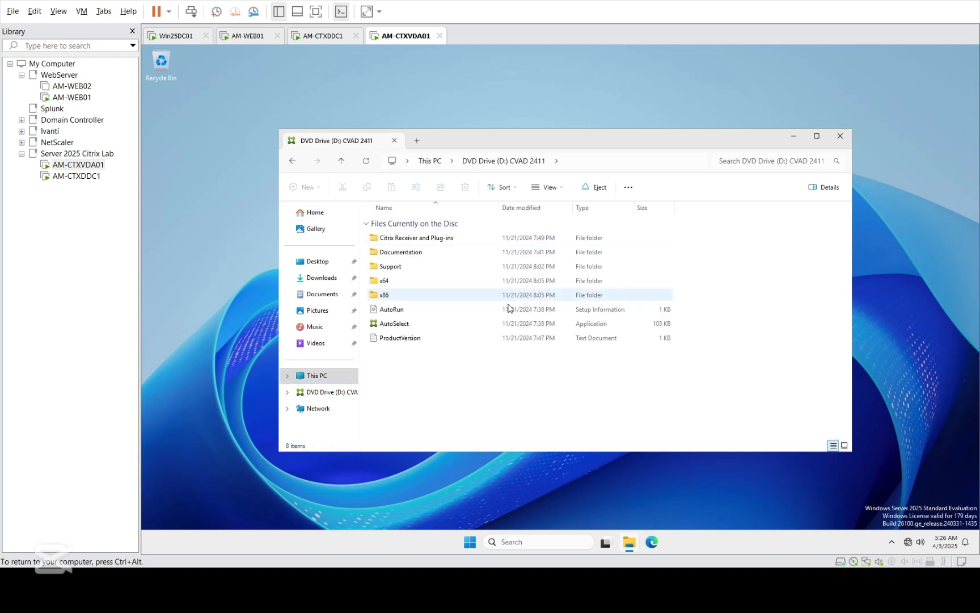
right_click(400, 328)
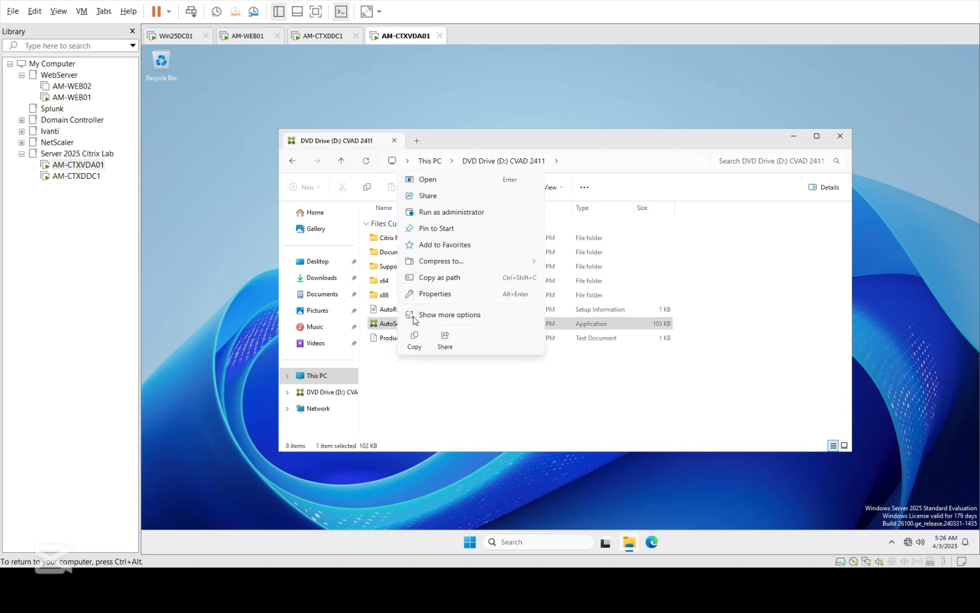
click(436, 212)
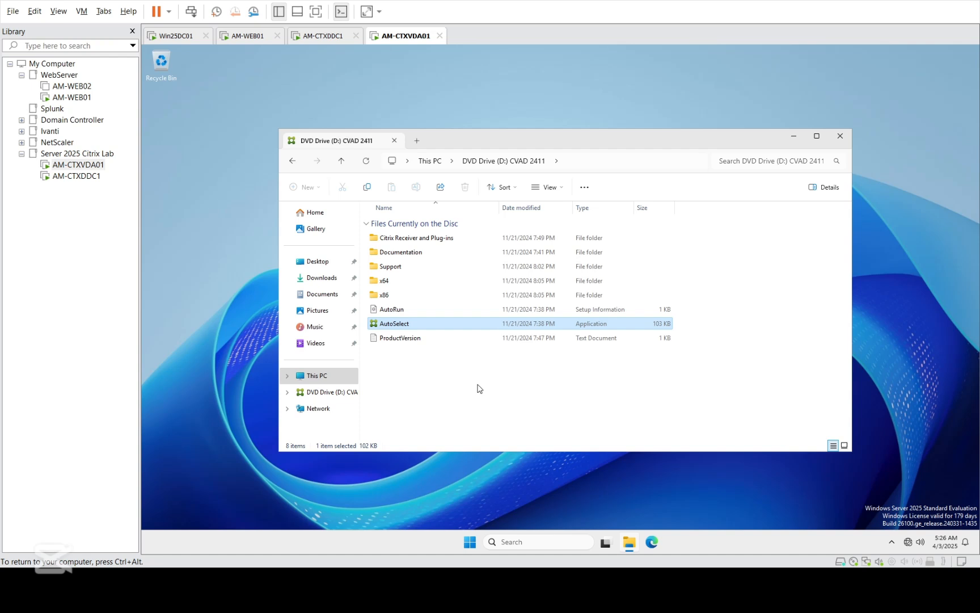
double_click(374, 324)
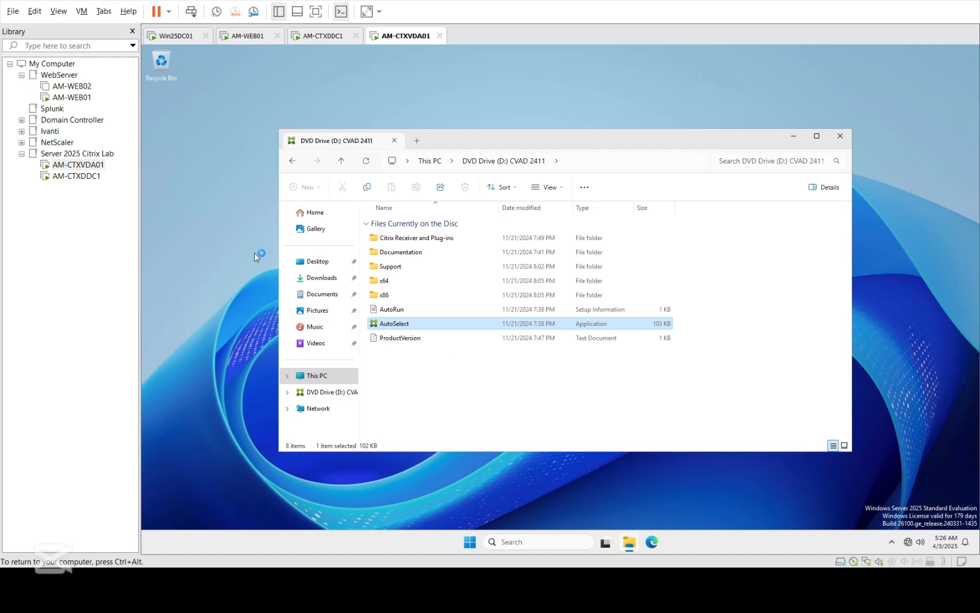
click(83, 177)
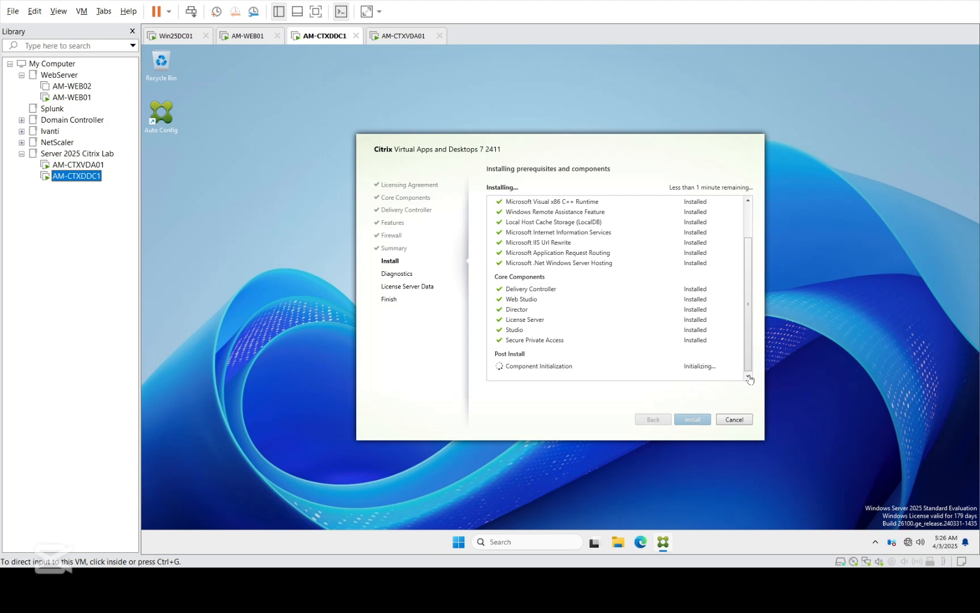
click(78, 165)
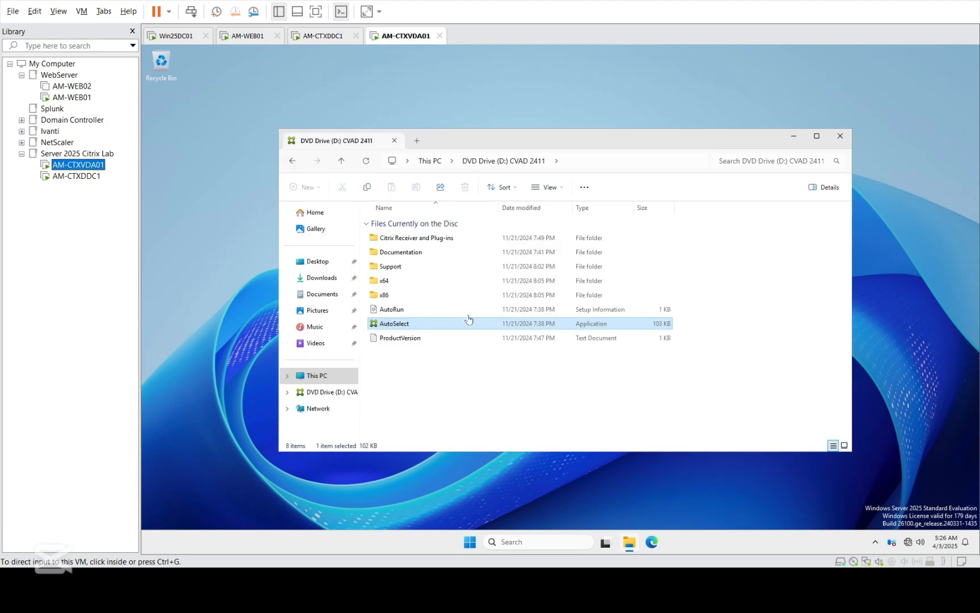
click(840, 138)
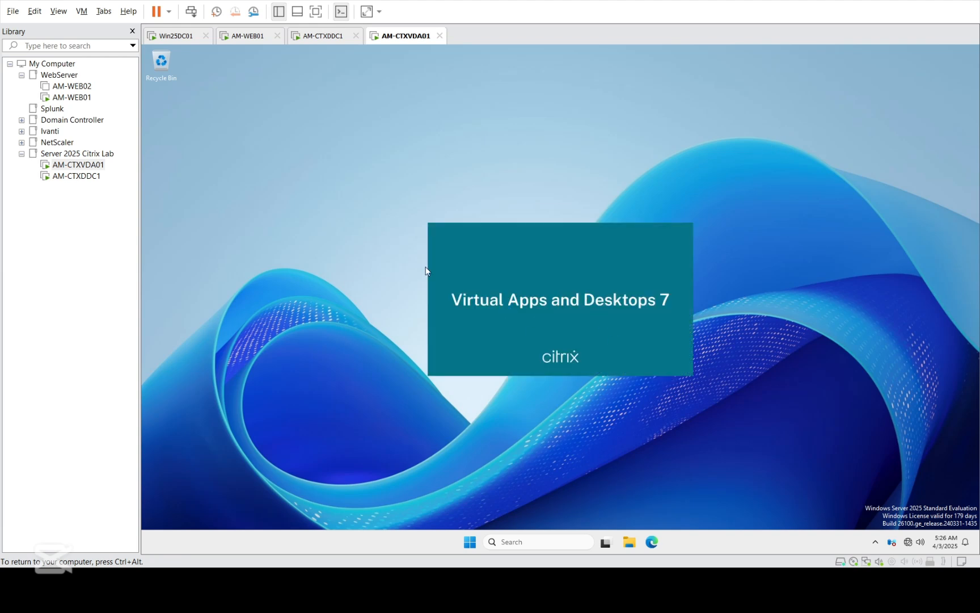
Step: Monitor AM-CTXDDC1's installer progress while glancing at AM-WEB01 and AM-CTXVDA01
click(63, 177)
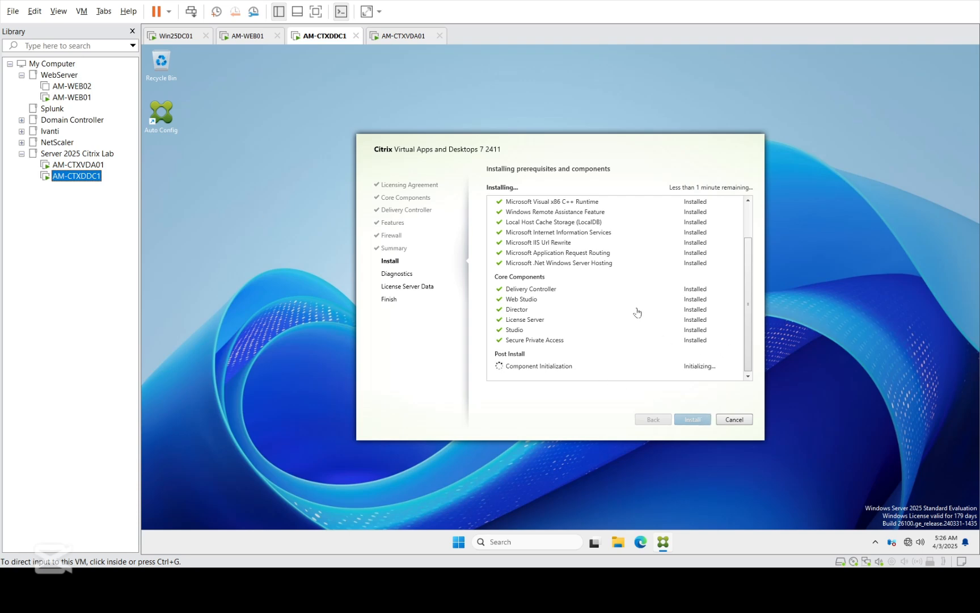
click(78, 165)
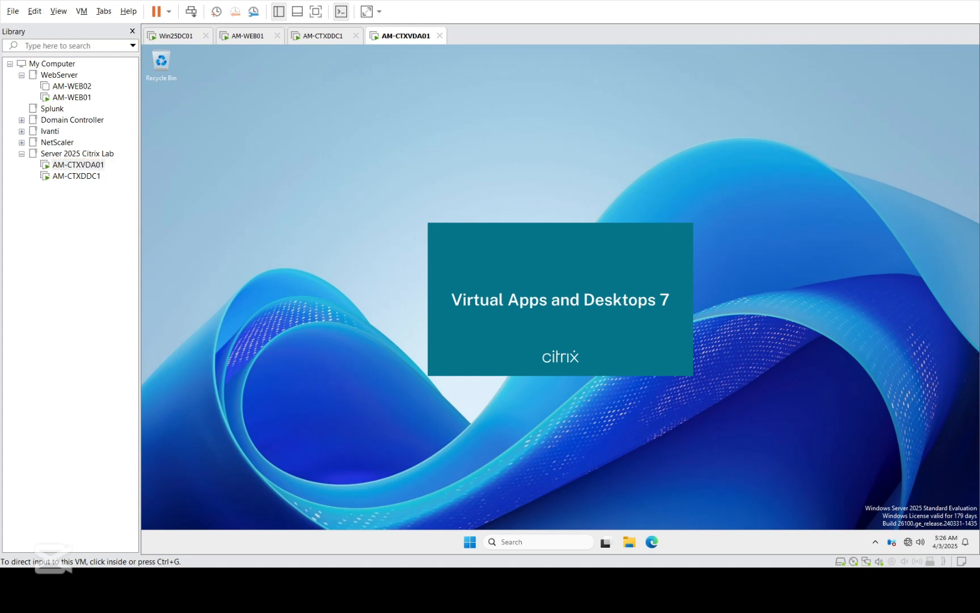
click(73, 176)
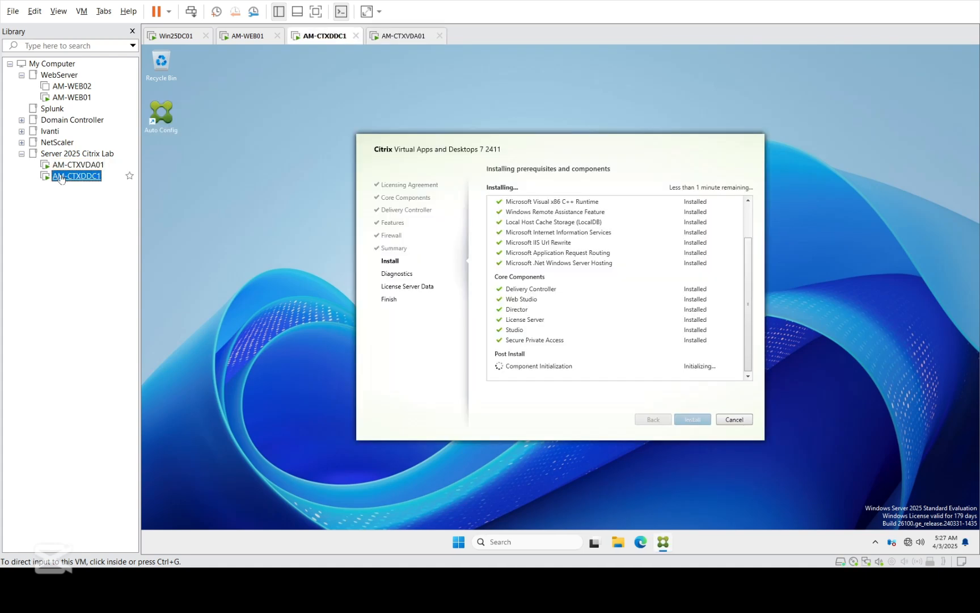
click(70, 166)
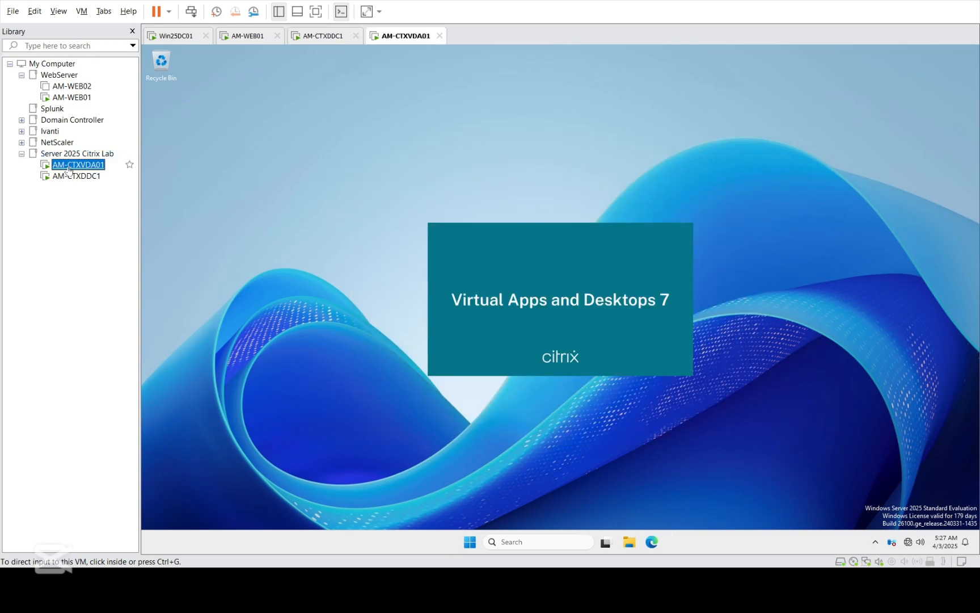
click(69, 97)
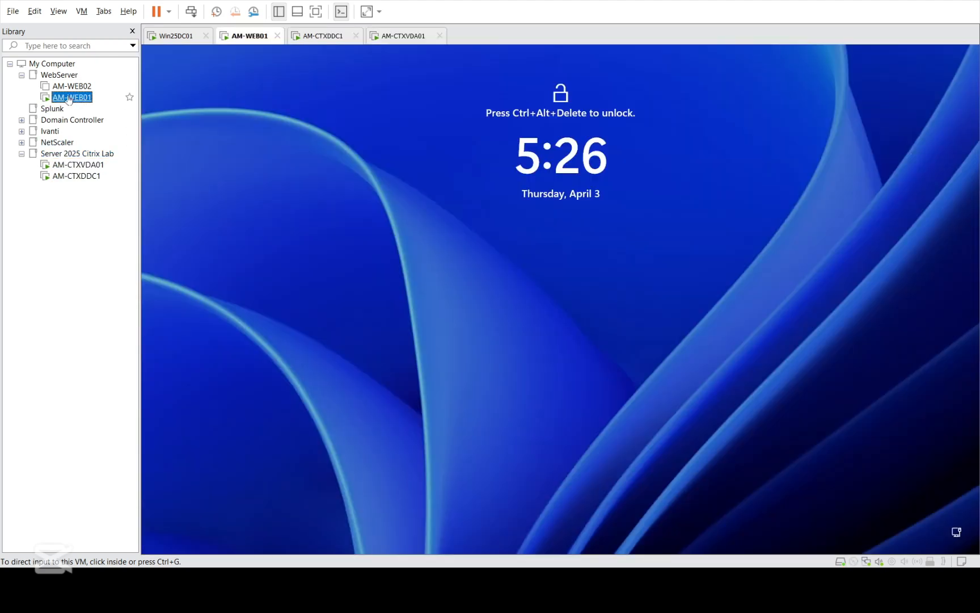
click(74, 165)
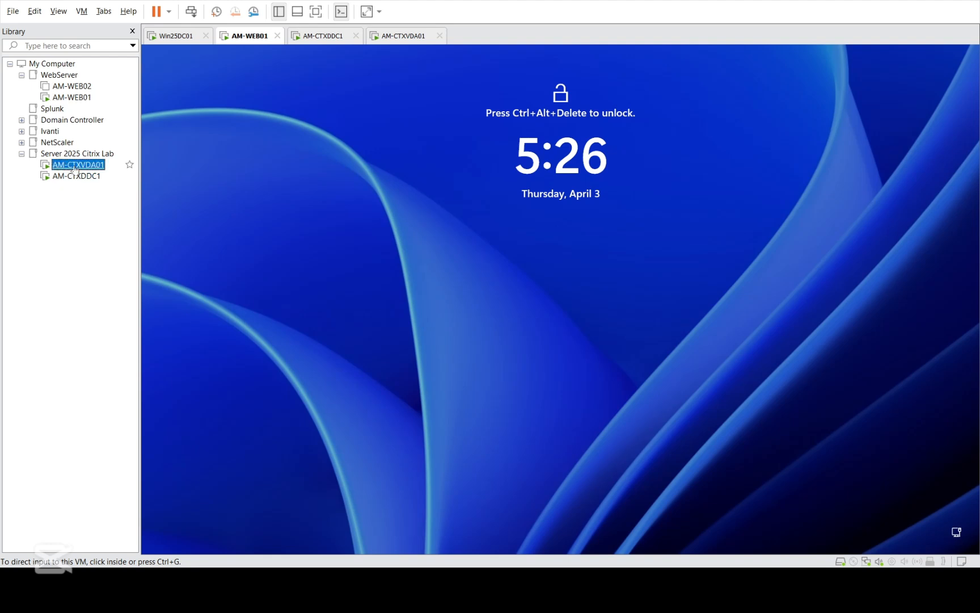
click(76, 177)
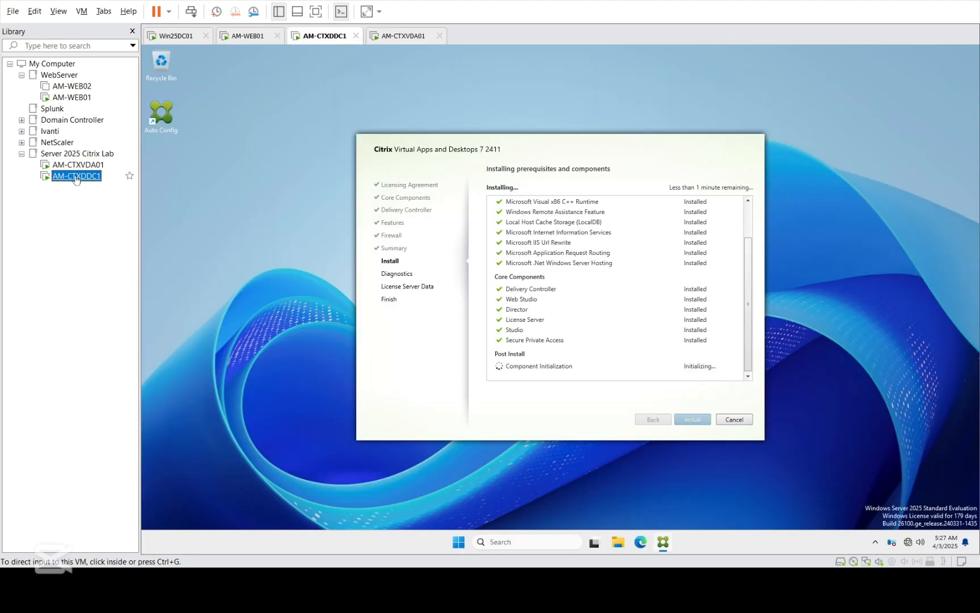
click(78, 166)
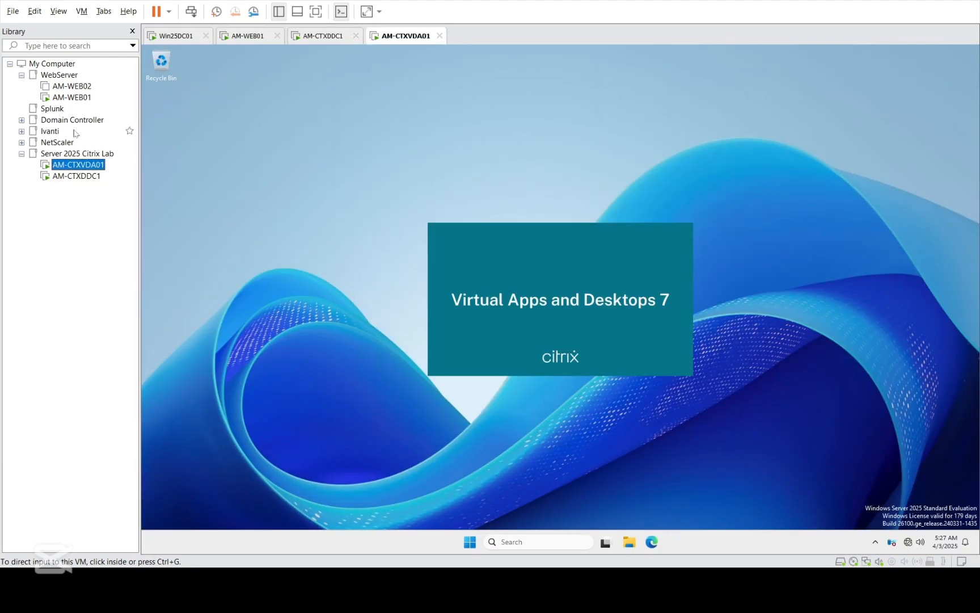
click(71, 98)
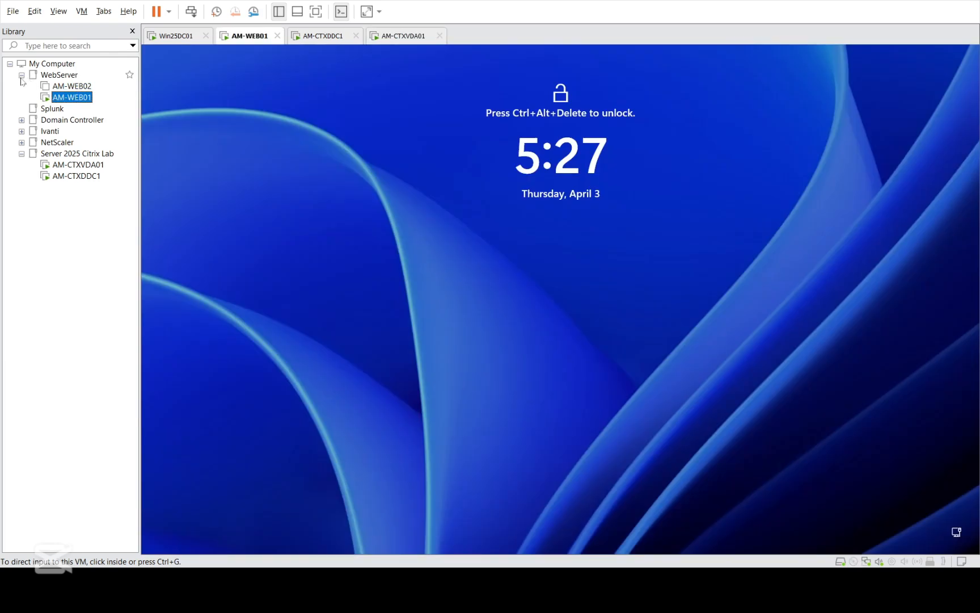
click(89, 177)
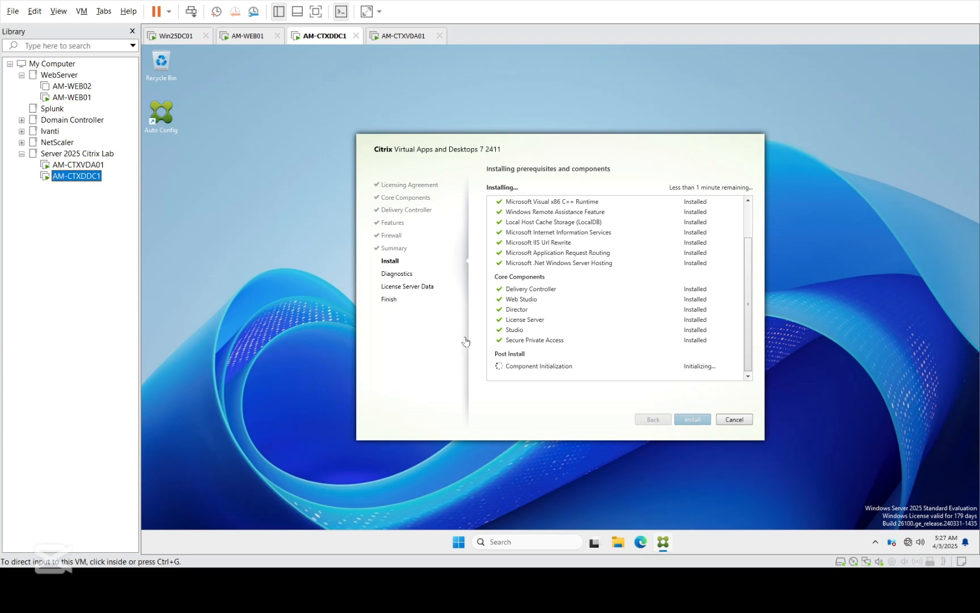
click(79, 165)
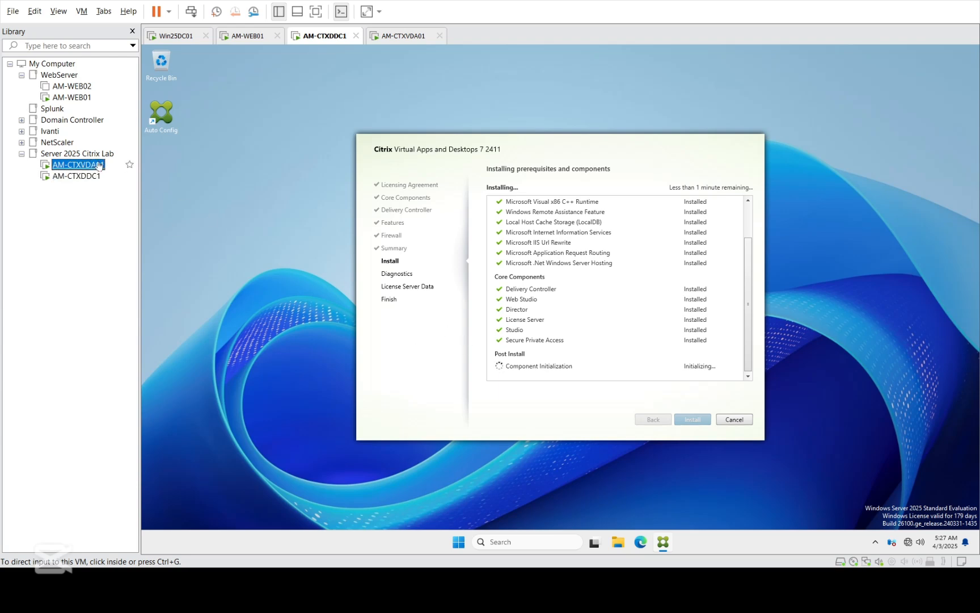
Step: Refresh the AM-CTXVDA01 desktop twice and dismiss the Windows Security notification
click(279, 248)
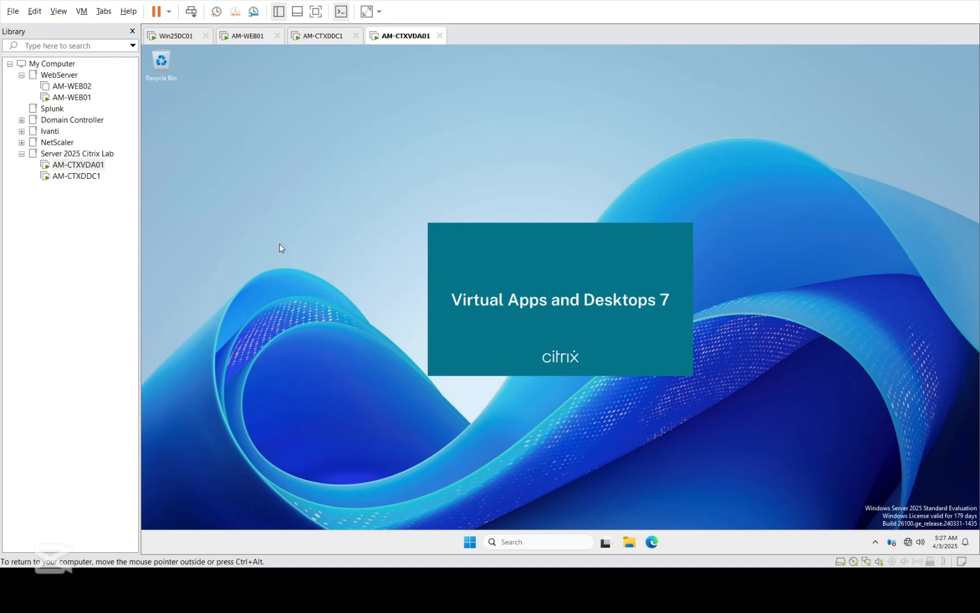
right_click(278, 243)
click(296, 291)
click(78, 176)
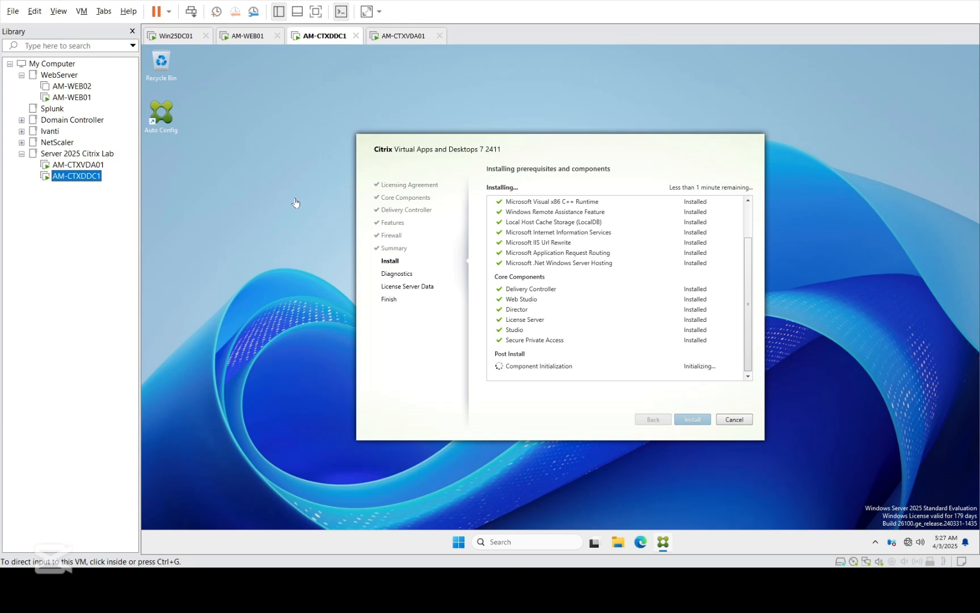
click(78, 165)
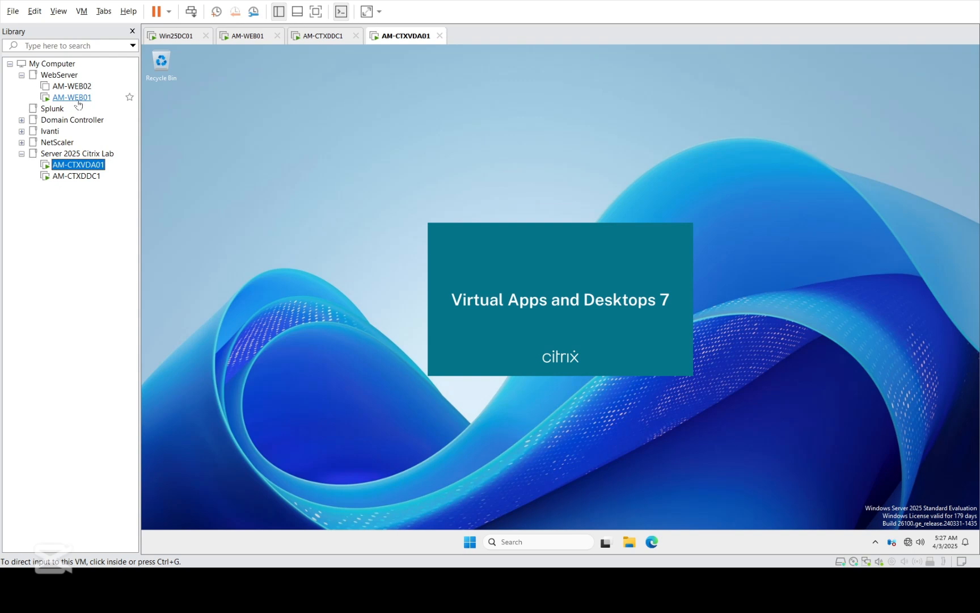
click(337, 238)
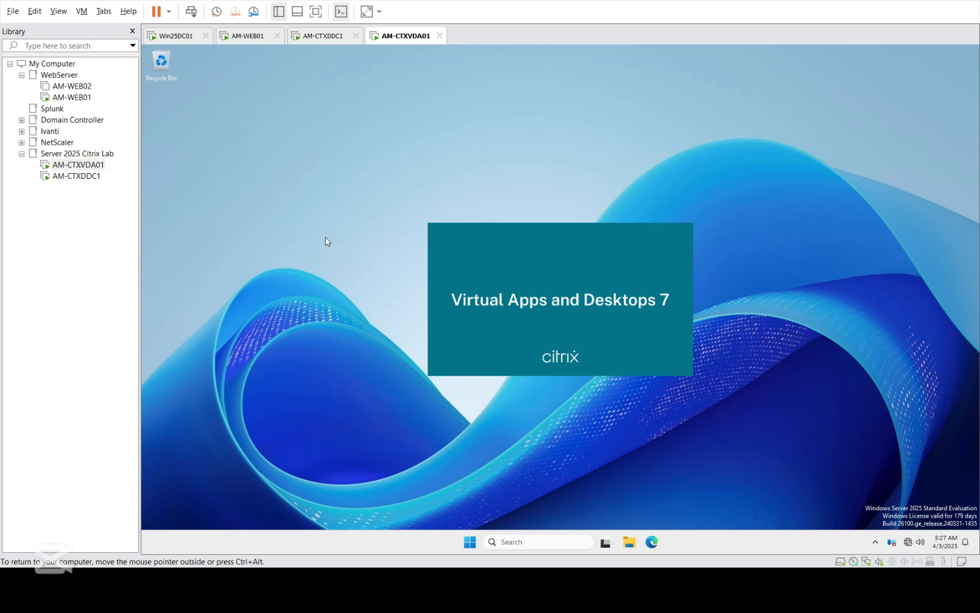
right_click(325, 236)
click(356, 279)
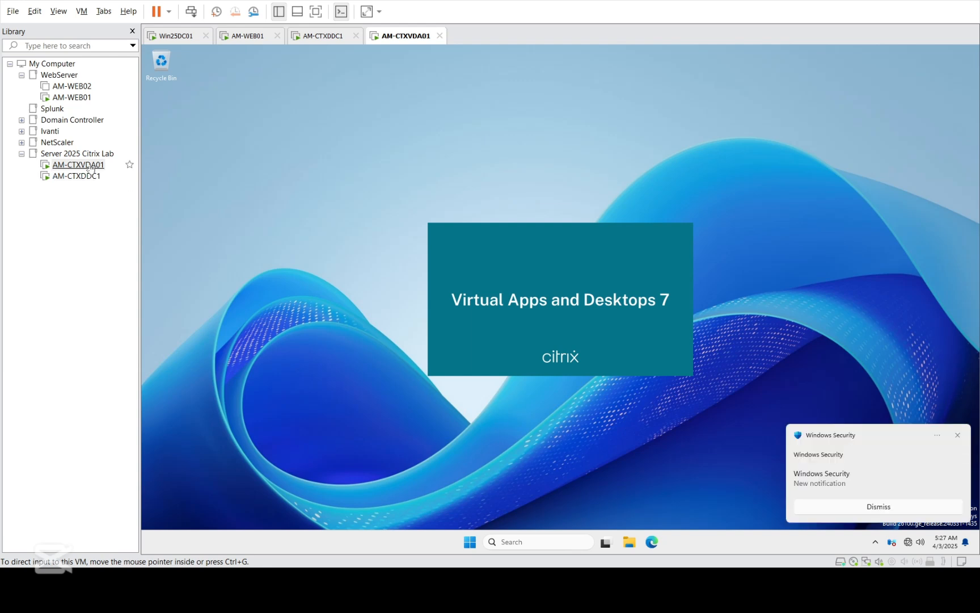
click(957, 434)
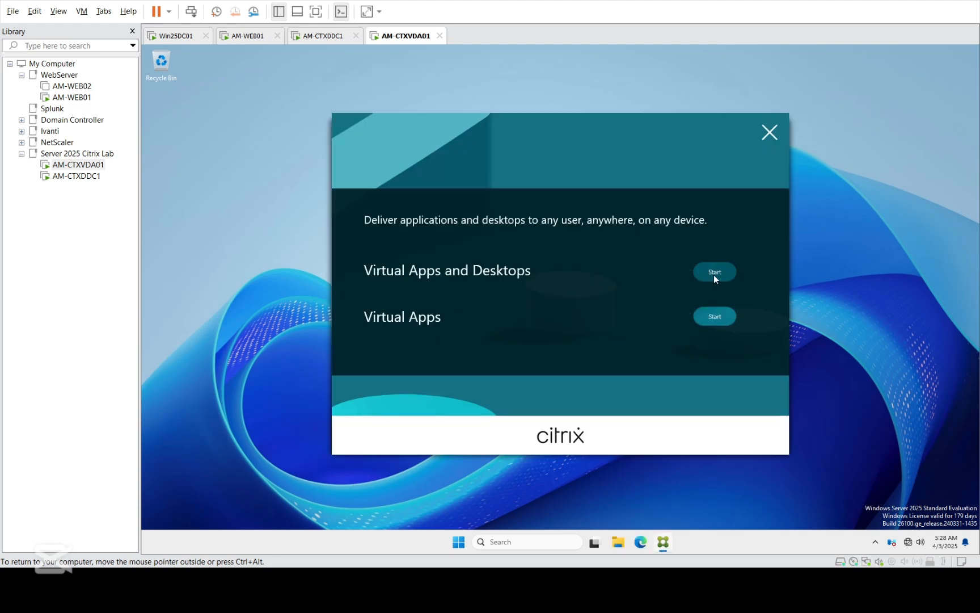
Step: Start the Virtual Apps and Desktops installer and choose the Virtual Delivery Agent
click(714, 273)
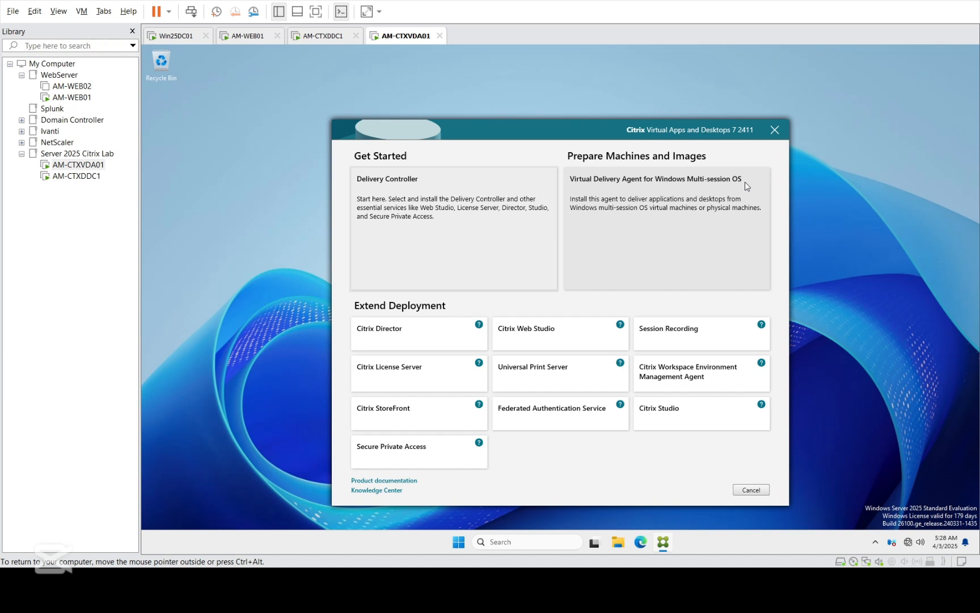
click(670, 222)
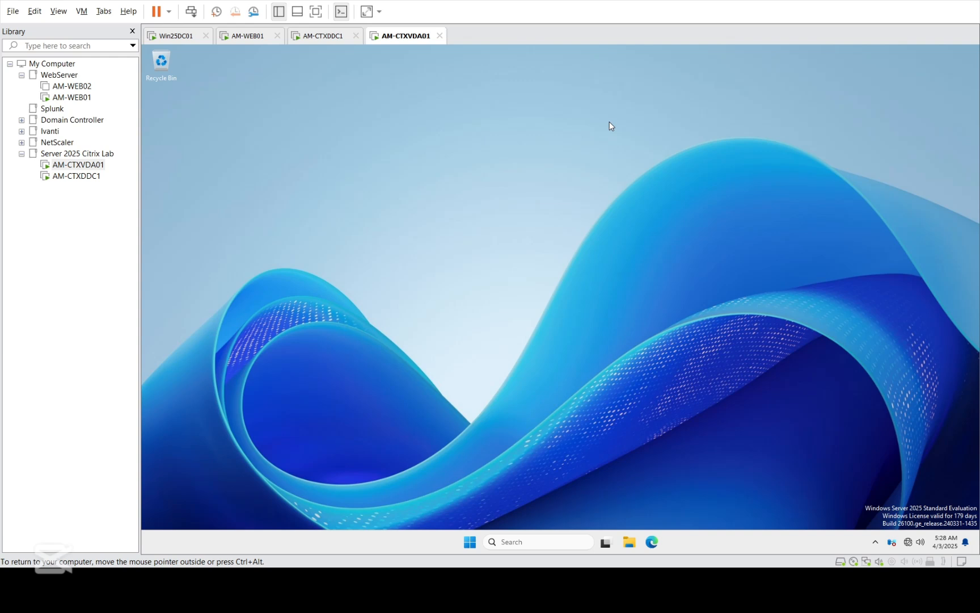
click(77, 175)
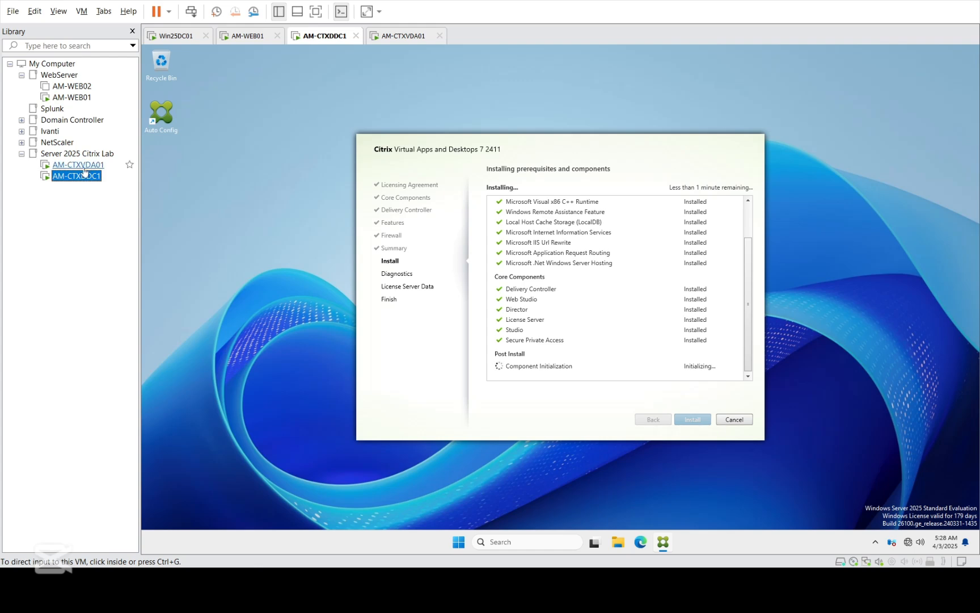
click(82, 165)
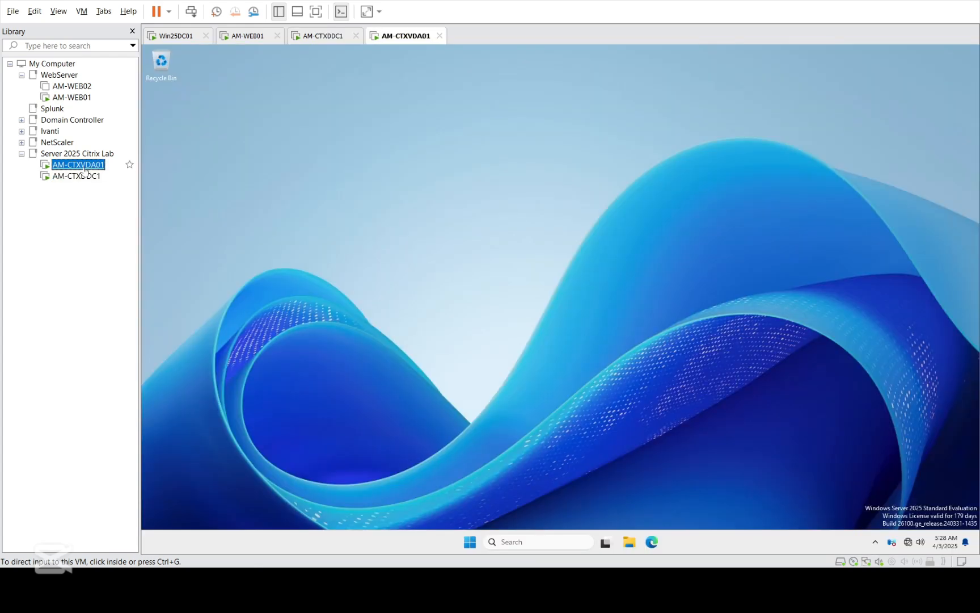
Step: Refresh the AM-CTXVDA01 desktop and check AM-CTXDDC1 before returning to the VDA installer
right_click(296, 172)
click(311, 216)
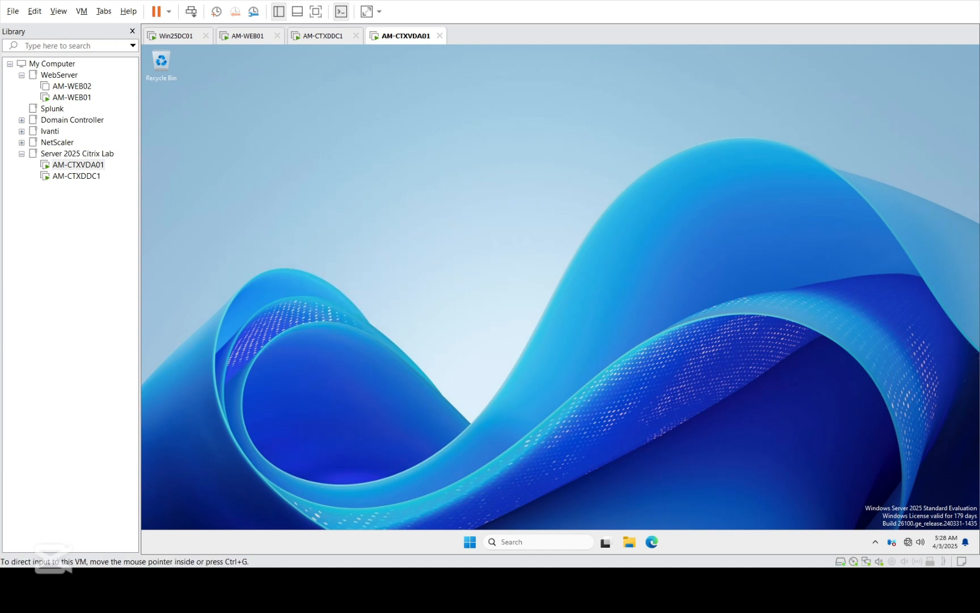
click(127, 173)
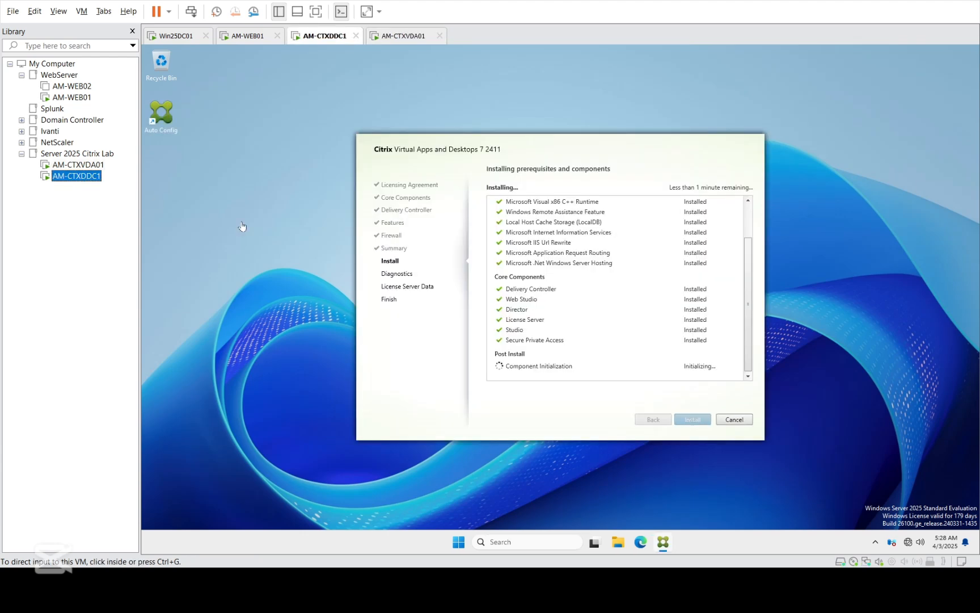
click(77, 166)
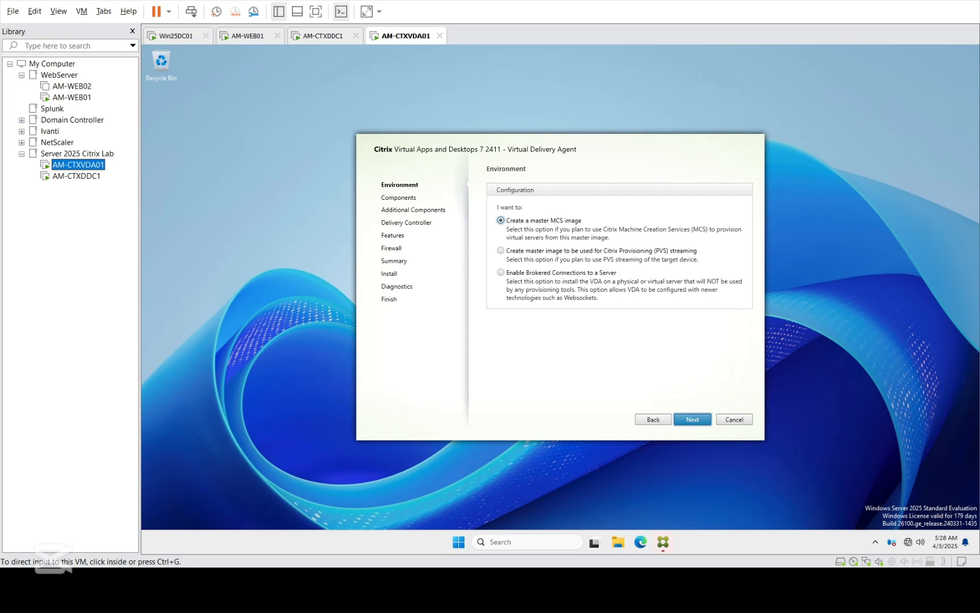
Step: Select Enable Brokered Connections to a Server and include the Citrix Secure Access Client
click(524, 272)
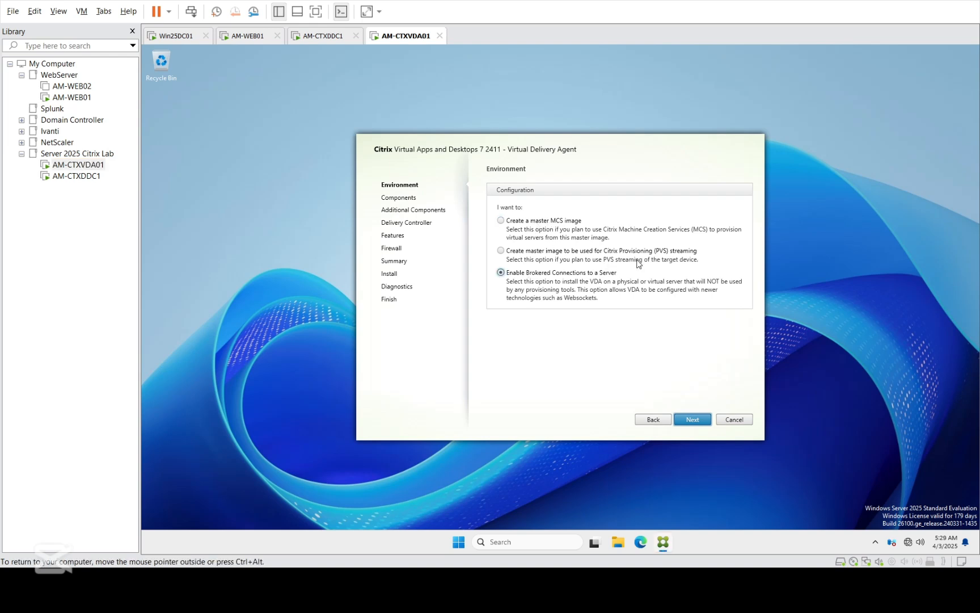
click(692, 420)
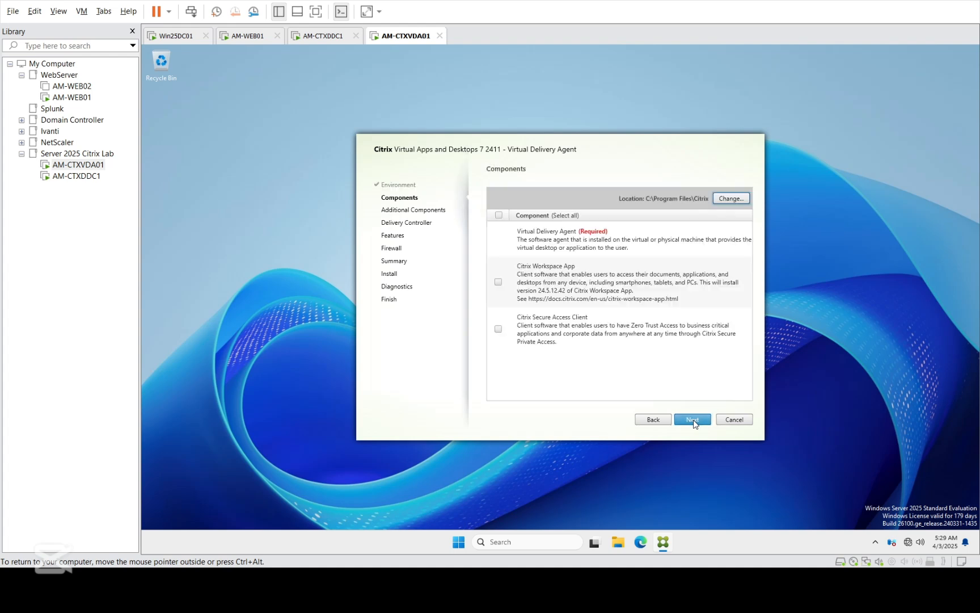
click(499, 330)
click(692, 421)
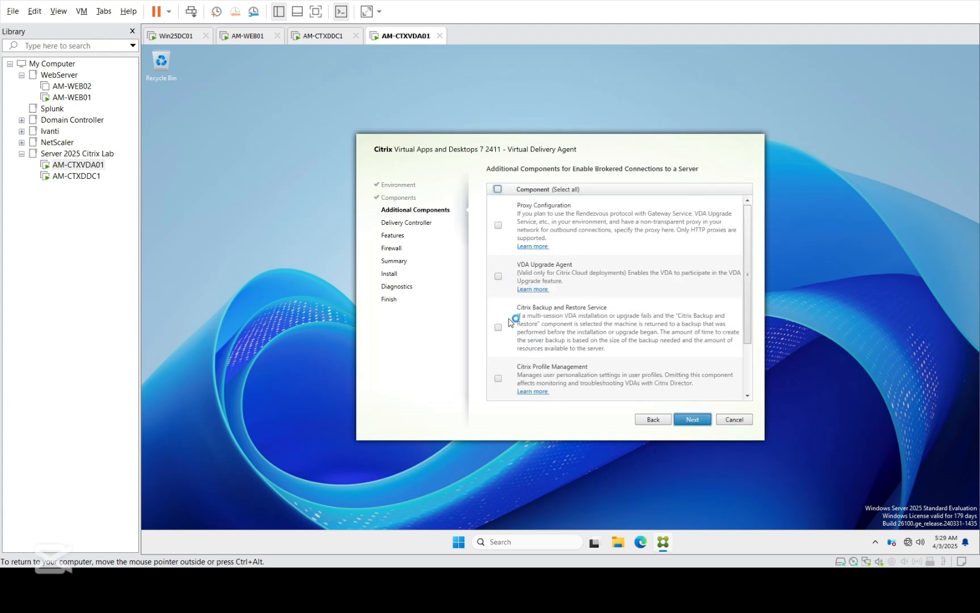
Step: Include Citrix Profile Management among the additional components and advance to Delivery Controller
drag(747, 326, 749, 375)
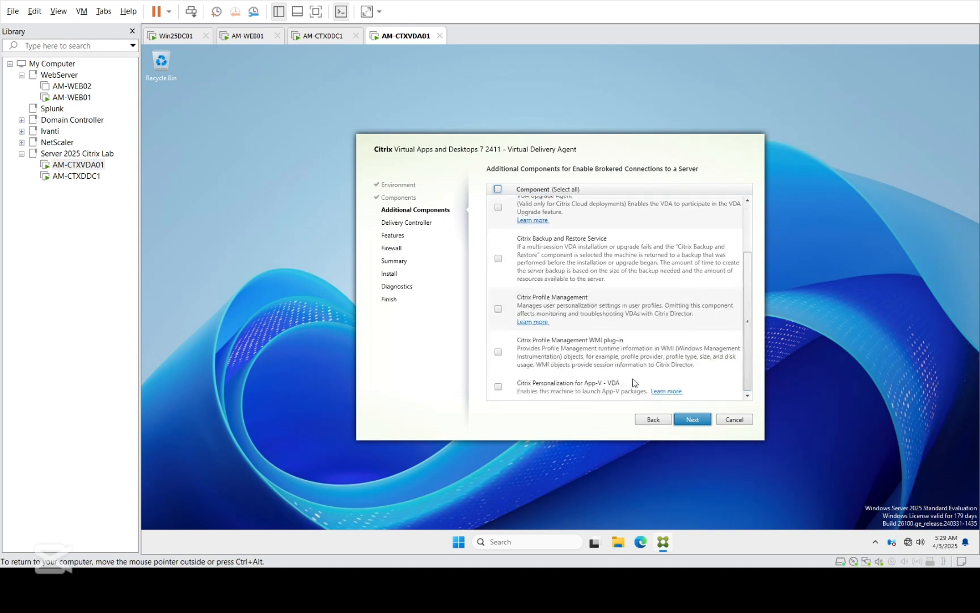
click(498, 309)
click(694, 420)
click(658, 422)
click(693, 419)
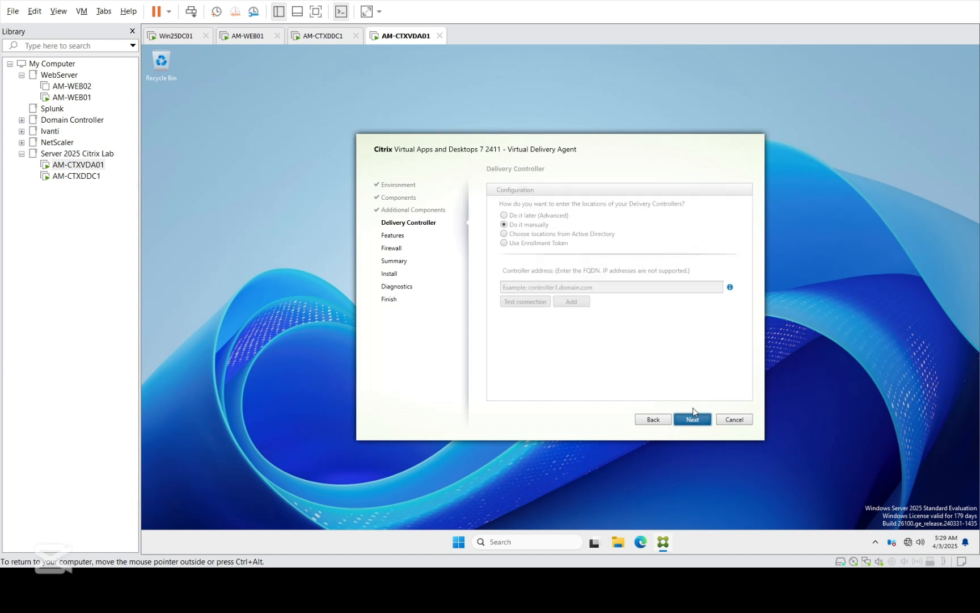
Step: Enter AM-CTXDDC1.2025lab.local as the controller address, test the connection and add it
click(527, 286)
text(AM_)
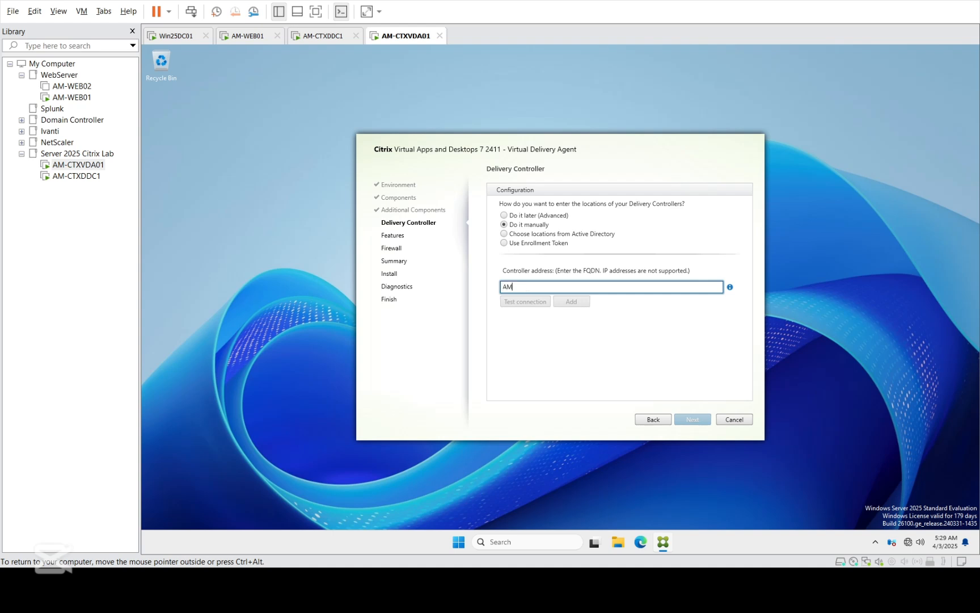
click(613, 304)
text(-CTXDD)
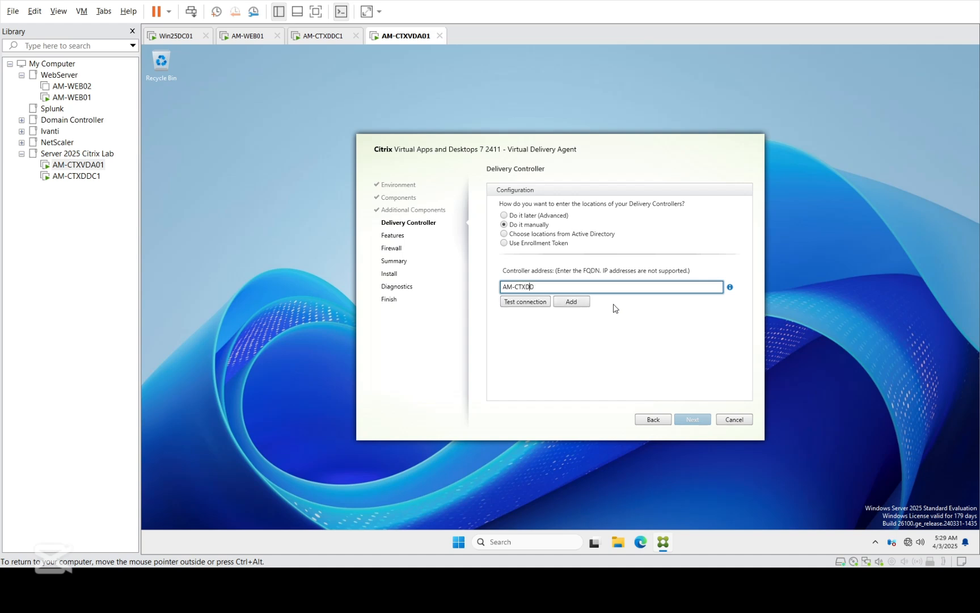
text(C1.2025lab.local)
click(510, 301)
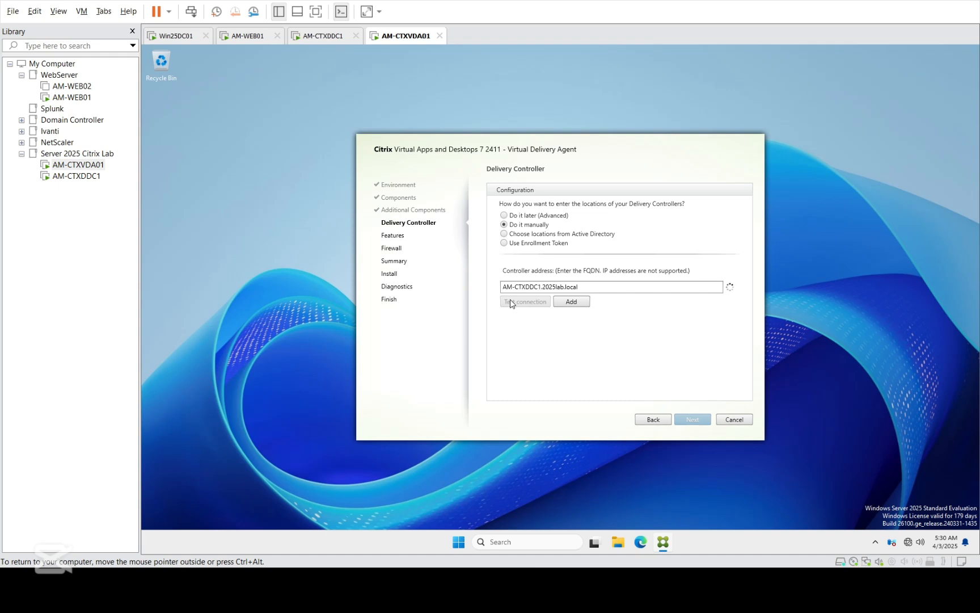
click(571, 302)
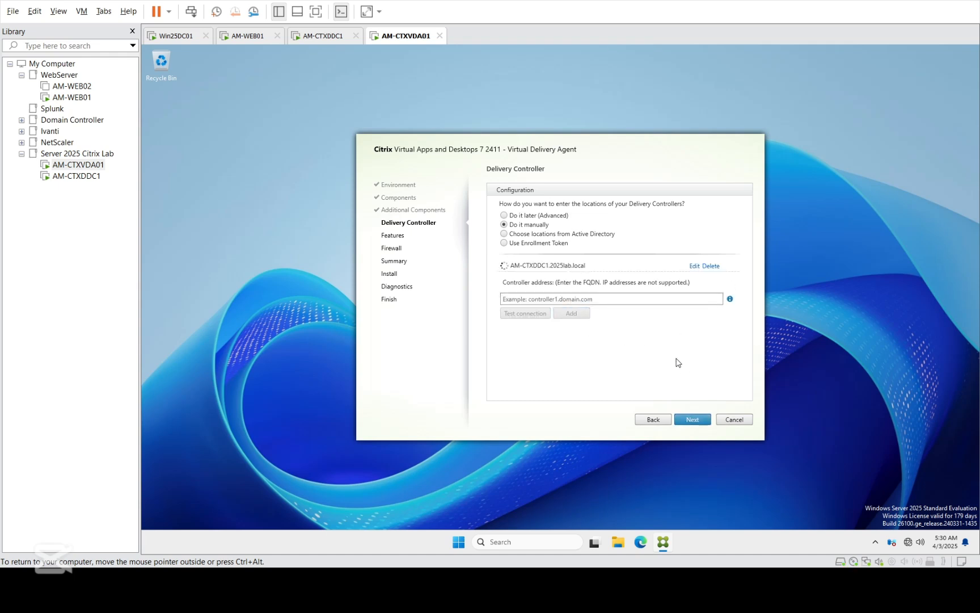
Step: Check AM-CTXDDC1's progress, then continue past the Delivery Controller page despite the failed connection
click(86, 177)
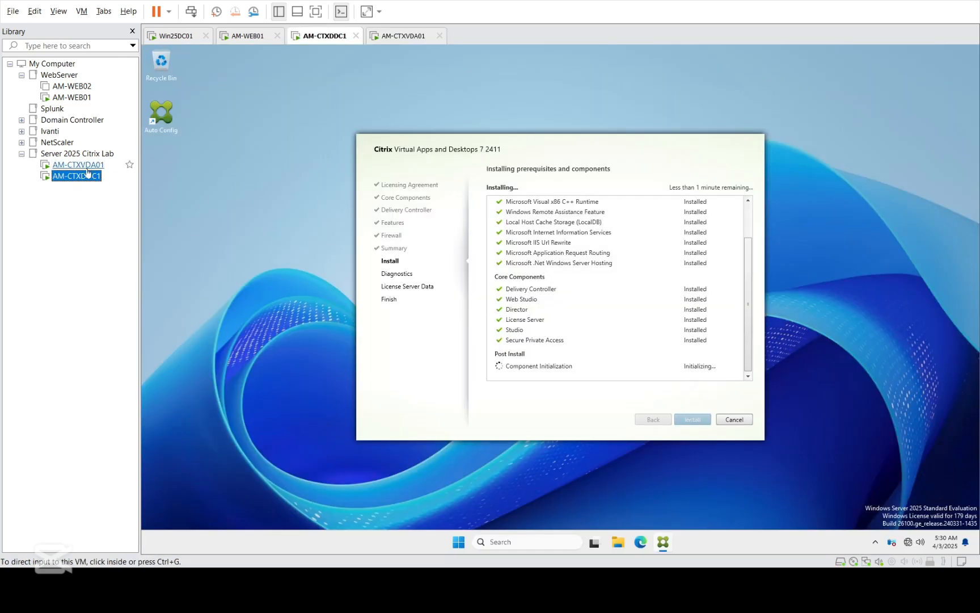
click(79, 165)
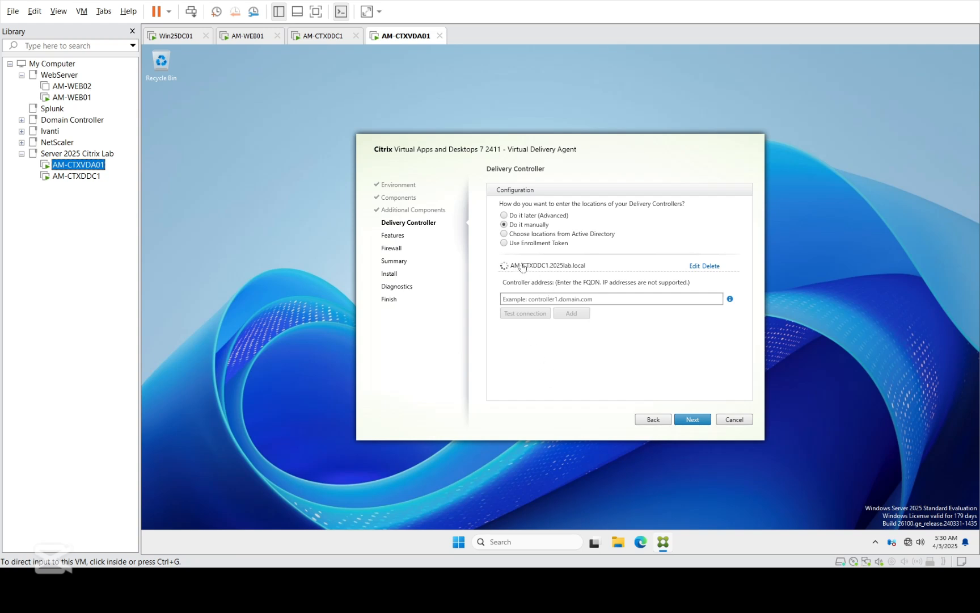
click(66, 176)
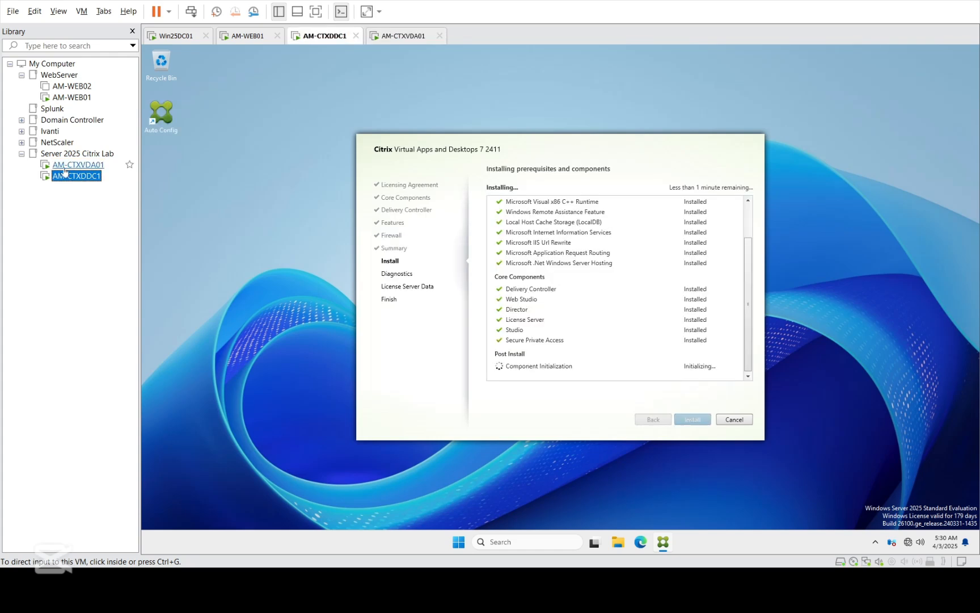
click(65, 167)
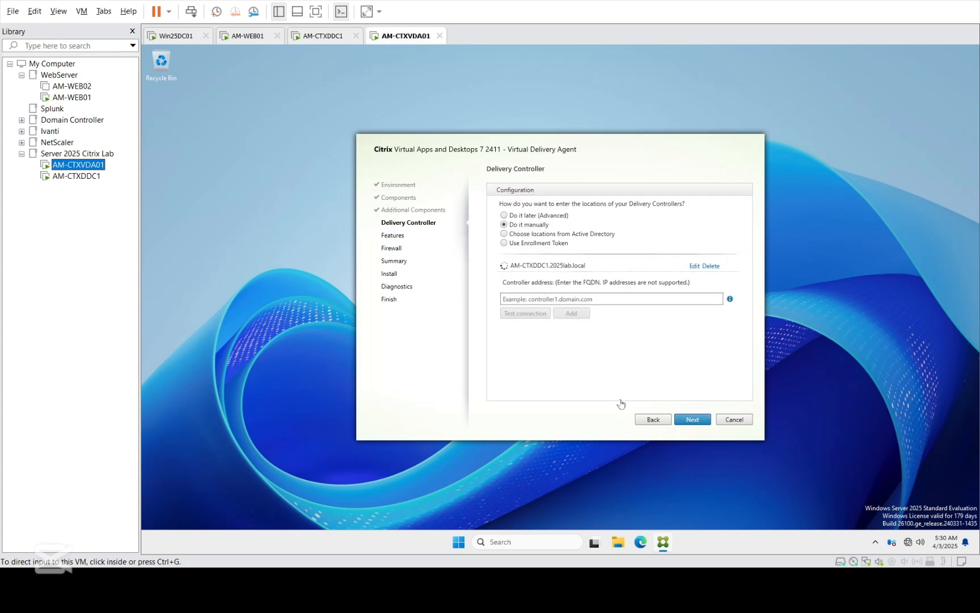
click(685, 420)
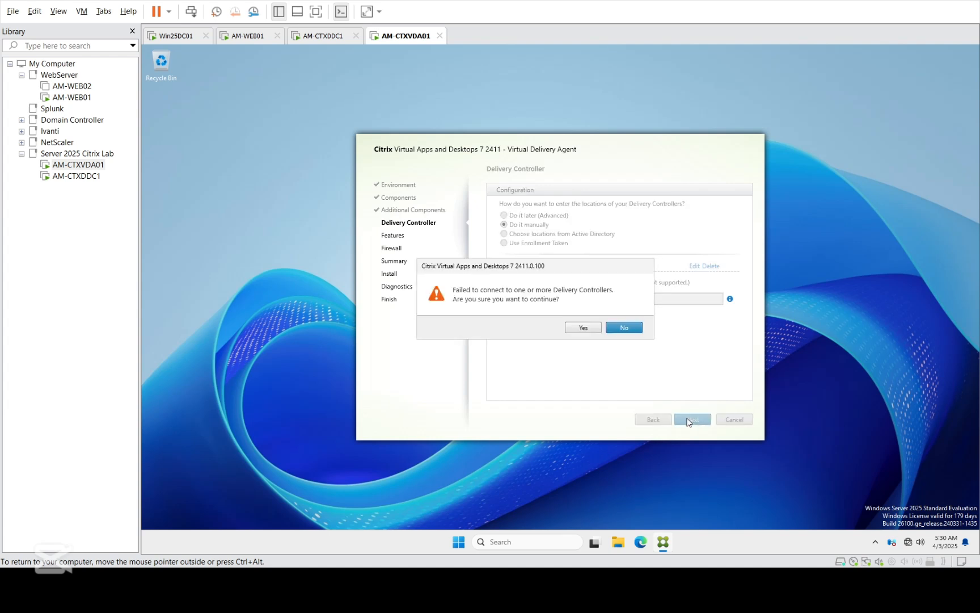
click(580, 329)
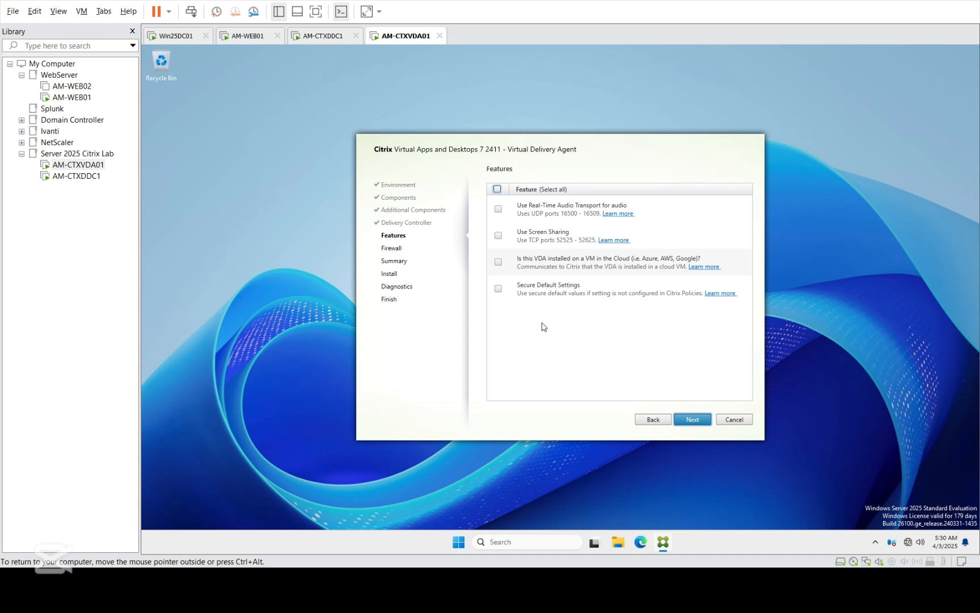
Step: Select all features except the cloud VM option, keep Firewall defaults and start the VDA installation
click(498, 191)
click(499, 264)
click(695, 421)
click(695, 421)
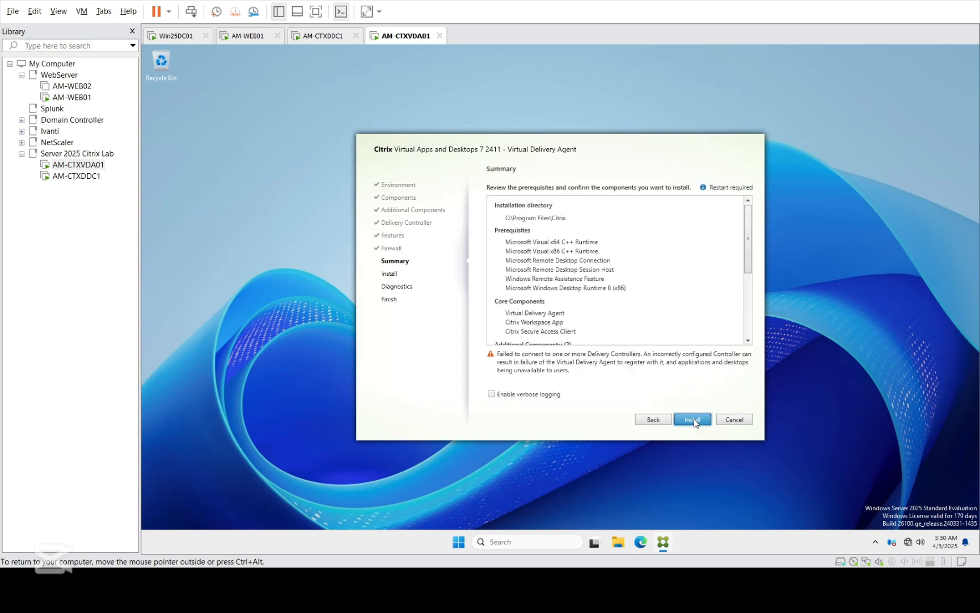
scroll(754, 269, down, 5)
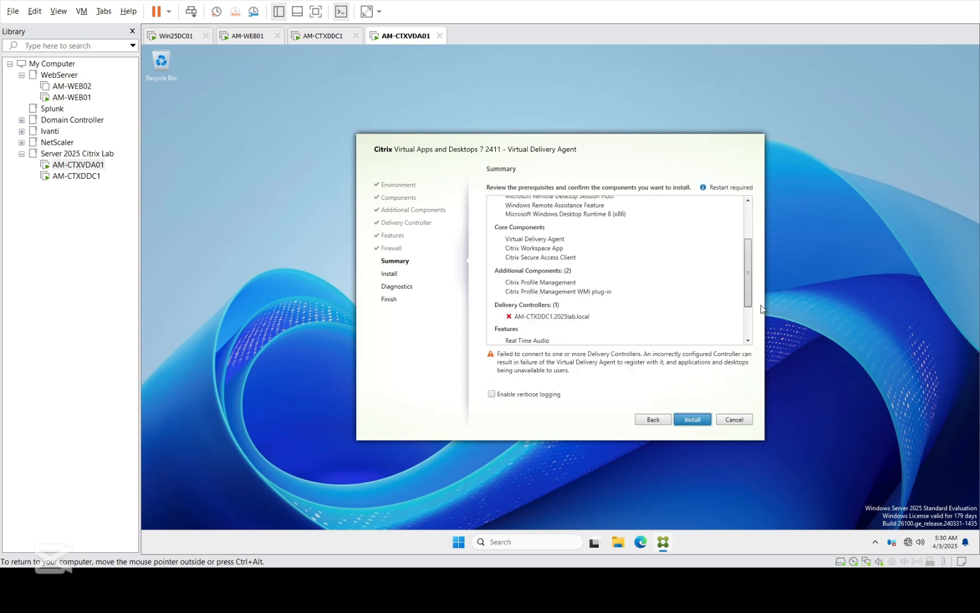
click(695, 421)
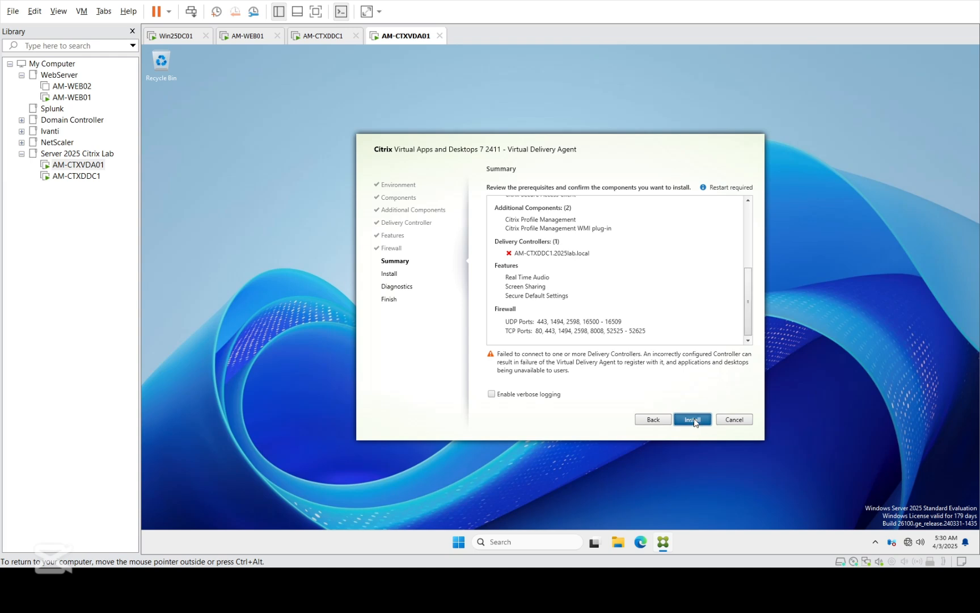
Step: Monitor AM-CTXDDC1's installer progress while the VDA installs
click(90, 180)
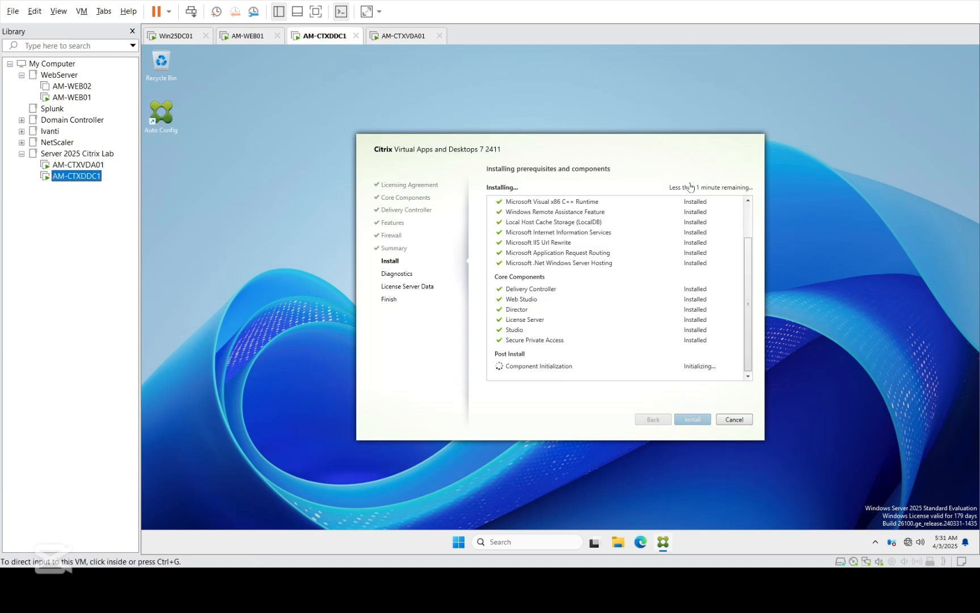
click(635, 146)
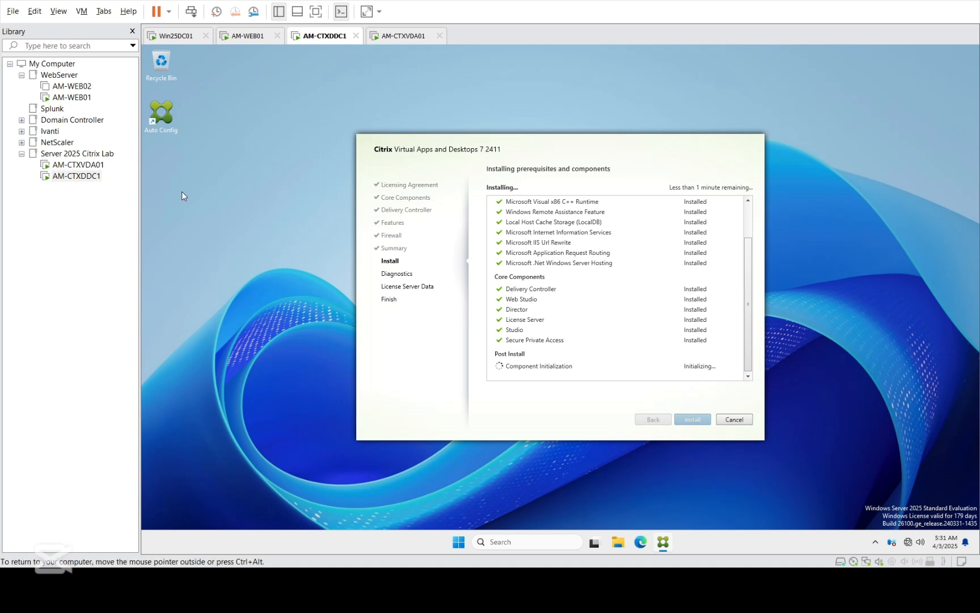
click(80, 165)
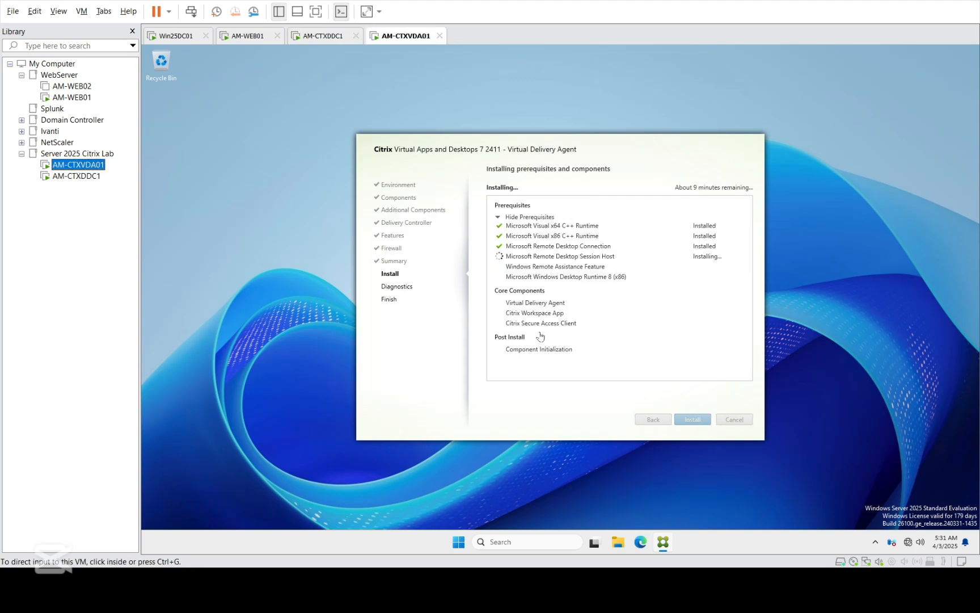
click(71, 179)
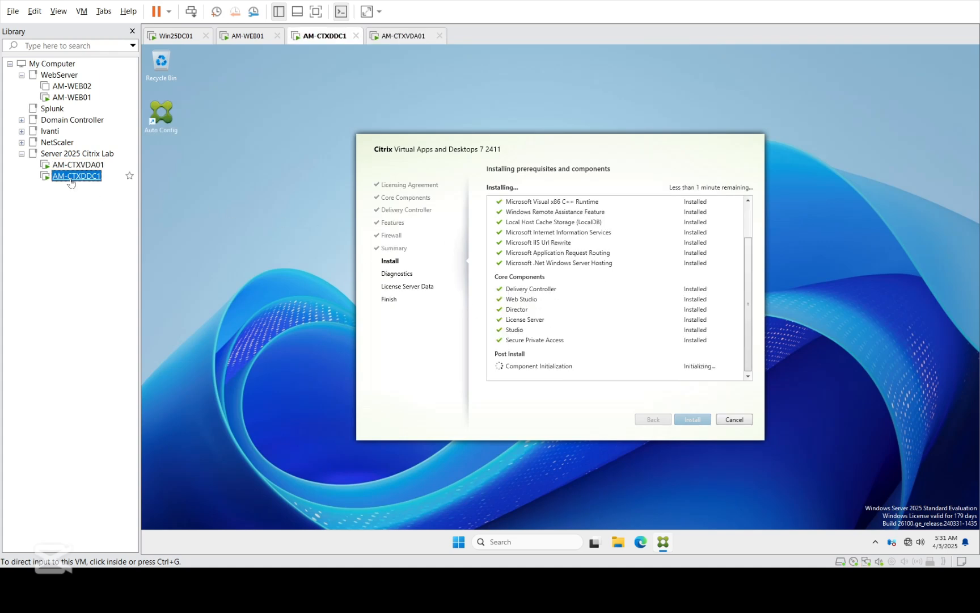
Step: Acknowledge the required restart and the sign-out notice on AM-CTXVDA01 so it reboots
click(78, 166)
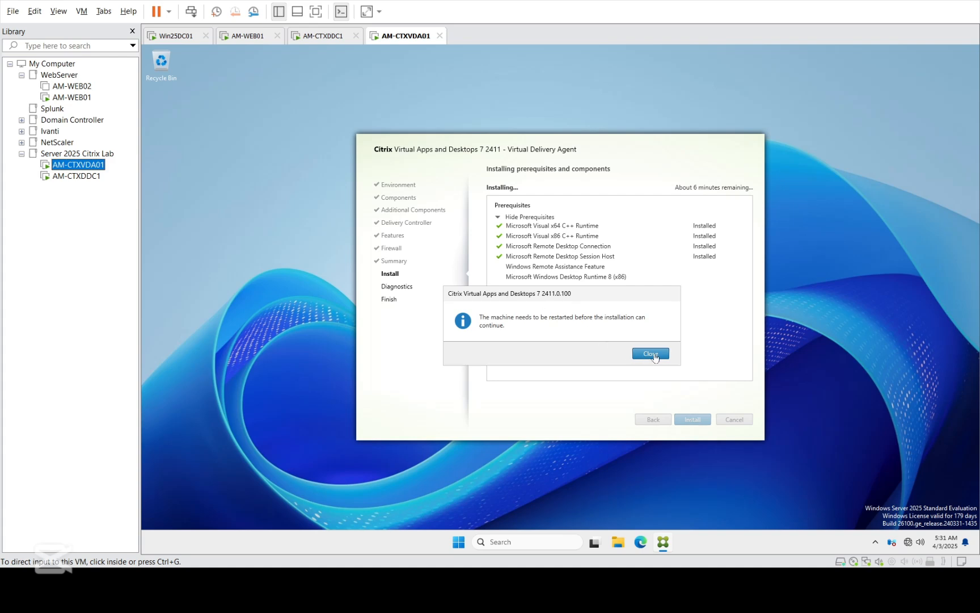
click(652, 354)
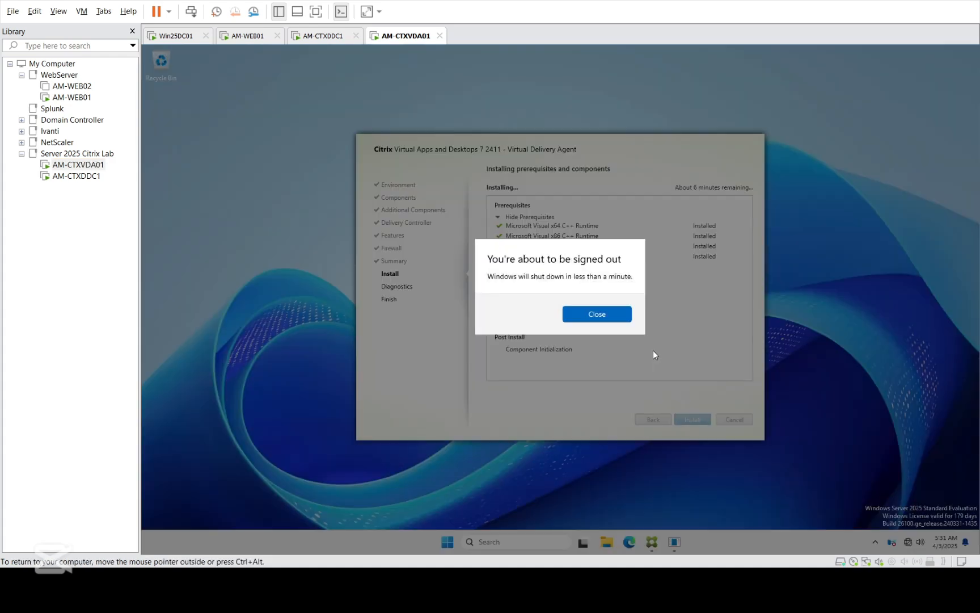
click(605, 316)
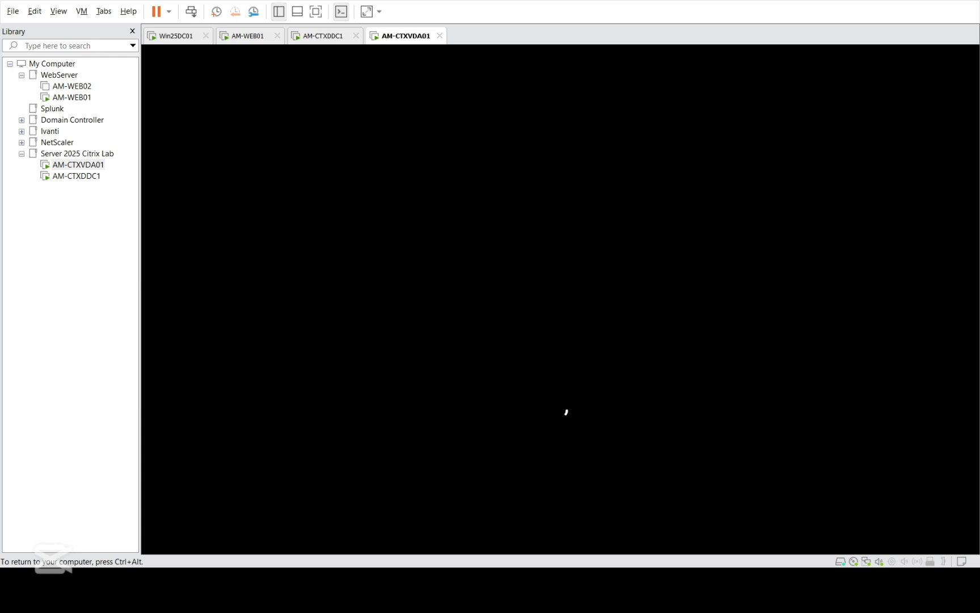
Step: Switch to AM-CTXDDC1 and refresh its desktop
key(ctrl+alt)
click(127, 175)
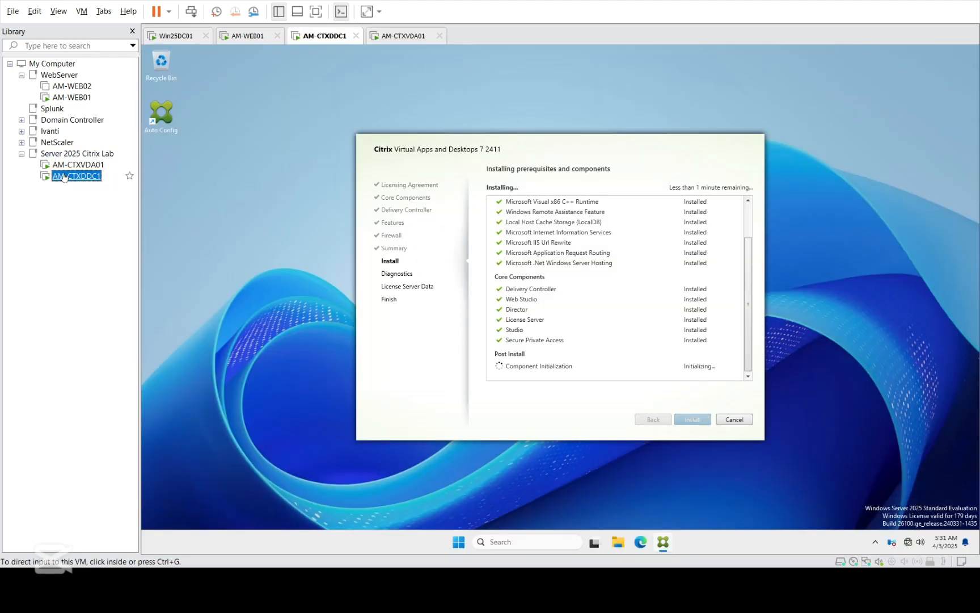
click(577, 170)
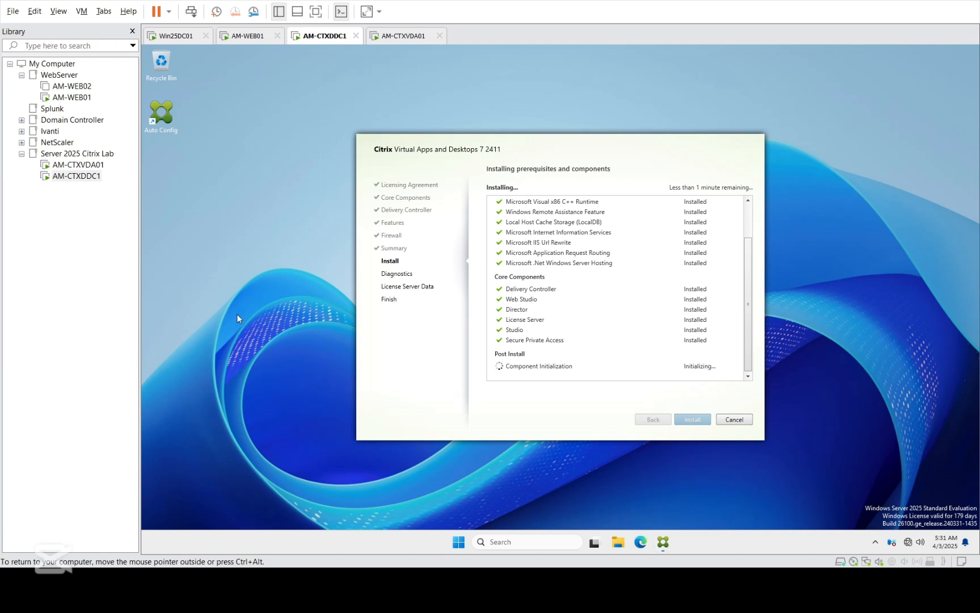
right_click(255, 225)
click(275, 271)
Step: Check AM-CTXVDA01, then return to AM-CTXDDC1 as its installer reaches Diagnostics
click(78, 165)
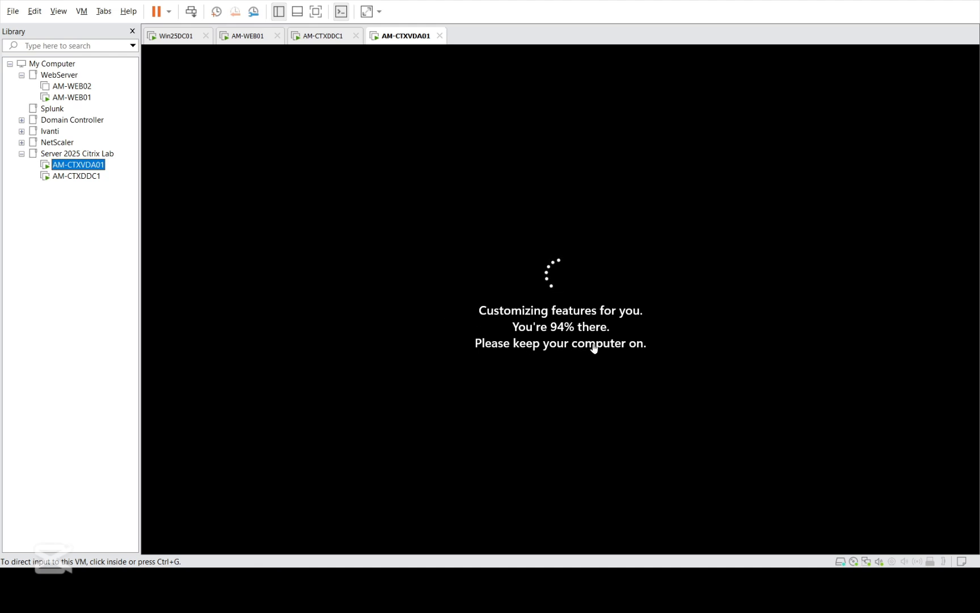
click(628, 392)
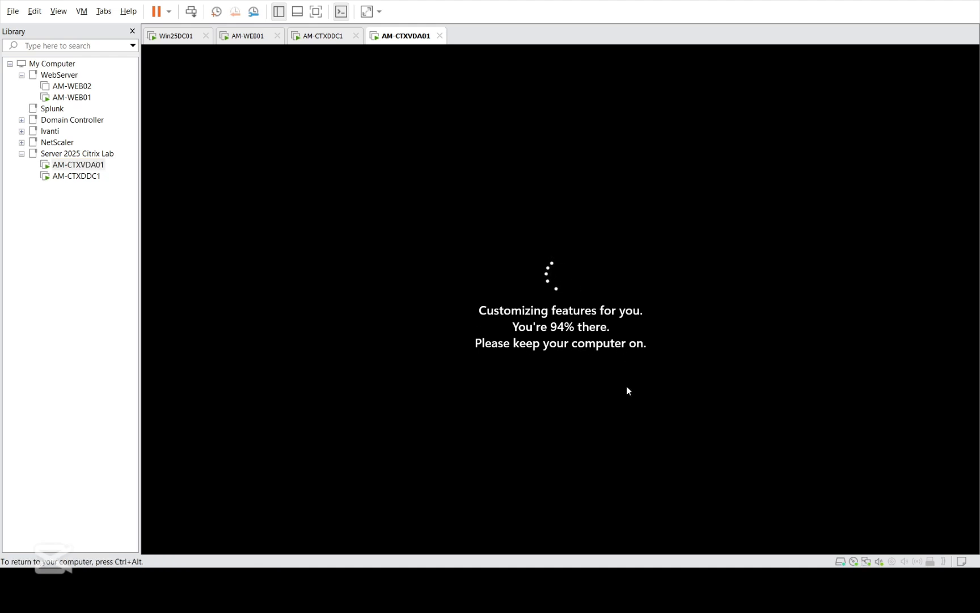
key(ctrl+alt)
click(81, 178)
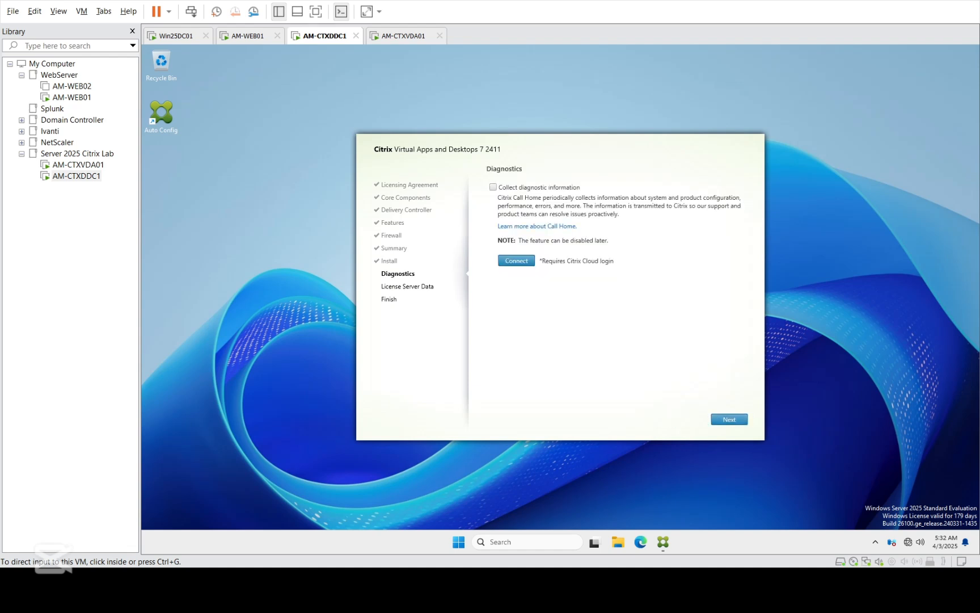
Step: Skip Diagnostics and choose 'None of the above' for sharing license server data
click(733, 419)
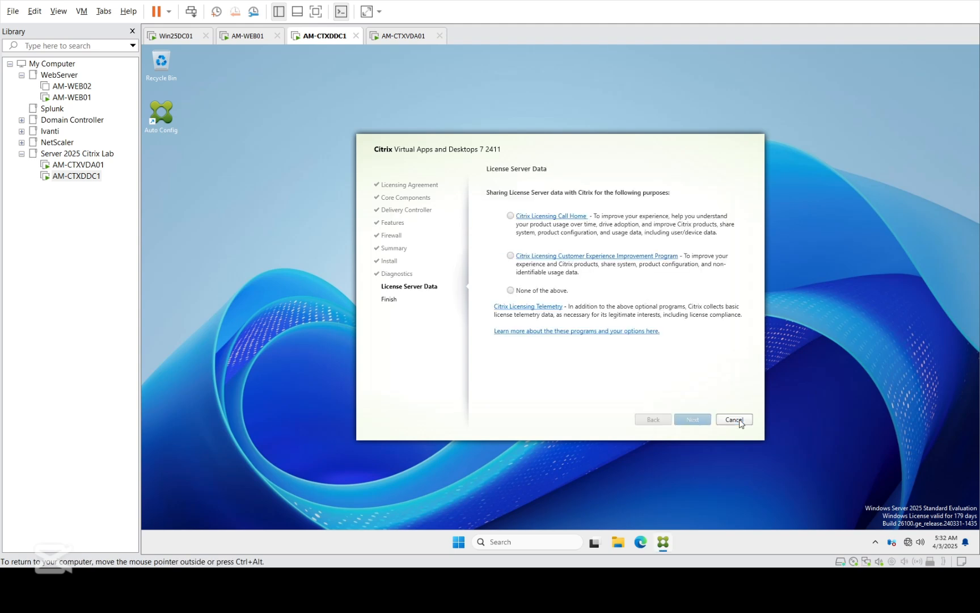
click(511, 291)
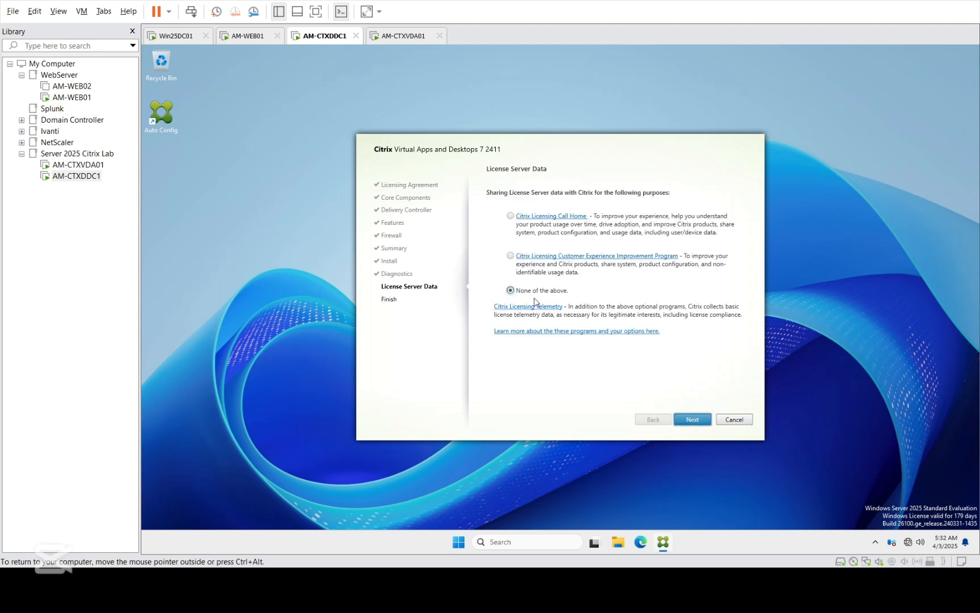
click(687, 420)
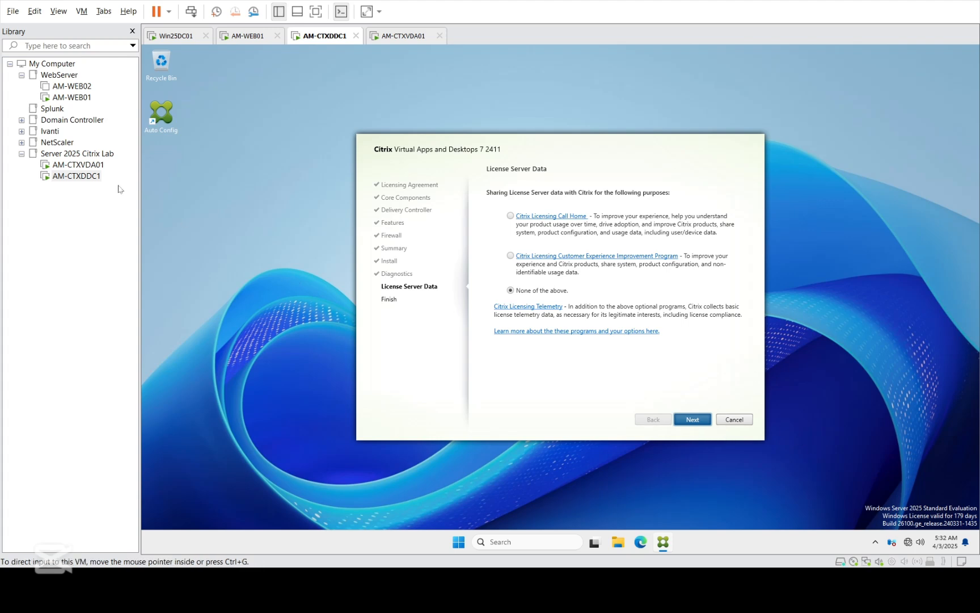
Step: Sign in to AM-CTXVDA01 with the domain administrator account and its password
click(67, 166)
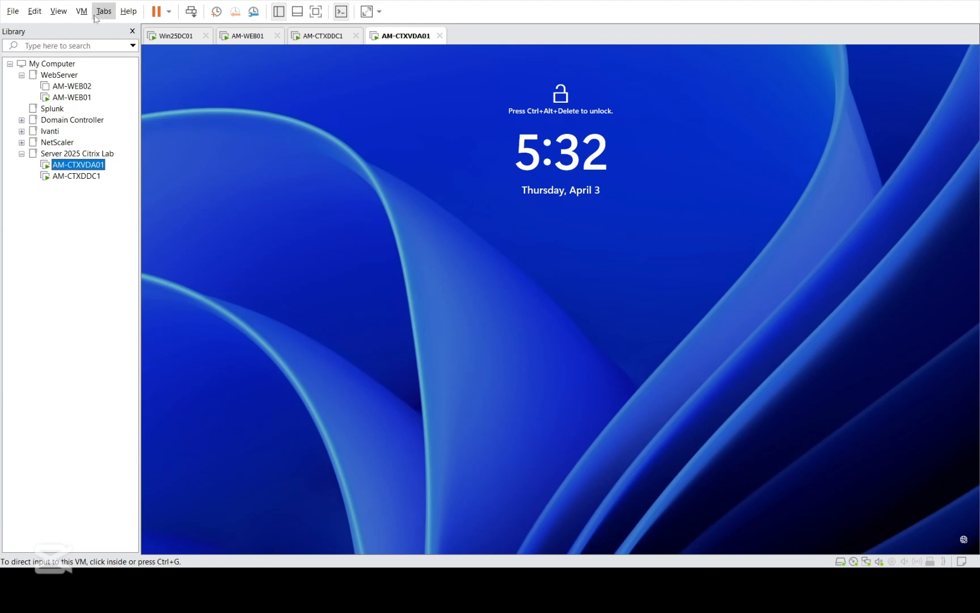
click(192, 12)
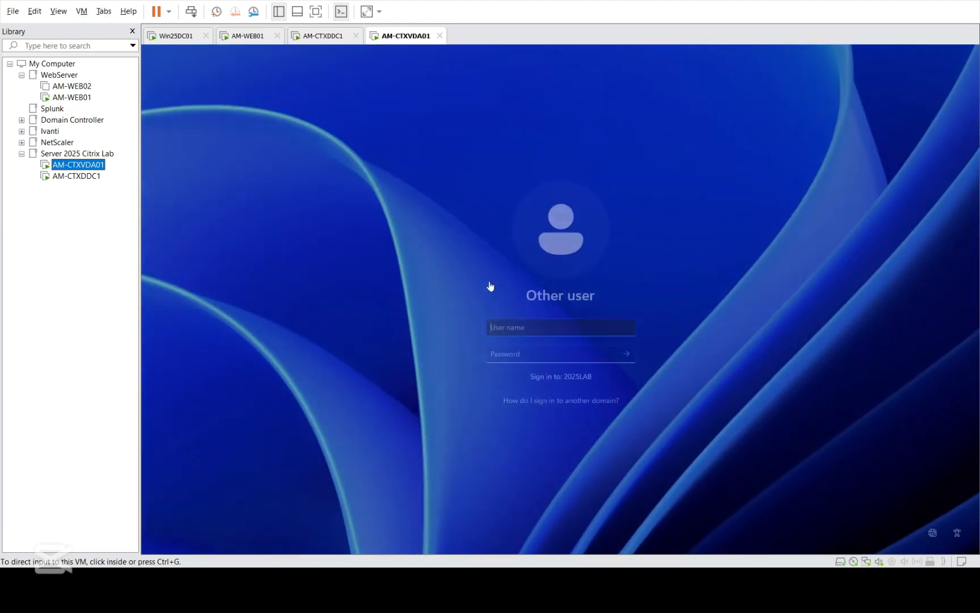
click(521, 328)
text(admin)
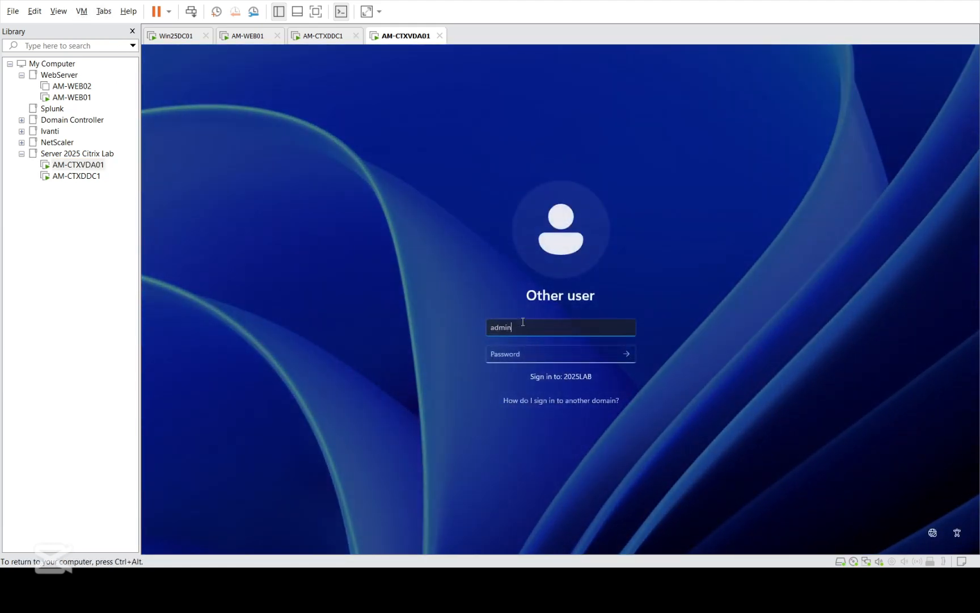
text(istrator)
text(@2025lab)
text(•••)
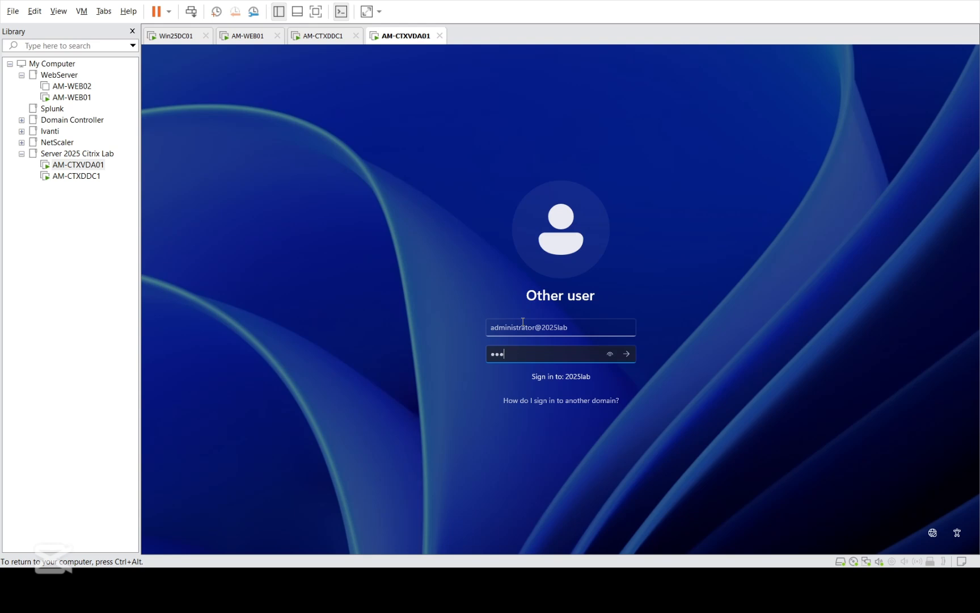
text(••••••)
key(Return)
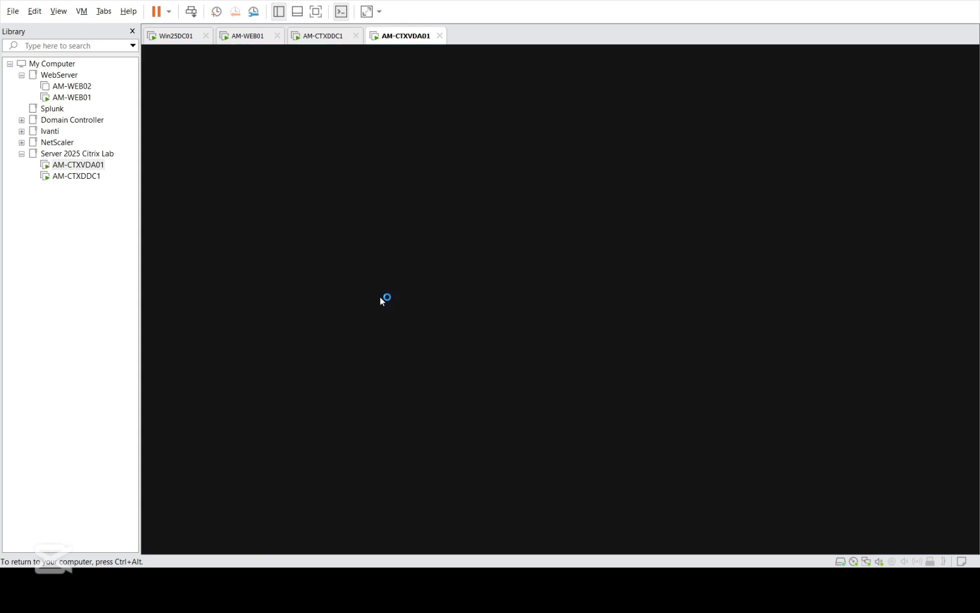
Step: Return to AM-CTXDDC1's Finish Installation page showing successful completion
key(ctrl+alt)
click(77, 176)
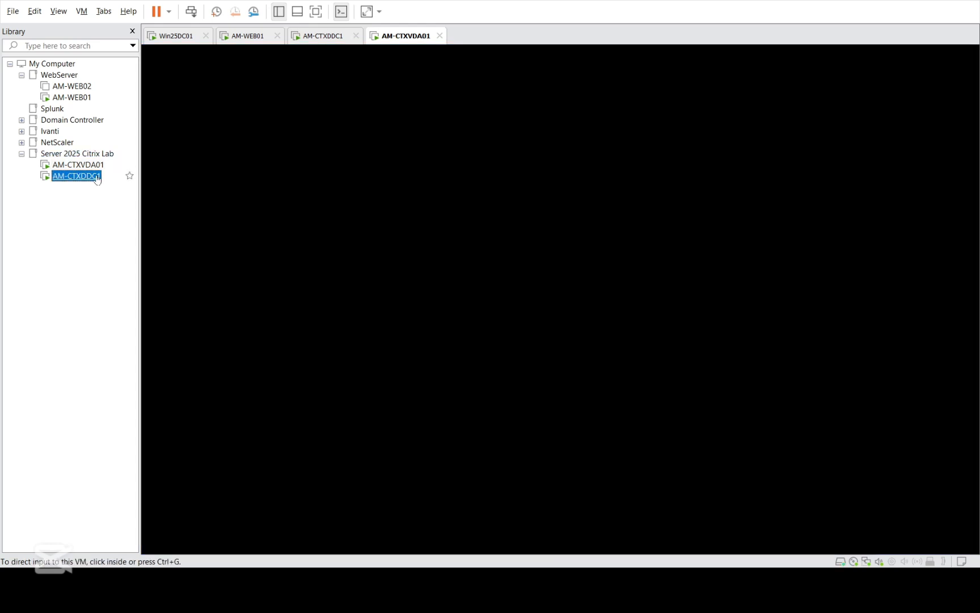
click(631, 408)
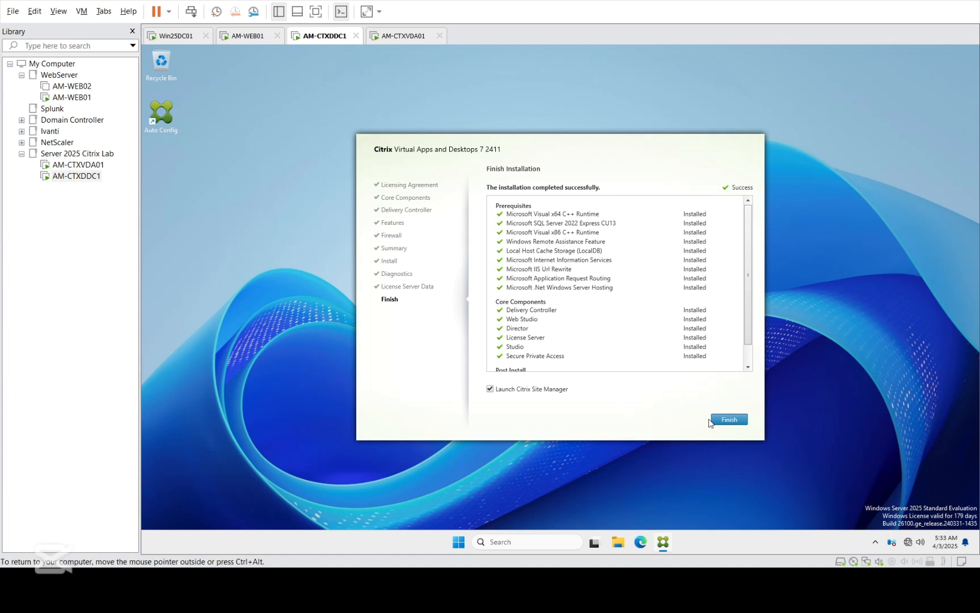
Step: Finish and close the Citrix installer on AM-CTXDDC1
click(730, 421)
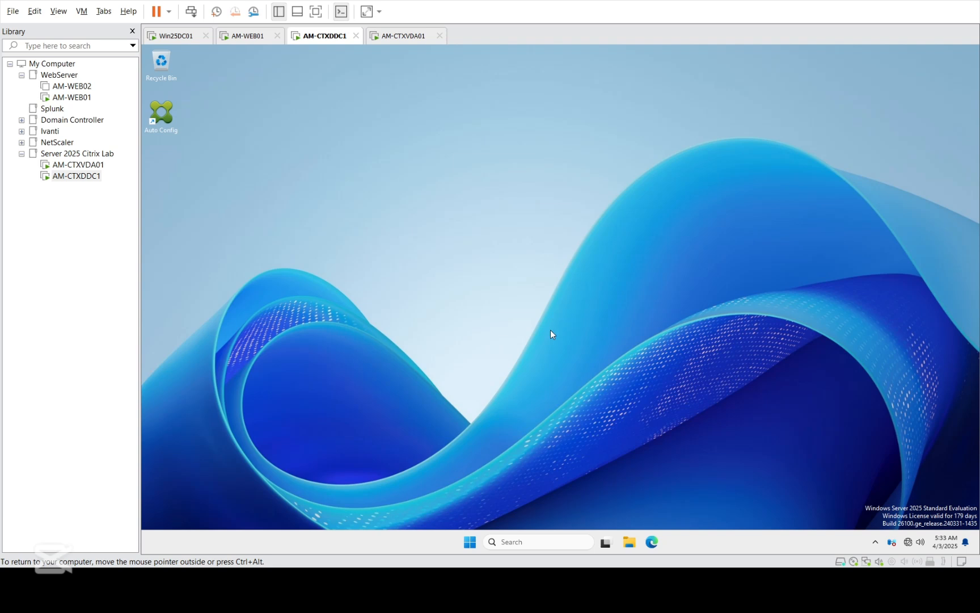
click(96, 166)
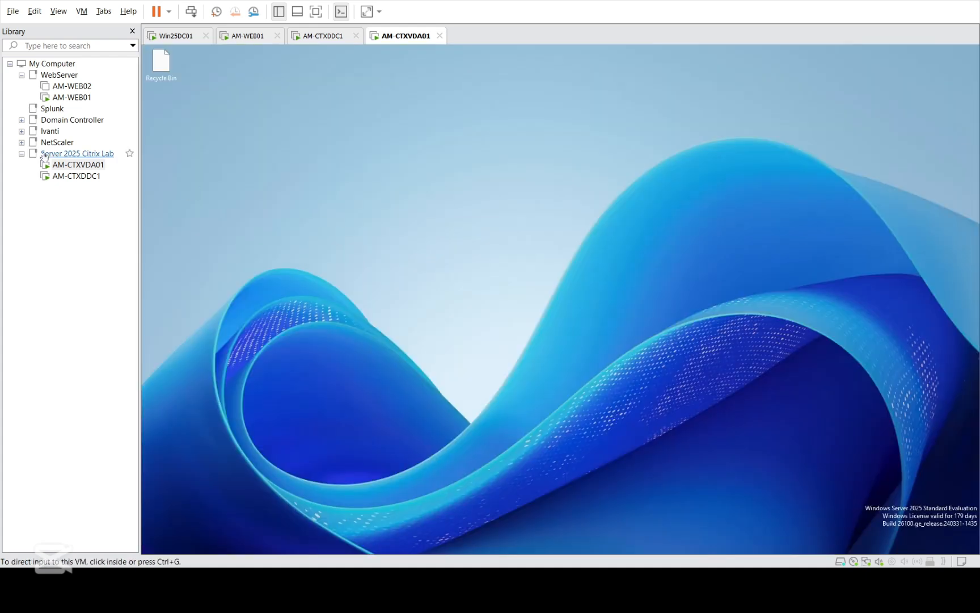
click(84, 178)
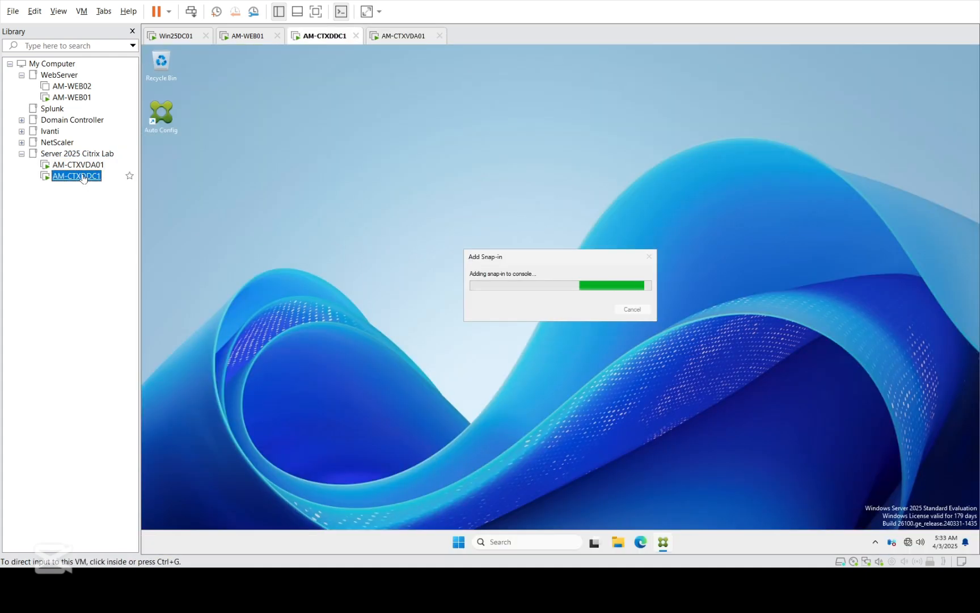
Step: Close Server Manager on AM-CTXVDA01, then return to AM-CTXDDC1 while Site Manager loads
click(83, 168)
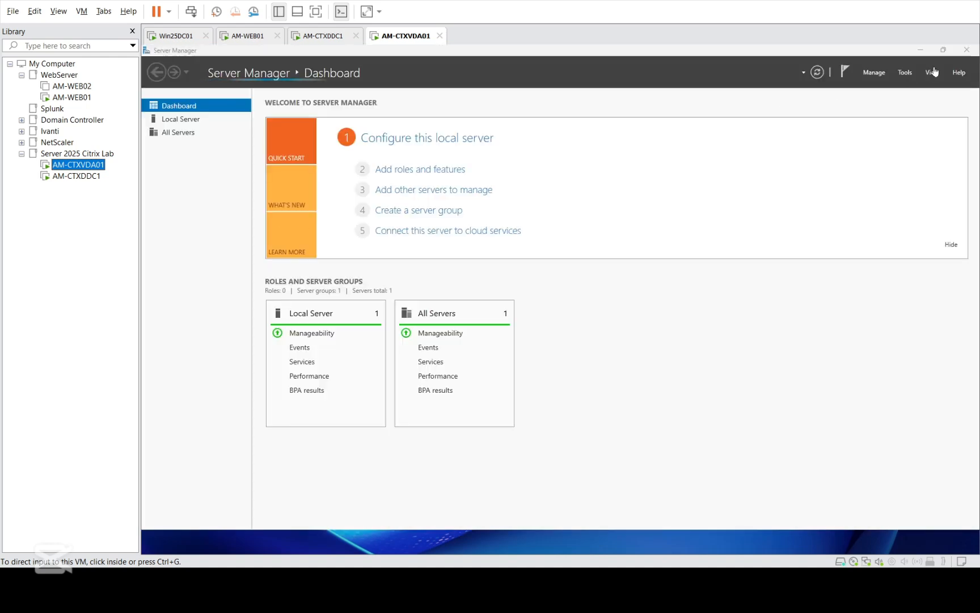
click(966, 50)
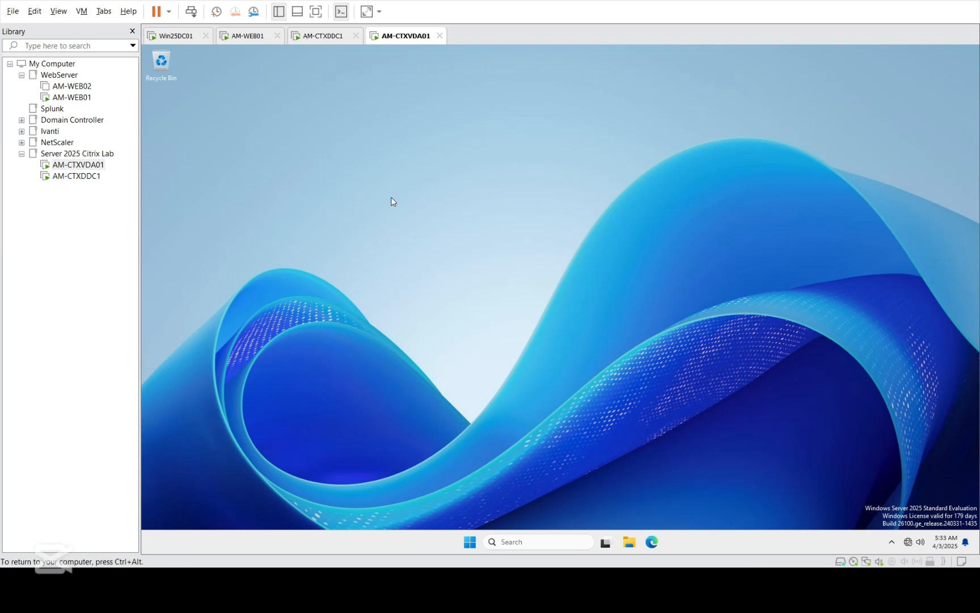
click(85, 176)
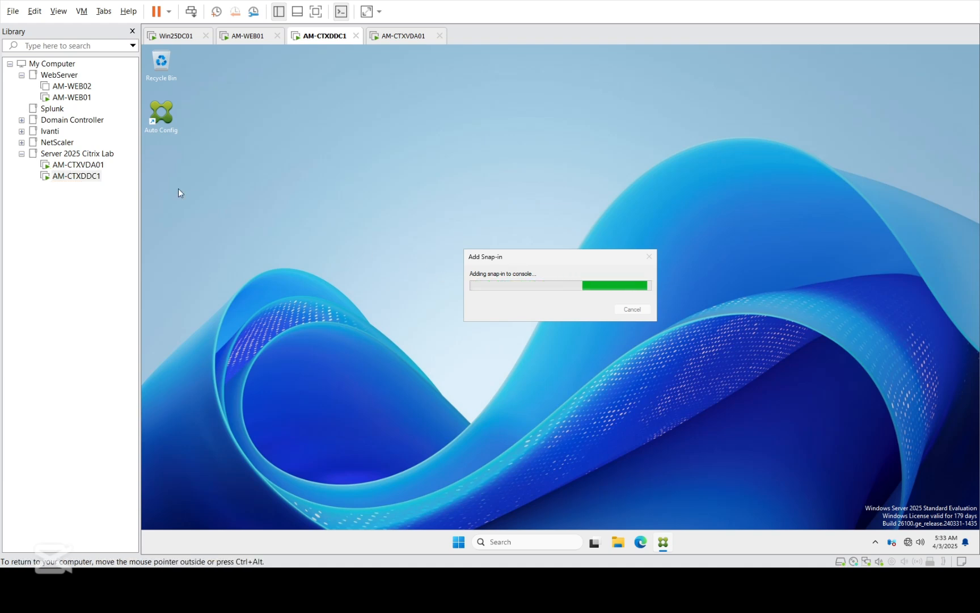
click(86, 166)
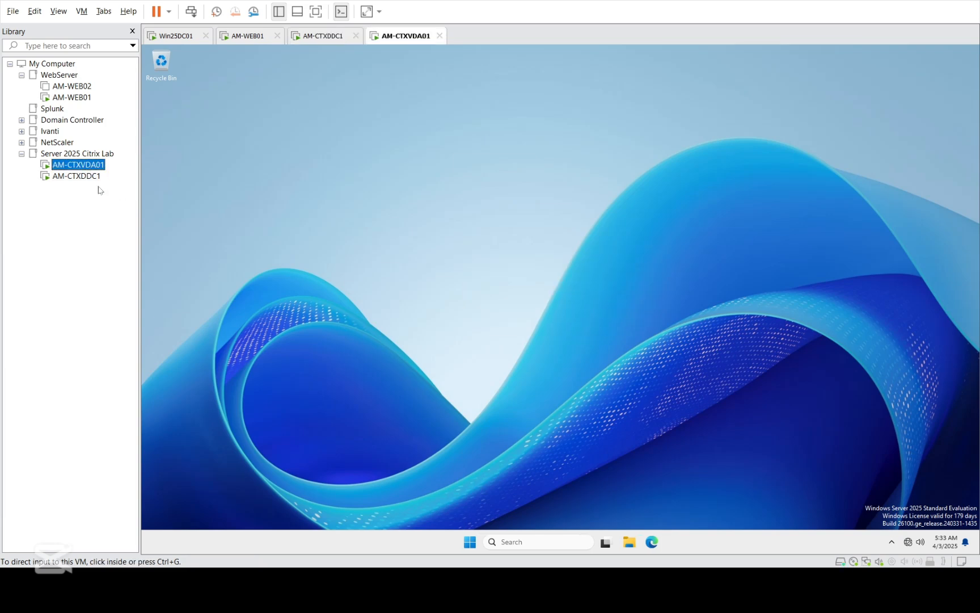
click(80, 176)
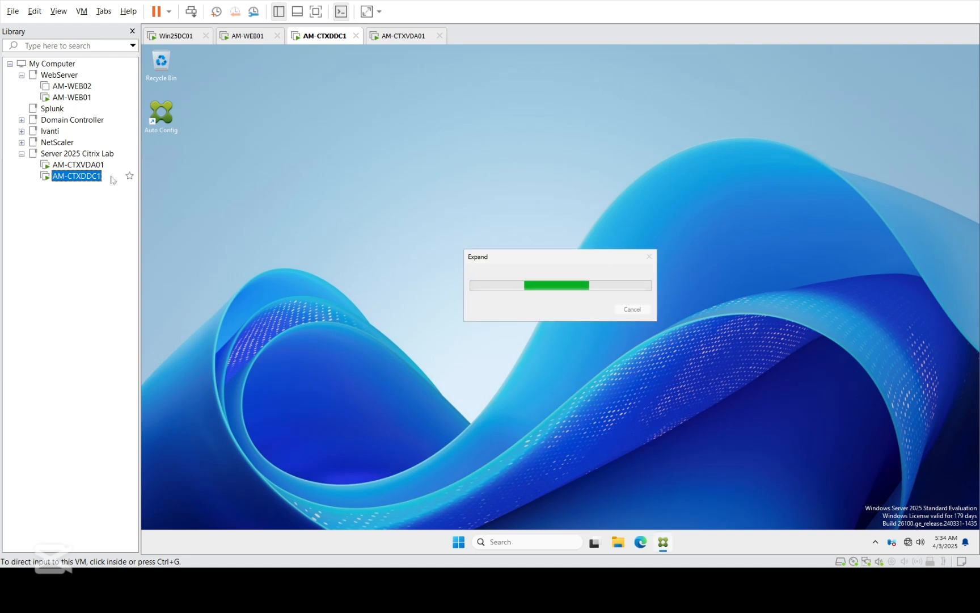
Step: Dismiss AM-CTXVDA01's Remote Desktop licensing notice and keep AM-CTXDDC1's unresponsive Site Manager snap-in running
click(78, 165)
click(623, 348)
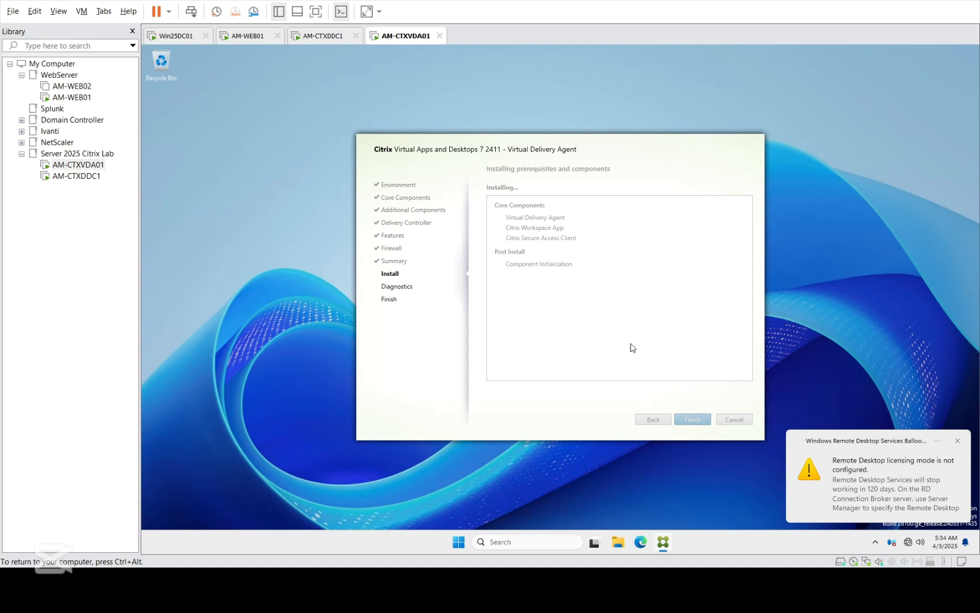
click(958, 442)
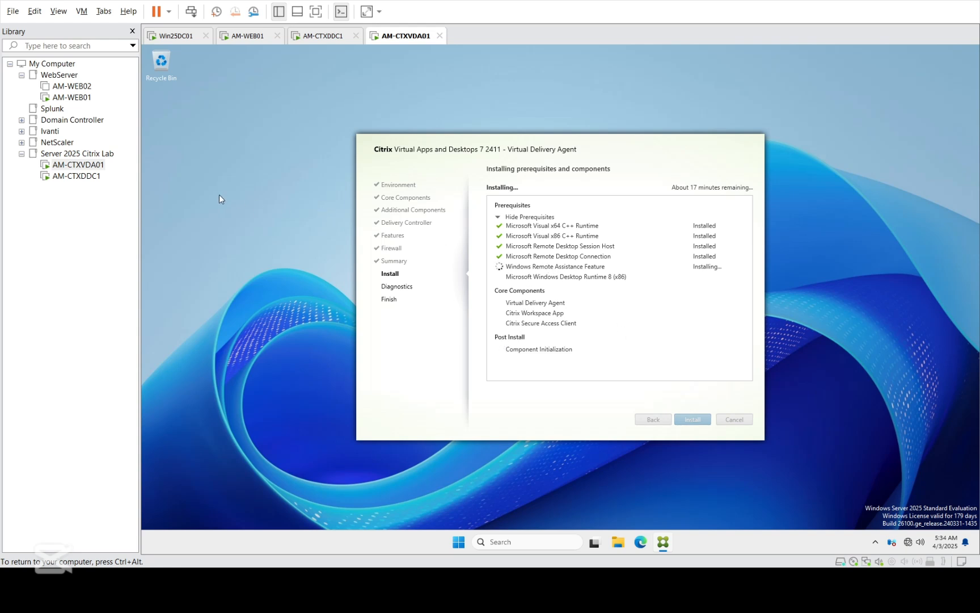
click(76, 176)
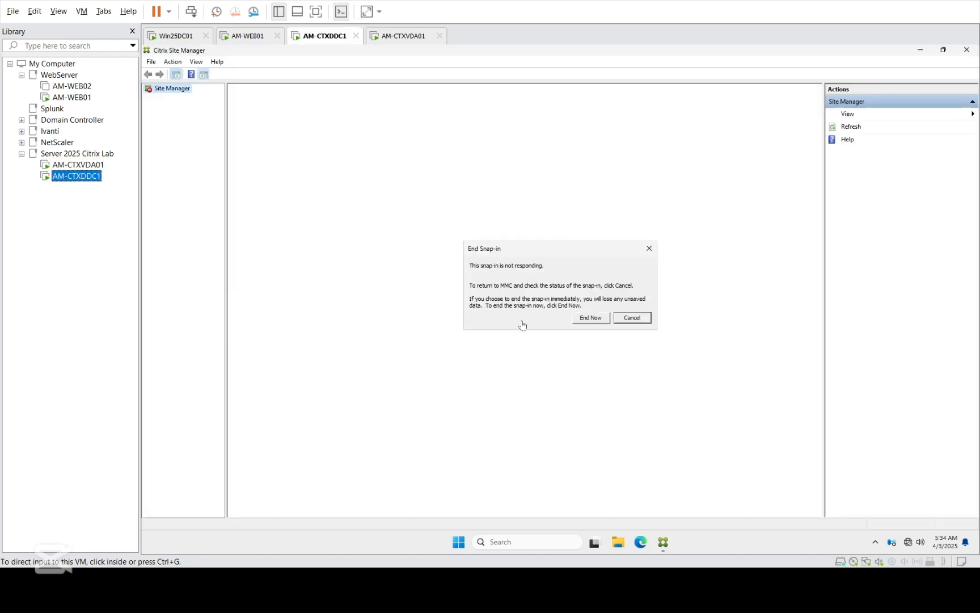
click(632, 318)
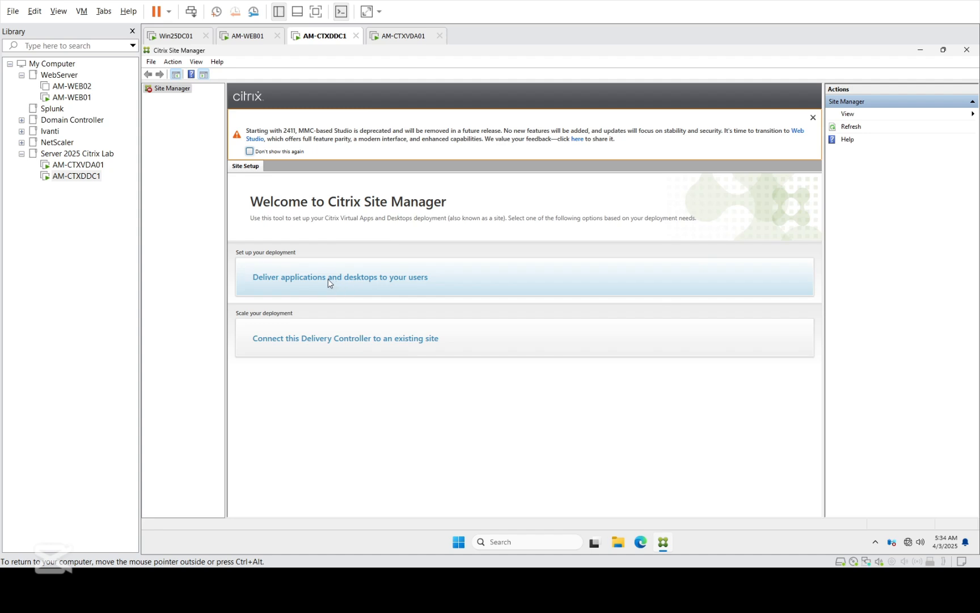
Step: Hide the deprecation notice, start a site named CitrixCVAD, and review the default Databases page
click(249, 152)
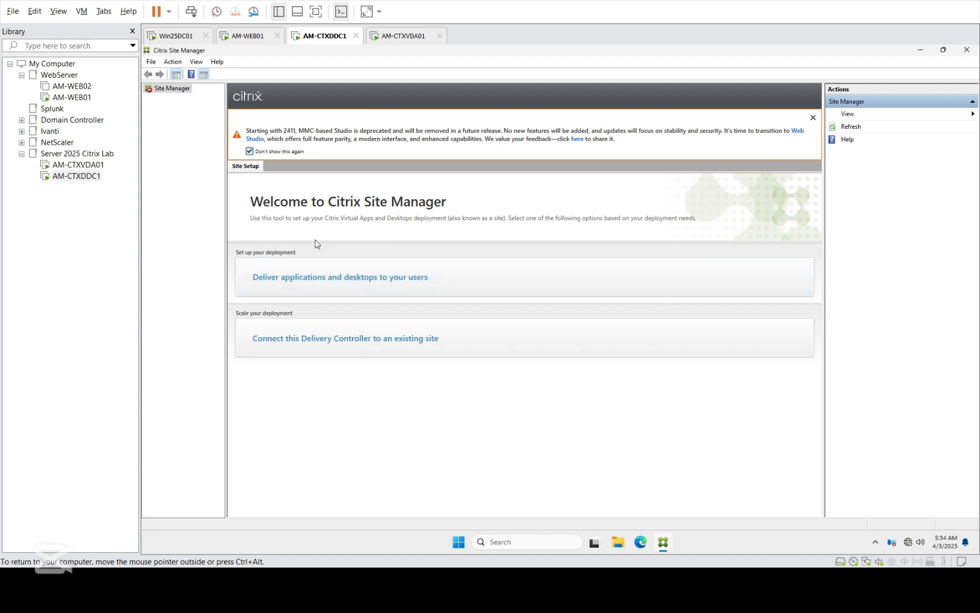
click(323, 275)
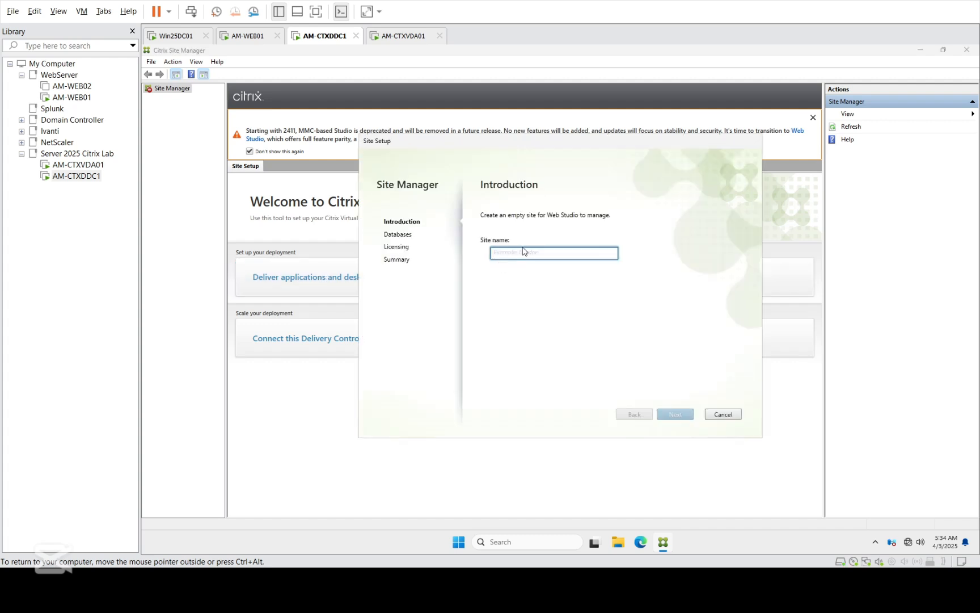
text(CitrixCVAD)
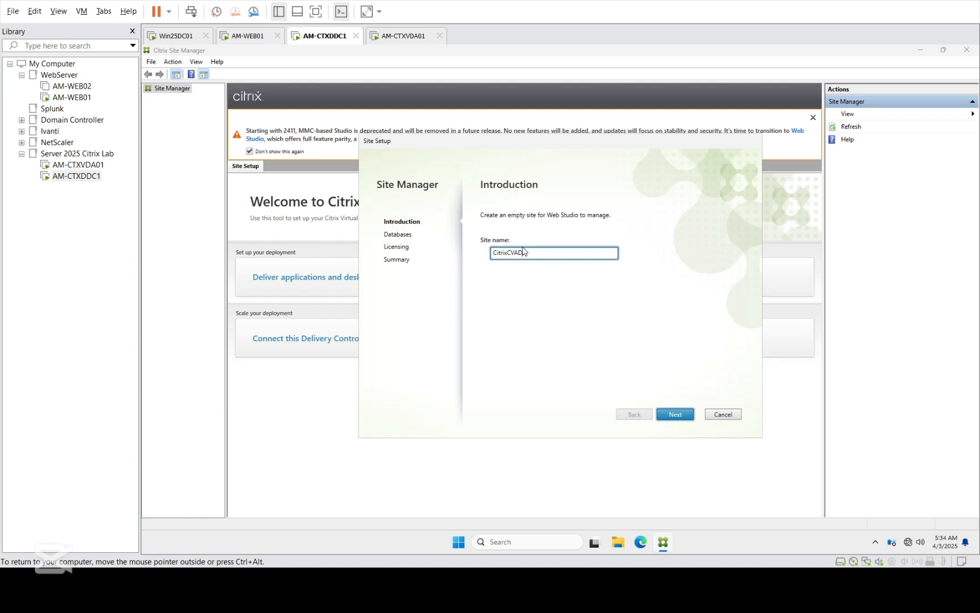
click(680, 419)
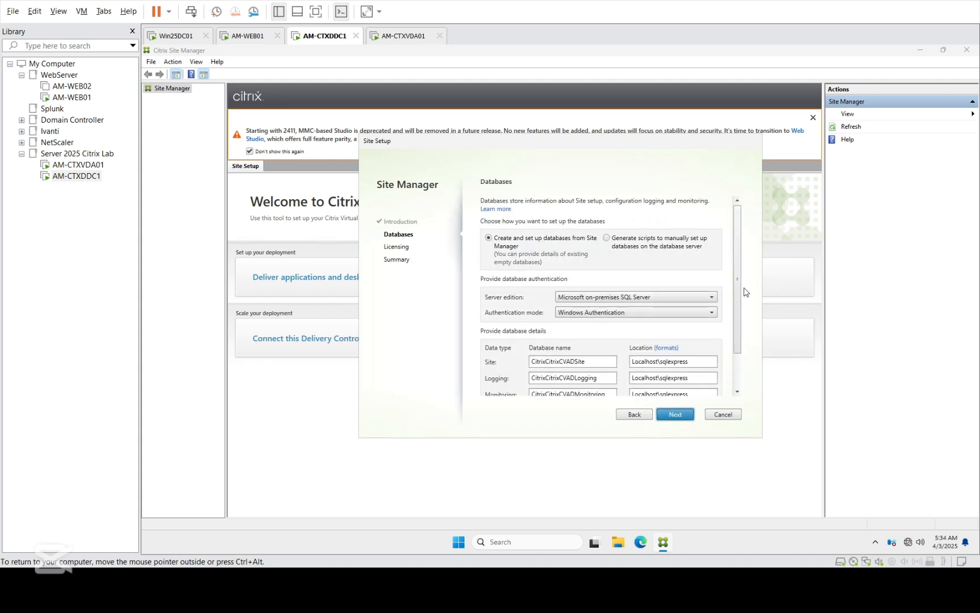
scroll(740, 294, down, 2)
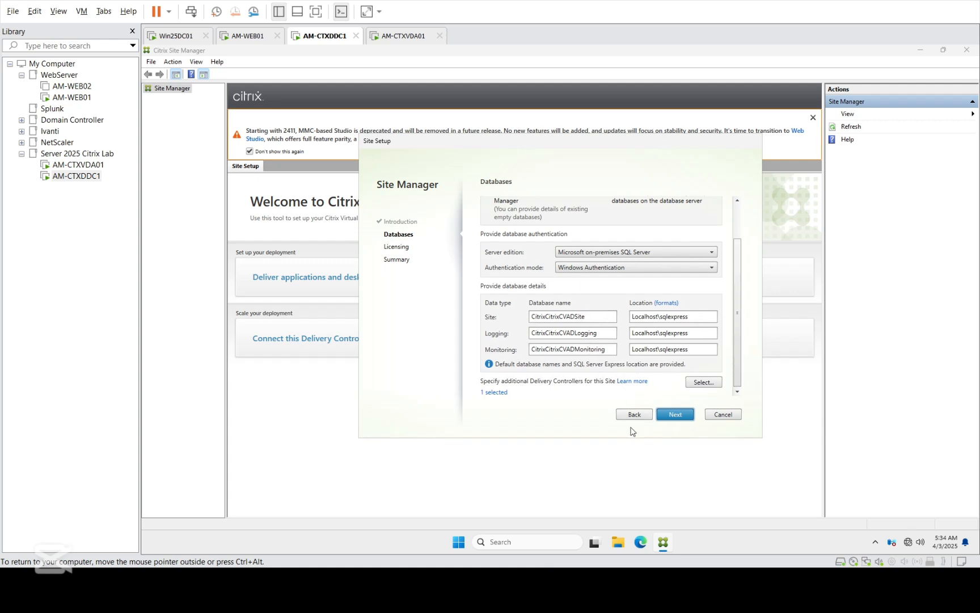
Step: Accept the default SQL Express databases and let validation reach the Licensing page
click(685, 419)
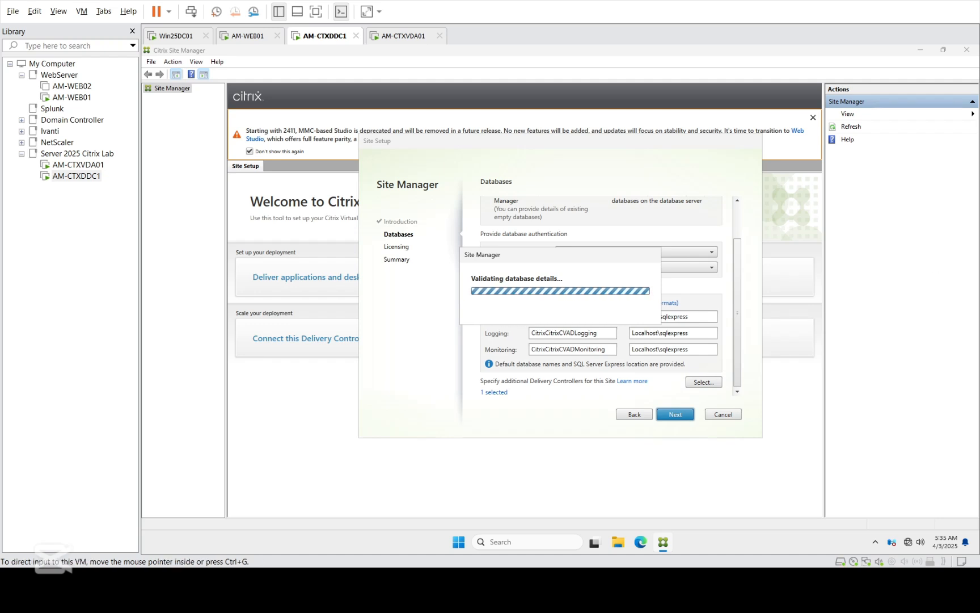
click(78, 165)
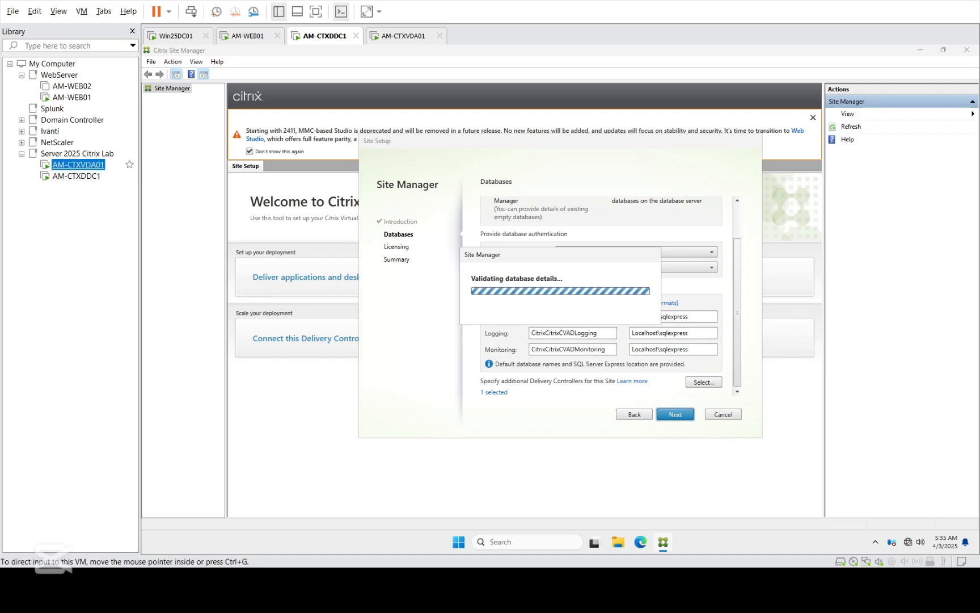
click(77, 176)
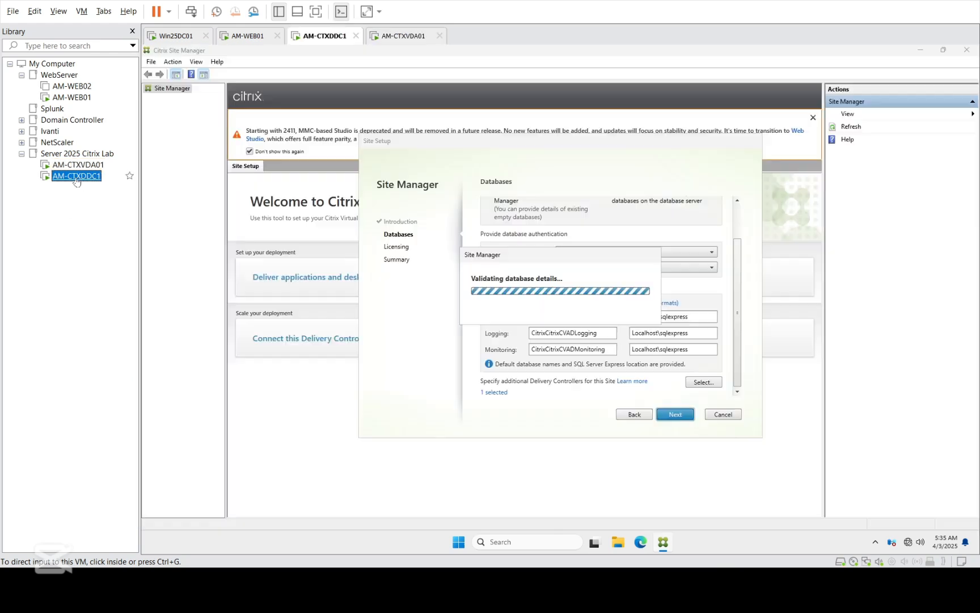
click(505, 259)
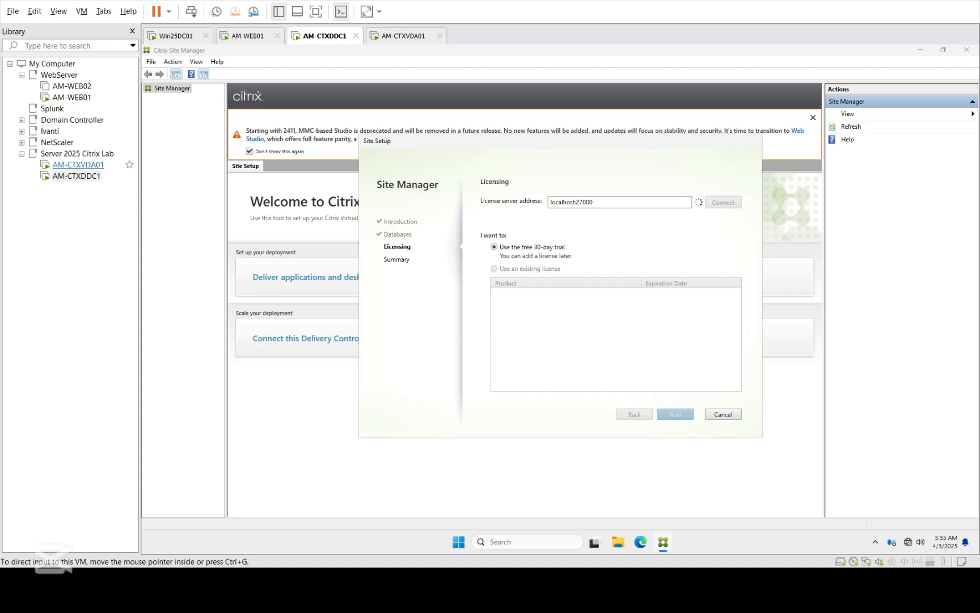
Step: Connect to license server localhost:27000, keep the free 30-day trial, and continue
click(79, 165)
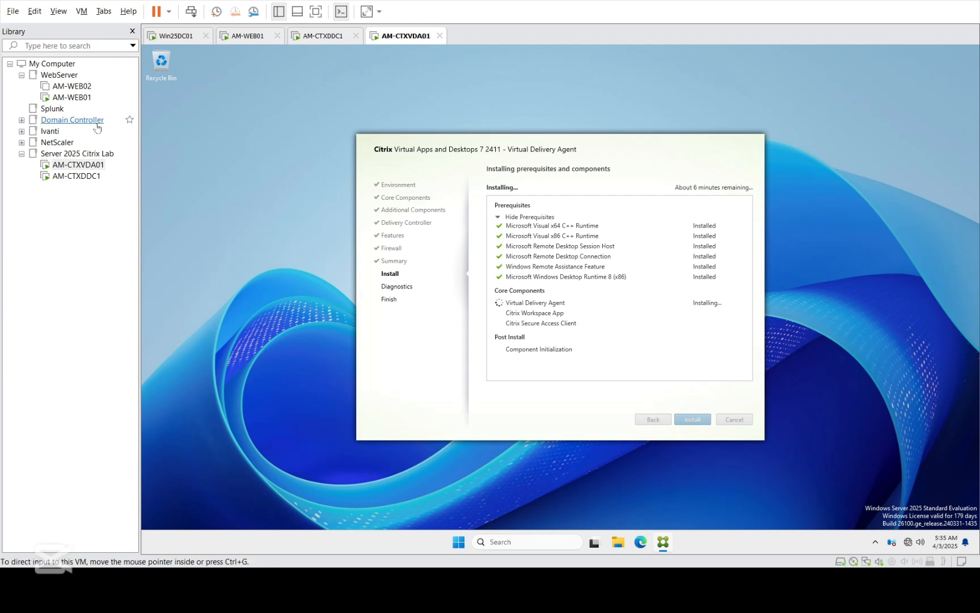
click(85, 178)
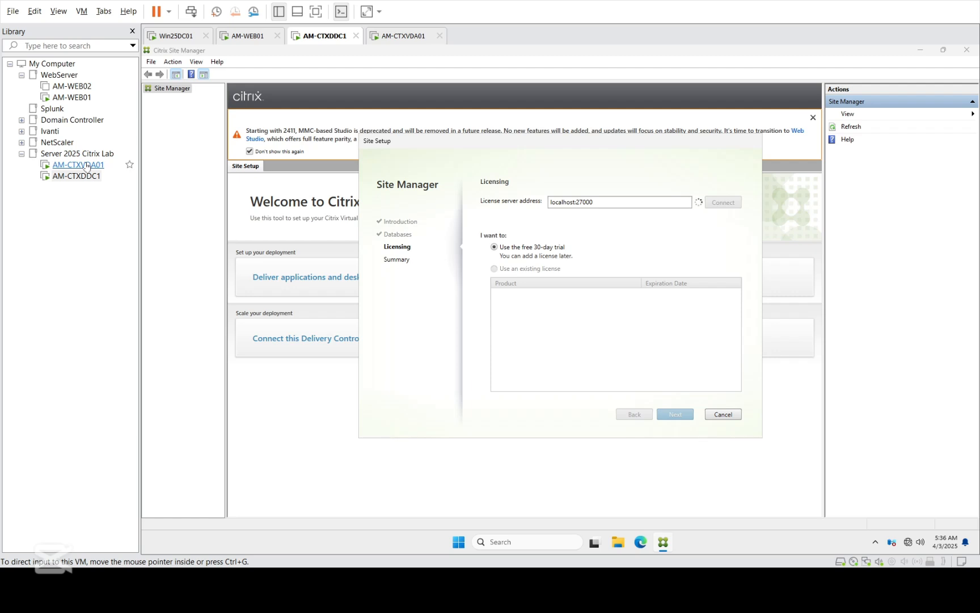
click(625, 206)
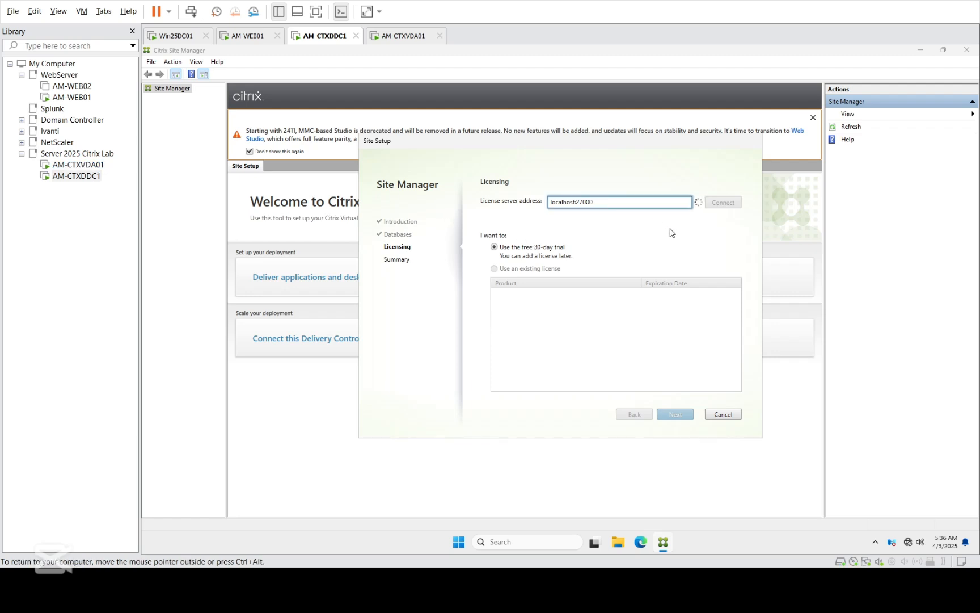
click(66, 166)
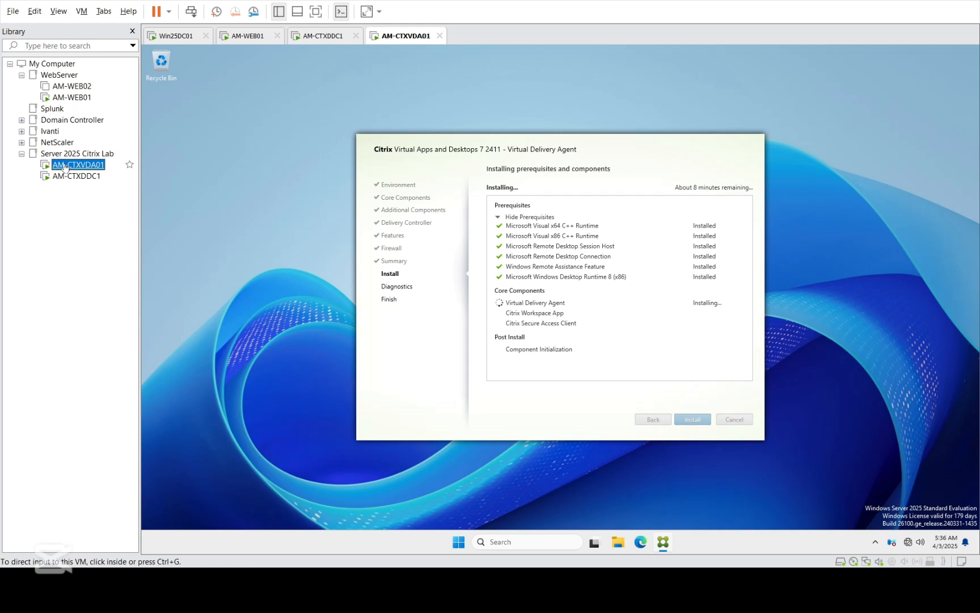
click(588, 148)
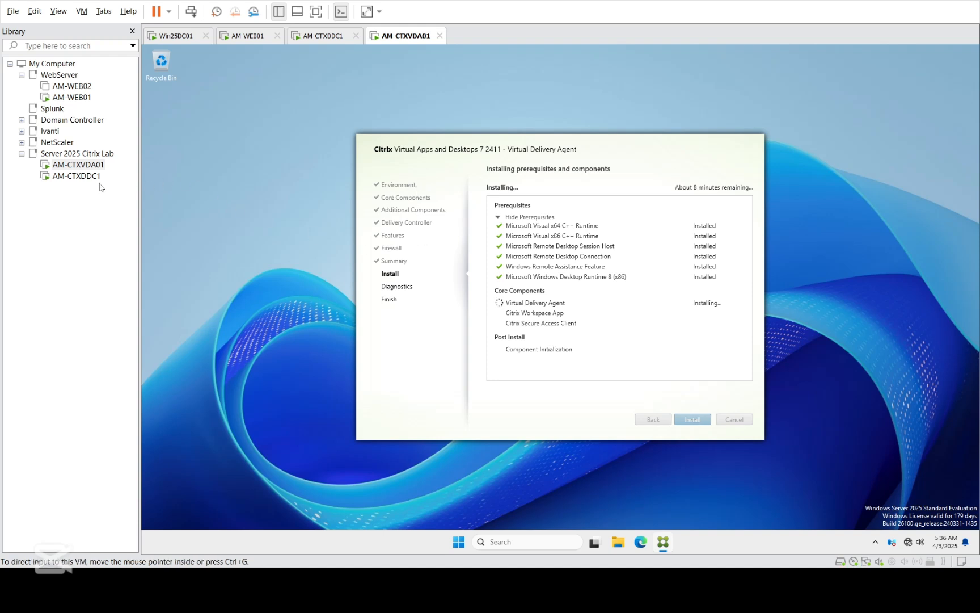
click(75, 176)
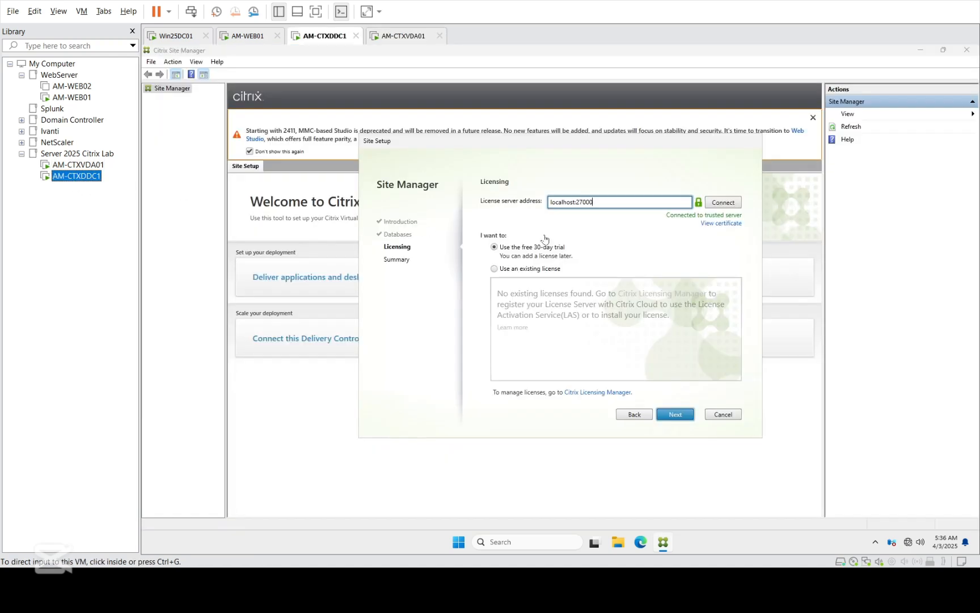
click(681, 418)
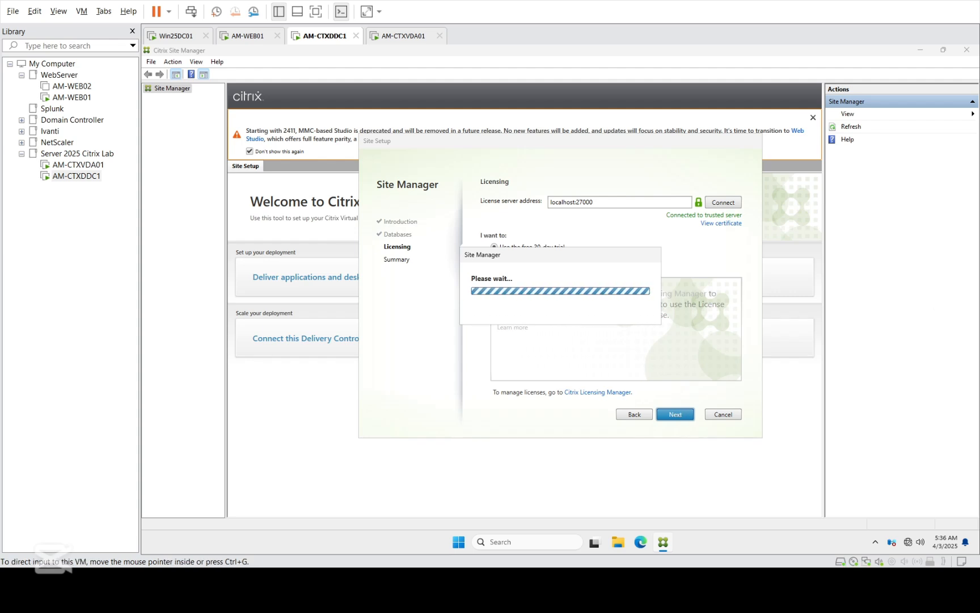
click(69, 166)
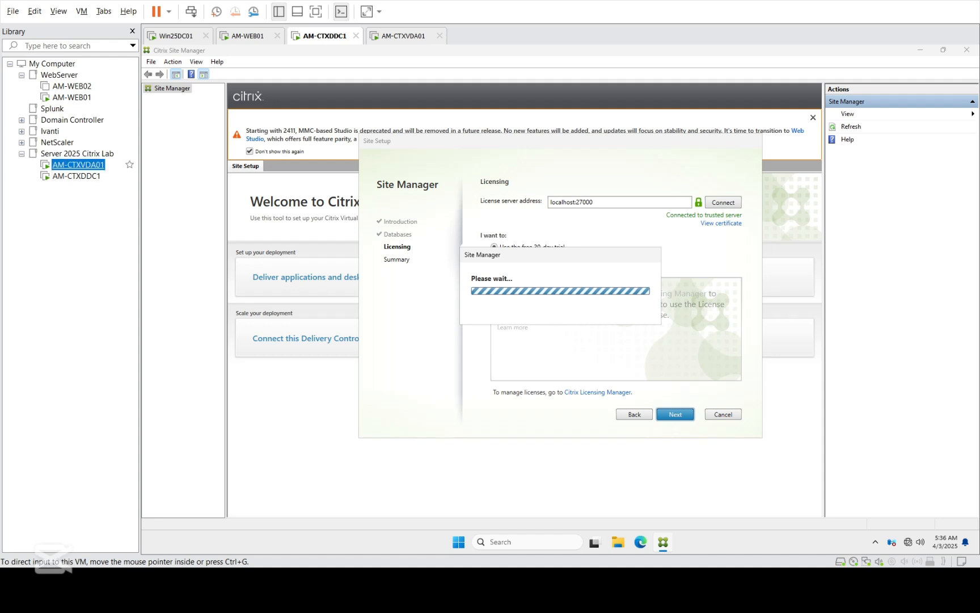
Step: Finish the Summary to create the CitrixCVAD site while monitoring AM-CTXVDA01's VDA install
click(63, 177)
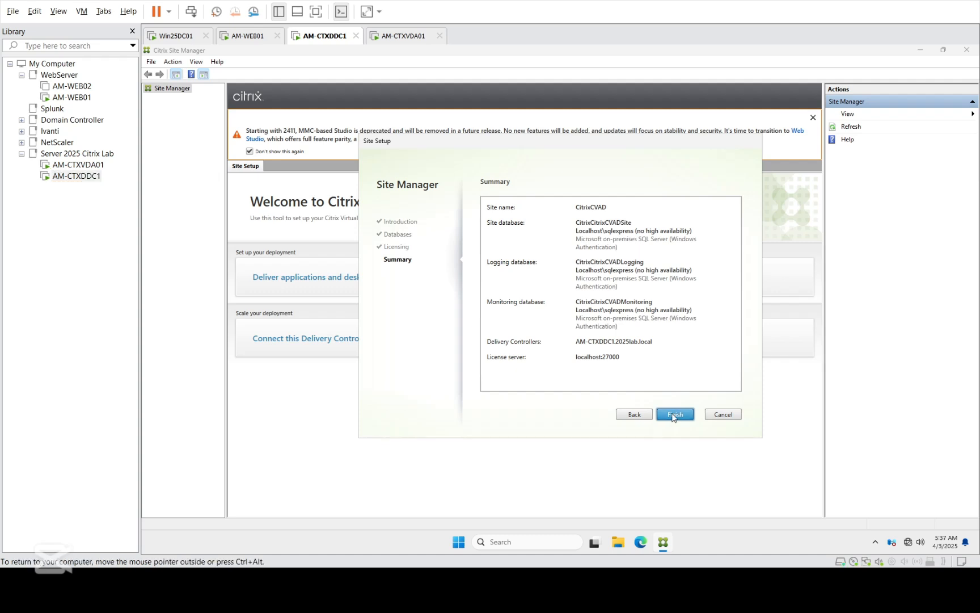
click(675, 414)
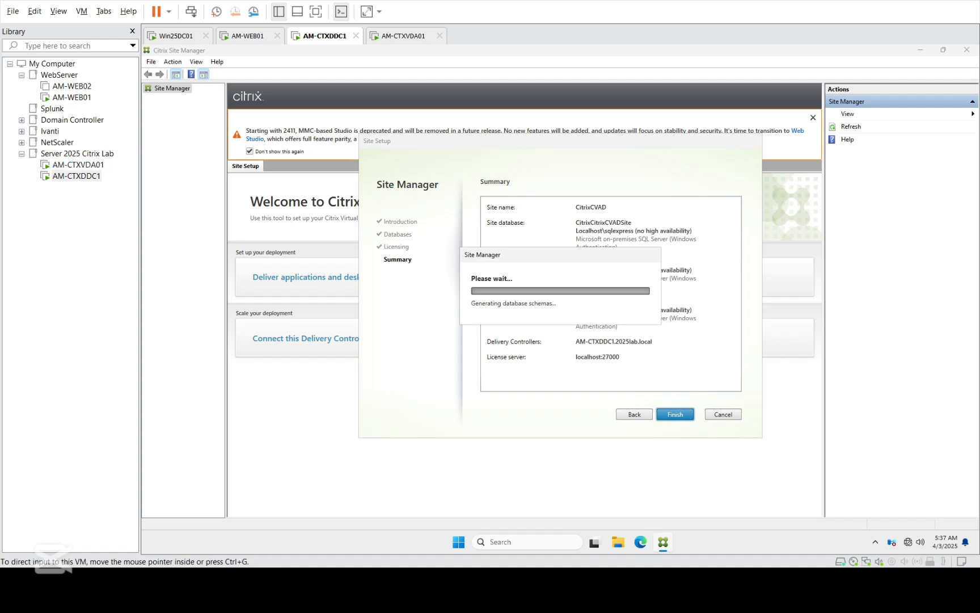
click(127, 163)
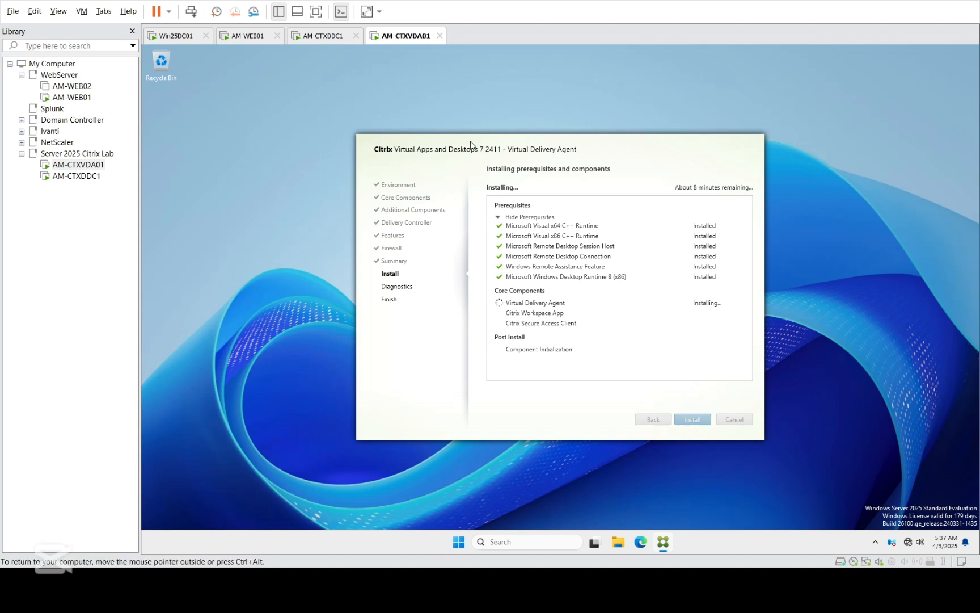
click(90, 179)
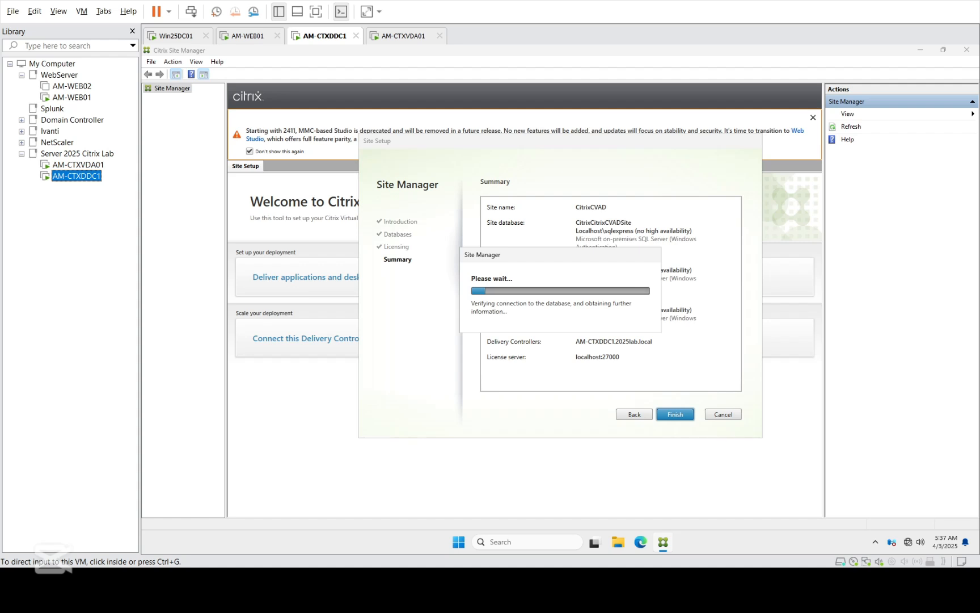
click(78, 164)
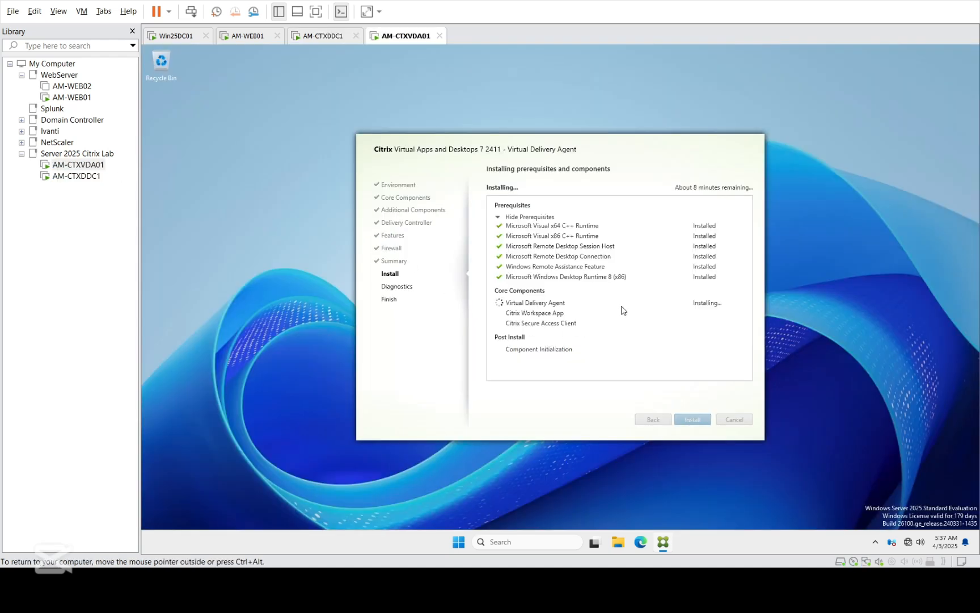
click(84, 177)
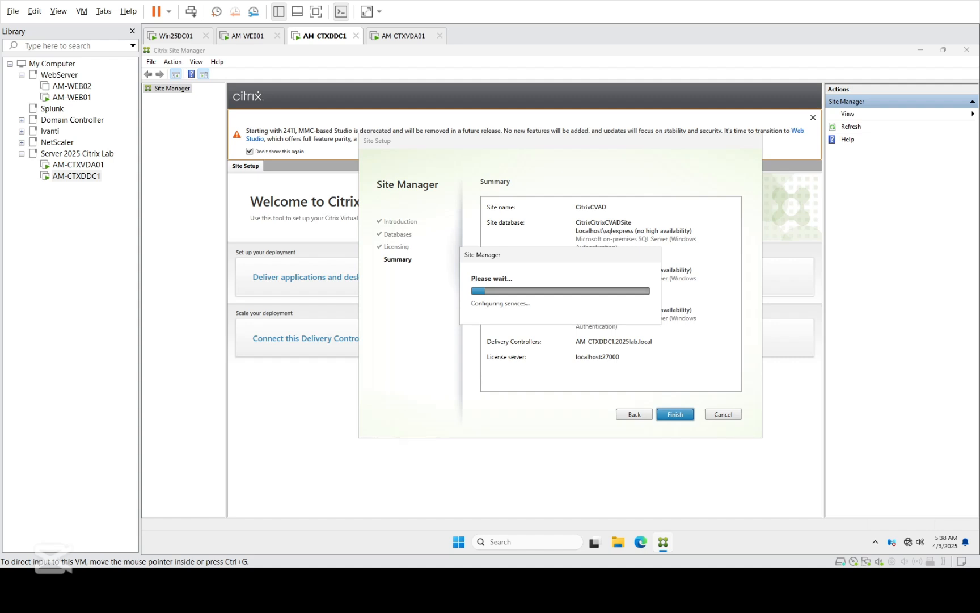
click(78, 164)
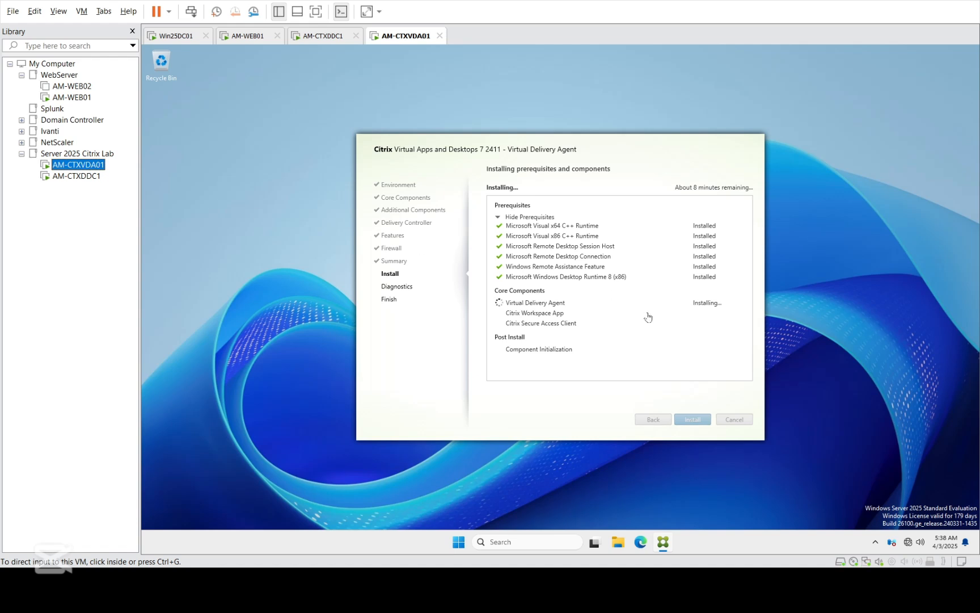
Step: Refresh AM-CTXVDA01's desktop, then return to AM-CTXDDC1's site creation progress
right_click(229, 186)
right_click(230, 185)
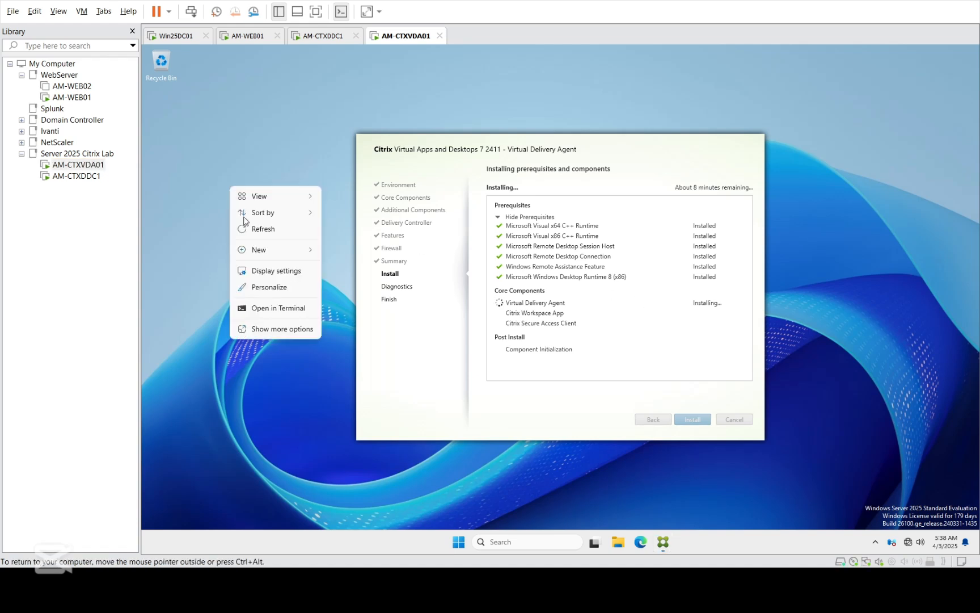
click(250, 230)
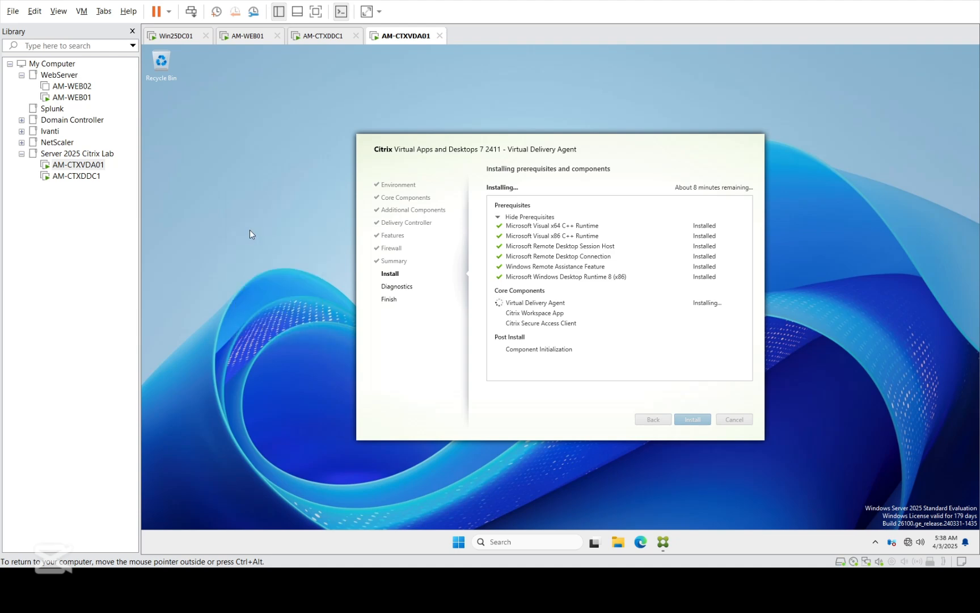
click(76, 176)
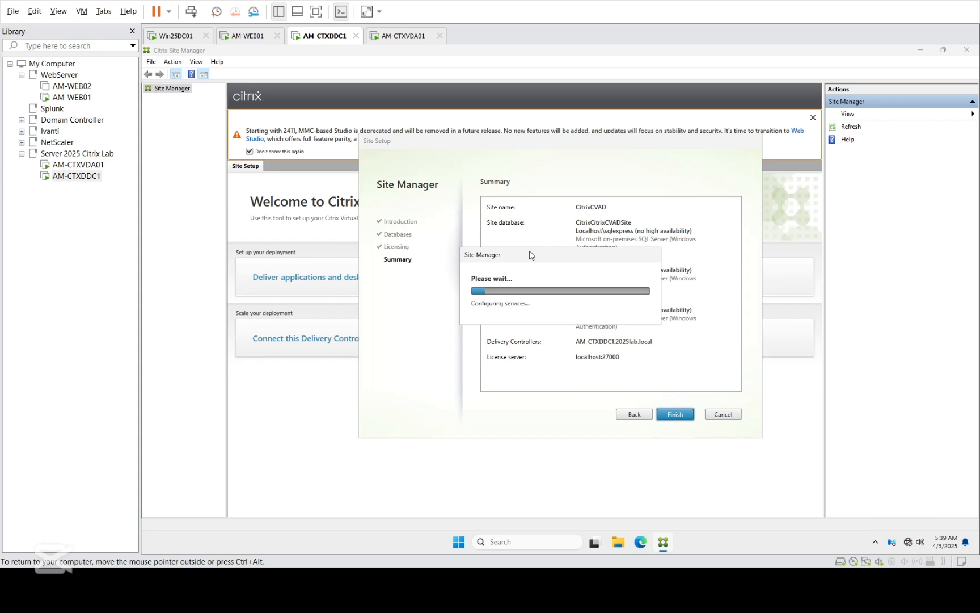
Step: Move the VDA installer window up and left on AM-CTXVDA01
click(78, 165)
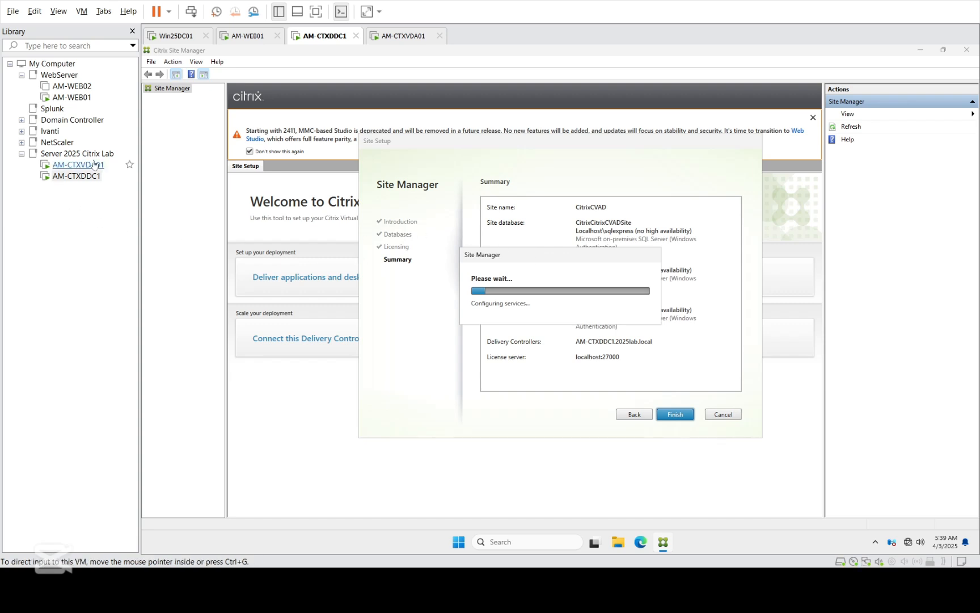
click(94, 164)
click(547, 234)
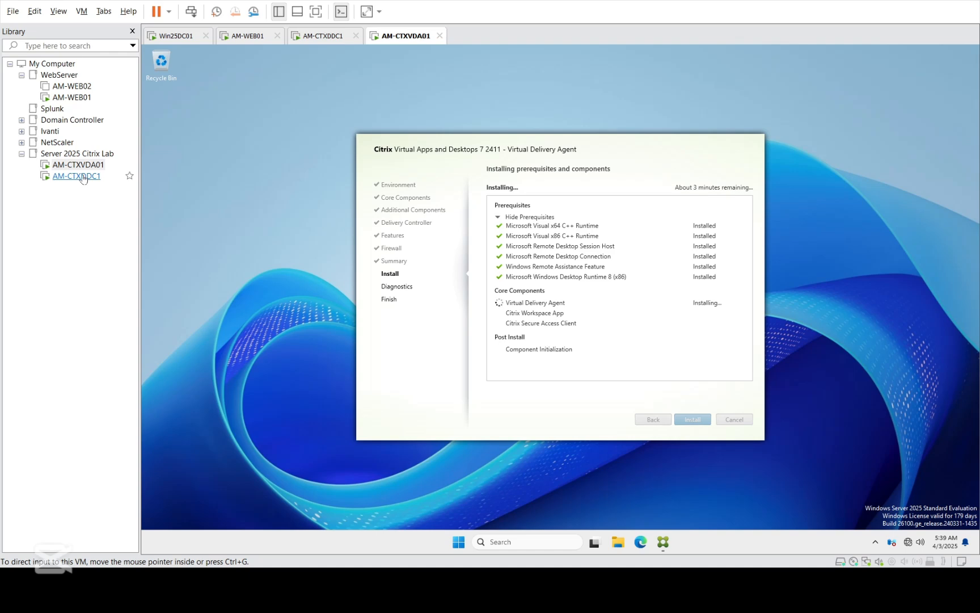
drag(440, 151, 342, 116)
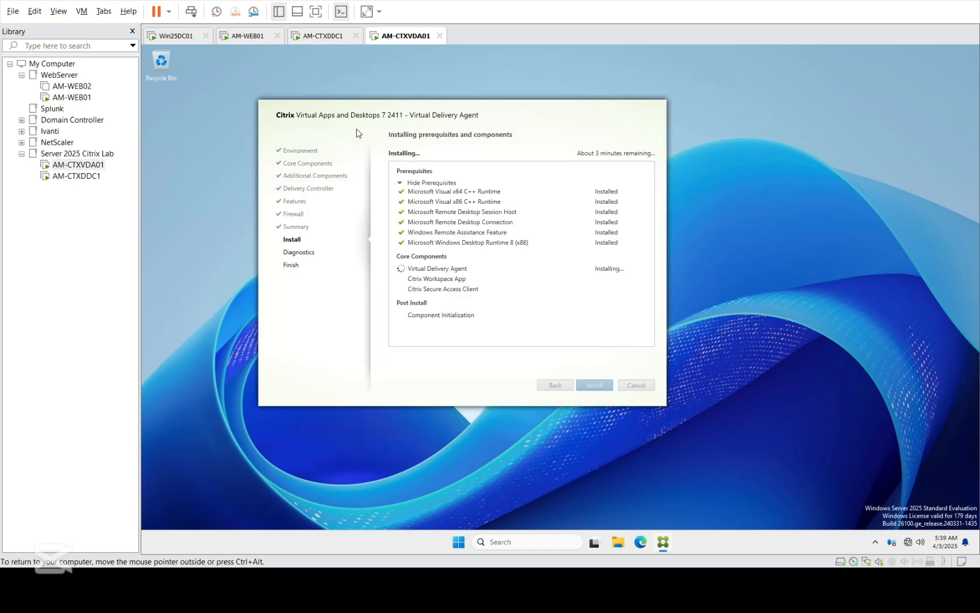
Step: Bring up AM-CTXDDC1's taskbar context menu to reach Task Manager
click(76, 176)
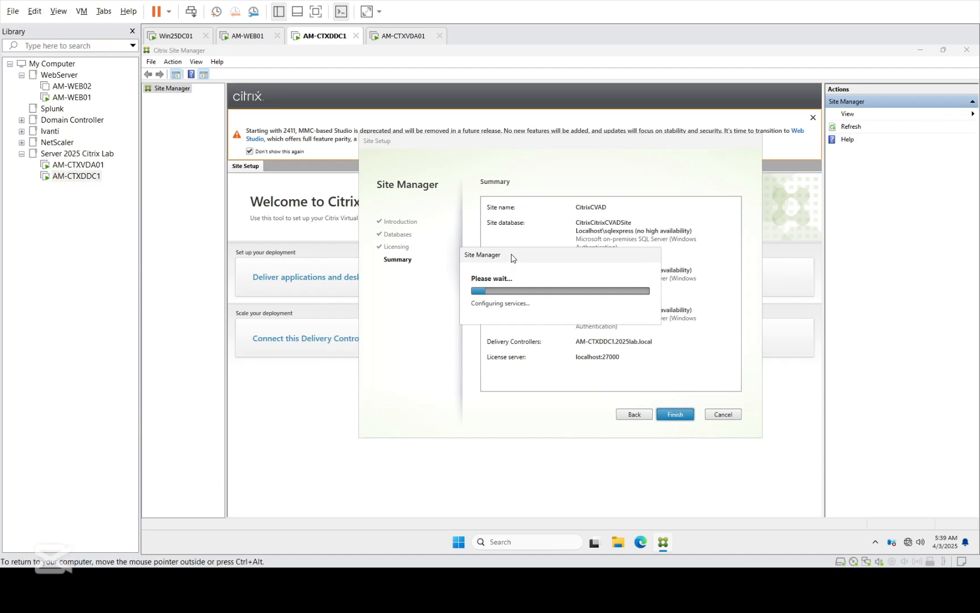
click(797, 539)
right_click(832, 534)
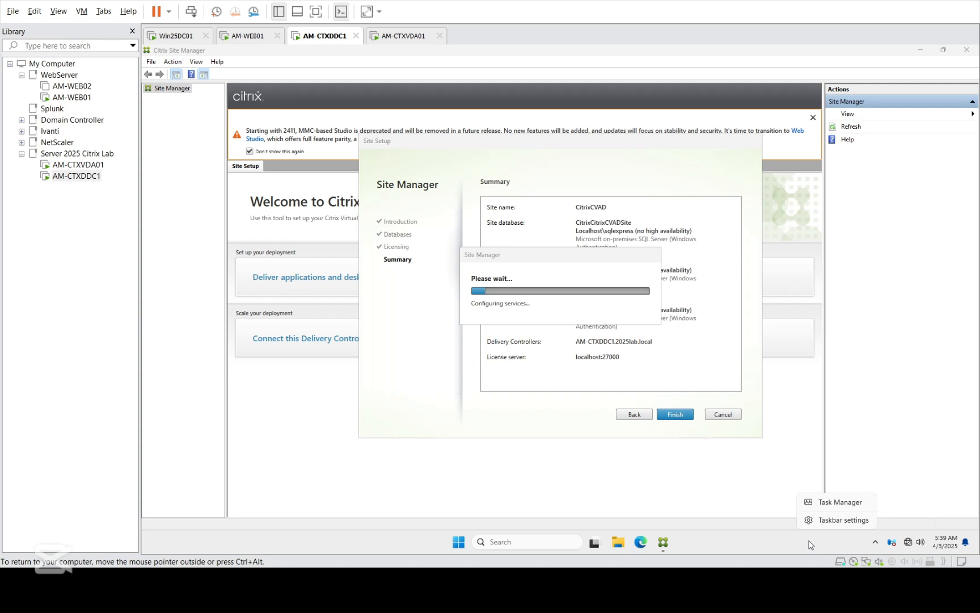
click(839, 507)
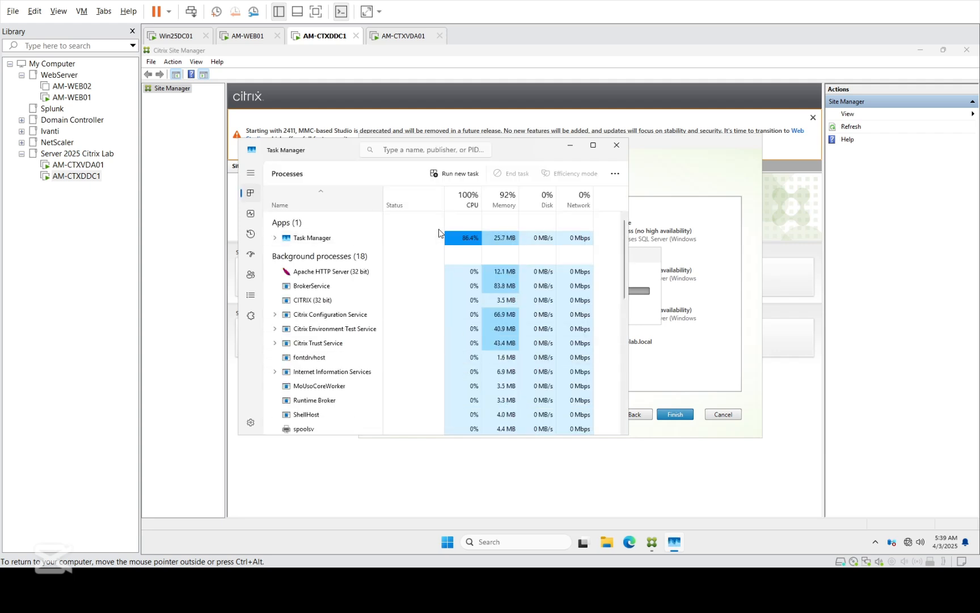
key(ctrl+alt)
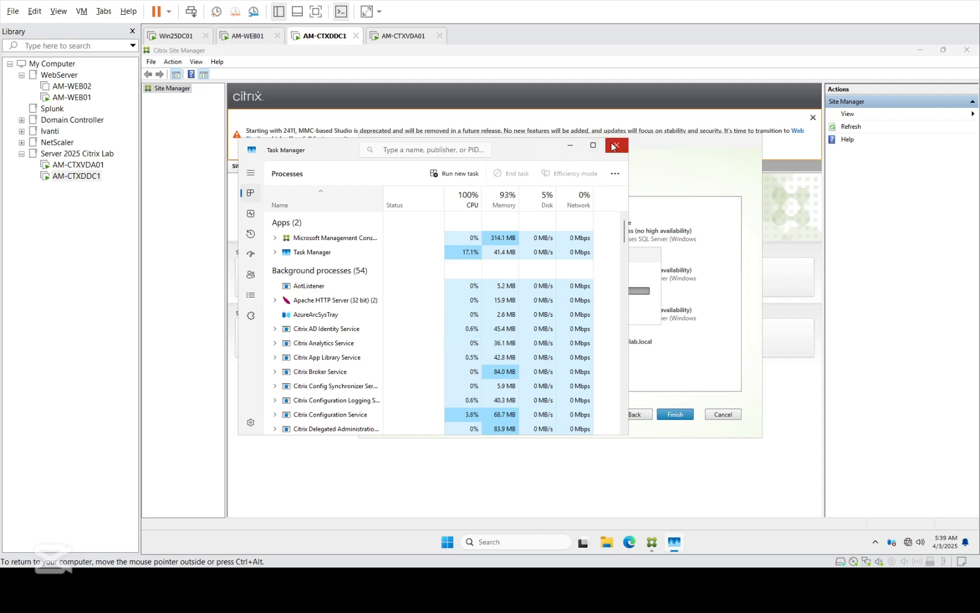
click(470, 203)
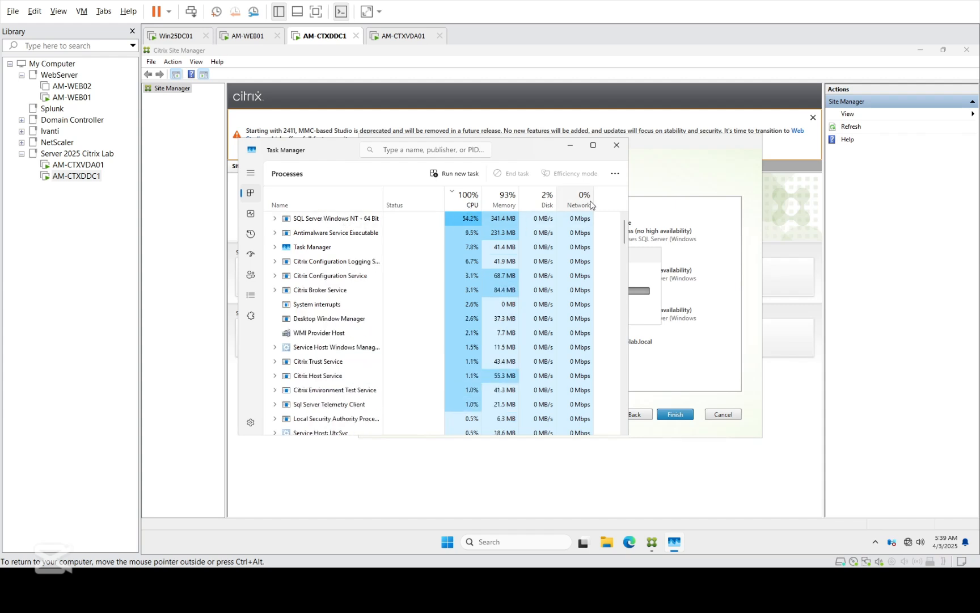
click(617, 145)
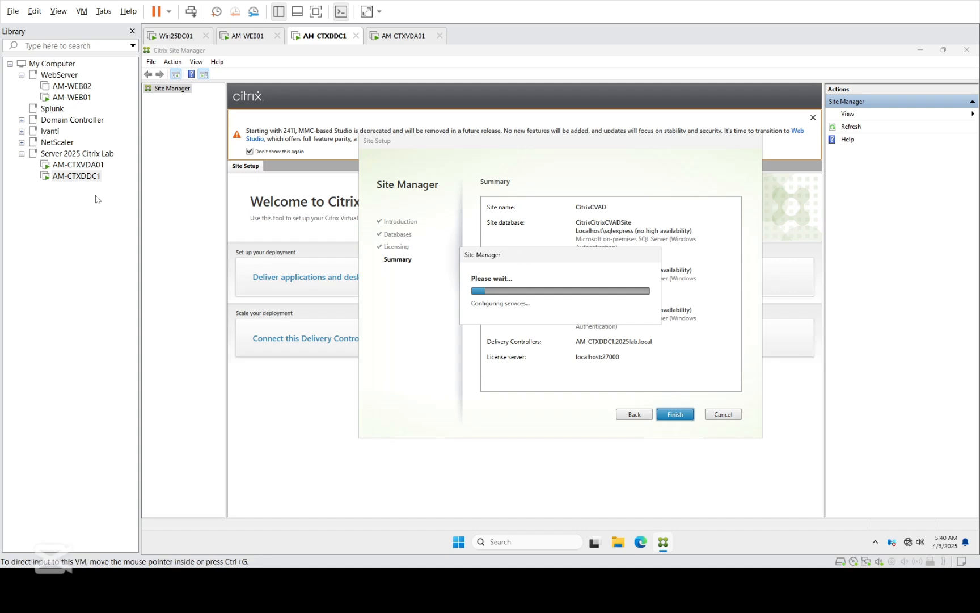
click(92, 166)
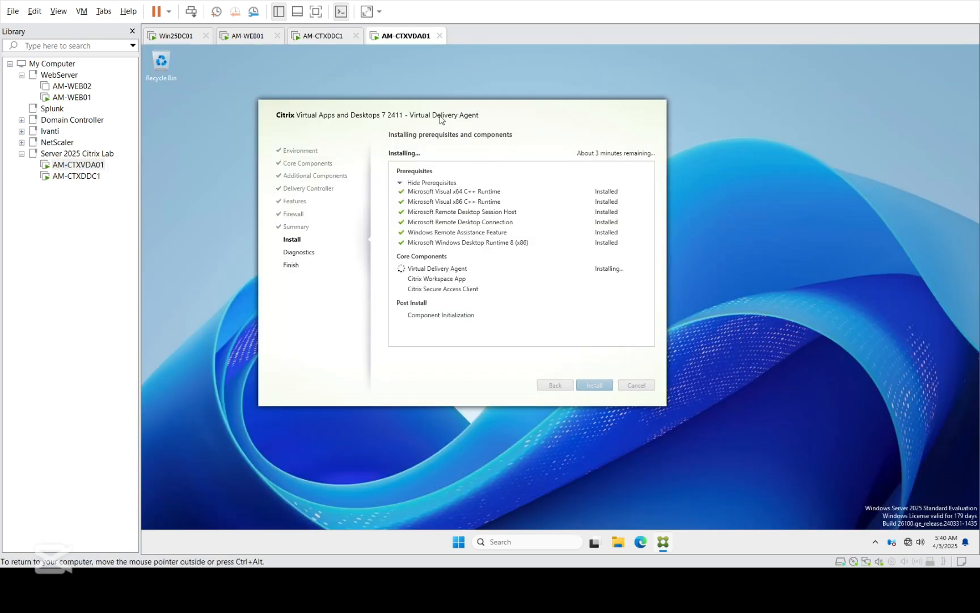
click(80, 176)
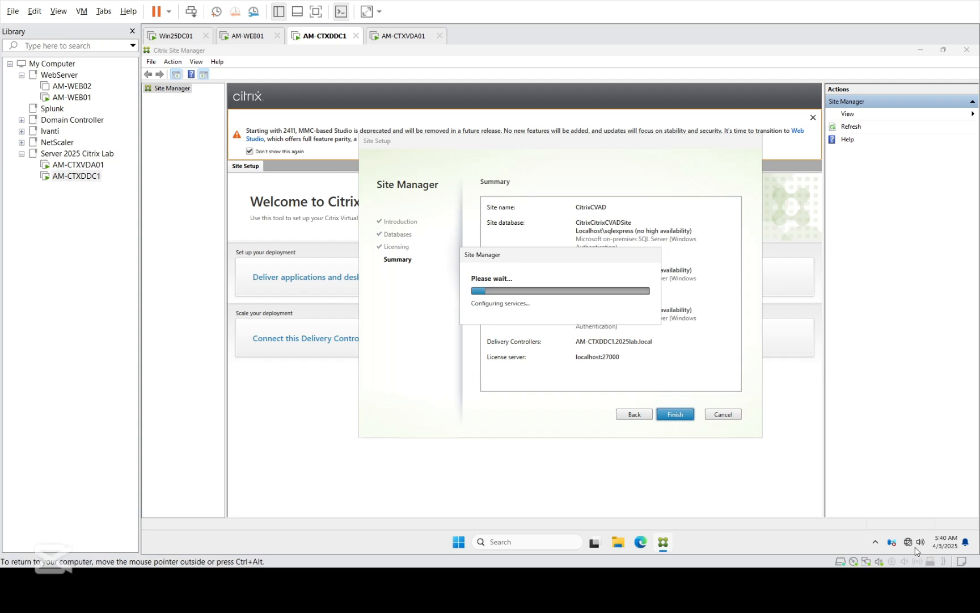
click(875, 545)
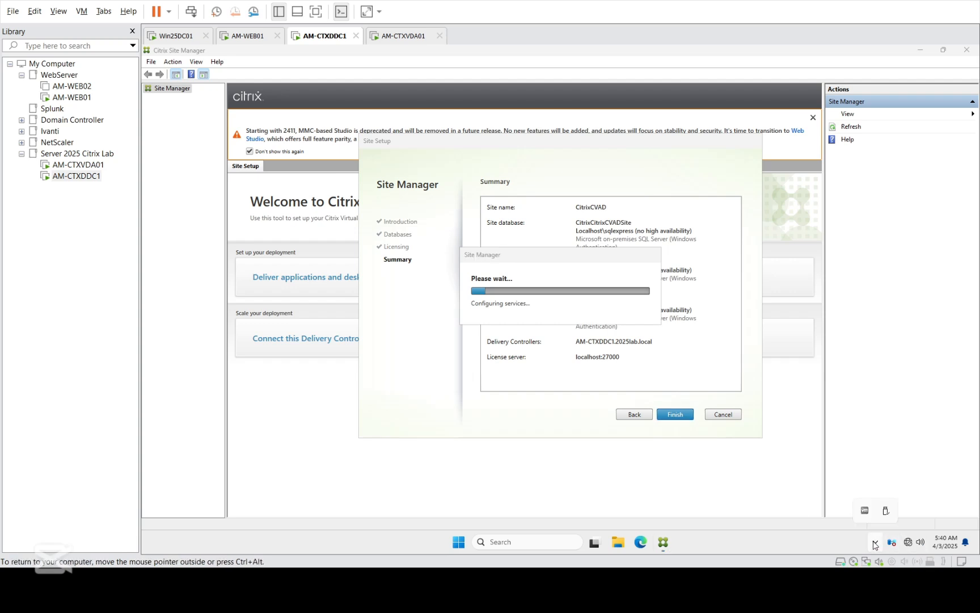
click(761, 536)
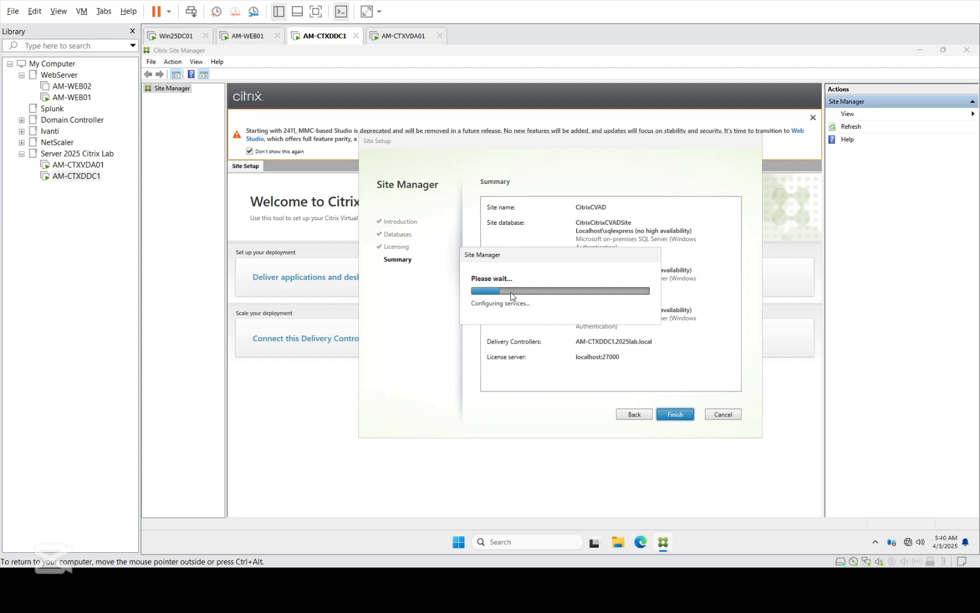
click(81, 165)
click(72, 177)
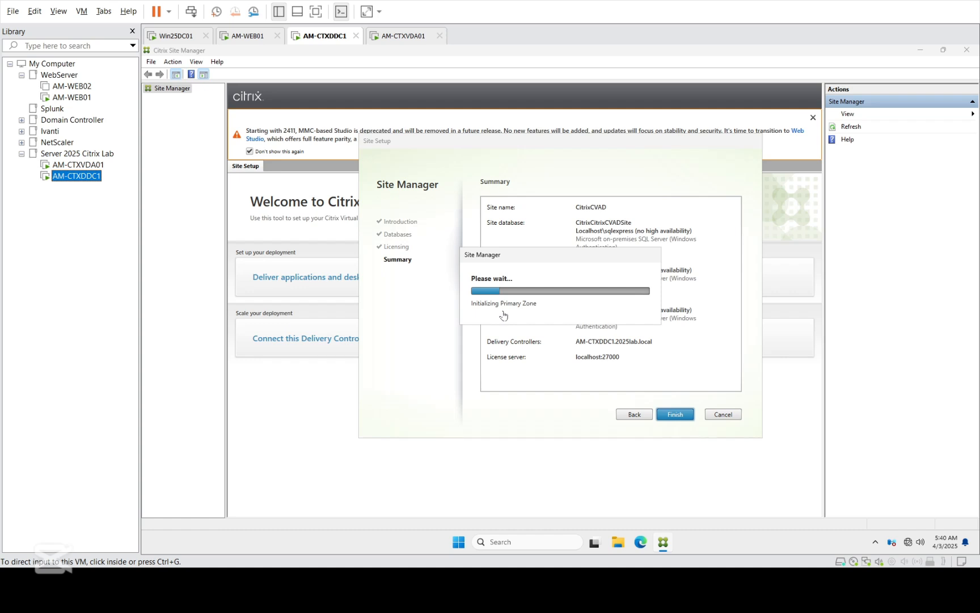
Step: Refresh the AM-CTXVDA01 desktop, glance at AM-CTXDDC1's site setup, then return to the VDA installer
click(73, 165)
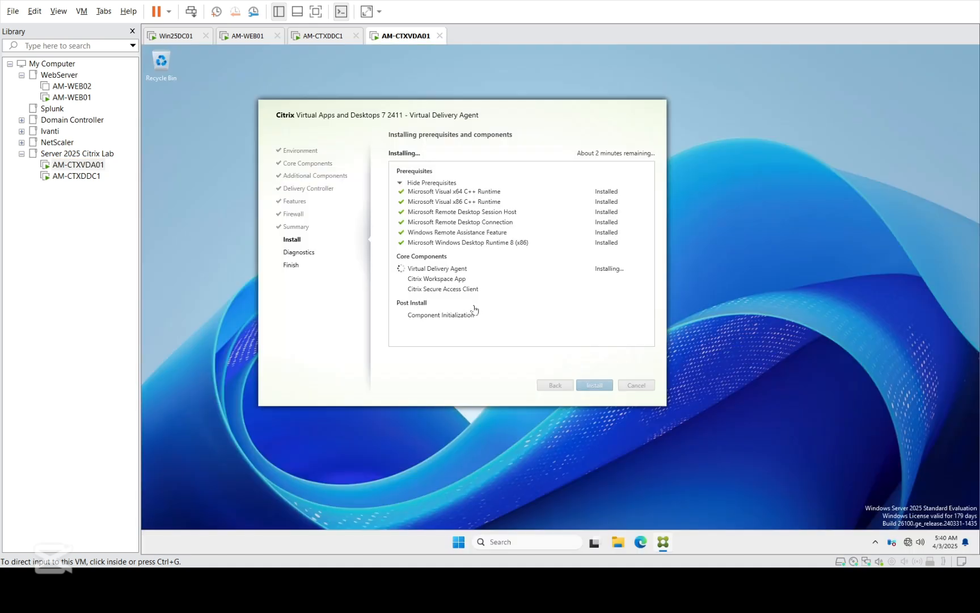
click(474, 308)
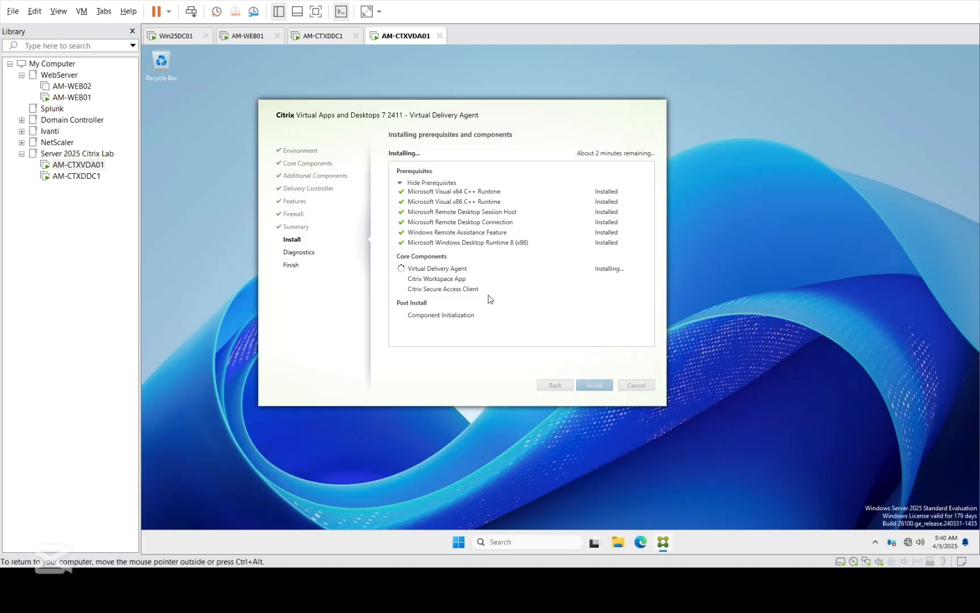
right_click(886, 308)
click(900, 342)
click(77, 176)
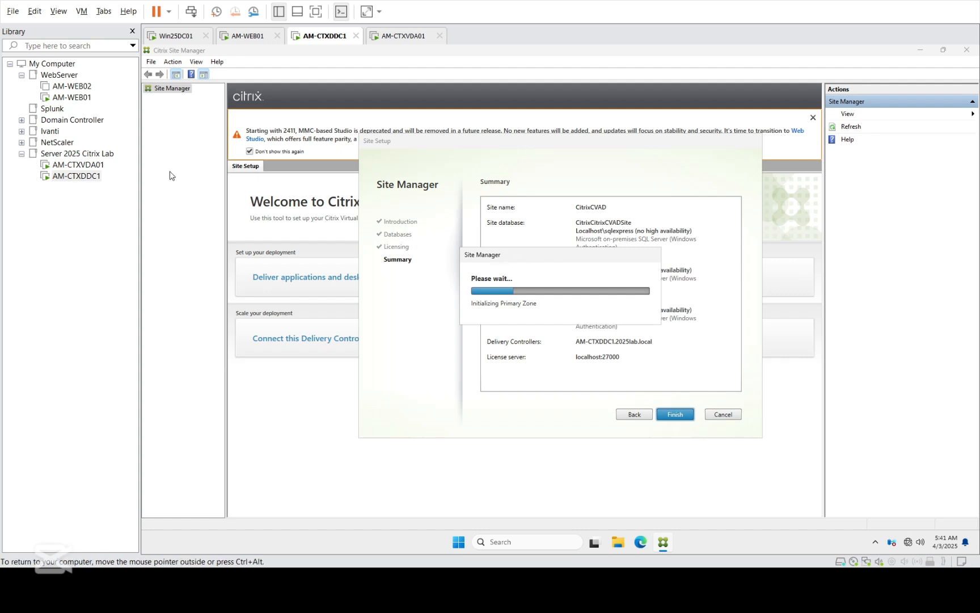
click(66, 168)
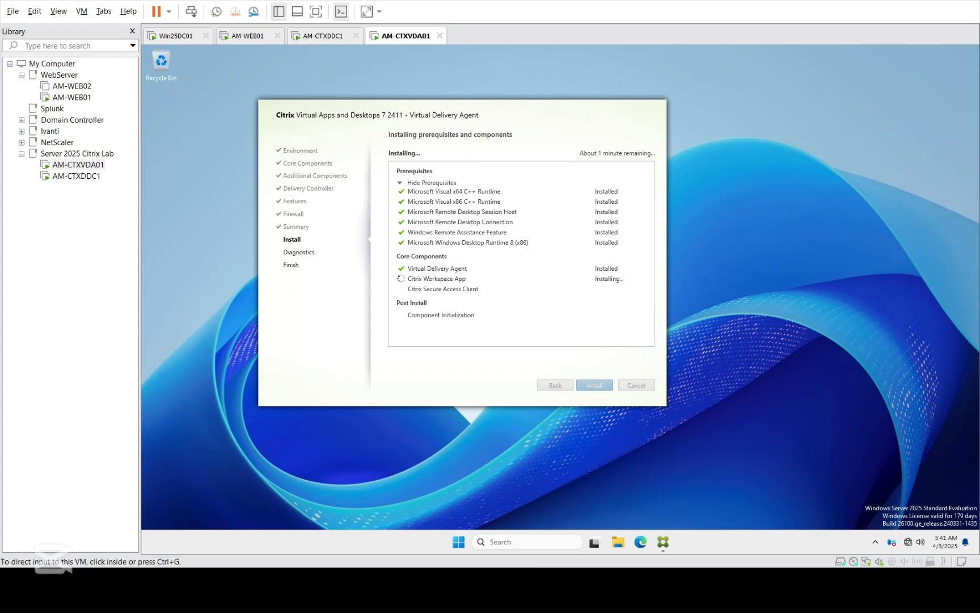
click(77, 176)
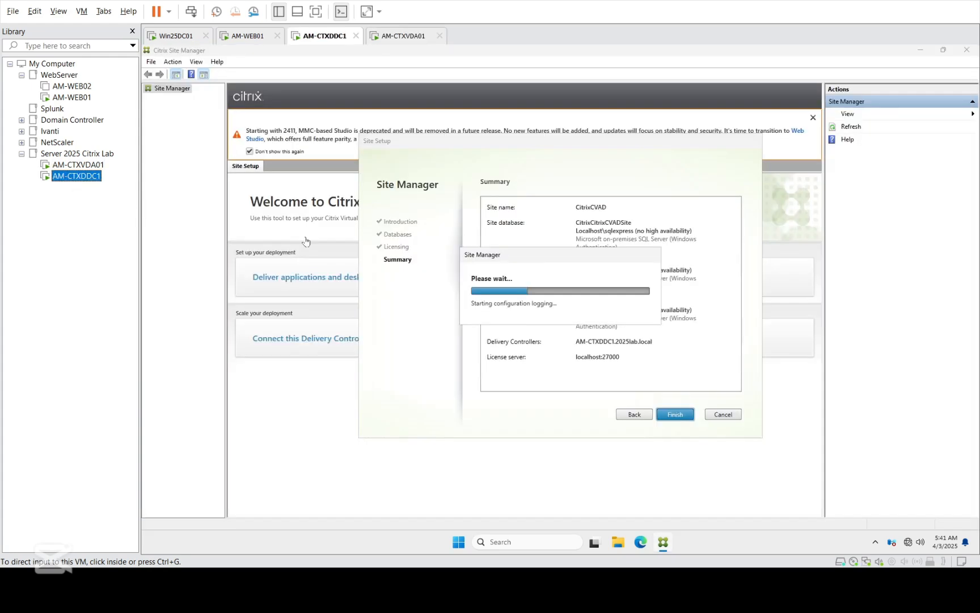
click(534, 270)
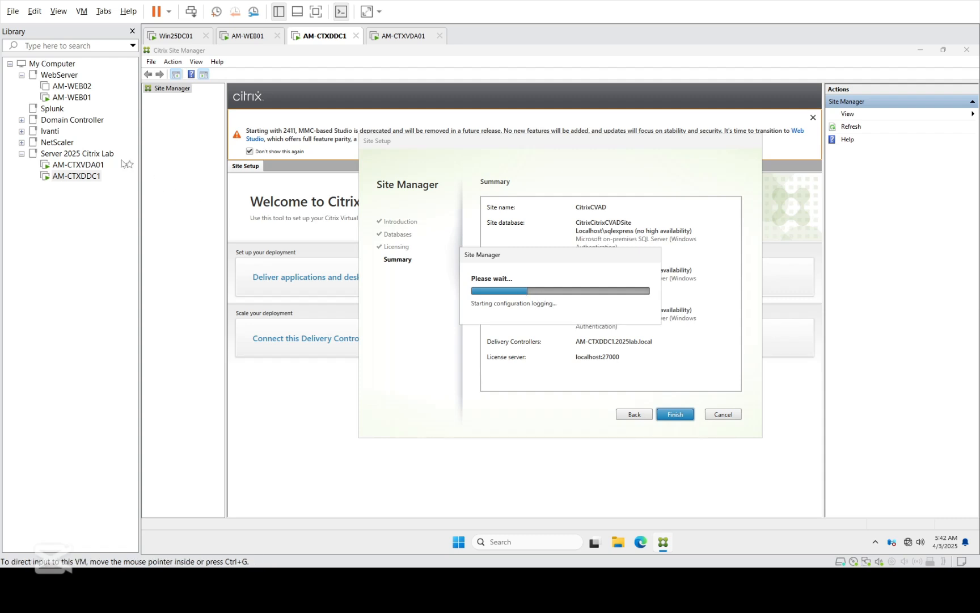
click(86, 167)
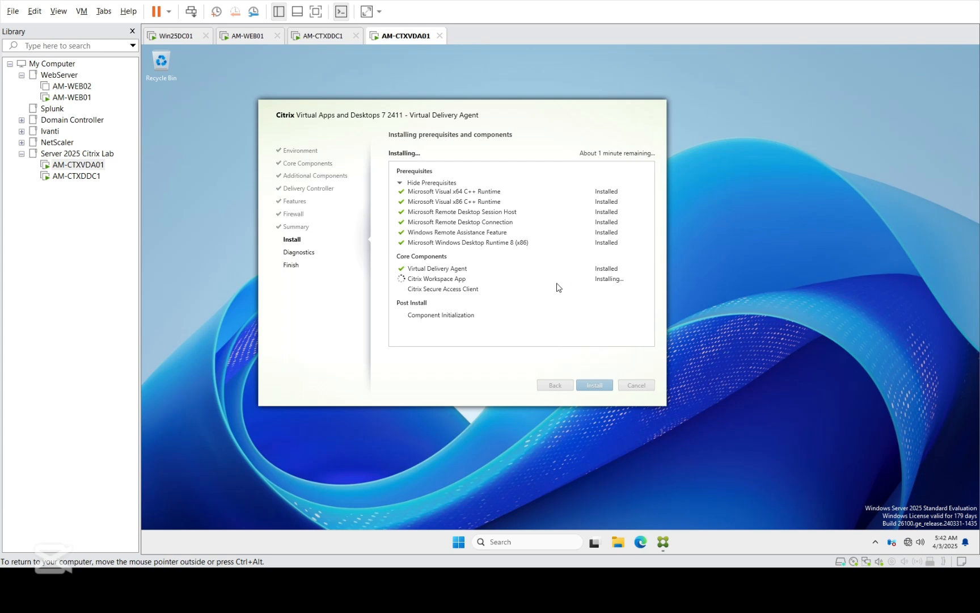
Step: Return to AM-CTXDDC1 so Site Manager can begin building the CitrixCVAD site
click(77, 176)
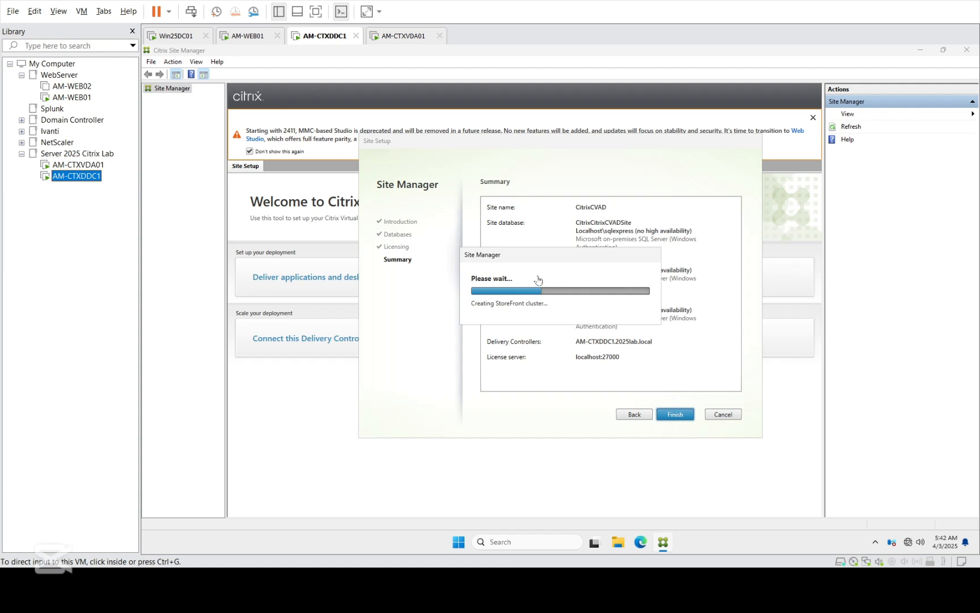
click(536, 256)
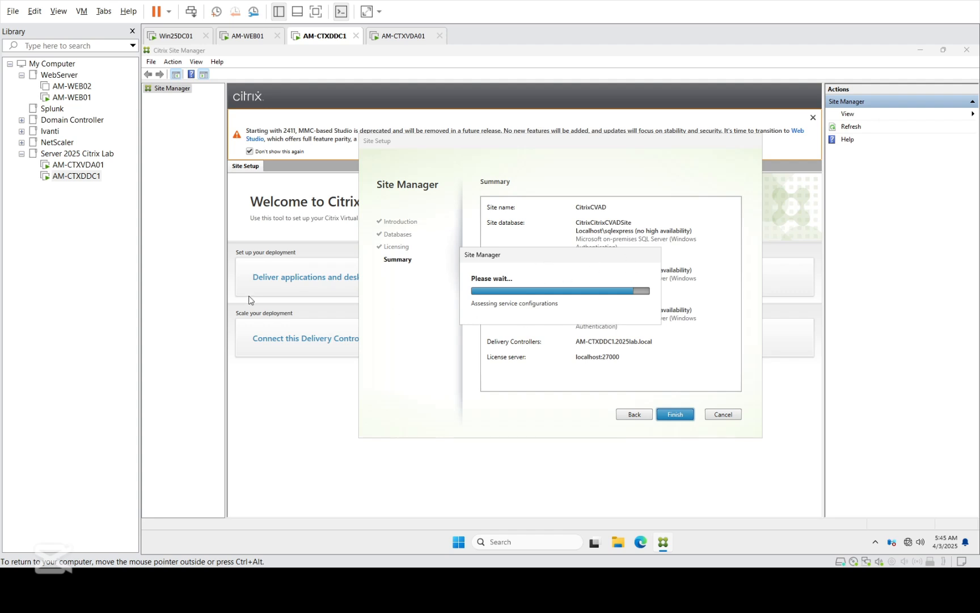
Step: Release input and alternate between AM-CTXVDA01 and AM-CTXDDC1 to check progress, opening the VDA taskbar menu
key(ctrl+alt)
click(95, 165)
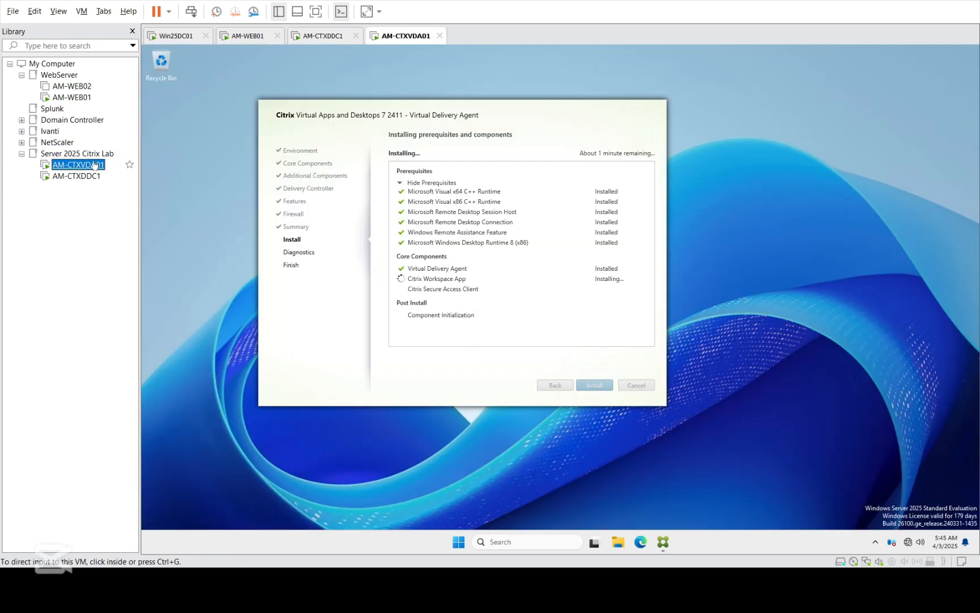
click(512, 311)
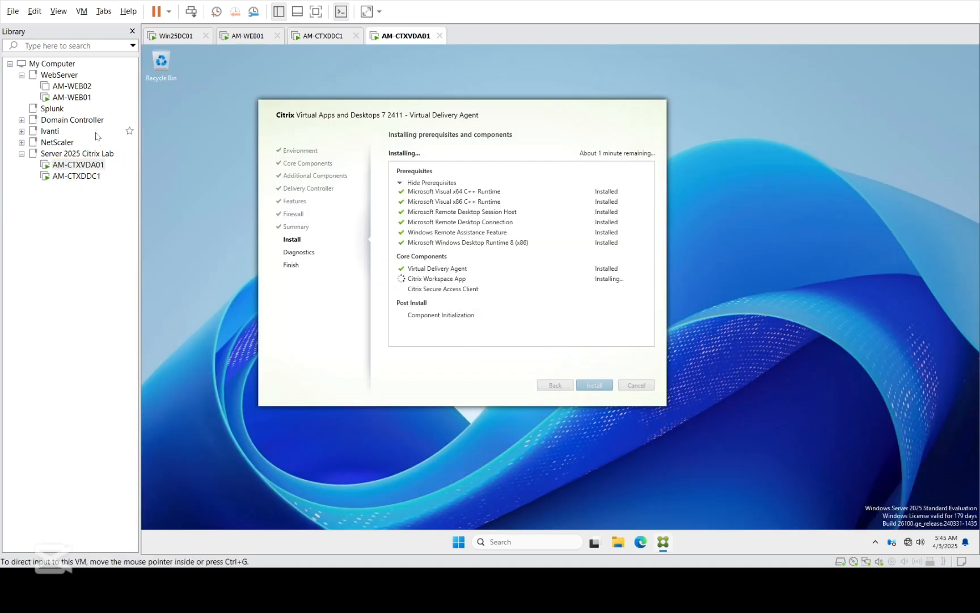
click(76, 177)
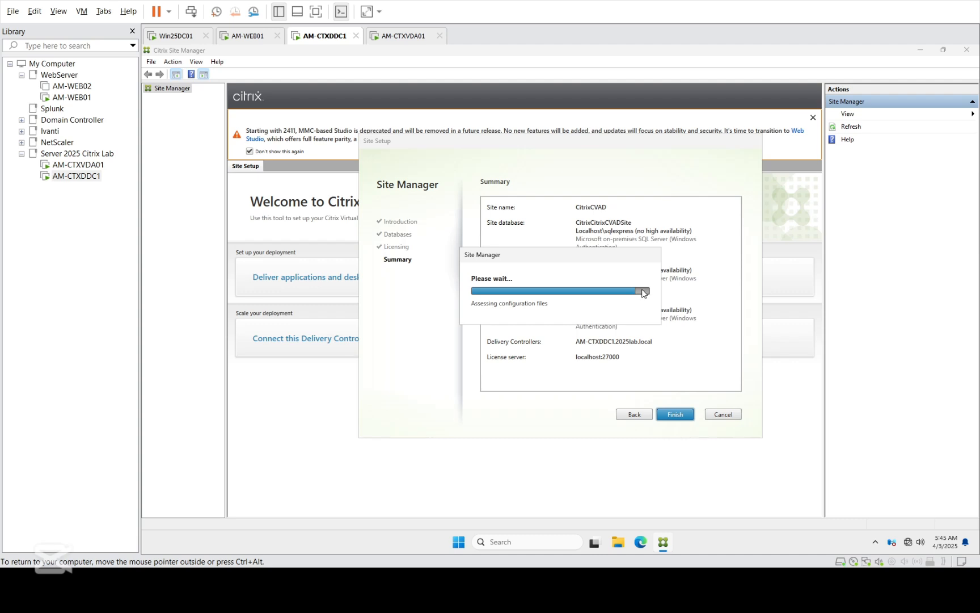
click(69, 166)
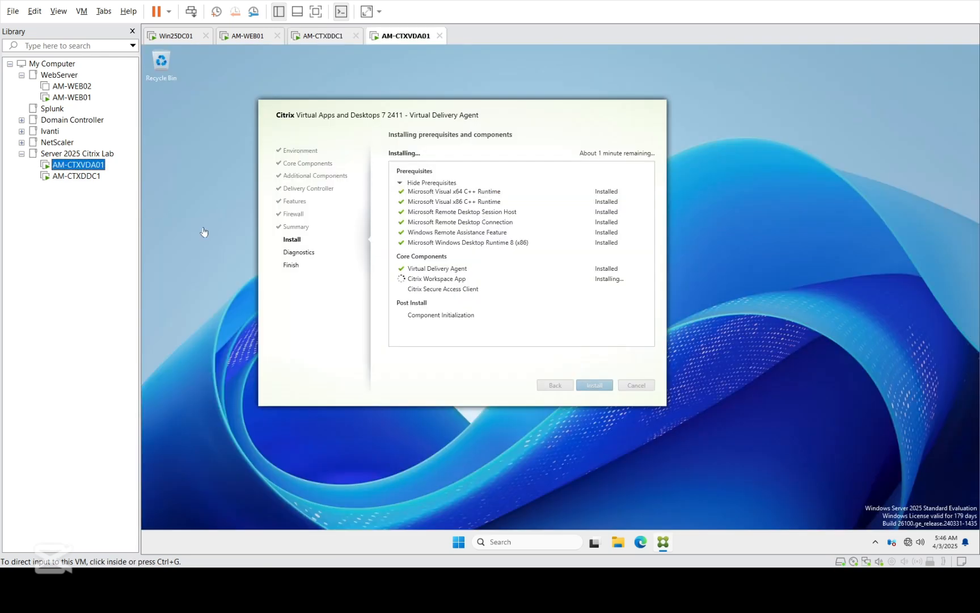
click(499, 282)
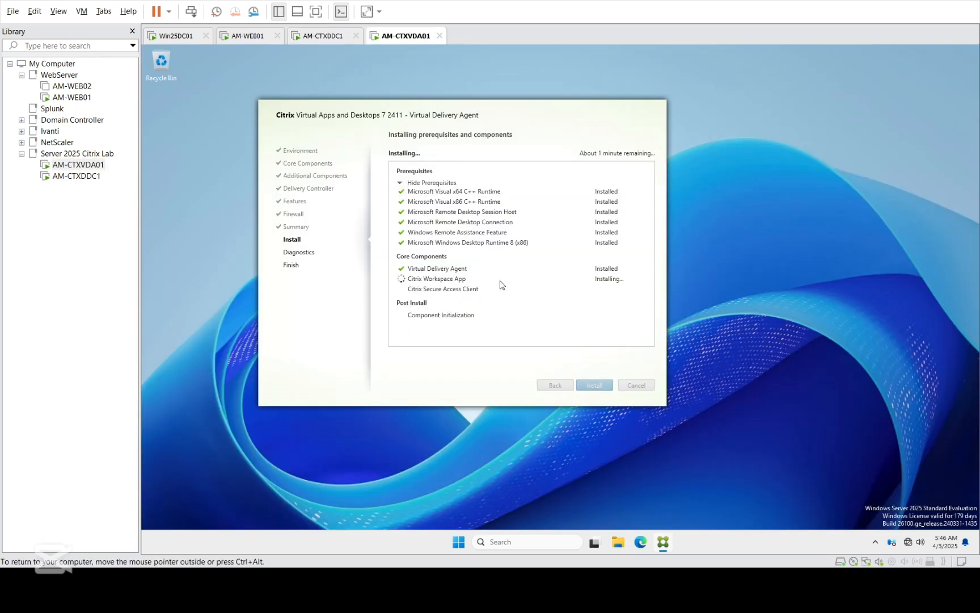
right_click(822, 536)
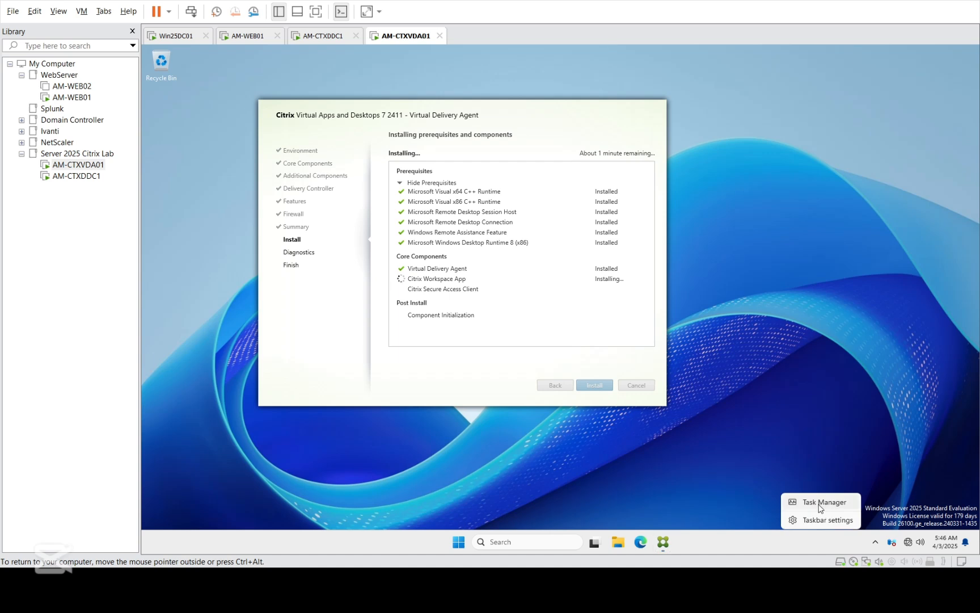
click(819, 505)
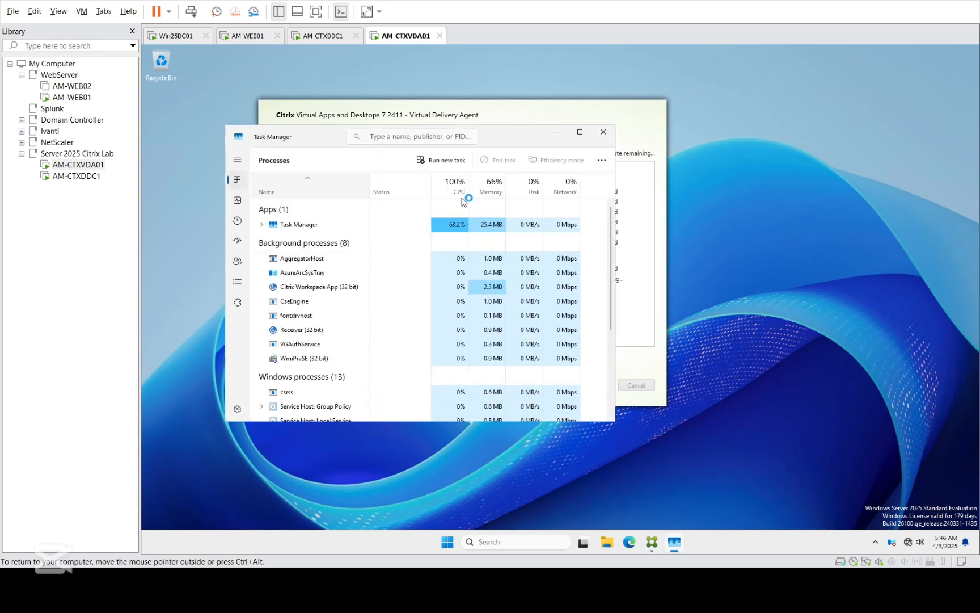
click(457, 192)
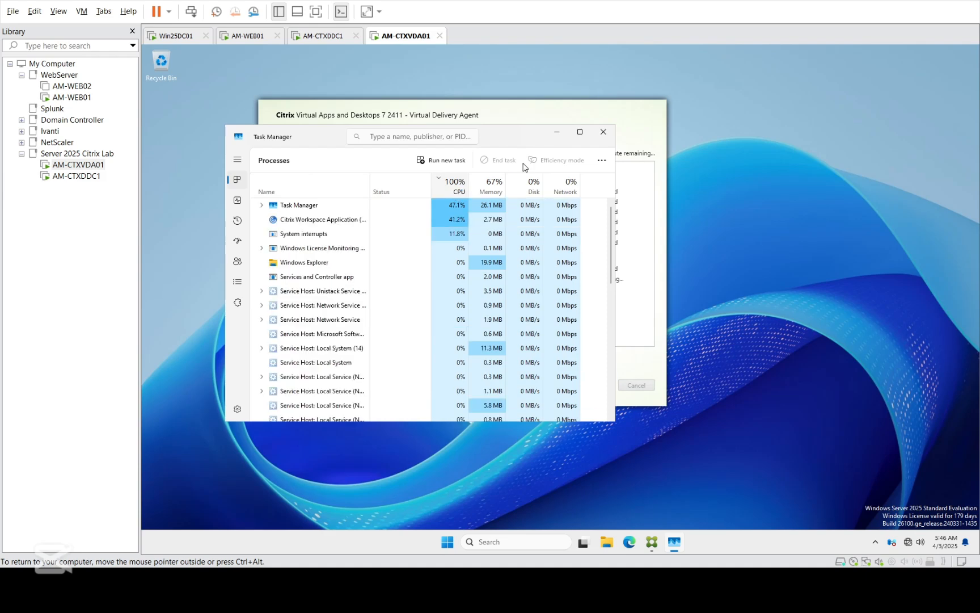
click(603, 133)
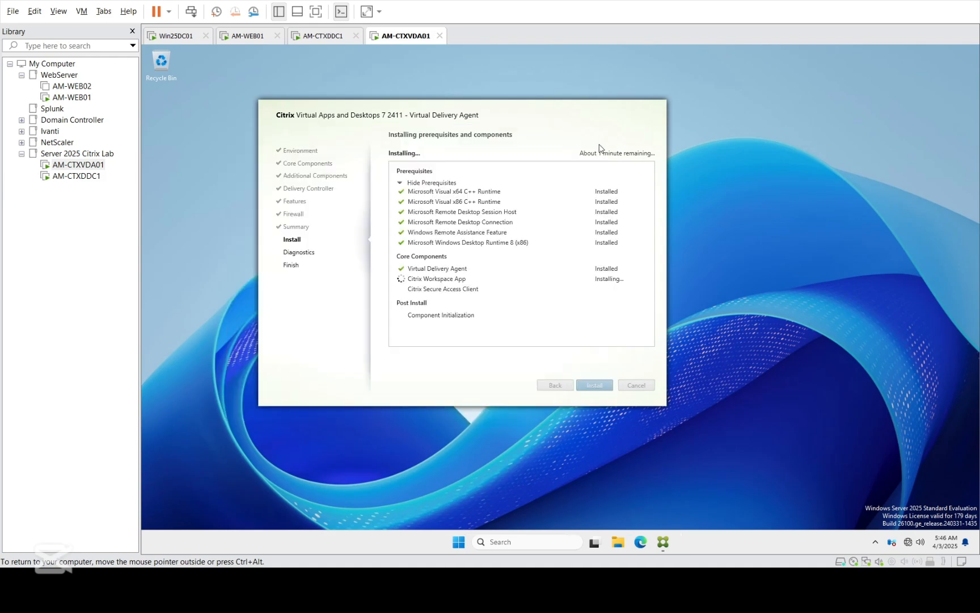
Step: Switch back and forth between AM-CTXVDA01 and AM-CTXDDC1 while installs run, finishing on AM-CTXDDC1's Site Overview
click(60, 175)
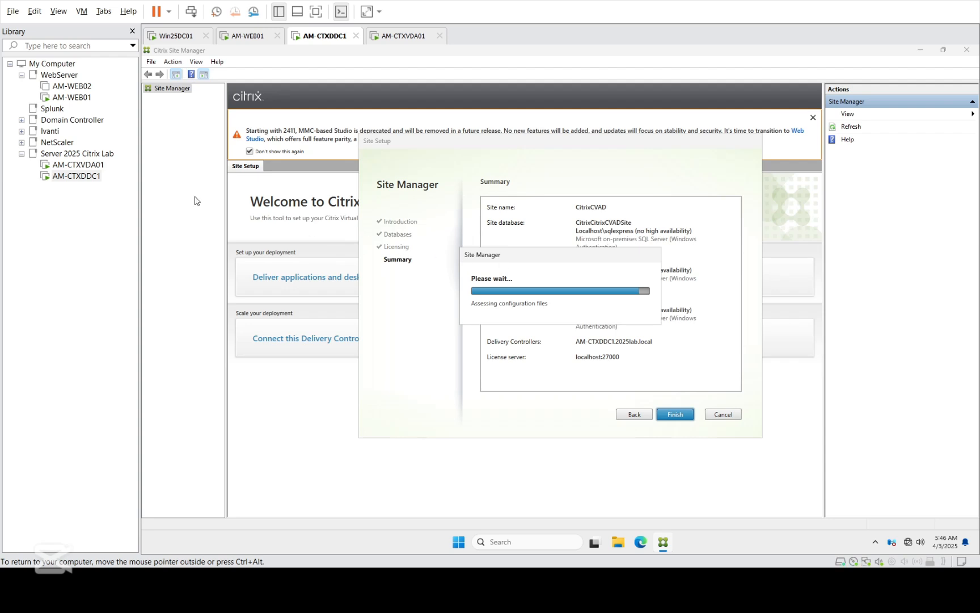
click(57, 168)
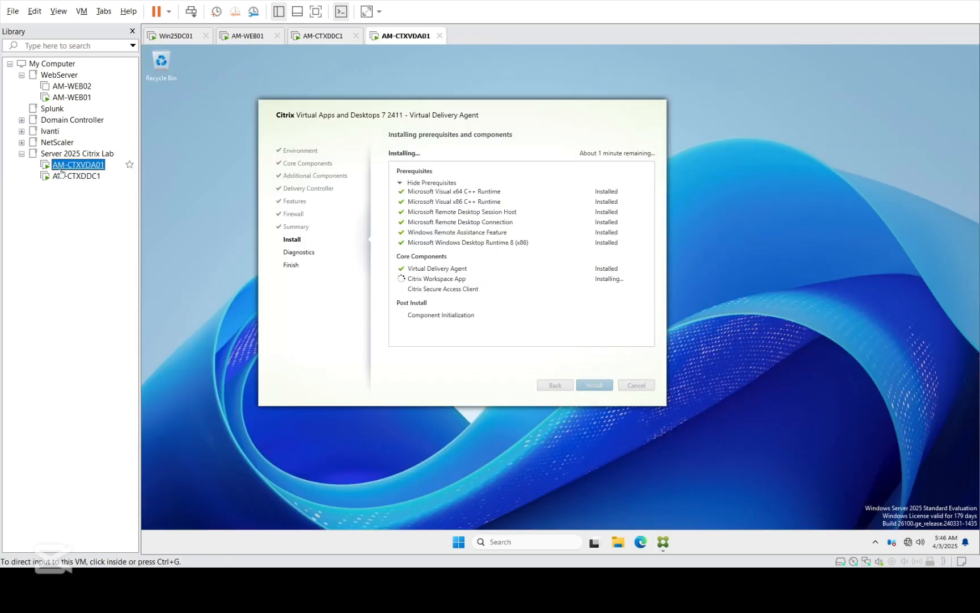
click(94, 180)
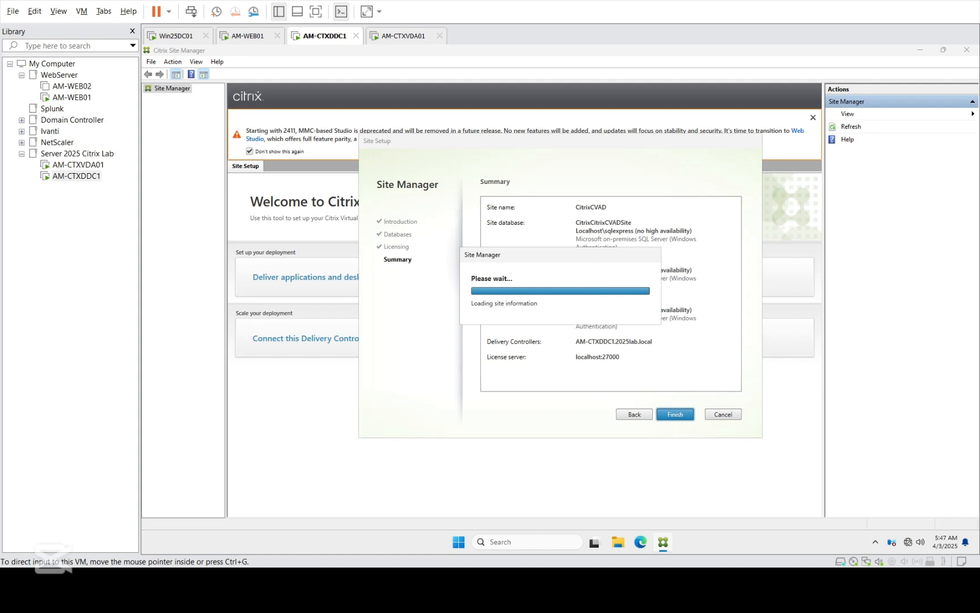
click(72, 166)
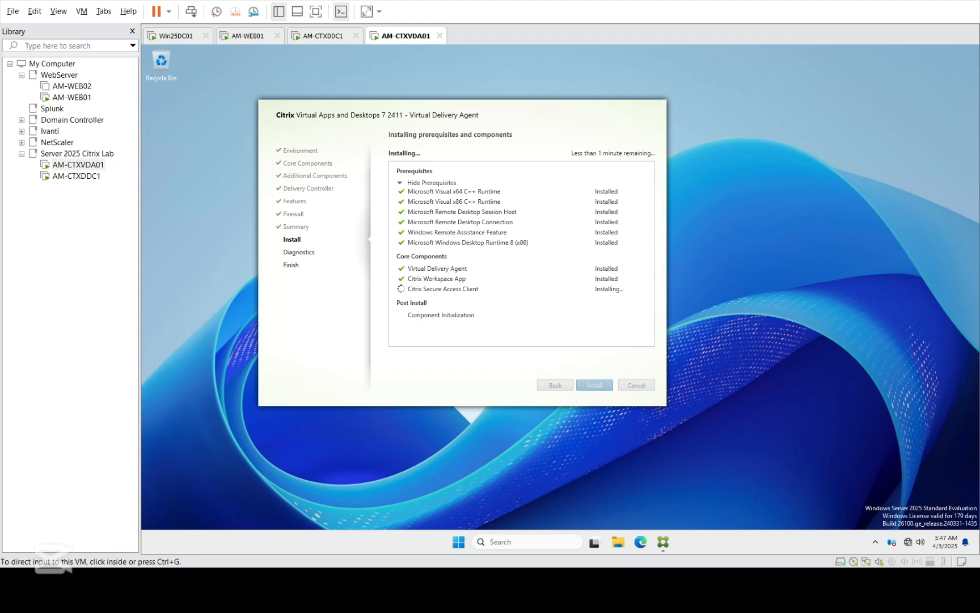
click(76, 176)
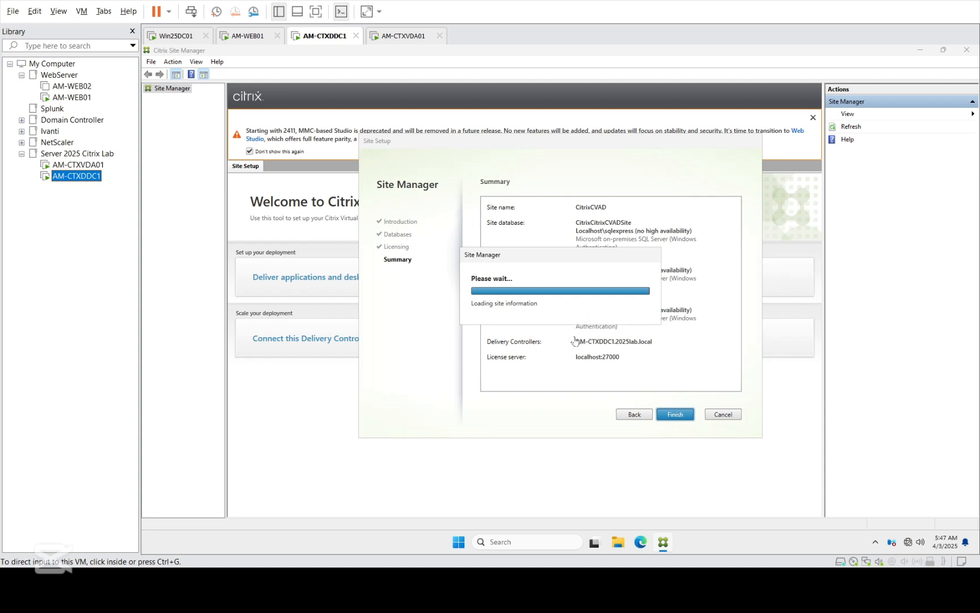
click(71, 165)
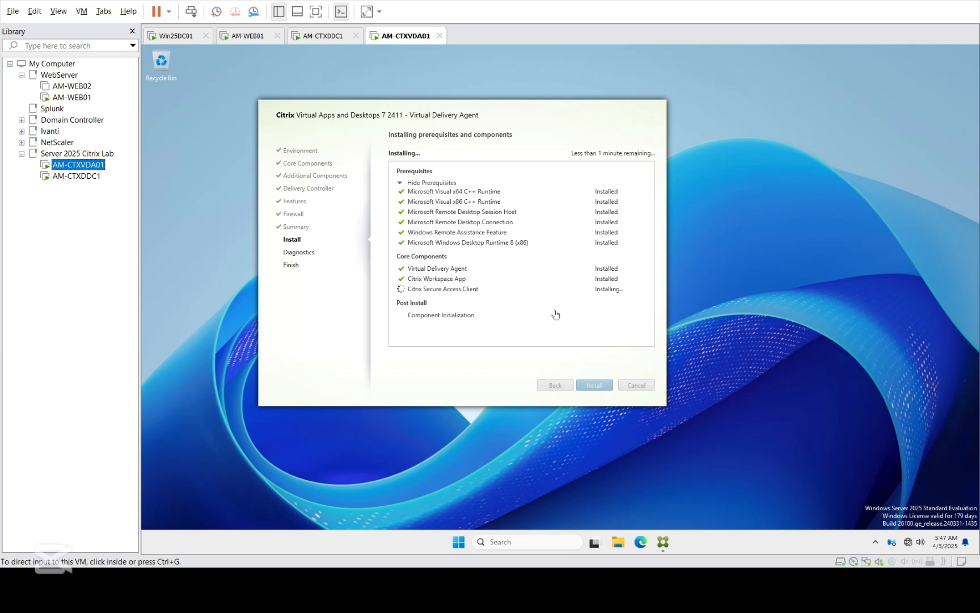
click(76, 181)
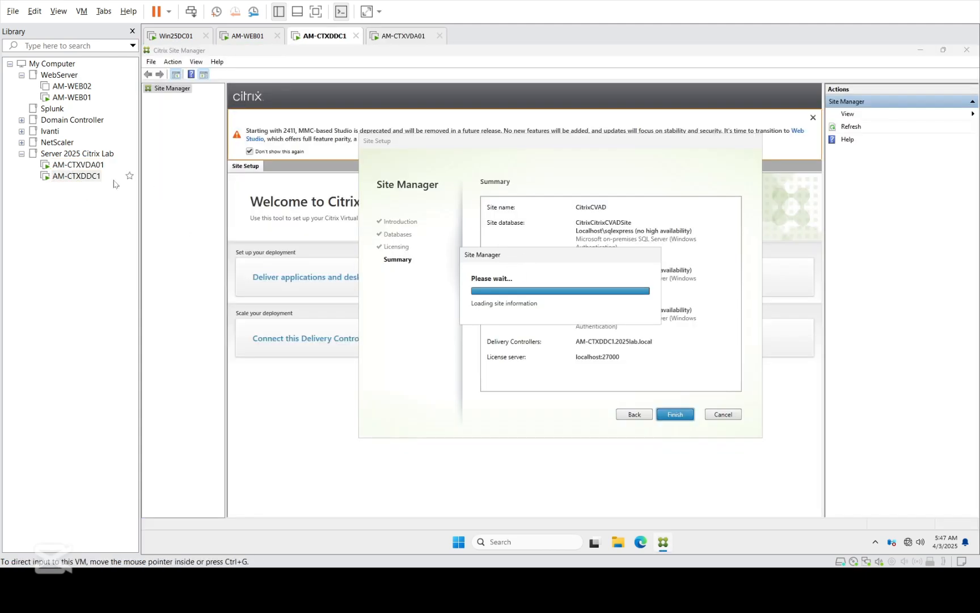
click(79, 165)
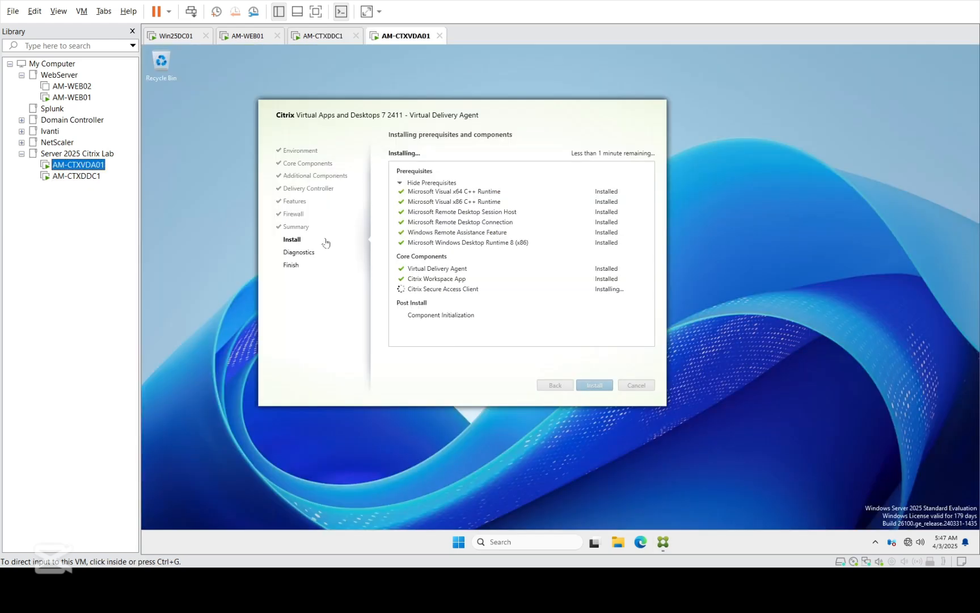
click(76, 176)
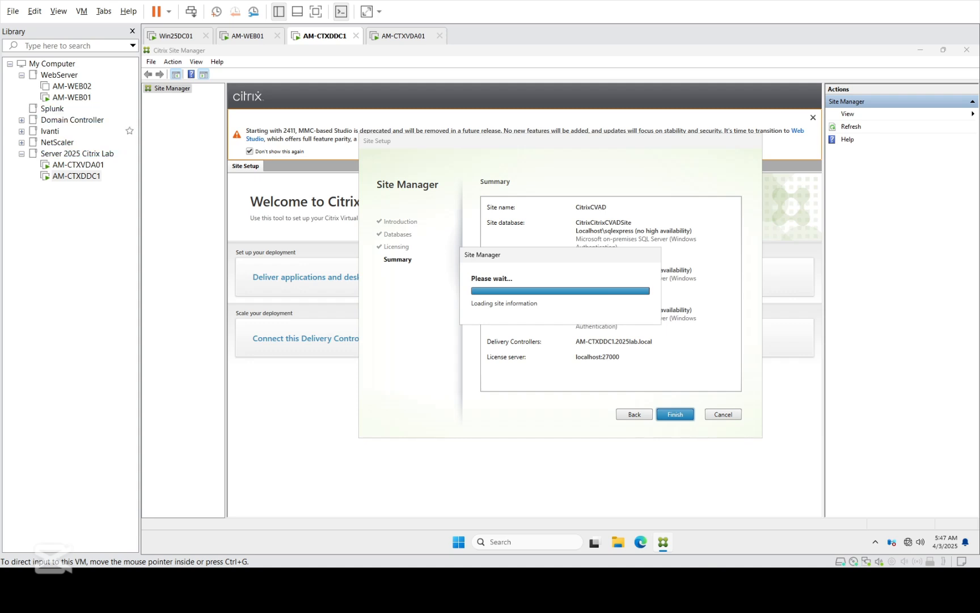
click(78, 165)
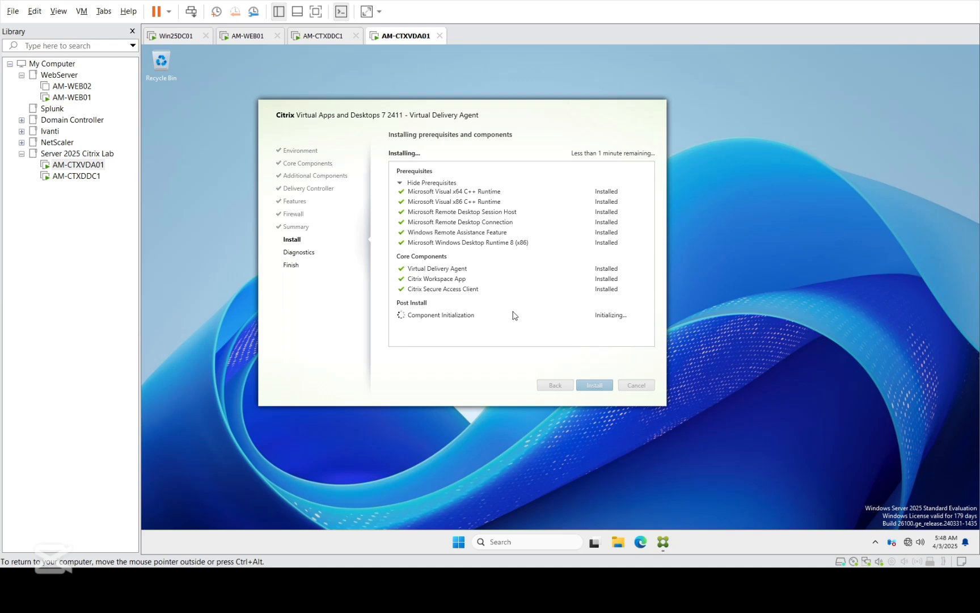
click(69, 178)
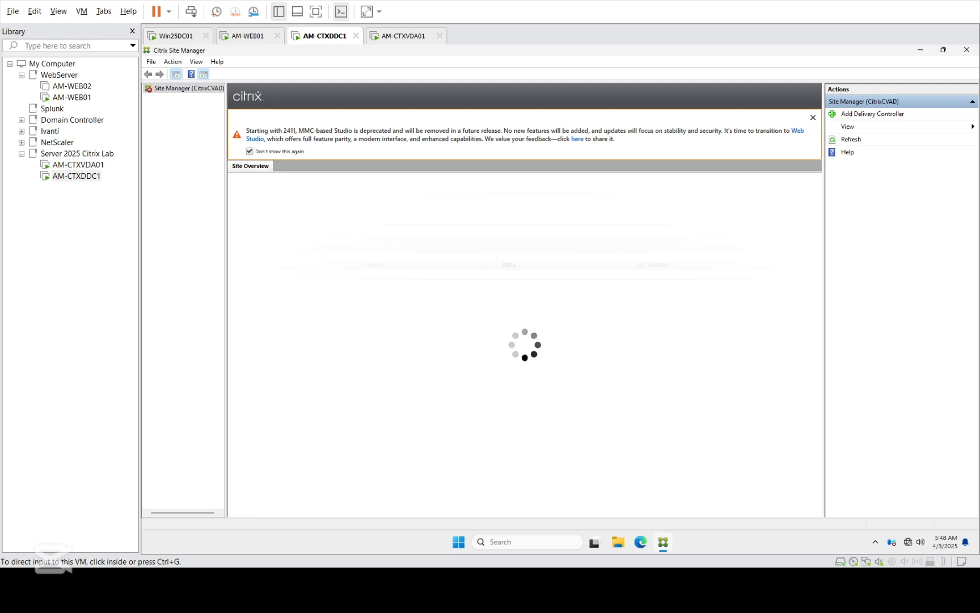
Step: Restore Citrix Site Manager, confirm the CitrixCVAD controller shows Active, and close the window
click(663, 542)
click(663, 543)
click(662, 544)
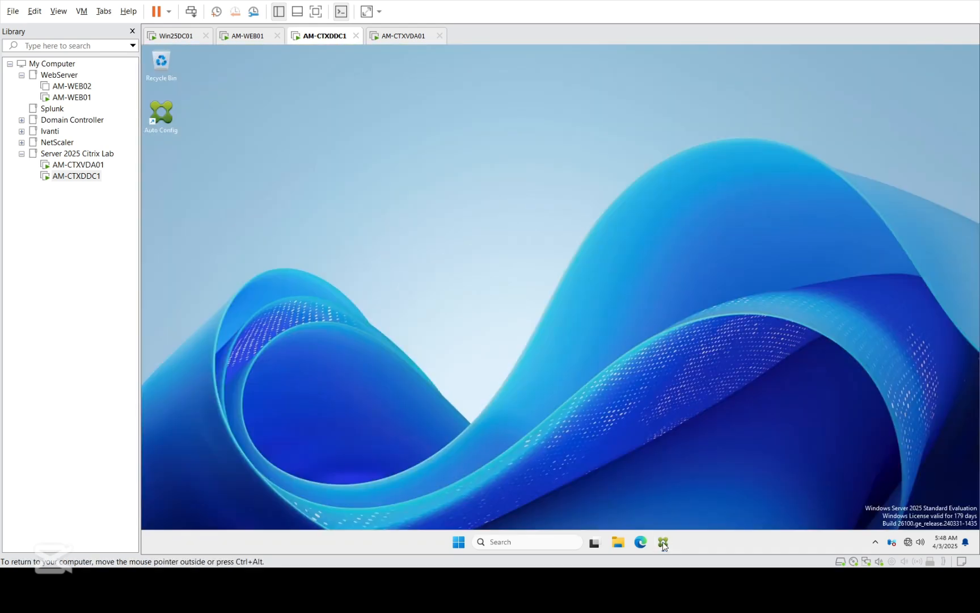
click(665, 544)
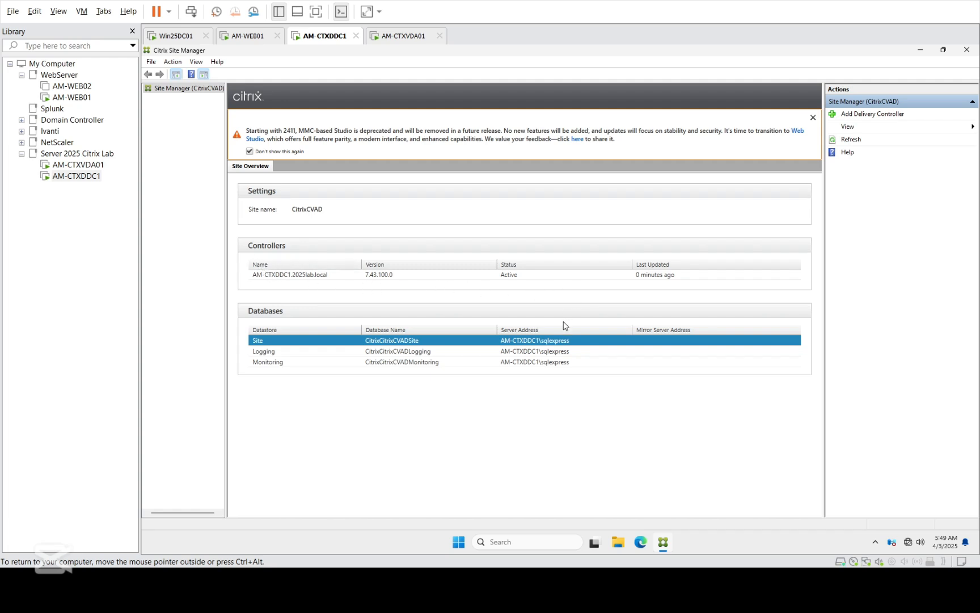
click(967, 51)
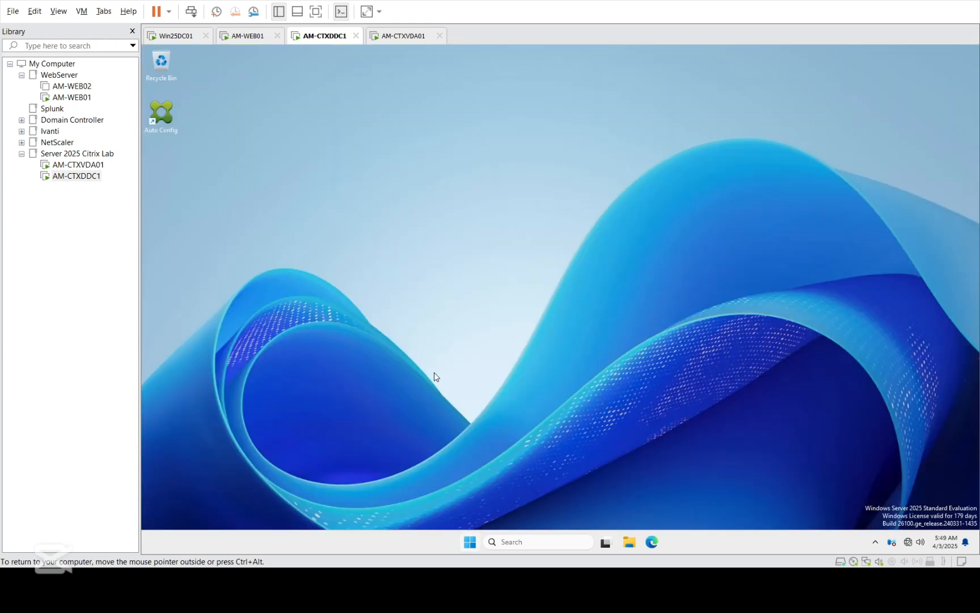
Step: Launch Citrix Web Studio from the AM-CTXDDC1 Start menu's full recommended apps list
click(468, 544)
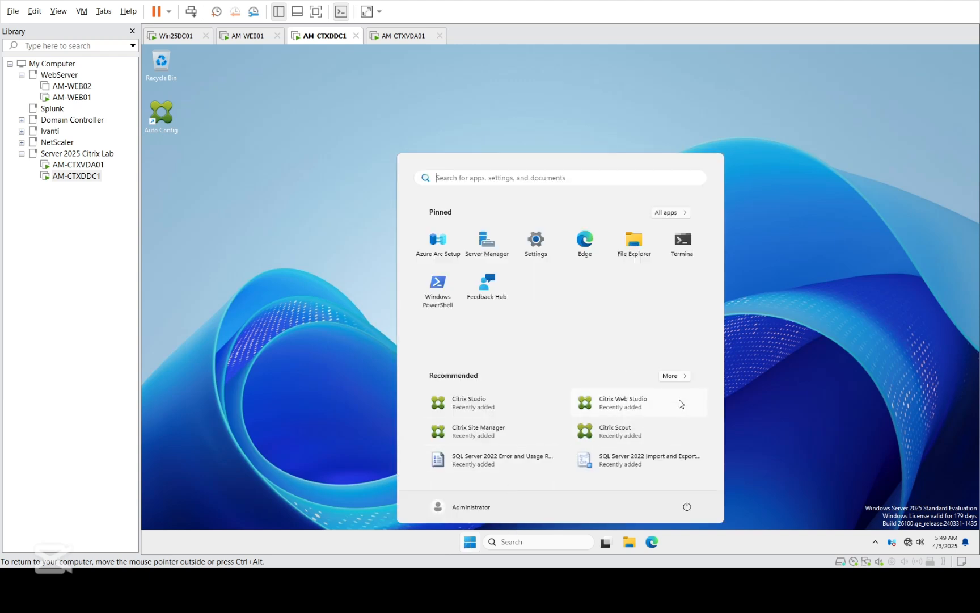
click(675, 377)
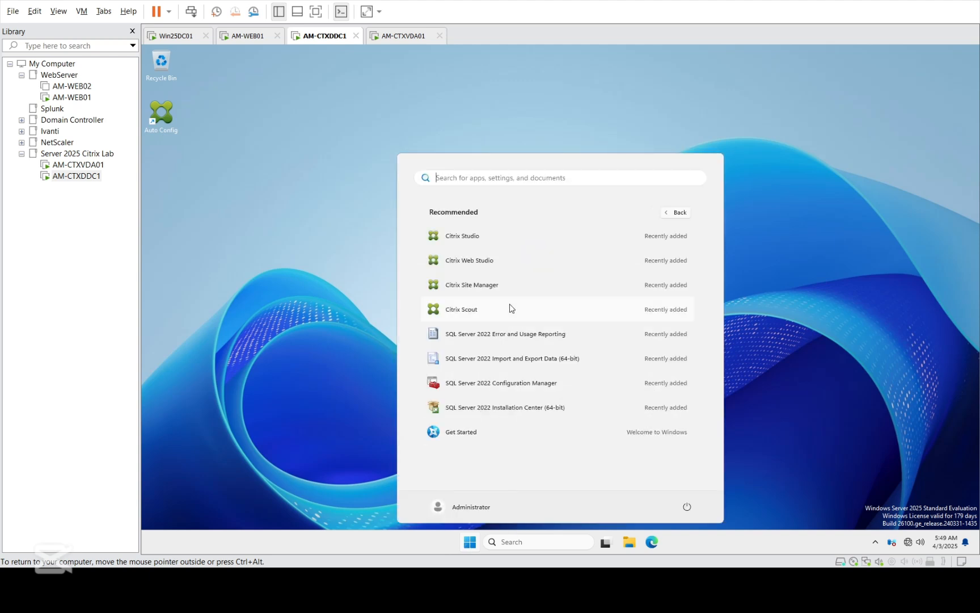
click(502, 263)
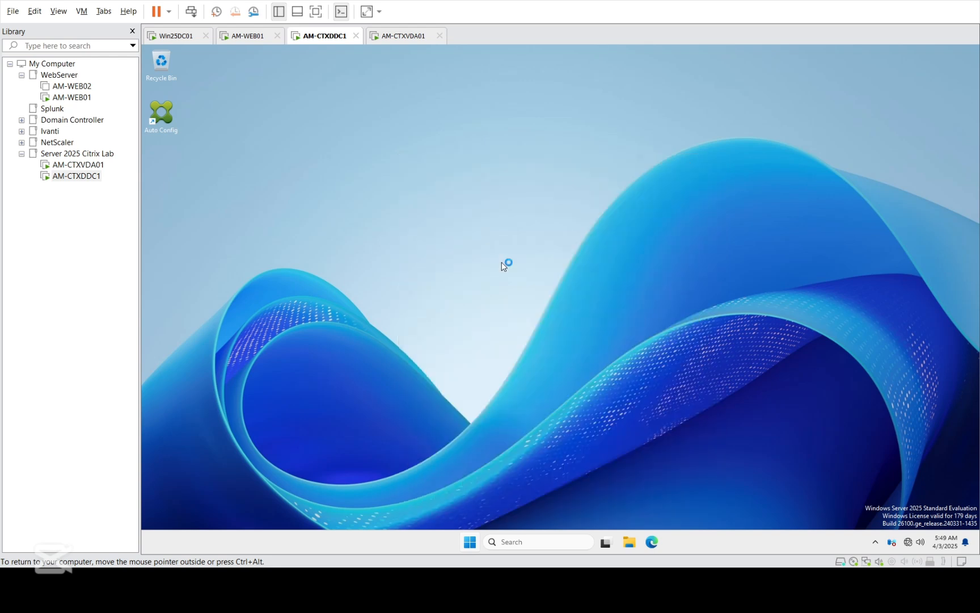
click(77, 165)
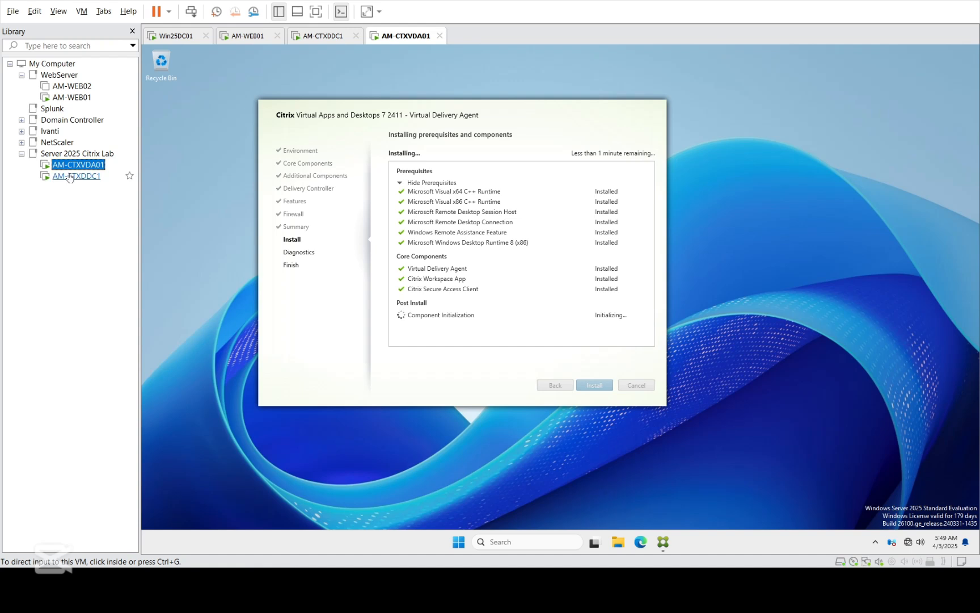
click(69, 176)
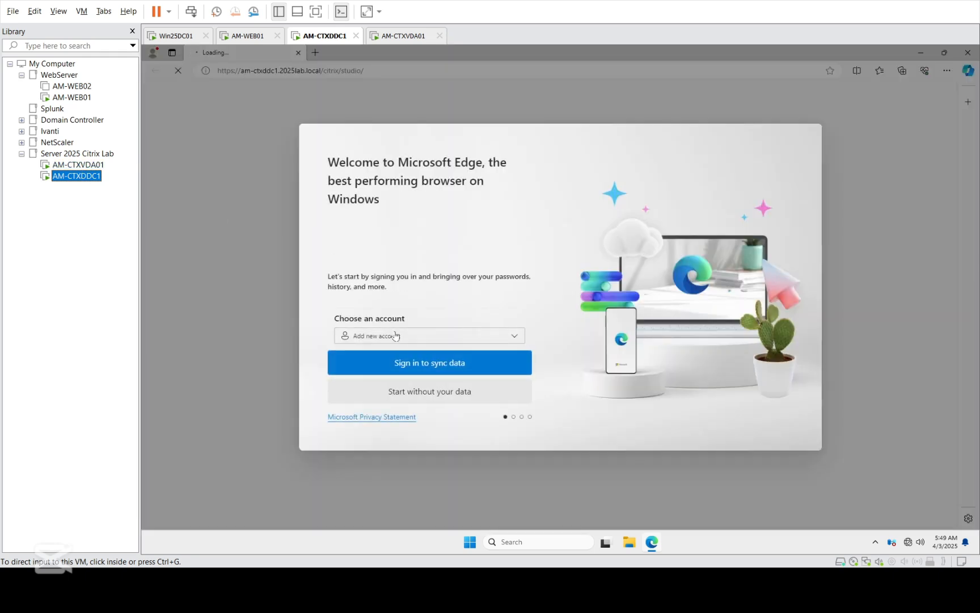
Step: Skip Edge sign-in and first-run setup, and close the extra loading tab
click(441, 399)
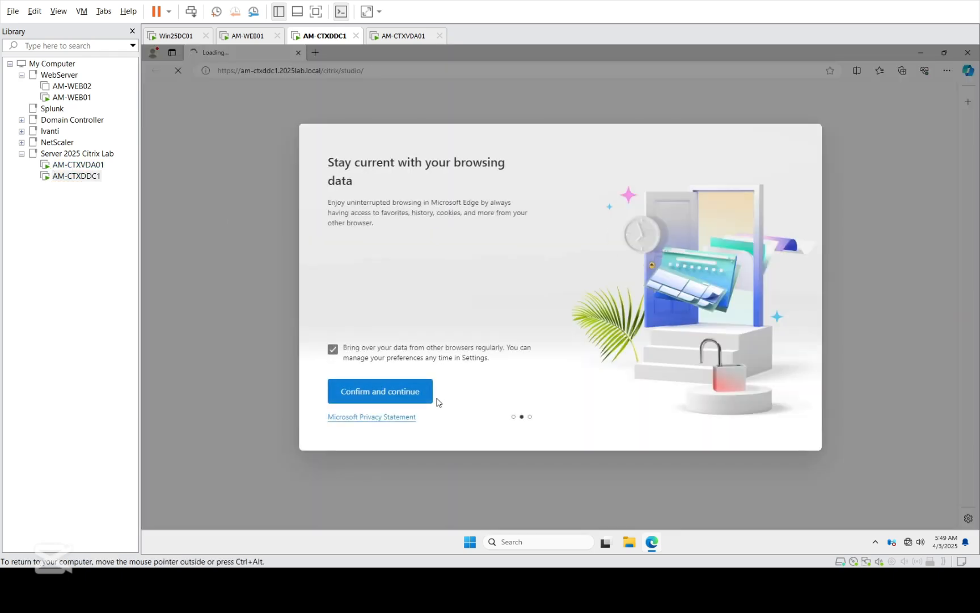
click(393, 396)
click(394, 396)
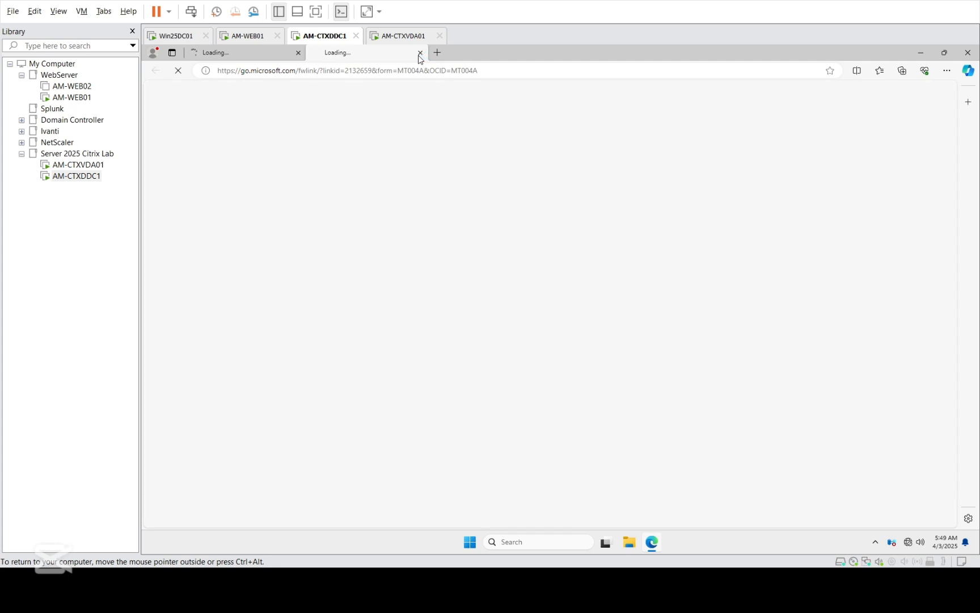
click(420, 53)
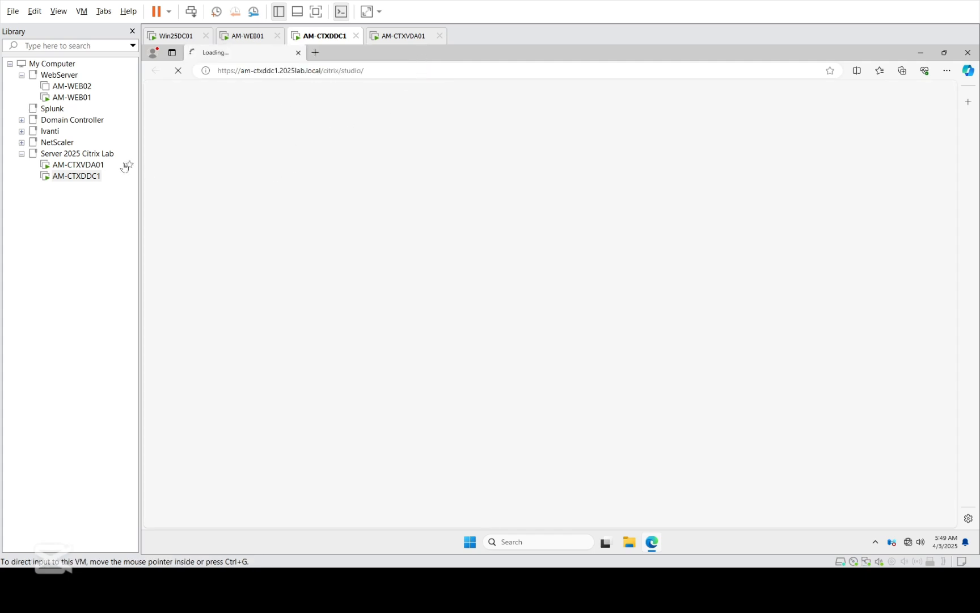
Step: Refresh the AM-CTXVDA01 desktop, then return to the Studio sign-in page on AM-CTXDDC1
click(88, 165)
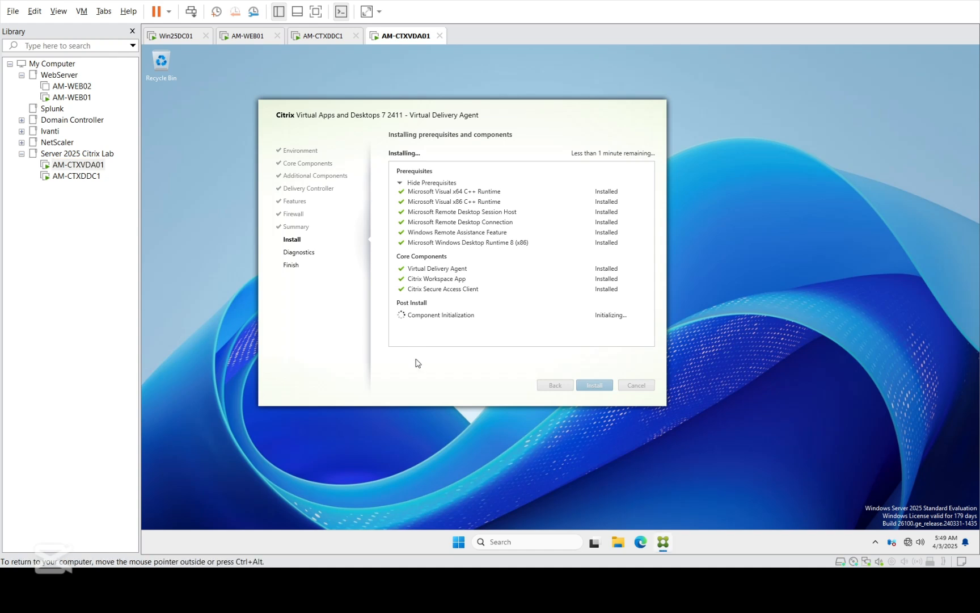
right_click(851, 240)
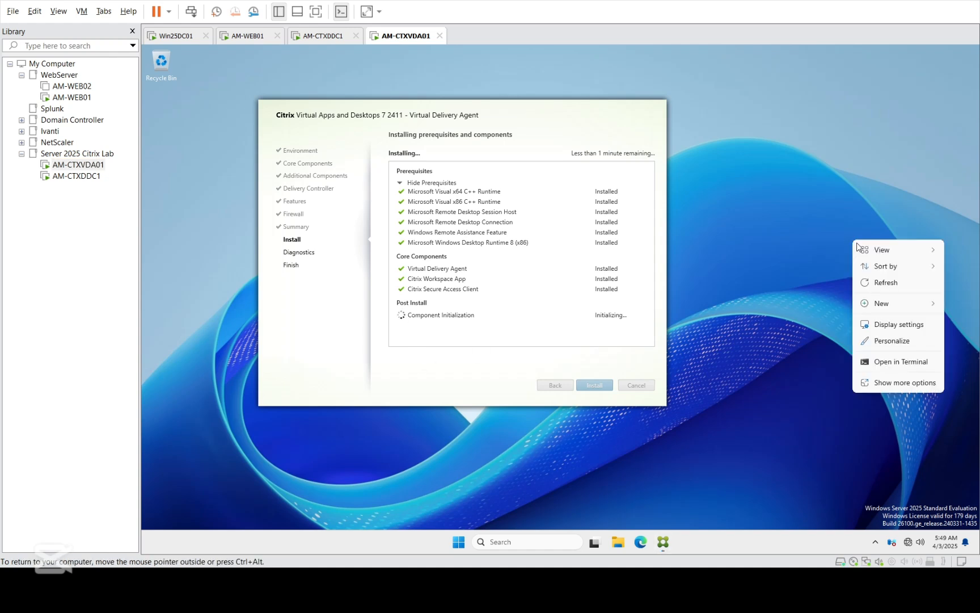
click(875, 284)
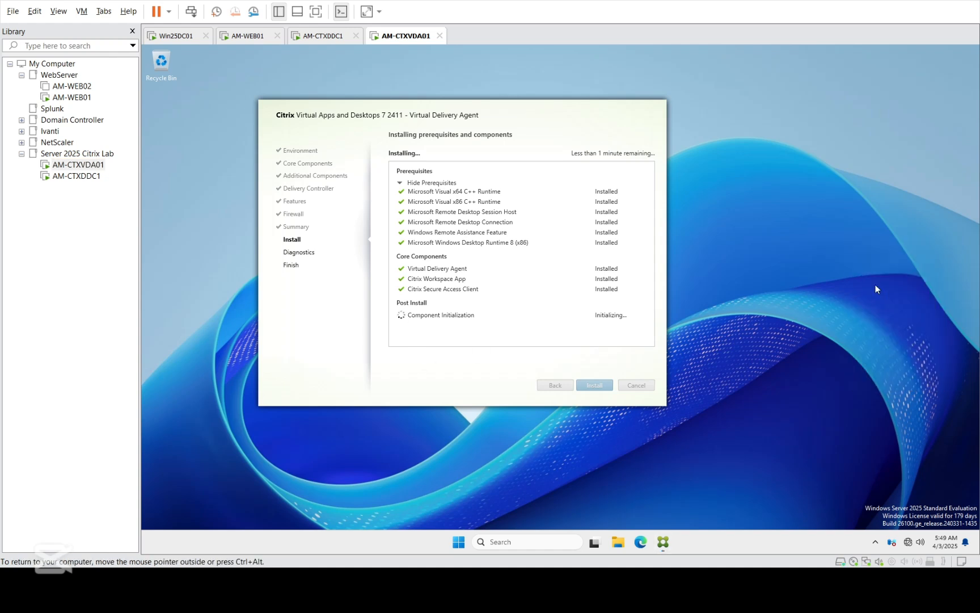
click(80, 176)
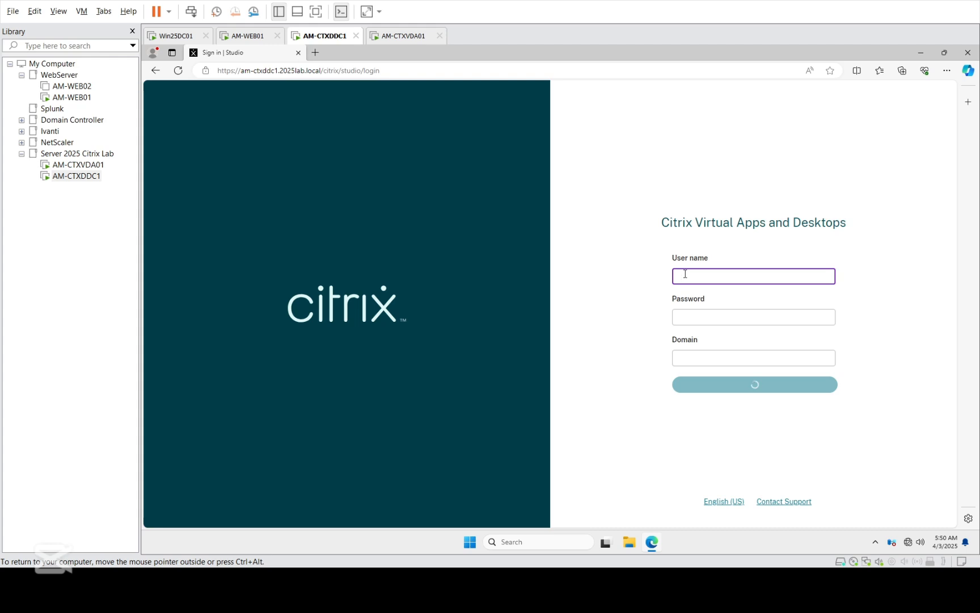
Step: Sign in to Citrix Web Studio as administrator with the account password on domain 2025lab.local
text(administrator)
key(Tab)
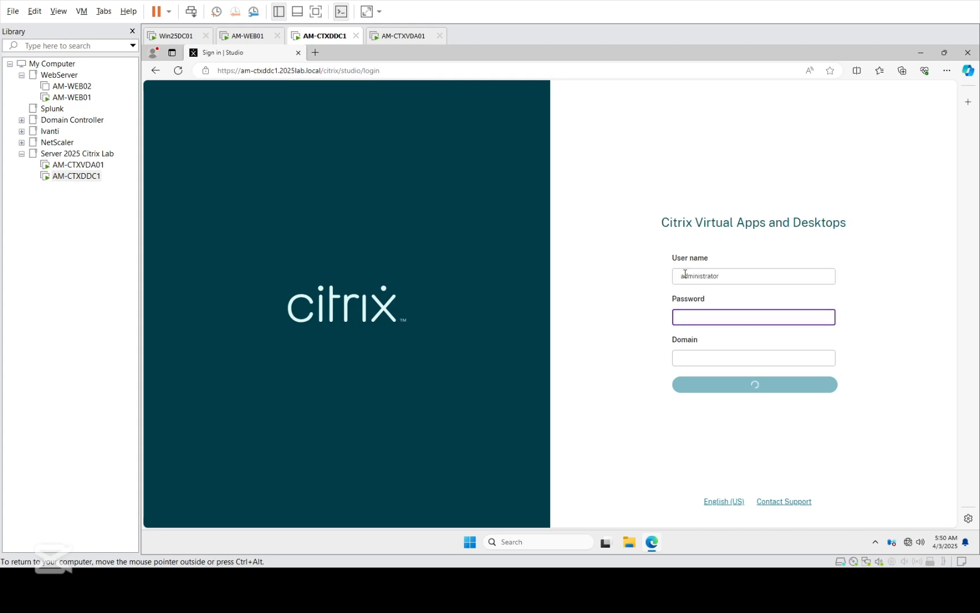
text(•••)
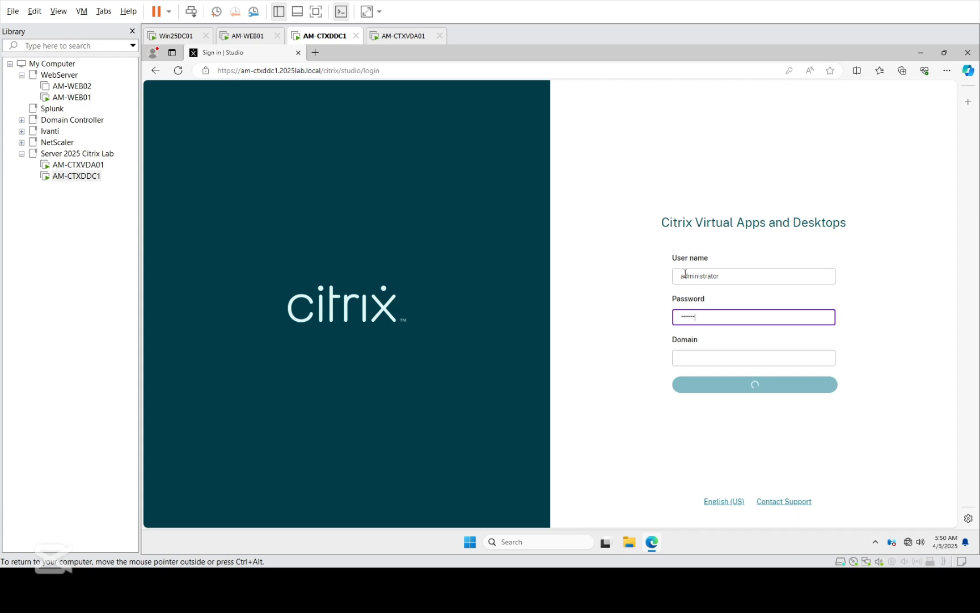
text(•)
key(Tab)
text(2025lab)
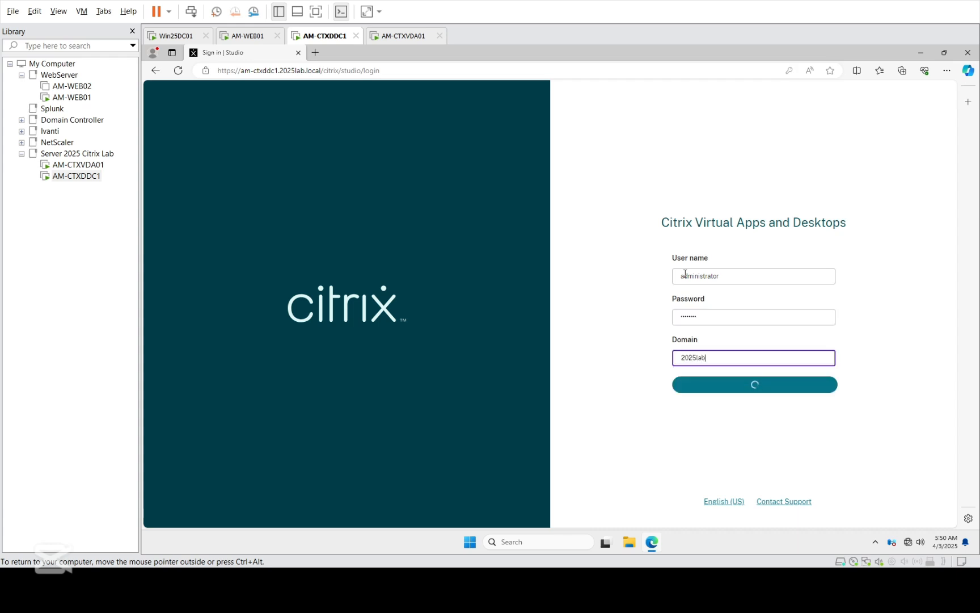
text(.local)
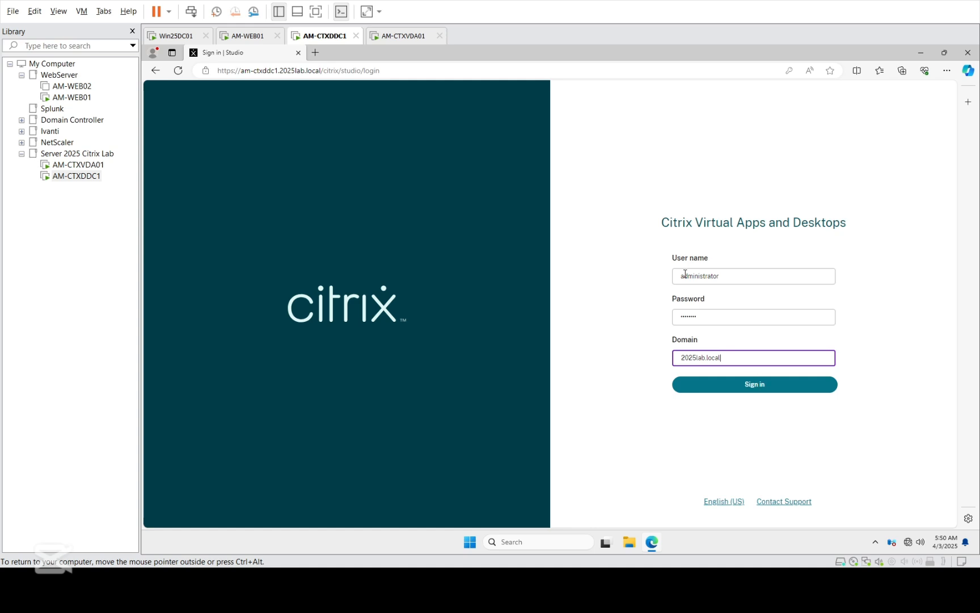
click(737, 394)
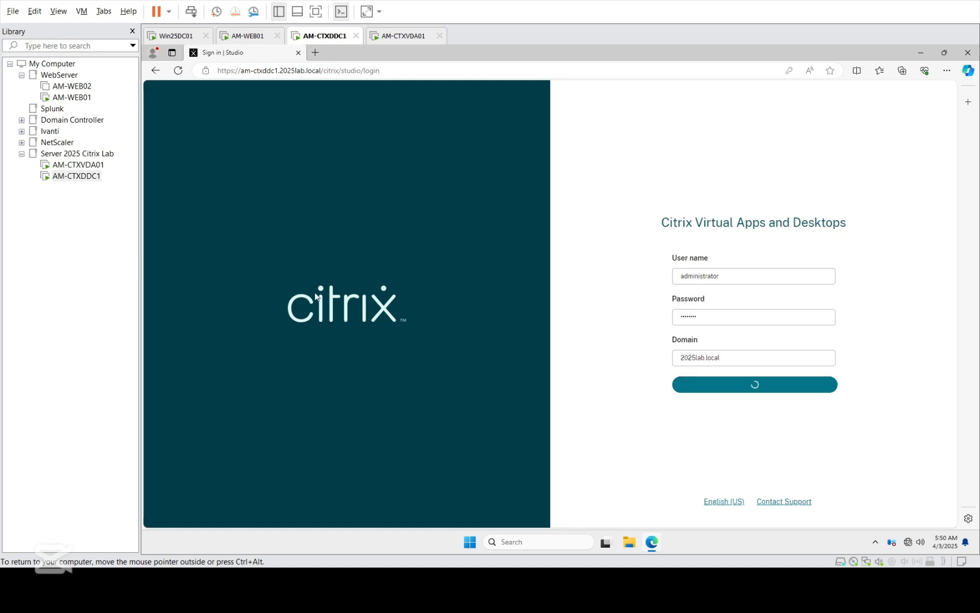
click(78, 165)
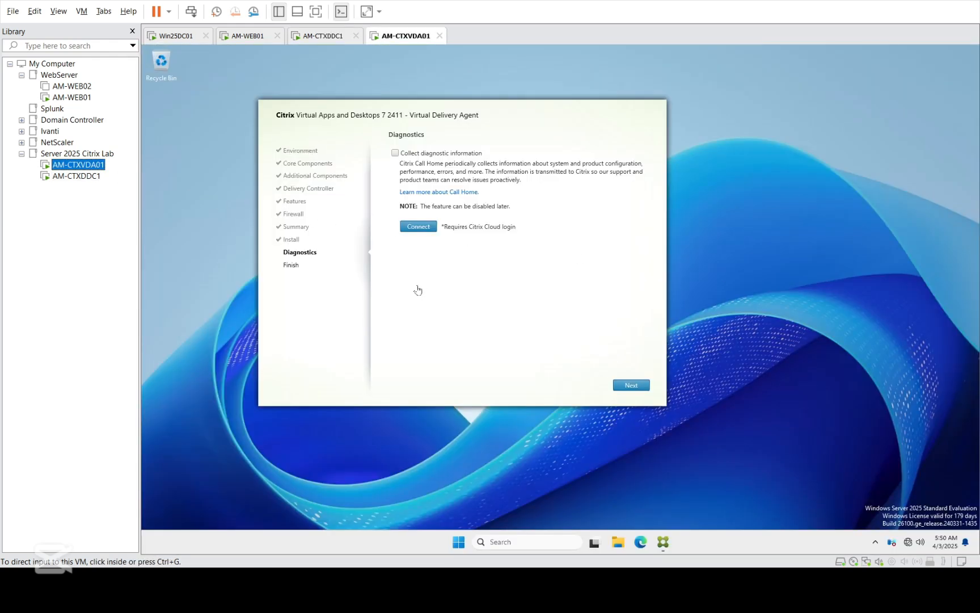
Step: Finish the VDA installer with Restart machine checked and dismiss the sign-out warning on AM-CTXVDA01
click(633, 383)
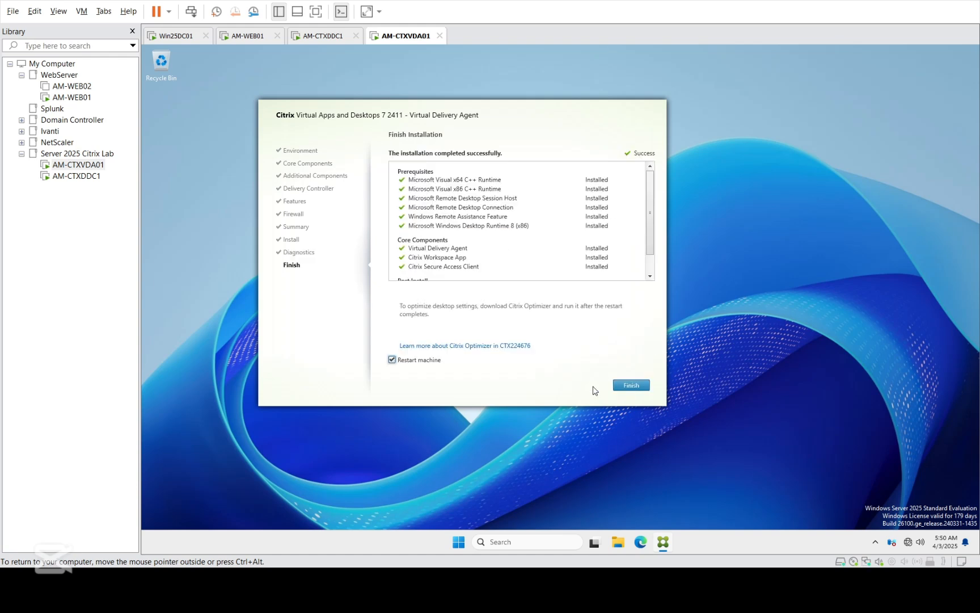
click(630, 387)
click(98, 168)
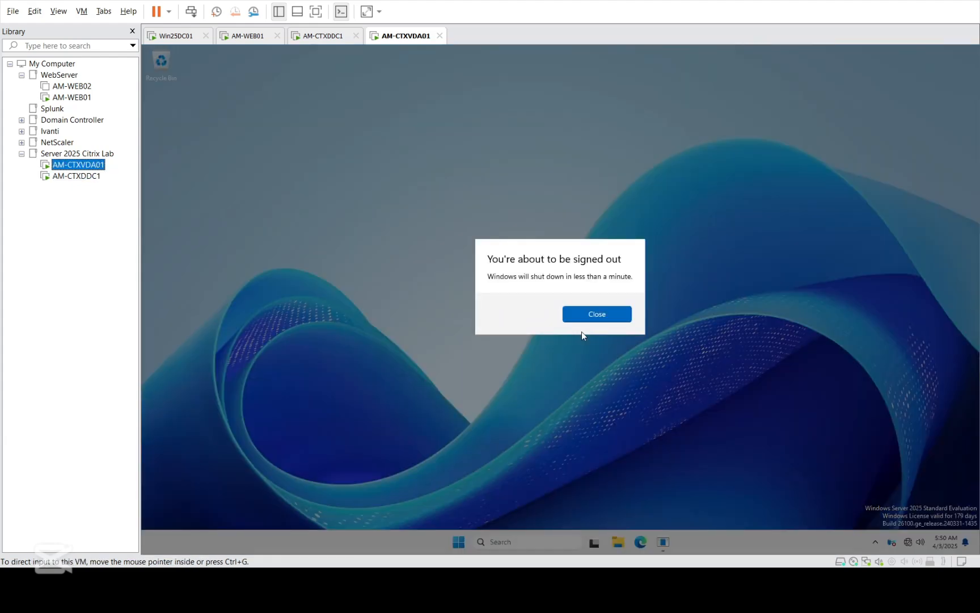
click(593, 316)
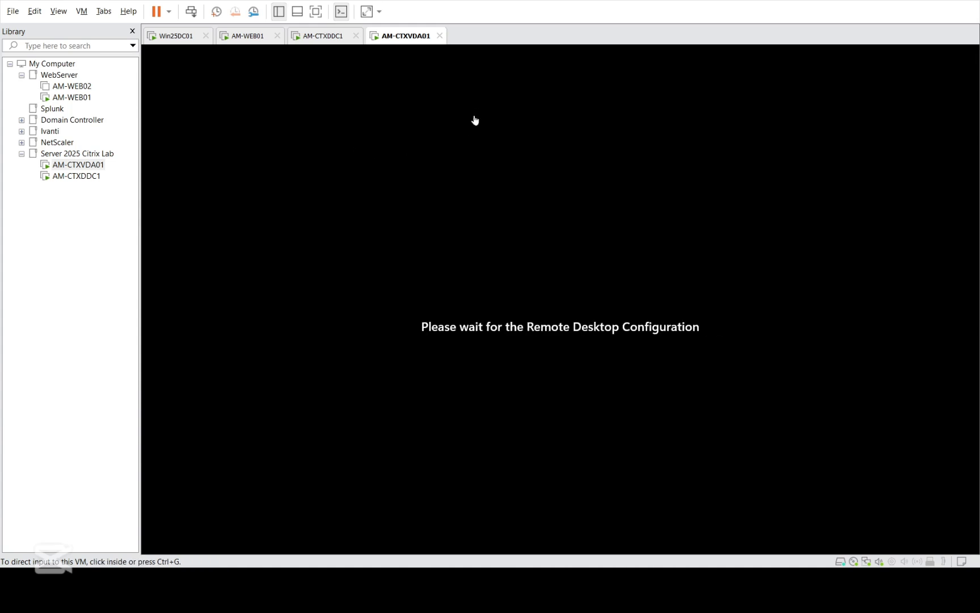
click(587, 495)
key(ctrl+alt)
Step: Dismiss Edge's save-password offer and close the unreachable-controller Studio page on AM-CTXDDC1
click(79, 177)
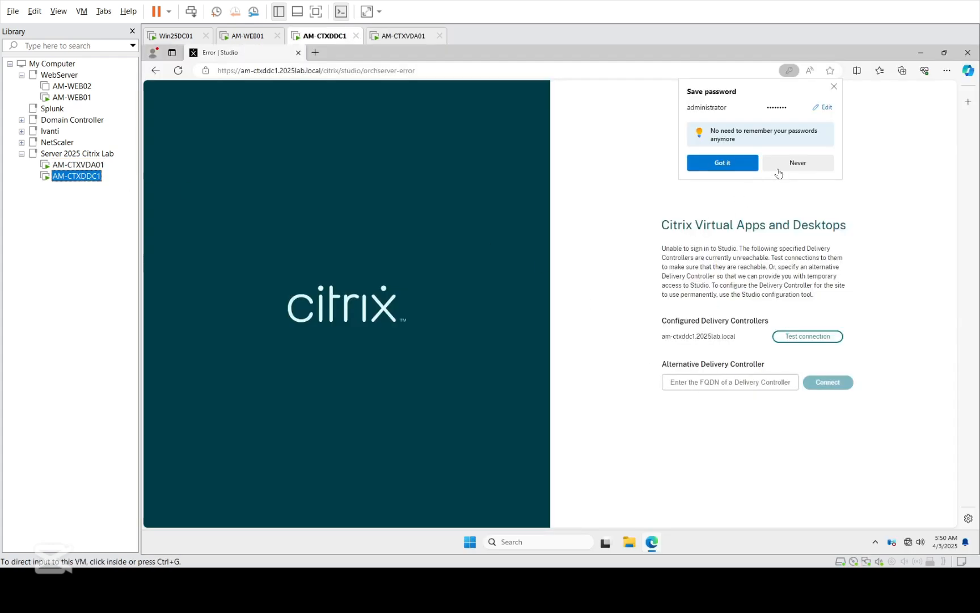
click(721, 162)
click(721, 163)
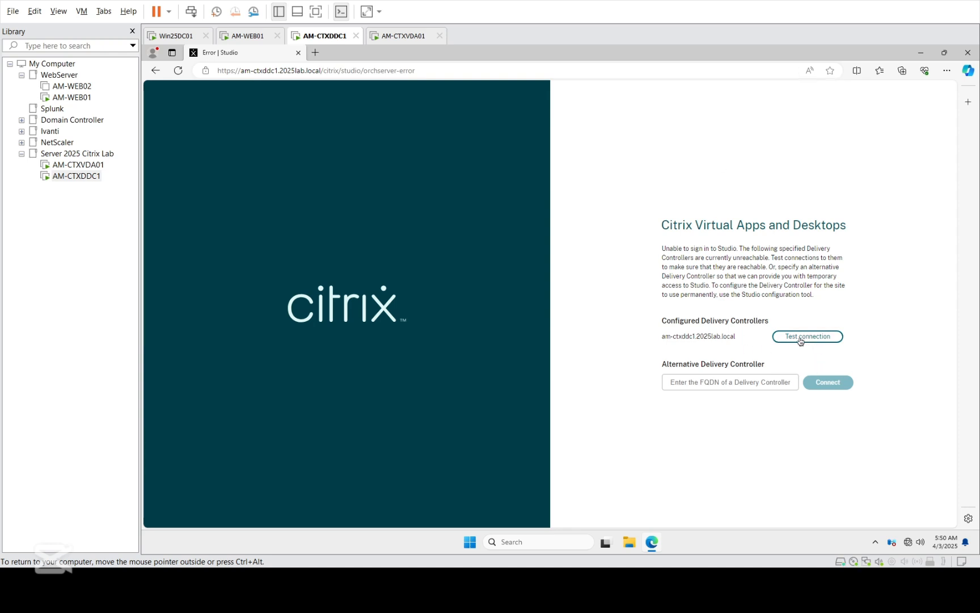
click(298, 53)
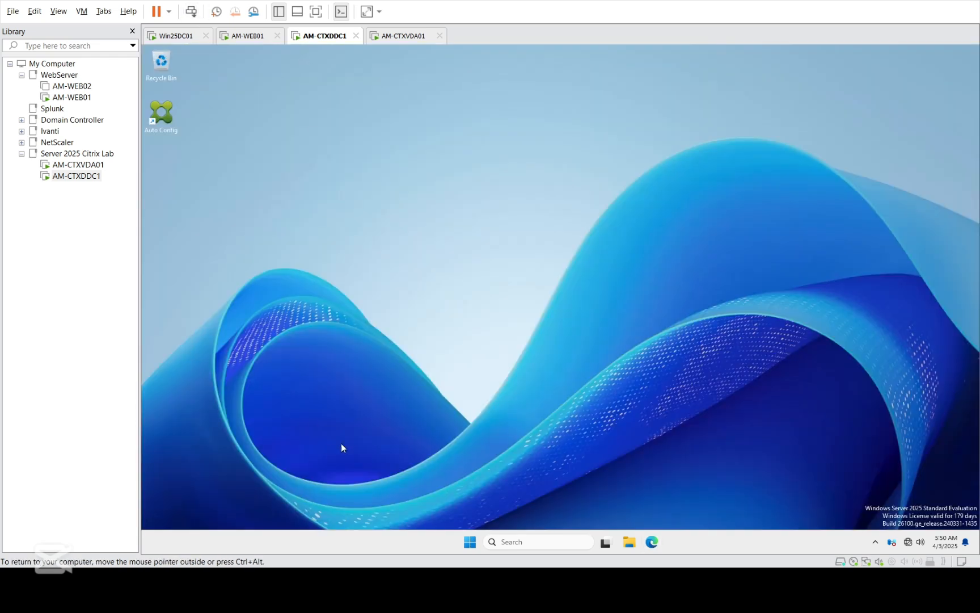
click(469, 541)
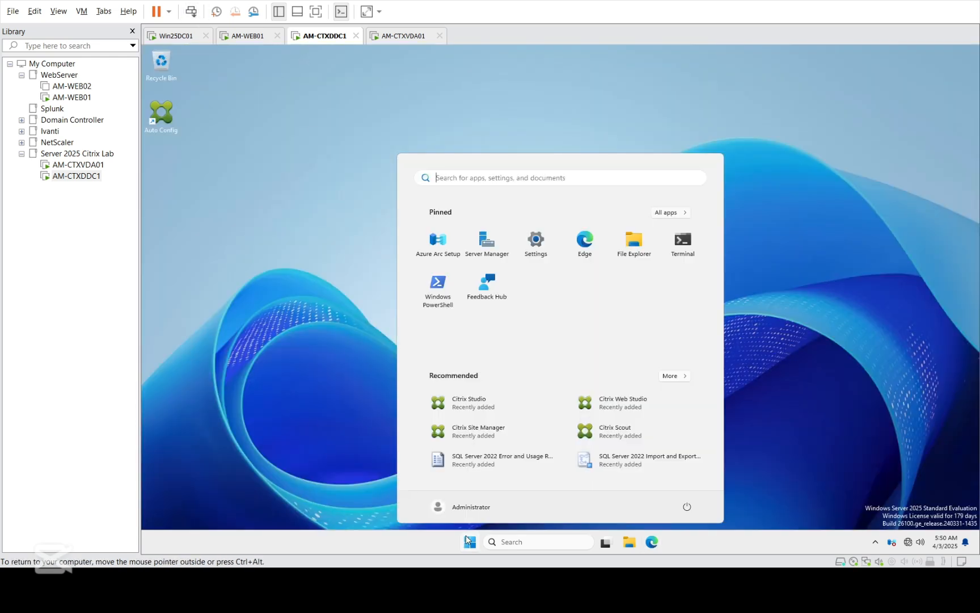
Step: Relaunch Citrix Web Studio from the Start menu, checking AM-CTXVDA01's reboot progress meanwhile
click(627, 413)
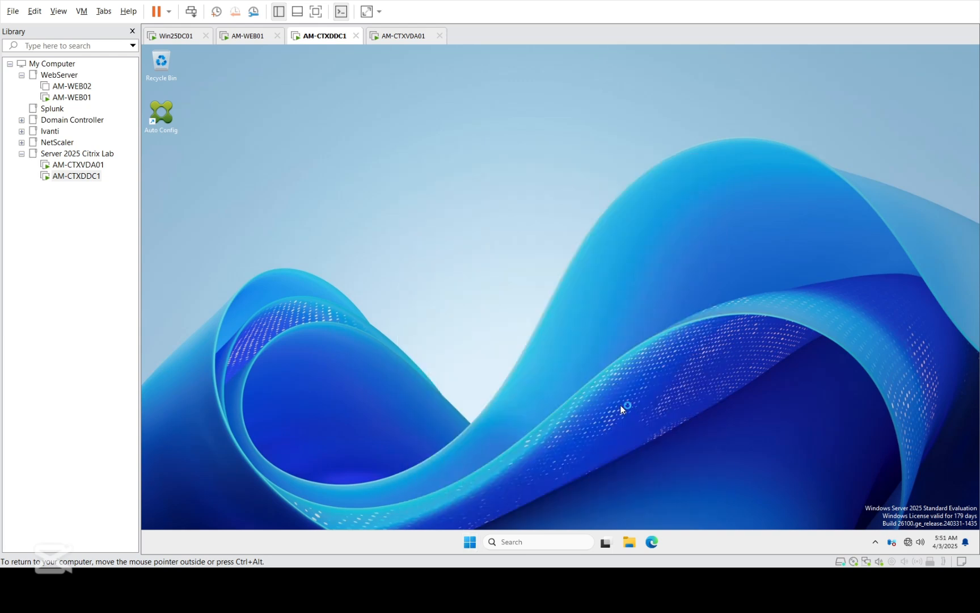
click(85, 166)
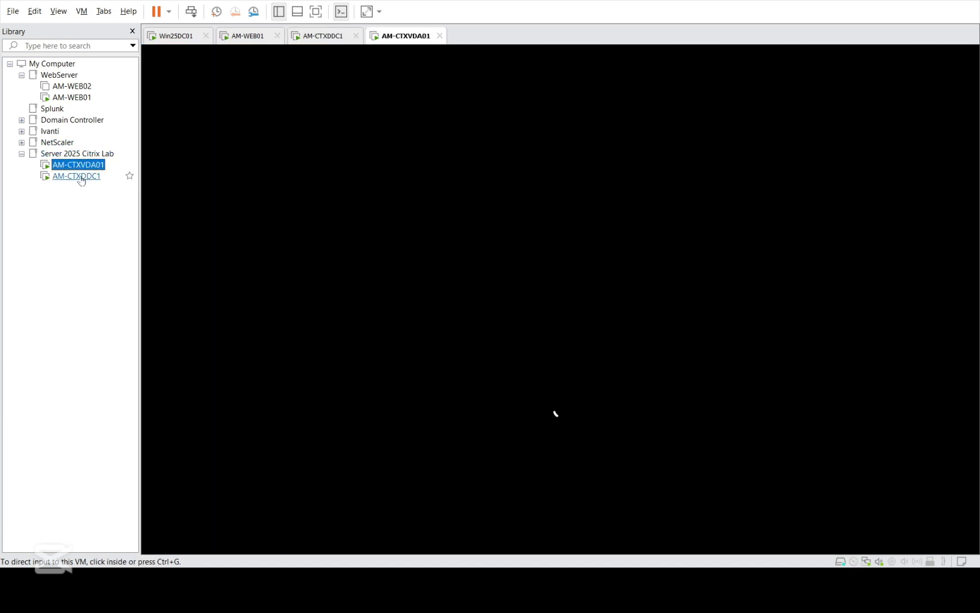
click(80, 176)
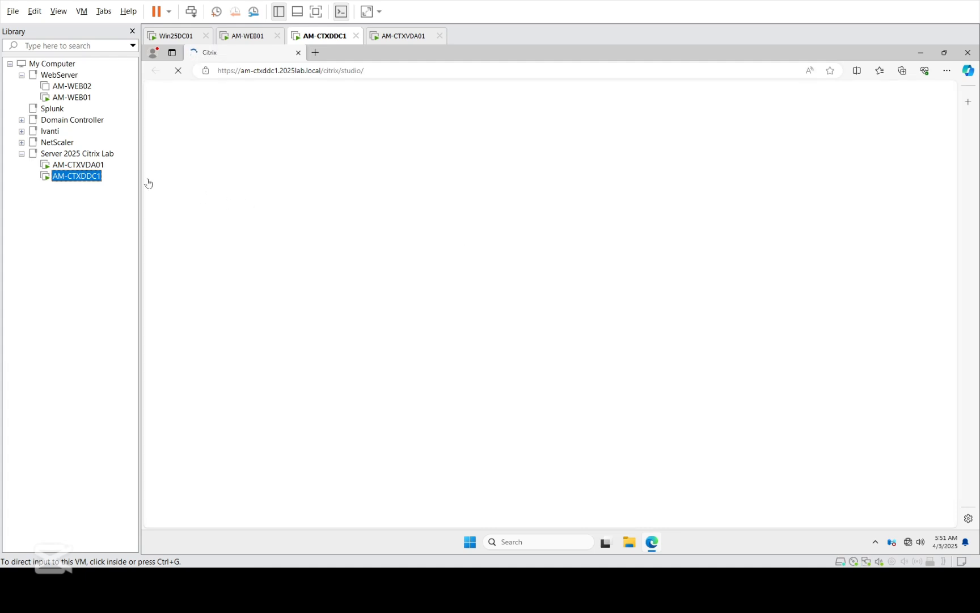
click(78, 165)
Step: Sign in to Citrix Web Studio on AM-CTXDDC1 with the 2025lab.local domain
click(85, 177)
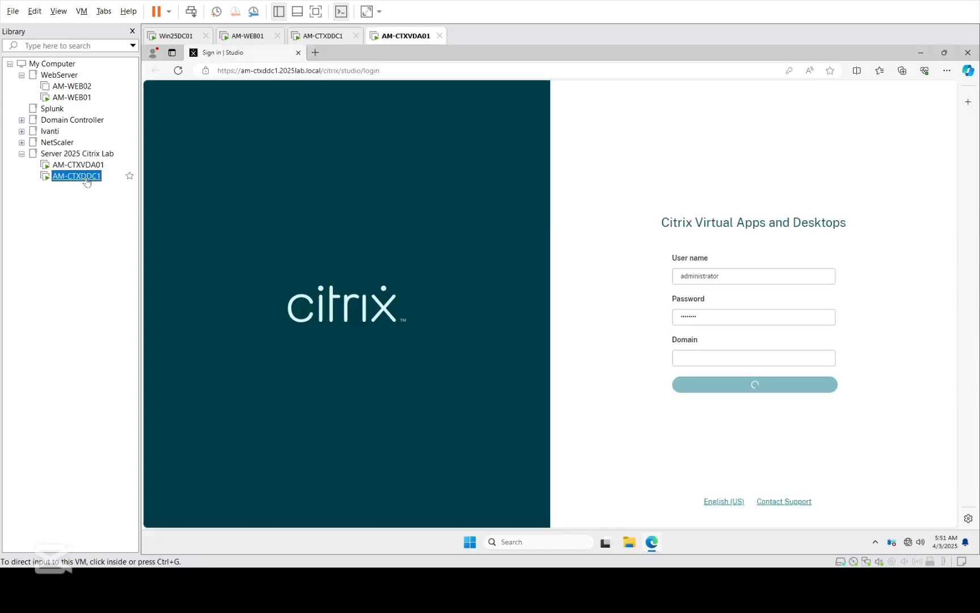
click(711, 354)
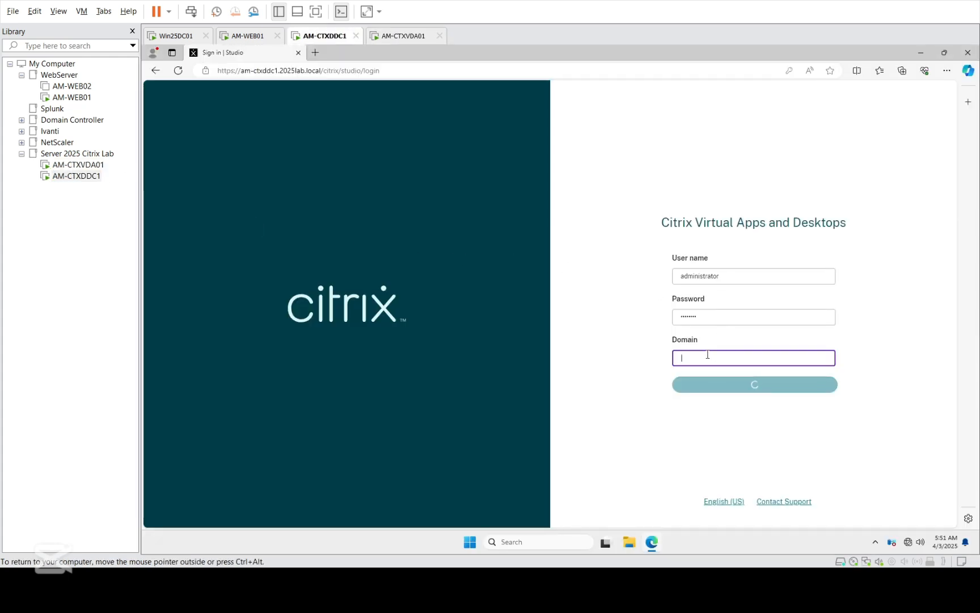
click(694, 394)
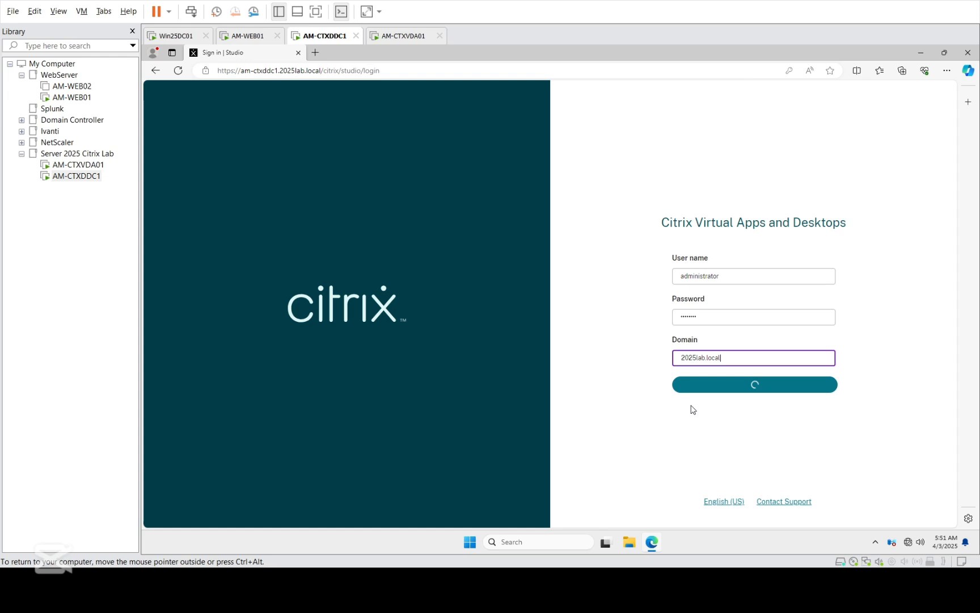
click(668, 425)
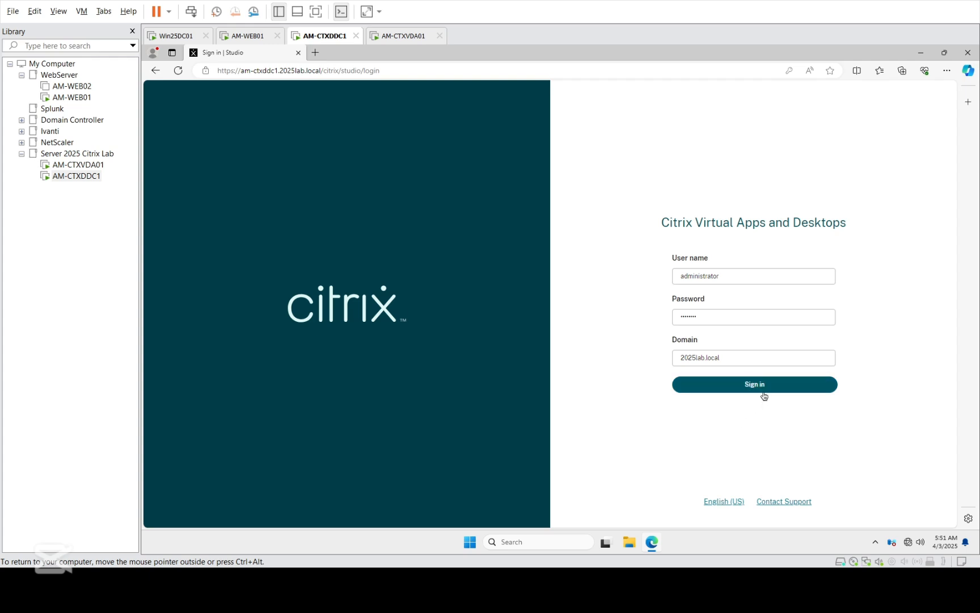
Step: Check the AM-CTXVDA01 lock screen, then return to the AM-CTXDDC1 controller console
click(78, 165)
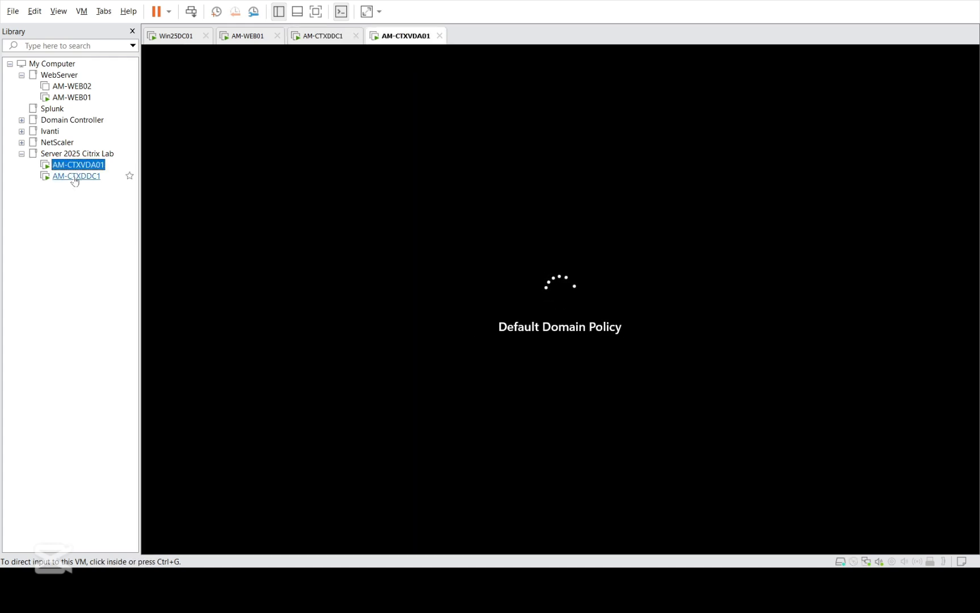
click(75, 179)
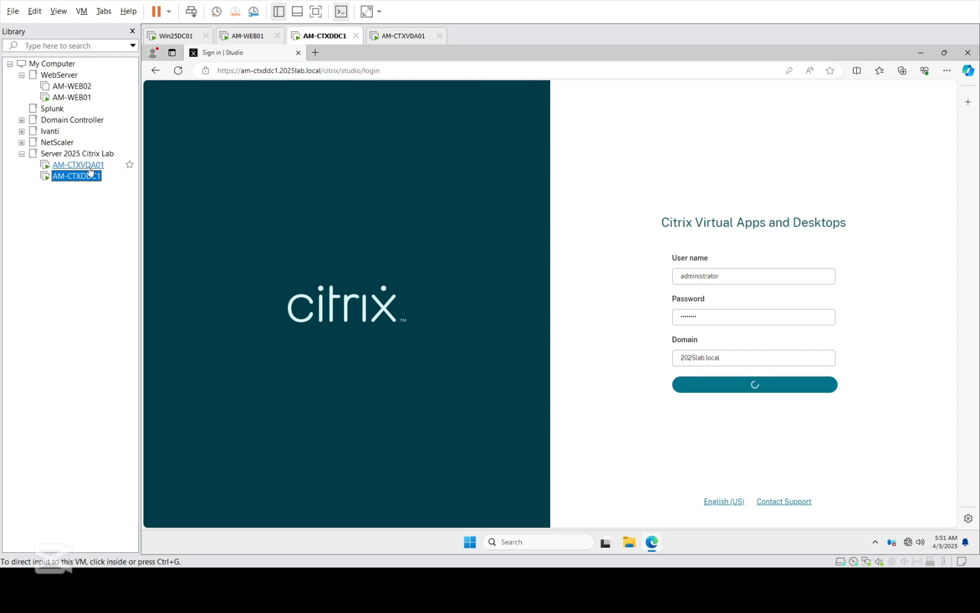
click(77, 165)
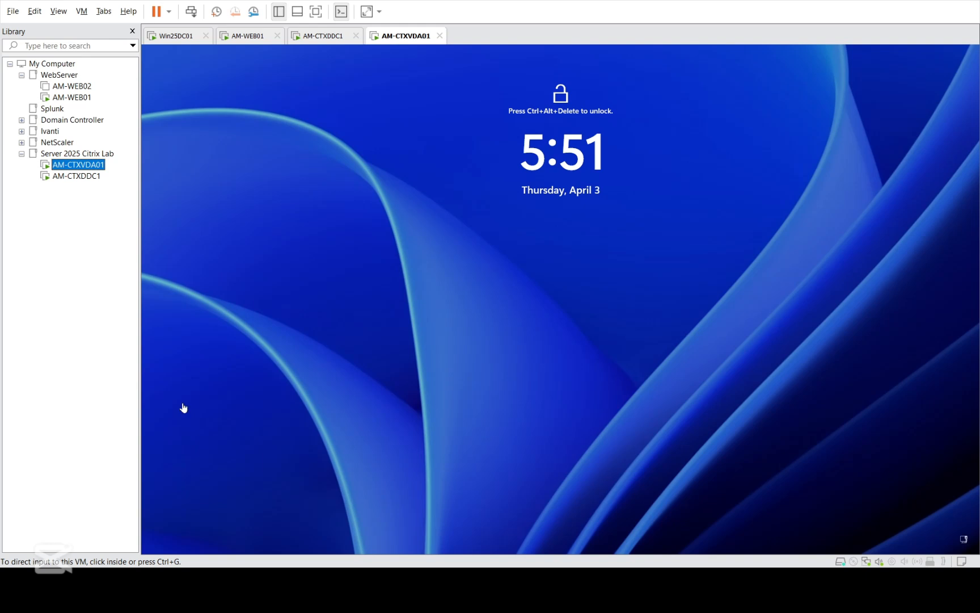
click(400, 223)
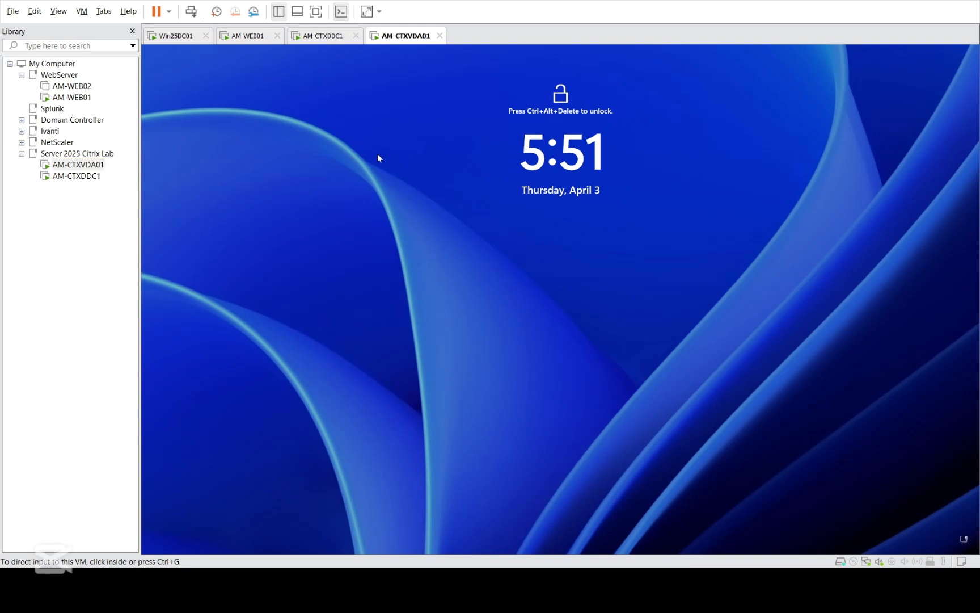
key(ctrl+alt)
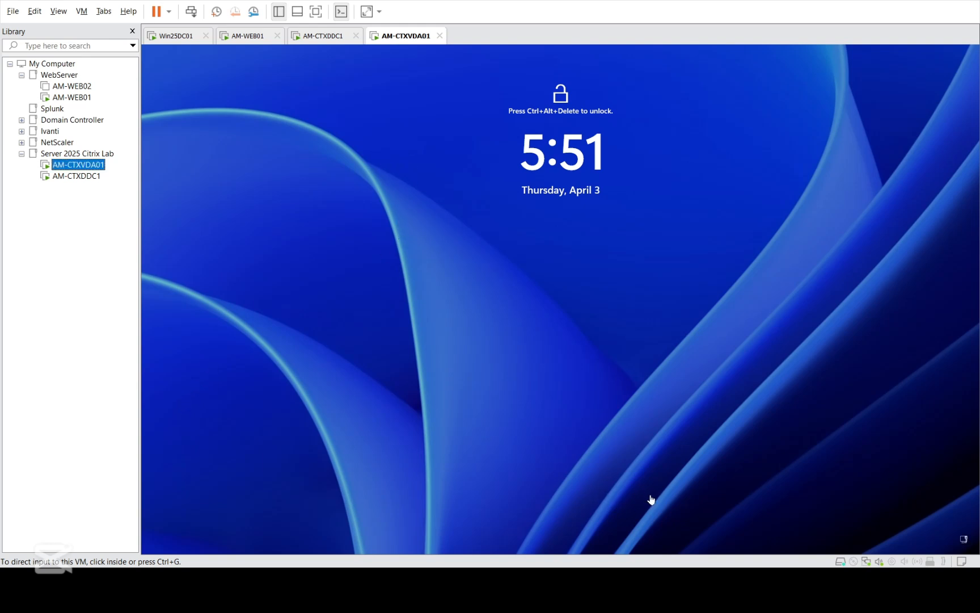
click(96, 179)
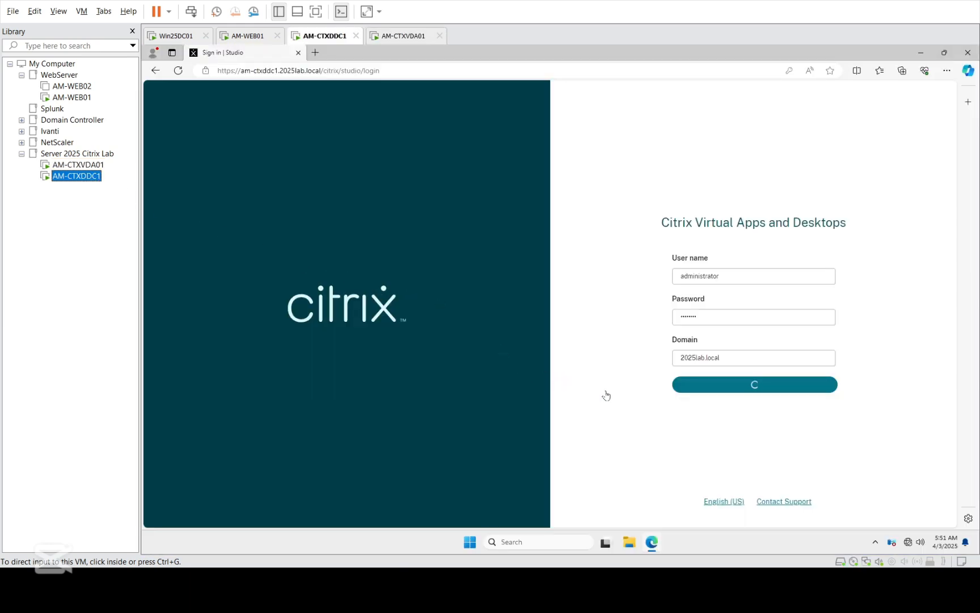
click(608, 369)
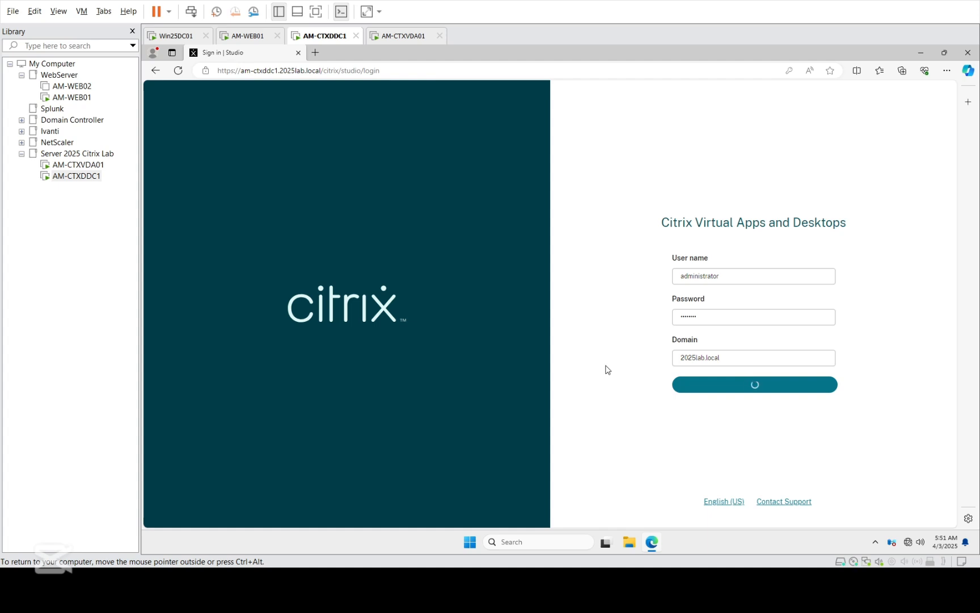
key(ctrl+alt)
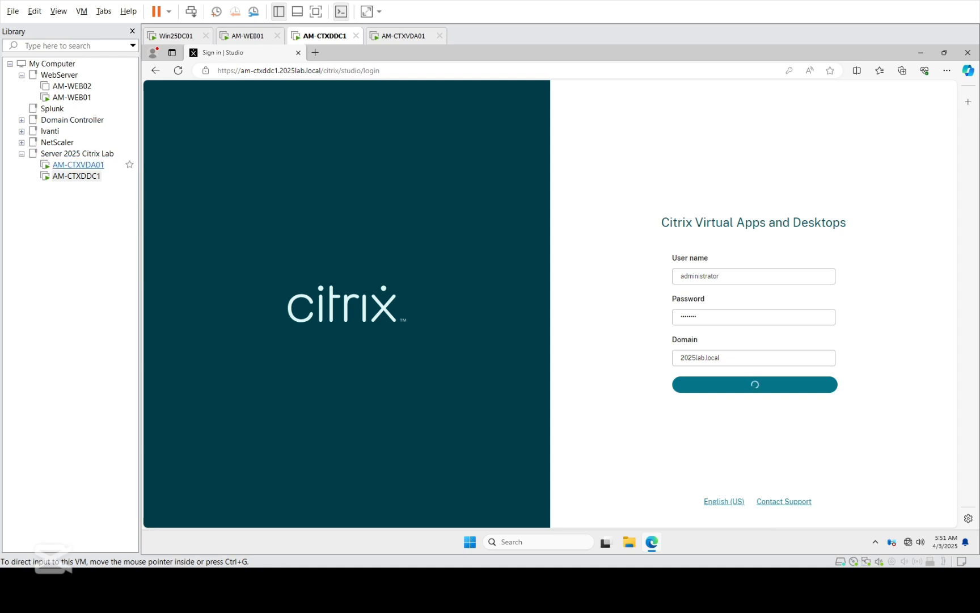
Step: Glance at AM-CTXVDA01 and AM-WEB01 while the Studio console loads on AM-CTXDDC1
click(79, 164)
click(79, 176)
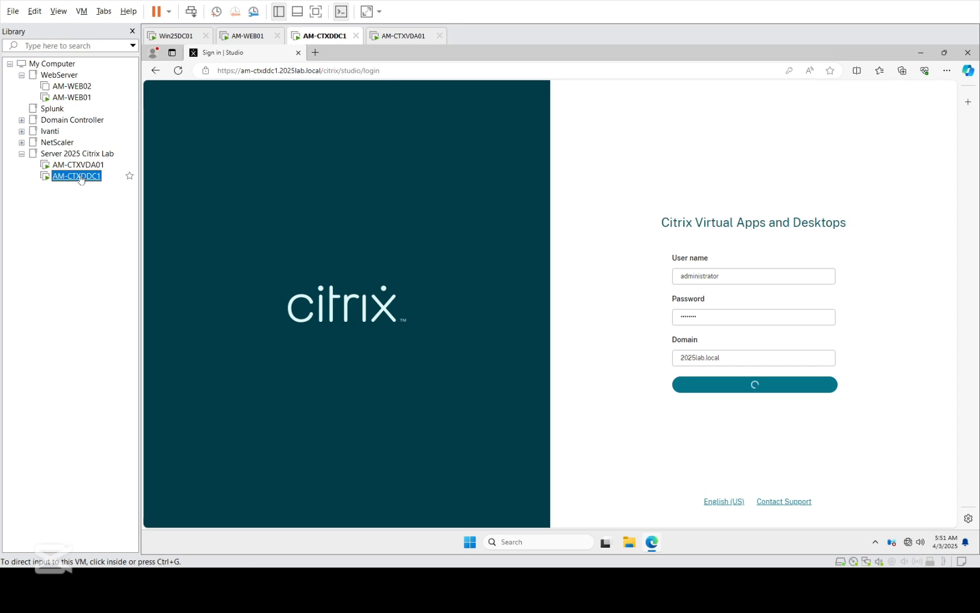
click(71, 98)
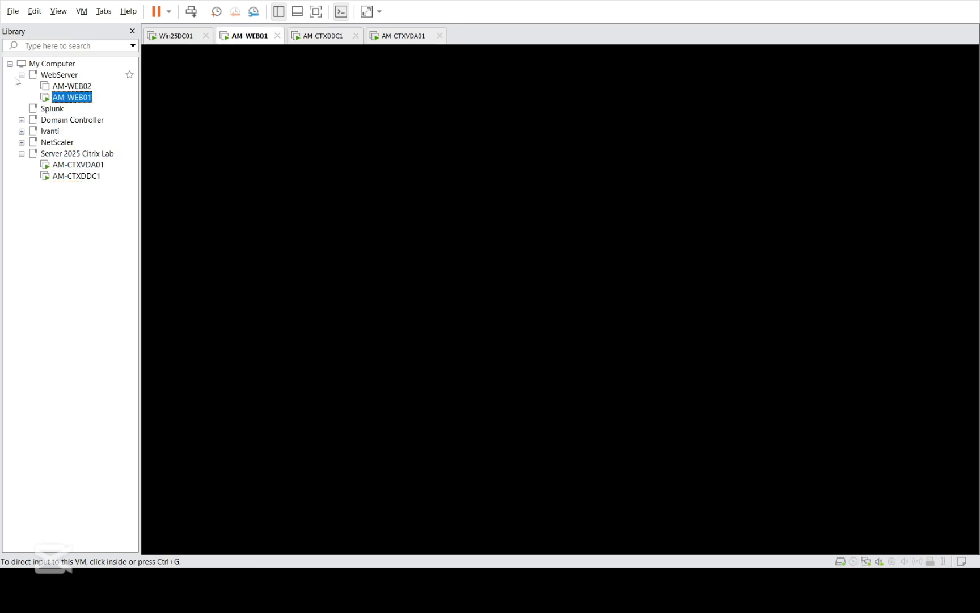
click(68, 176)
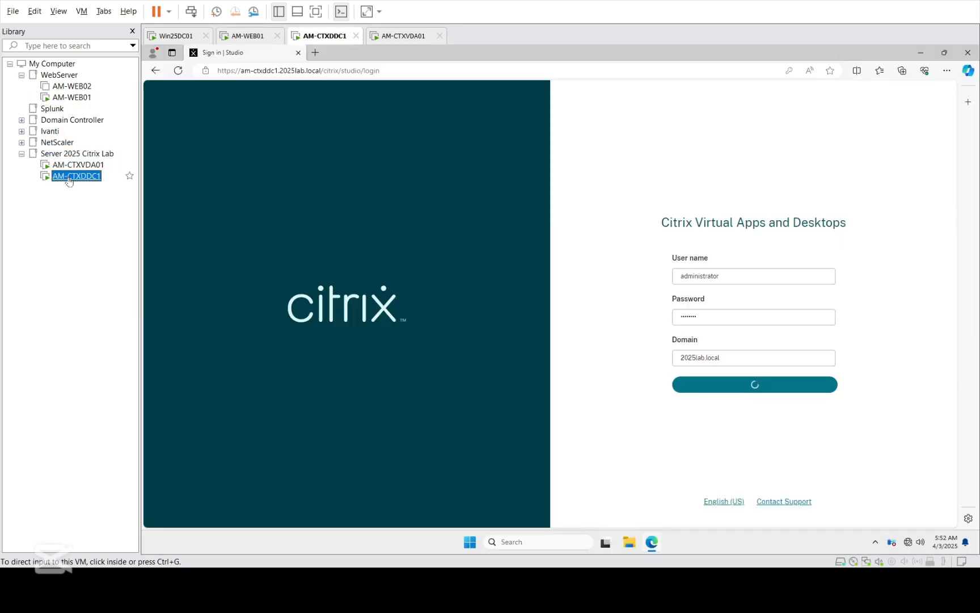
click(84, 166)
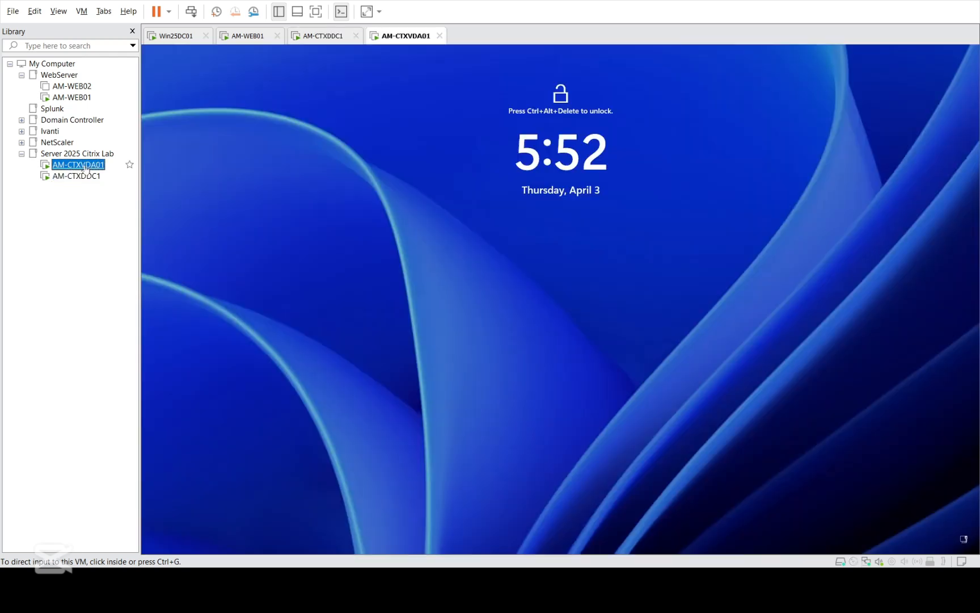
click(84, 176)
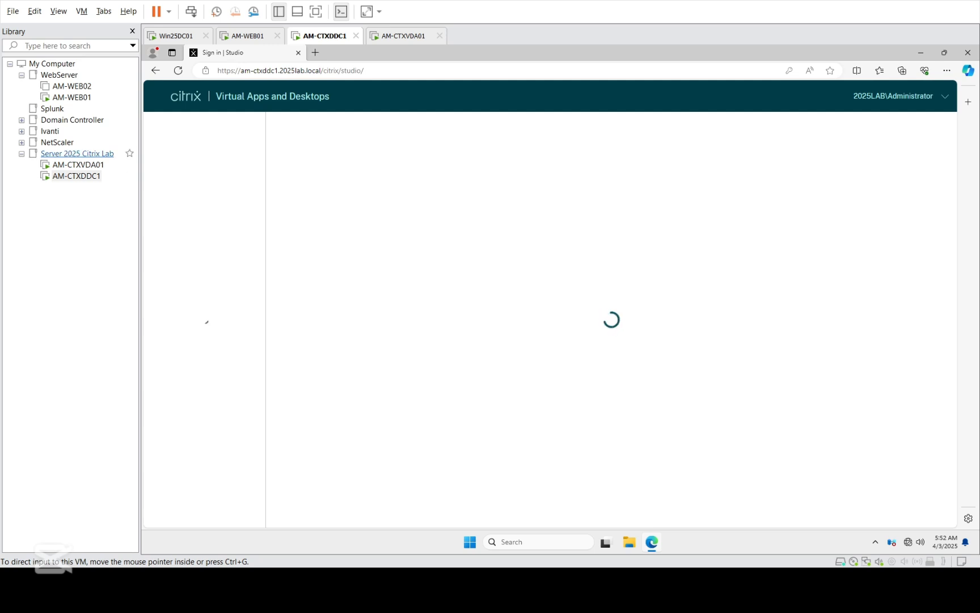
Step: Glance at AM-CTXVDA01 and return to the AM-CTXDDC1 Studio console
click(95, 166)
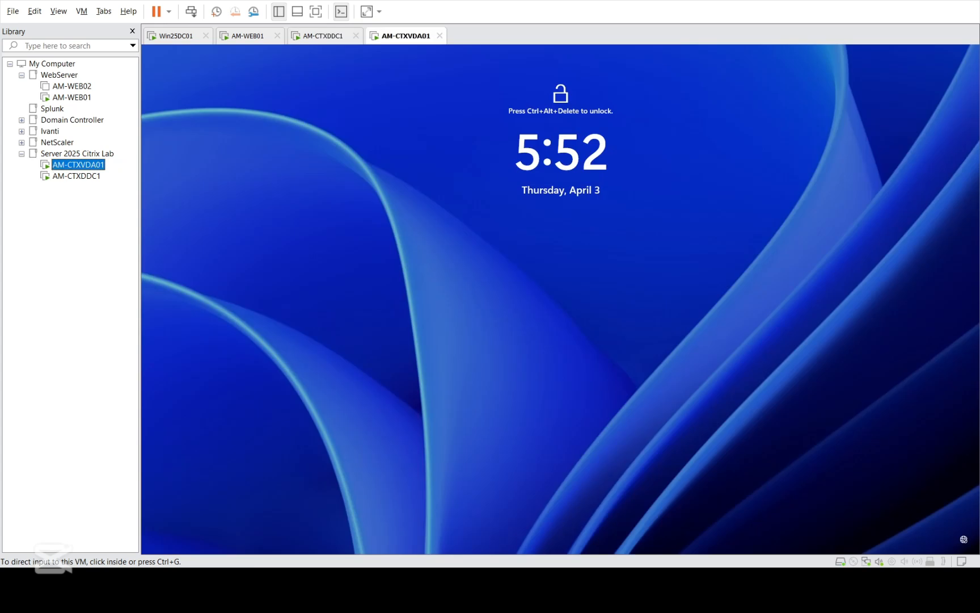
click(561, 299)
click(77, 176)
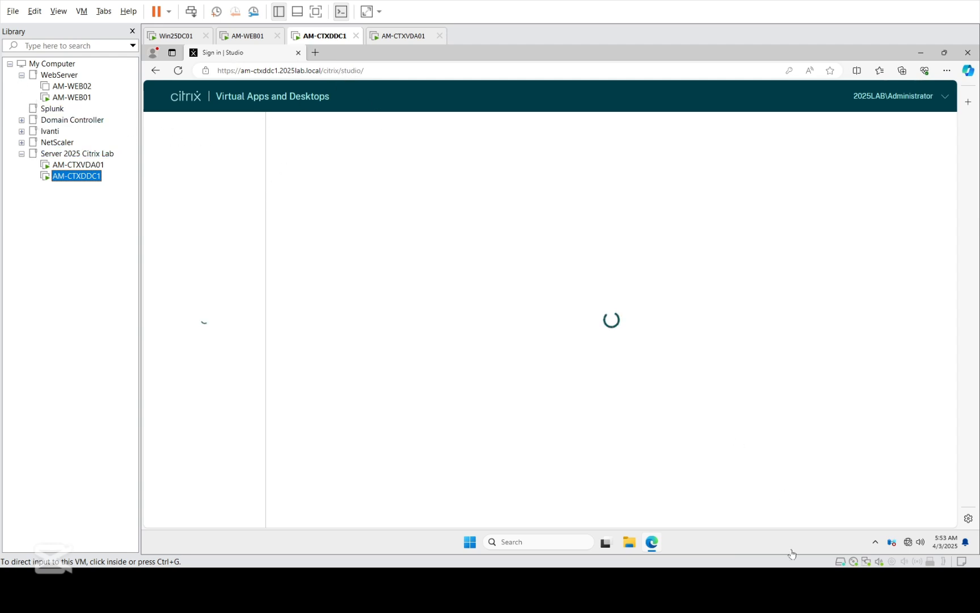
Step: Open the Machine Catalogs page and start the Create Machine Catalog wizard
click(793, 588)
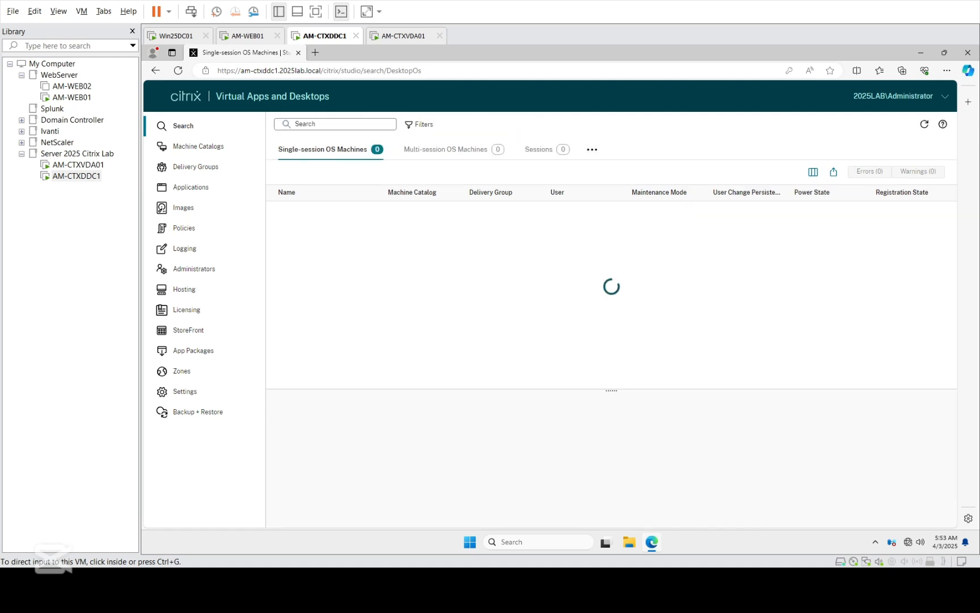
click(201, 148)
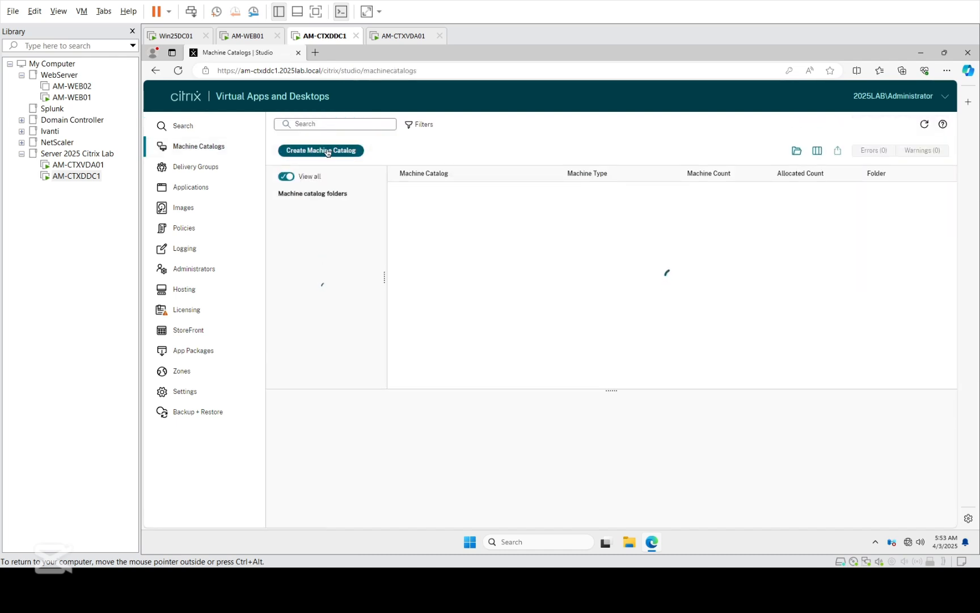
click(329, 152)
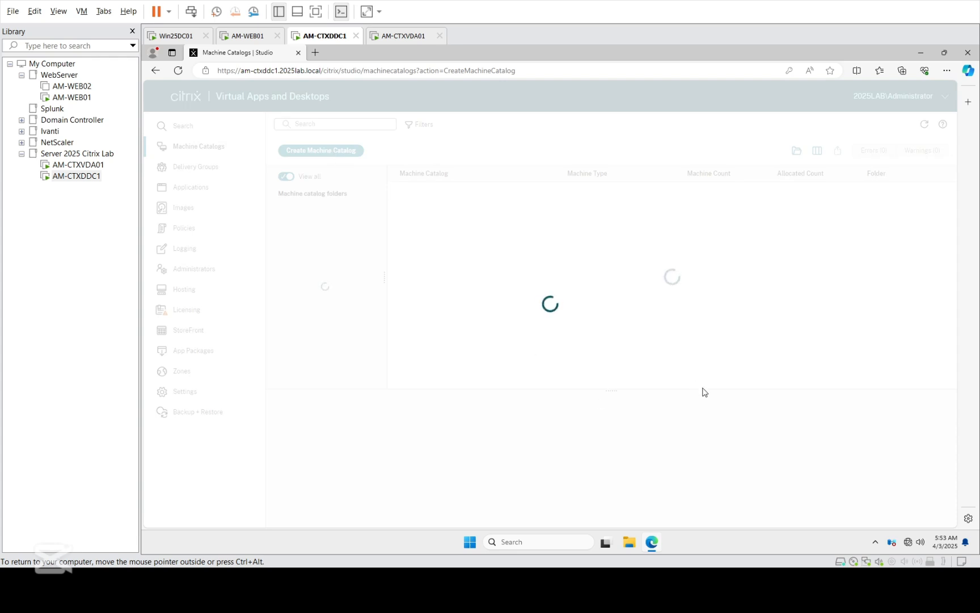
Step: Check system load in Task Manager on AM-CTXDDC1, then close it
right_click(749, 543)
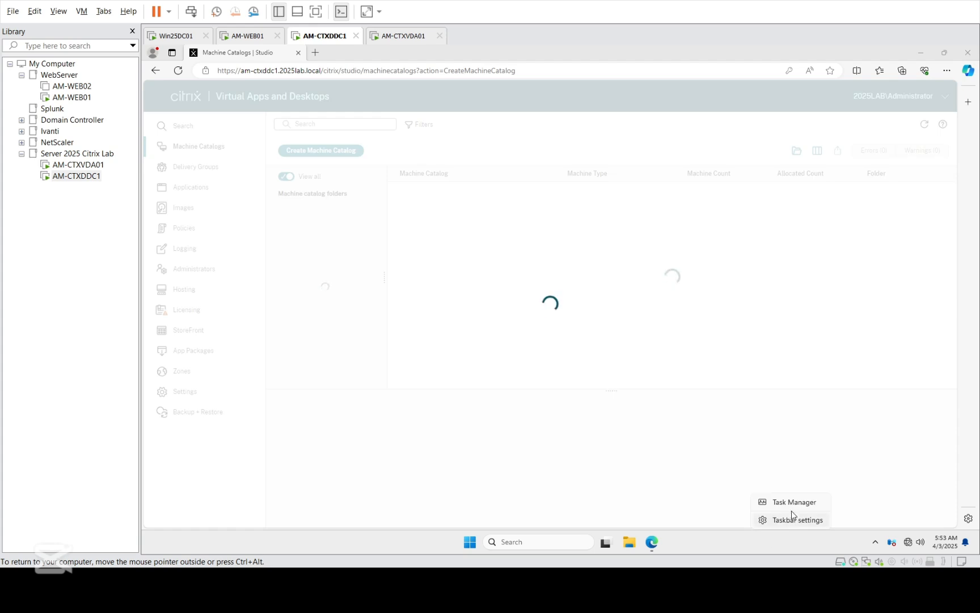
click(790, 509)
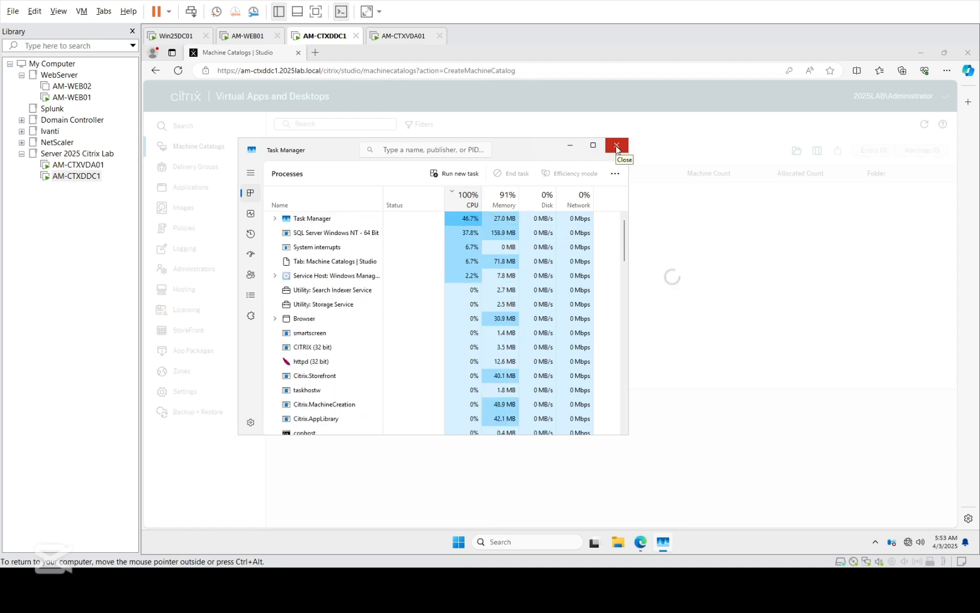
click(617, 149)
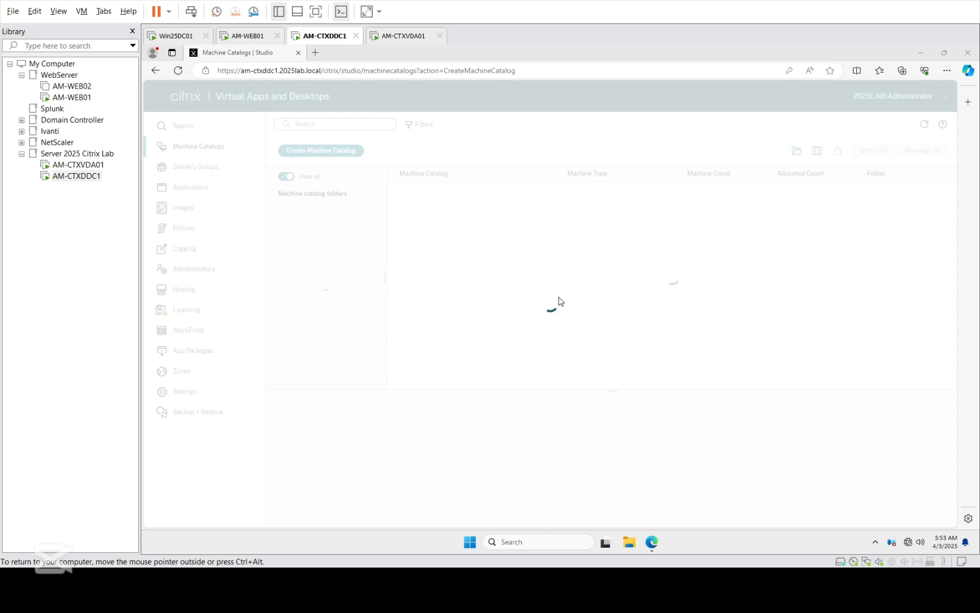
Step: Shut down AM-CTXDDC1 from the Start context menu, confirming with an unplanned reason
right_click(475, 546)
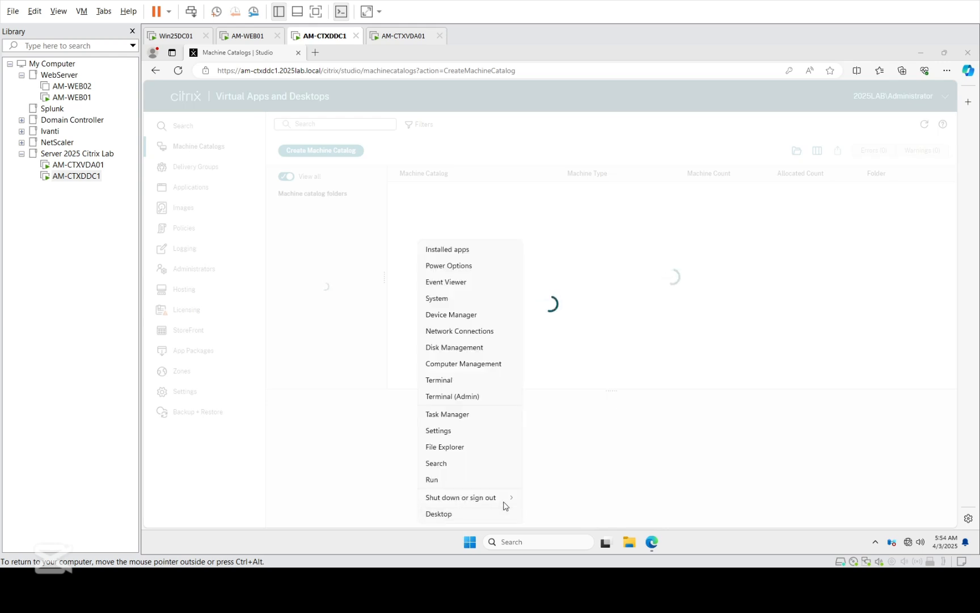
mouse_move(504, 506)
click(543, 518)
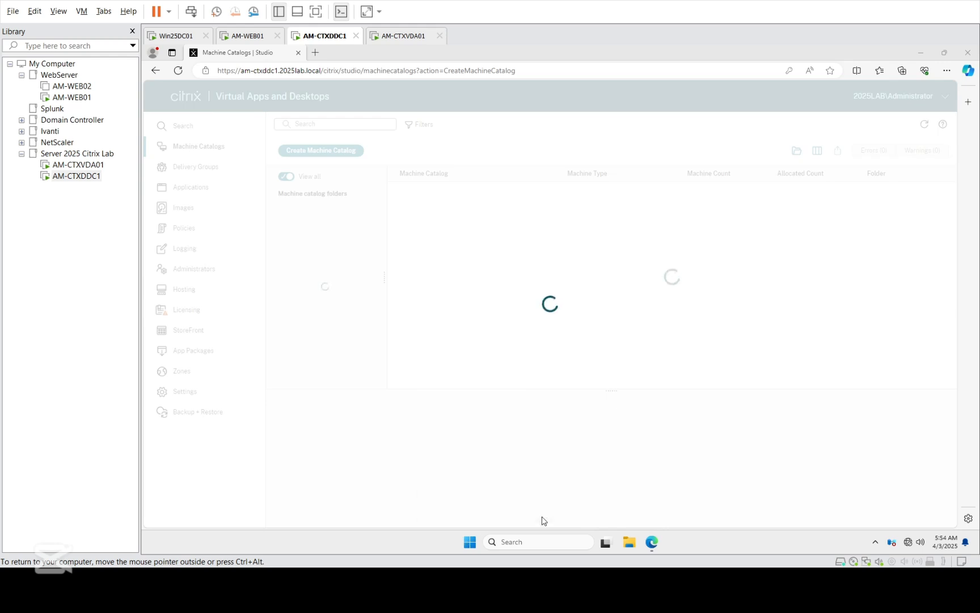
click(528, 517)
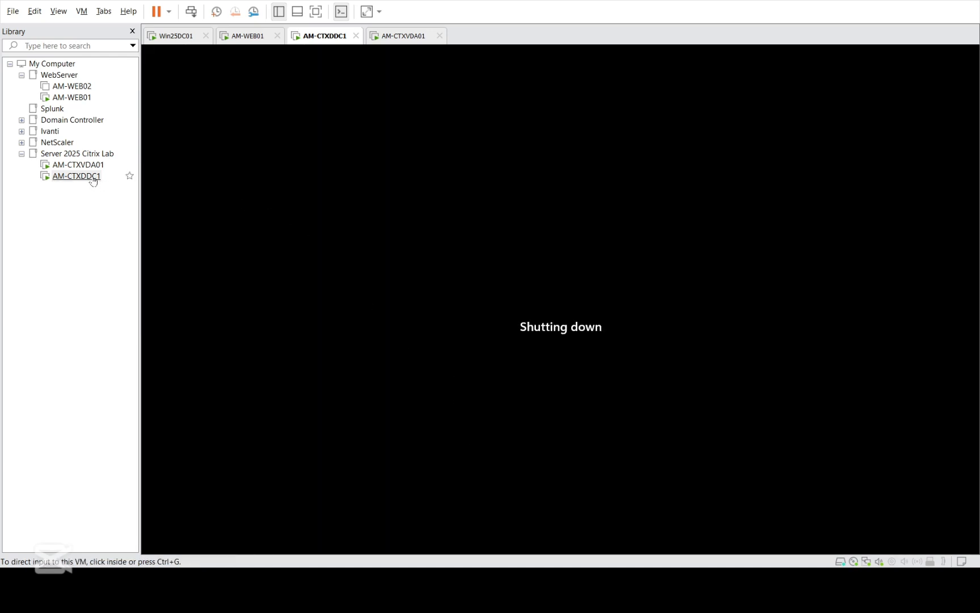
Step: Wait until AM-CTXDDC1 shows Powered off, with 2 processors and 4 GB memory listed
click(94, 179)
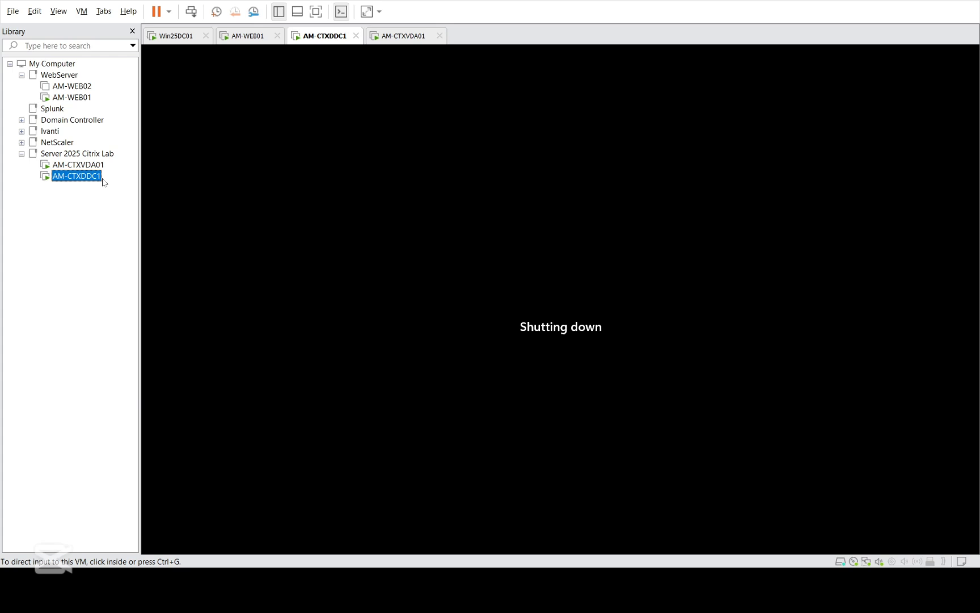
click(142, 406)
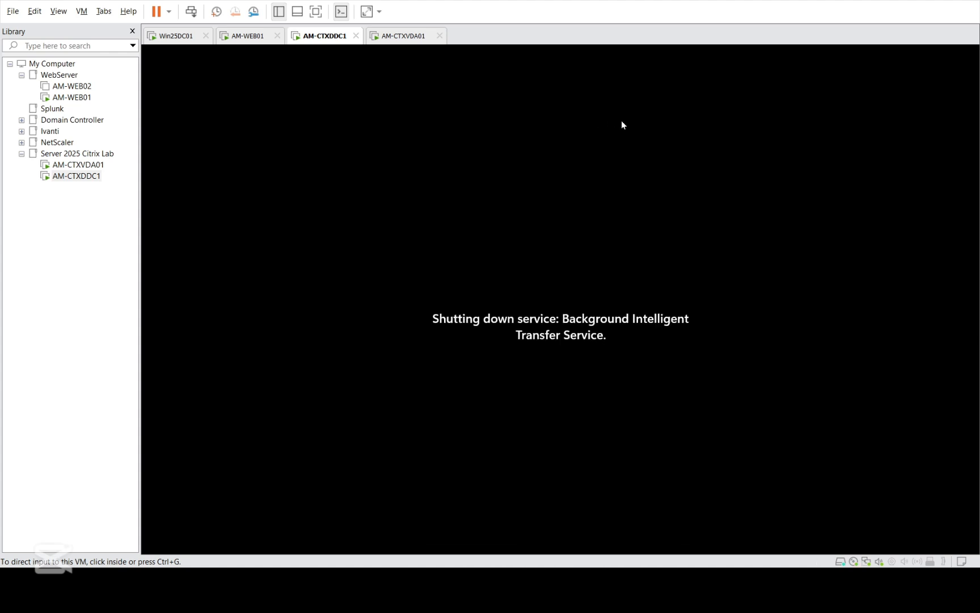
click(704, 52)
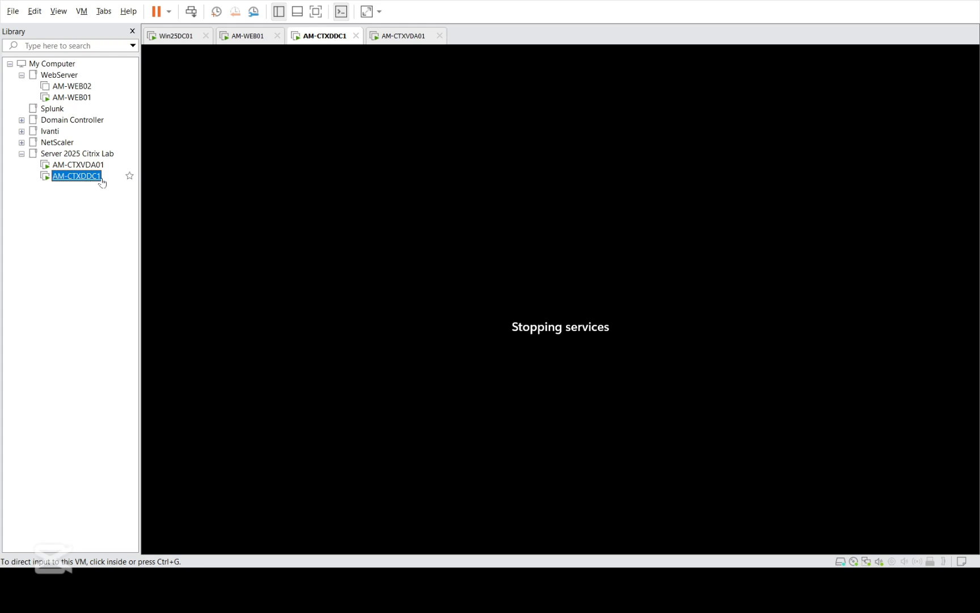
click(155, 418)
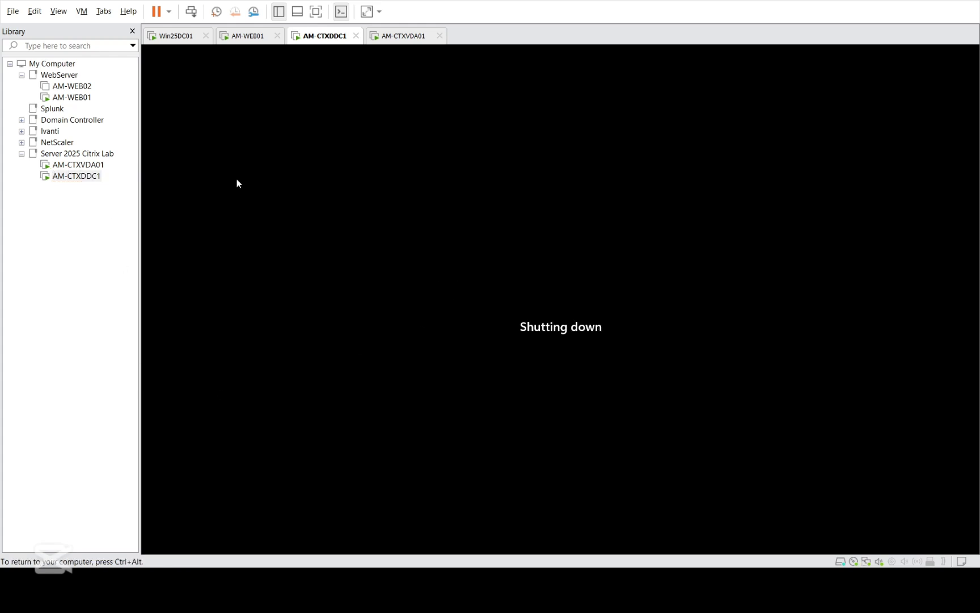
click(84, 177)
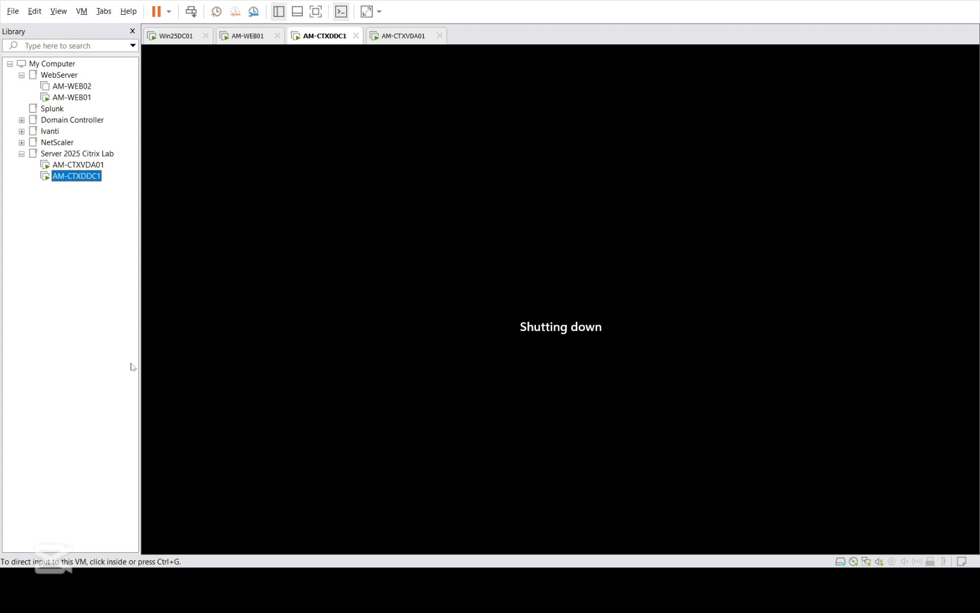
click(147, 410)
key(ctrl+alt)
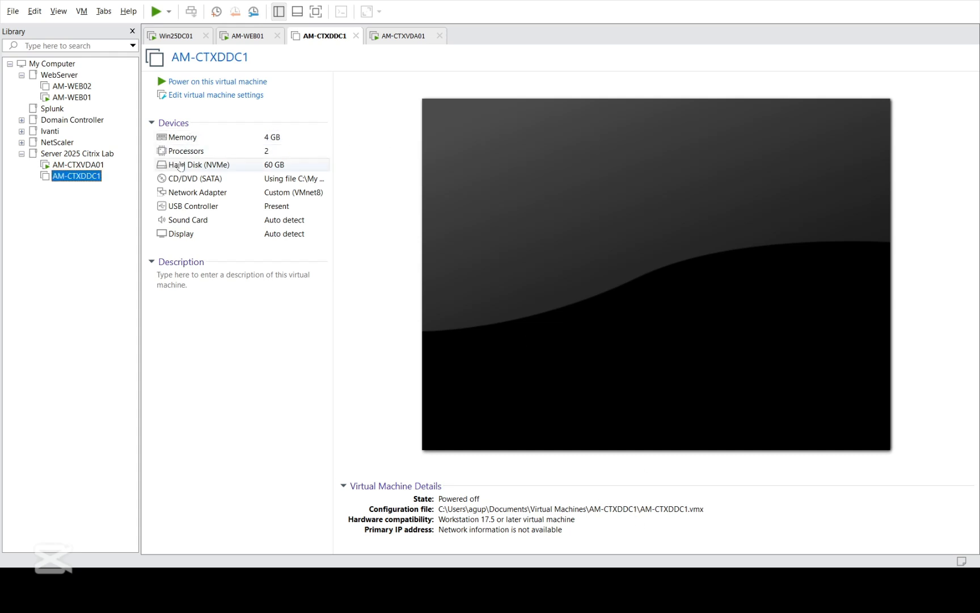
Step: Power AM-CTXDDC1 back on and send Ctrl+Alt+Del once it reaches the lock screen
click(210, 87)
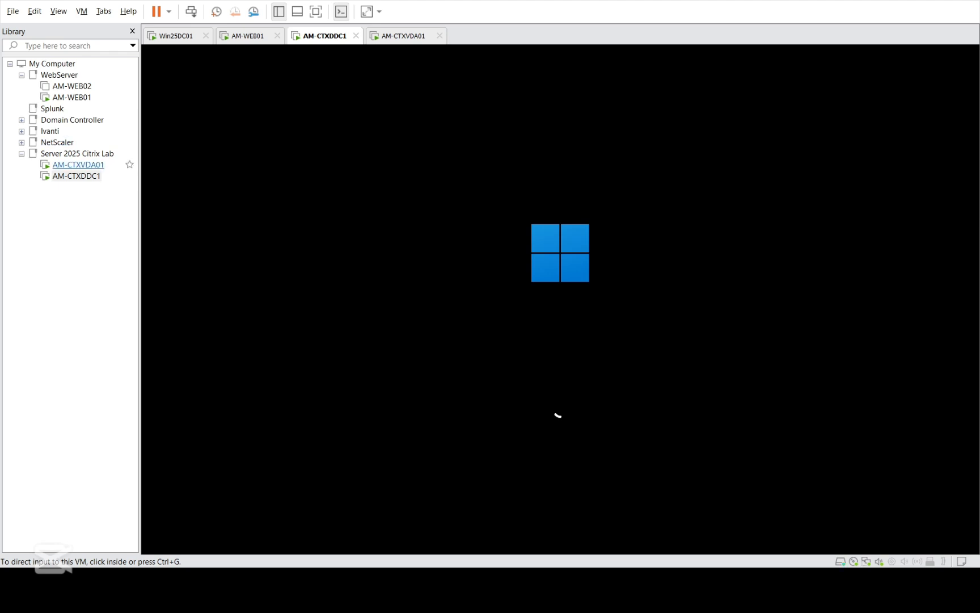
click(66, 97)
click(73, 165)
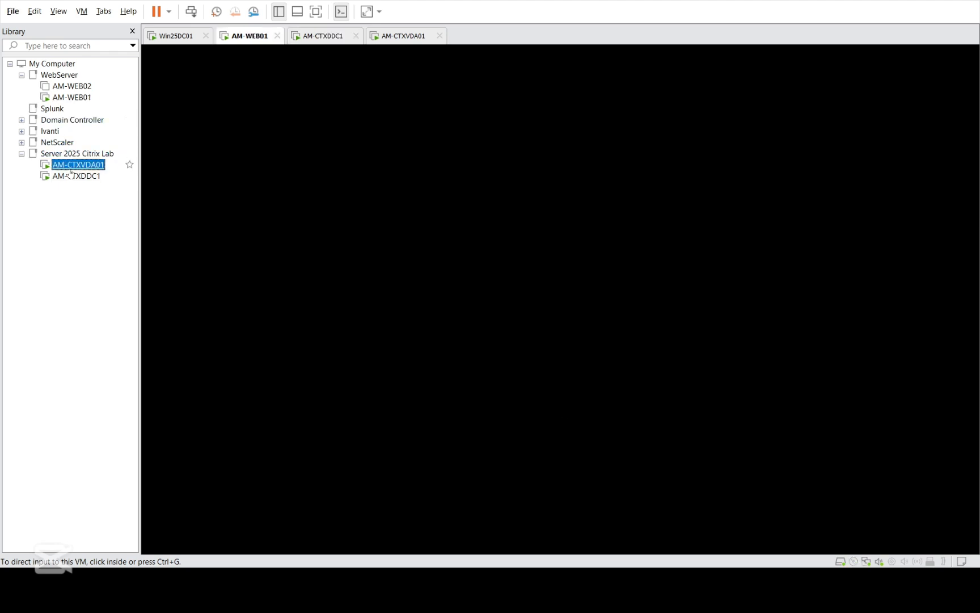
click(76, 177)
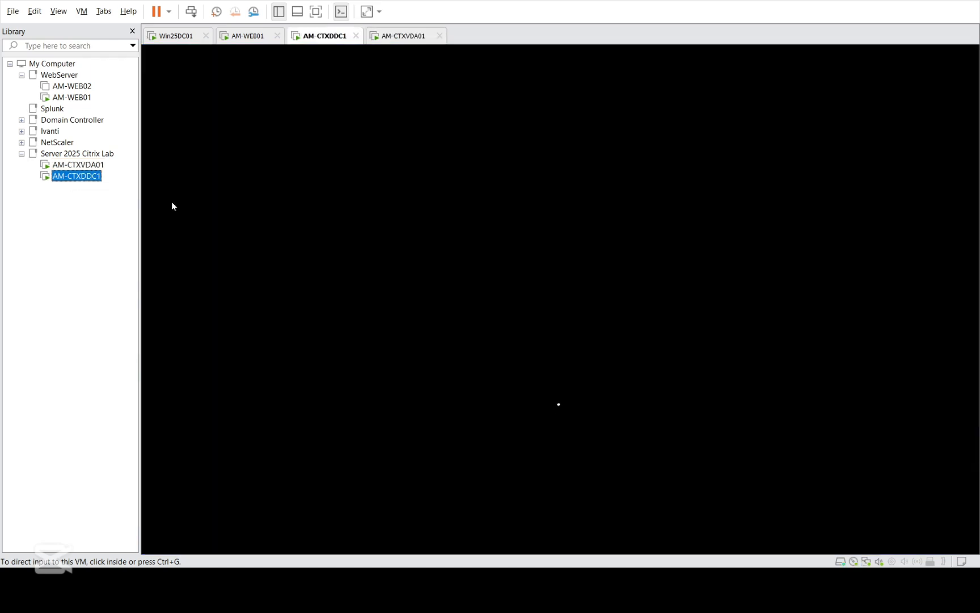
click(577, 326)
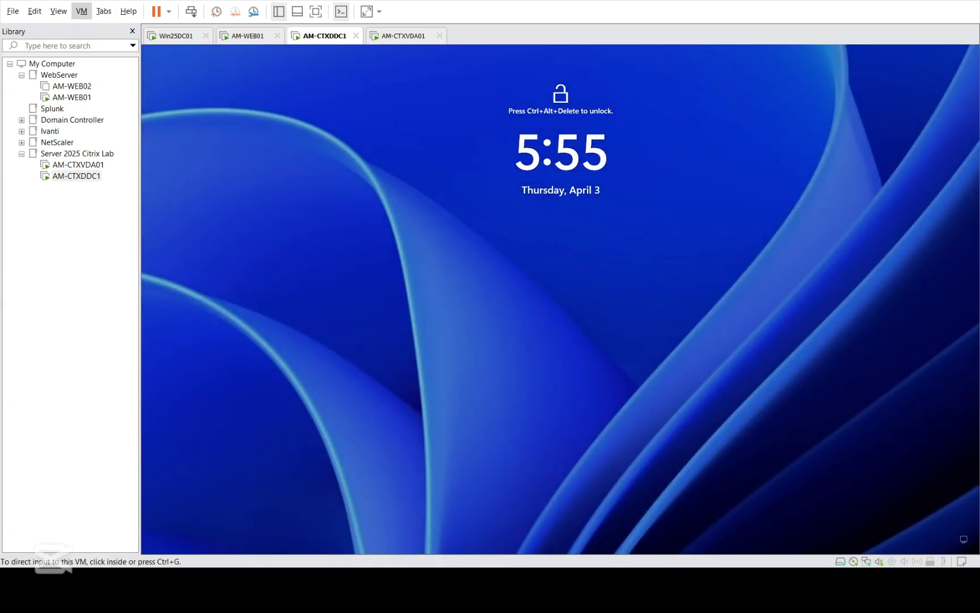
key(ctrl+alt+Insert)
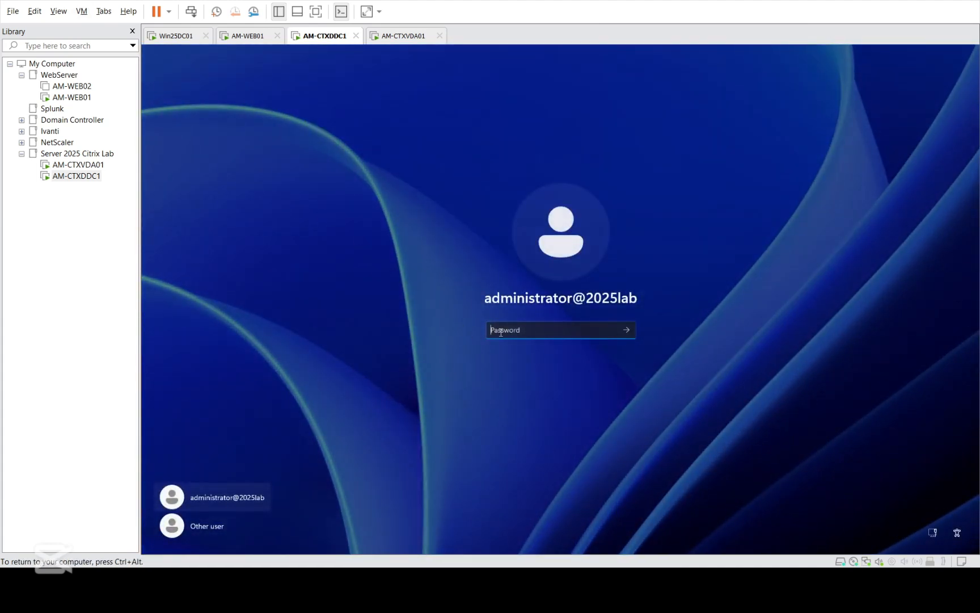
Step: Sign in to AM-CTXDDC1 with the administrator password and close Server Manager
text(••••••••••)
key(Return)
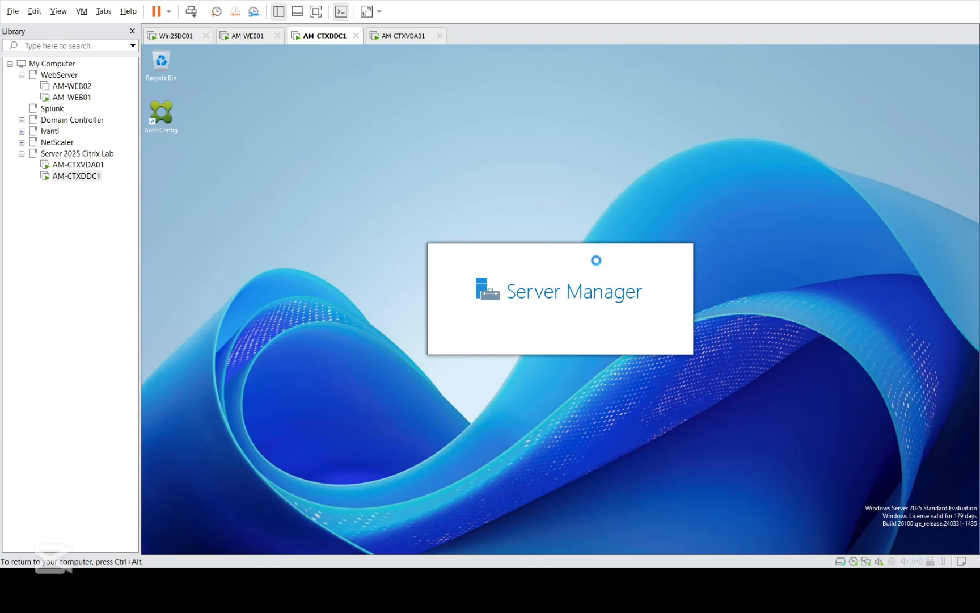
click(126, 176)
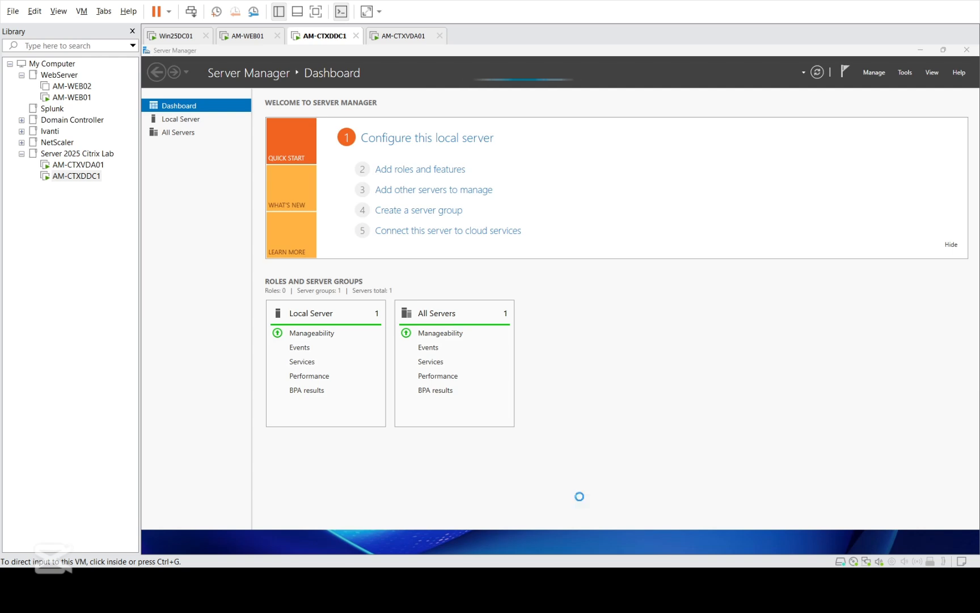
click(964, 50)
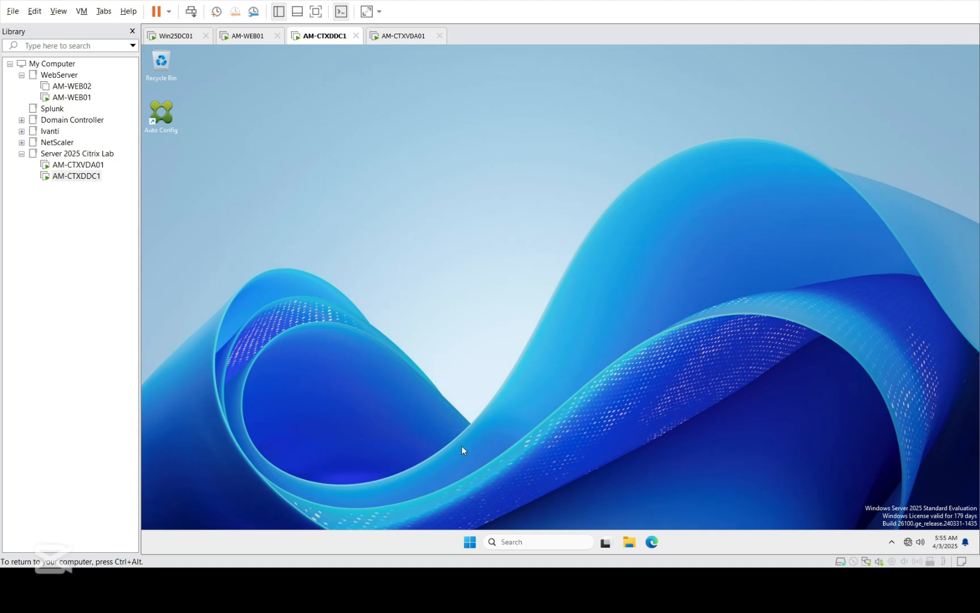
Step: Launch the Services console on AM-CTXDDC1 through Win+X > Run
right_click(498, 218)
click(522, 425)
key(super+x)
click(444, 481)
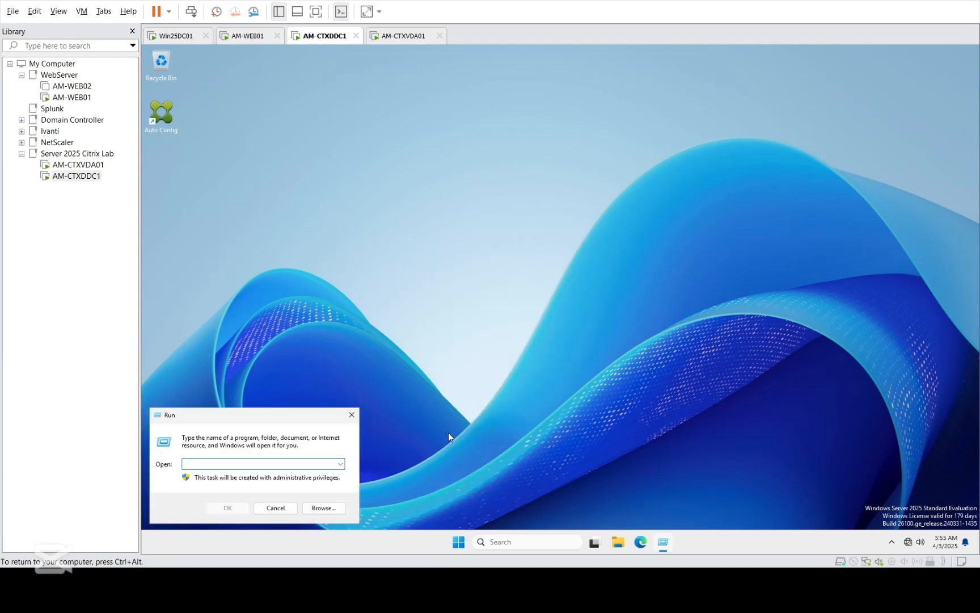
text(er)
key(BackSpace)
key(BackSpace)
text(services.mc)
key(Return)
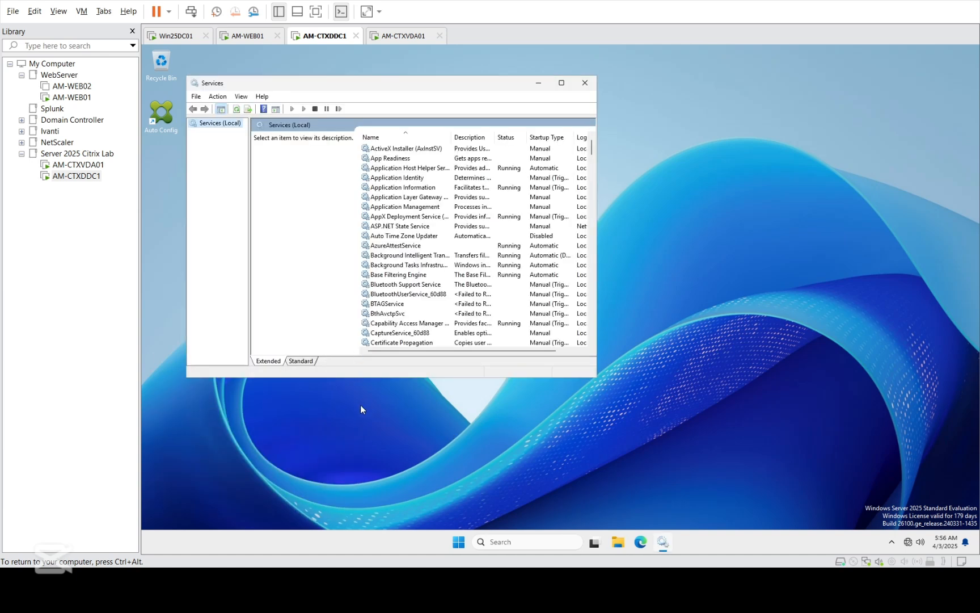
Step: Switch Services to Standard view, sort by Status with Starting/Running first, and refresh
click(302, 361)
click(451, 124)
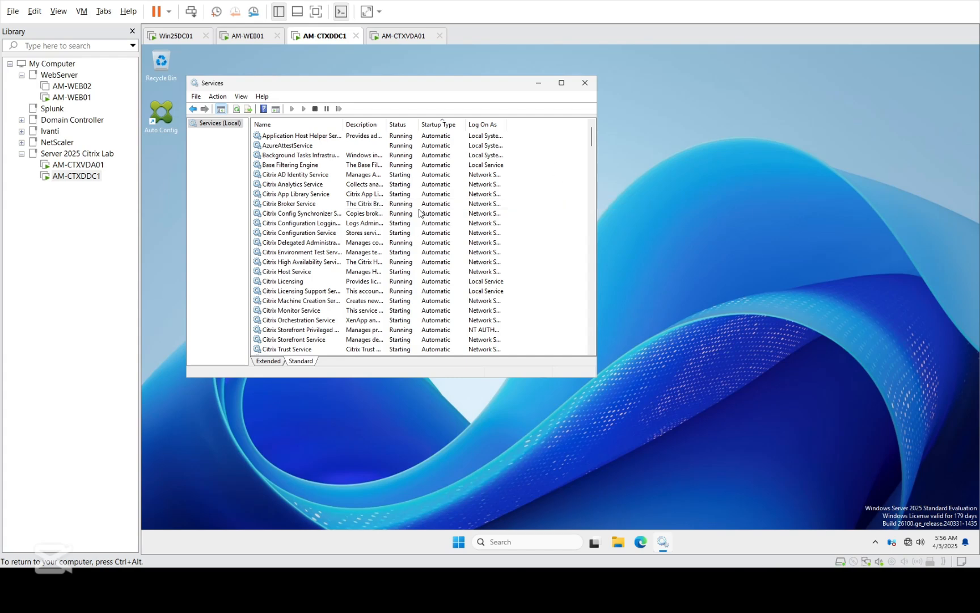
click(404, 127)
click(406, 128)
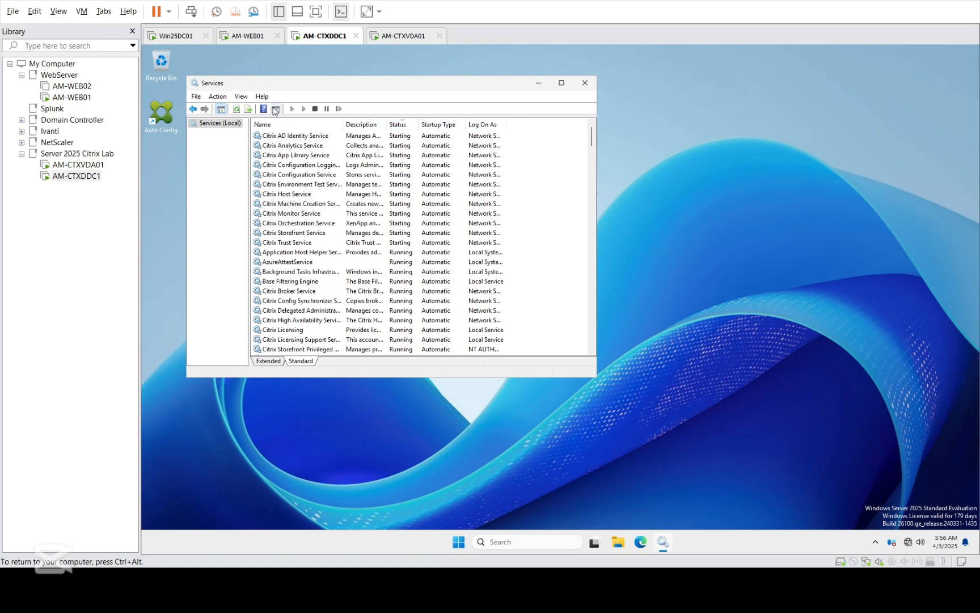
click(237, 108)
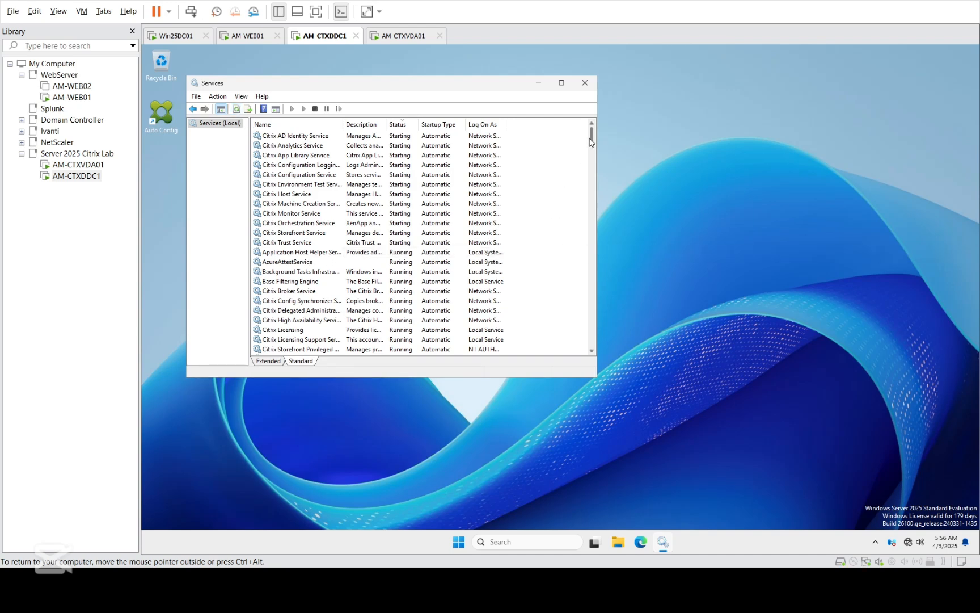
mouse_move(590, 142)
mouse_down()
mouse_move(588, 242)
mouse_move(587, 124)
mouse_up()
click(238, 109)
click(237, 109)
mouse_move(592, 149)
mouse_down()
mouse_move(593, 246)
mouse_move(593, 136)
mouse_up()
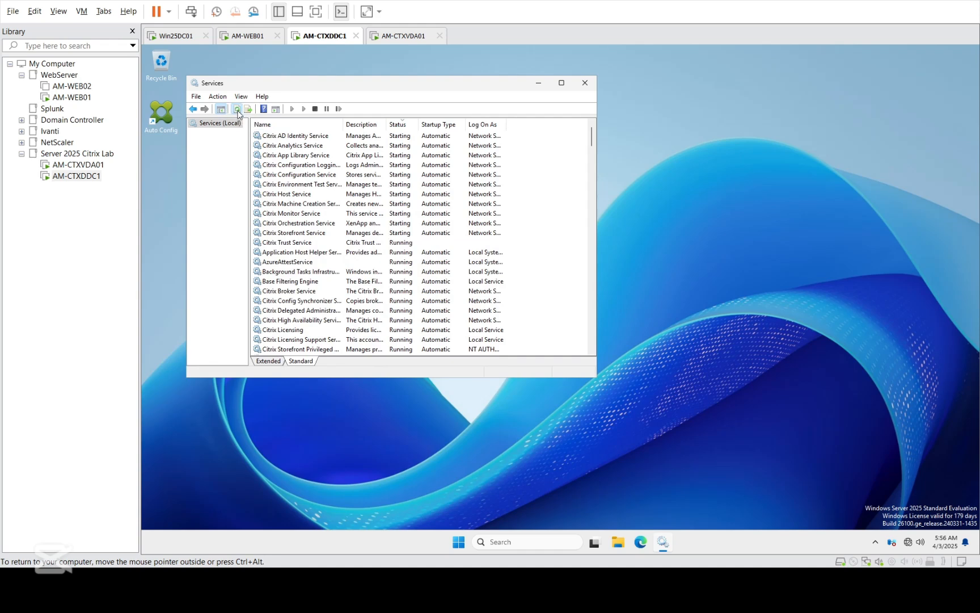
Step: Refresh repeatedly and re-sort by Startup Type and Status, Automatic and Running first
click(237, 109)
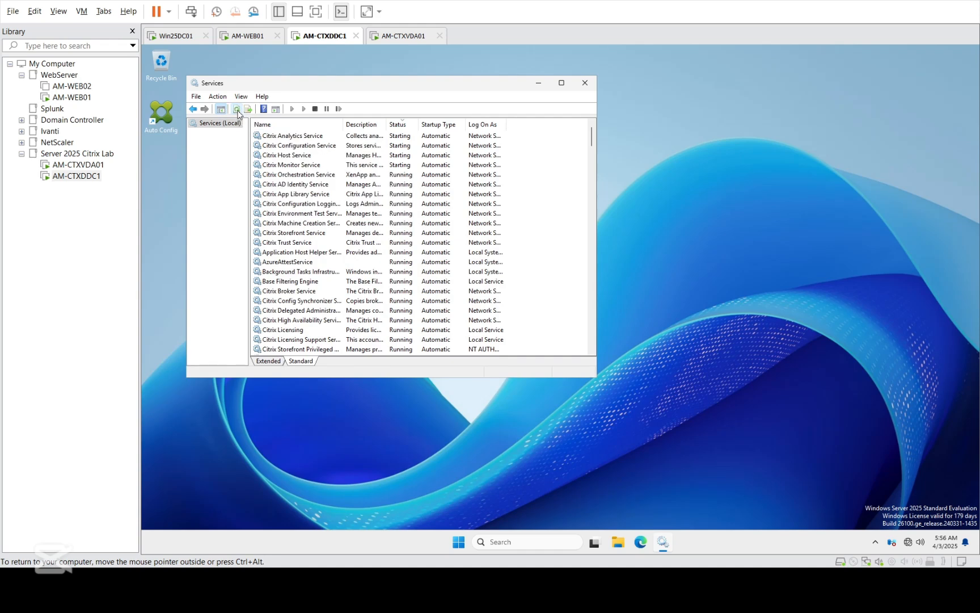
click(239, 112)
click(239, 112)
click(239, 112)
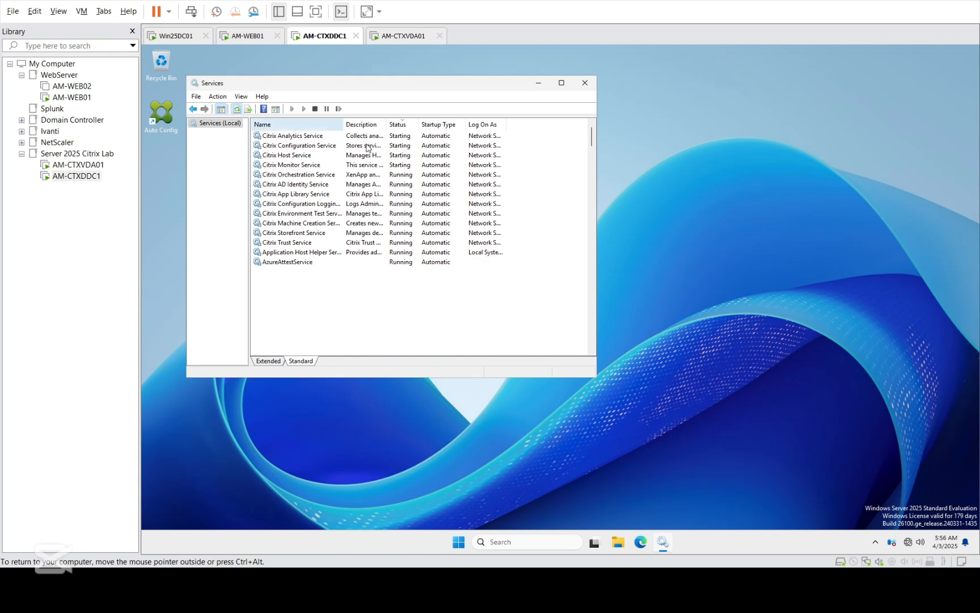
click(438, 126)
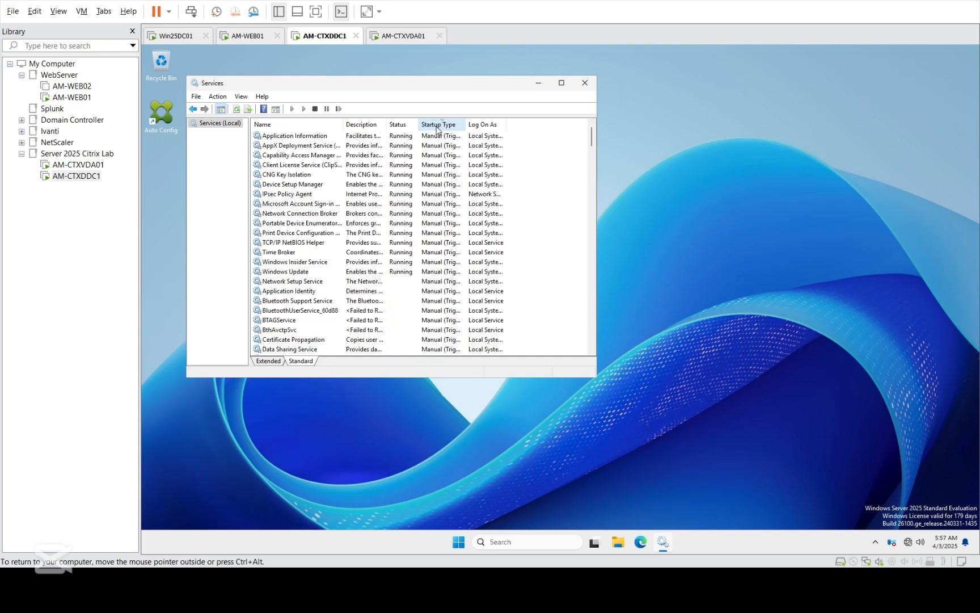
click(442, 130)
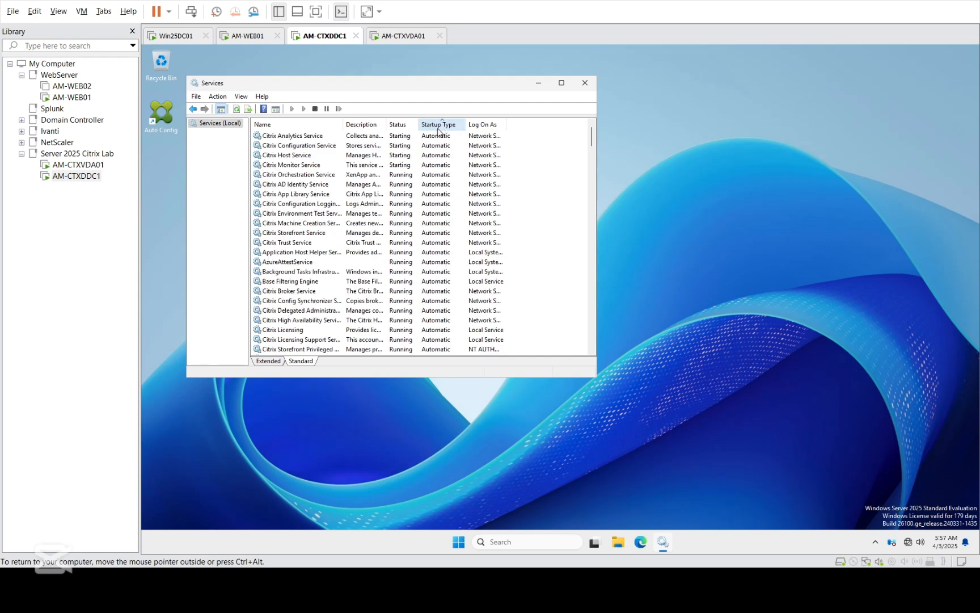
click(399, 131)
click(399, 131)
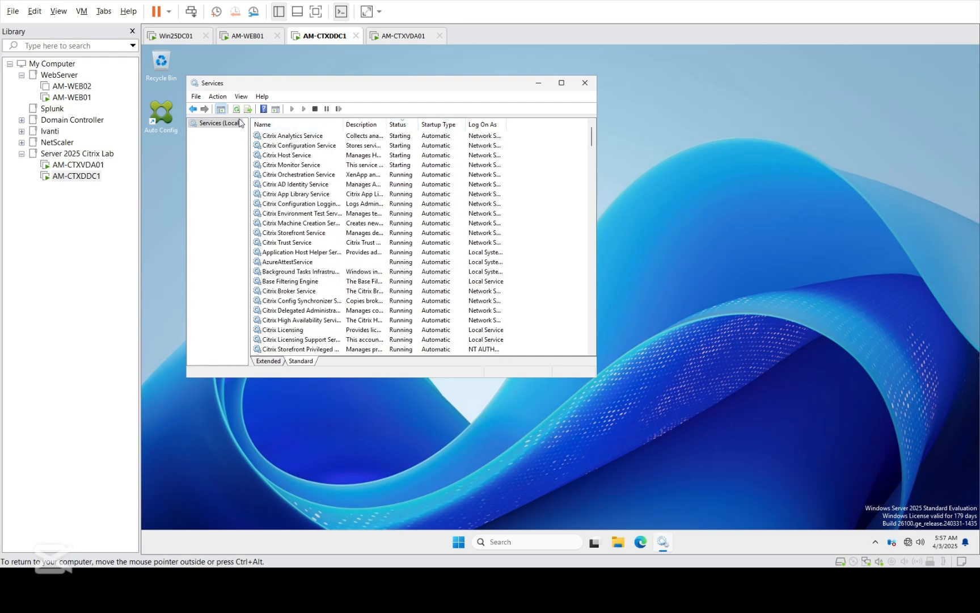
click(236, 109)
click(236, 109)
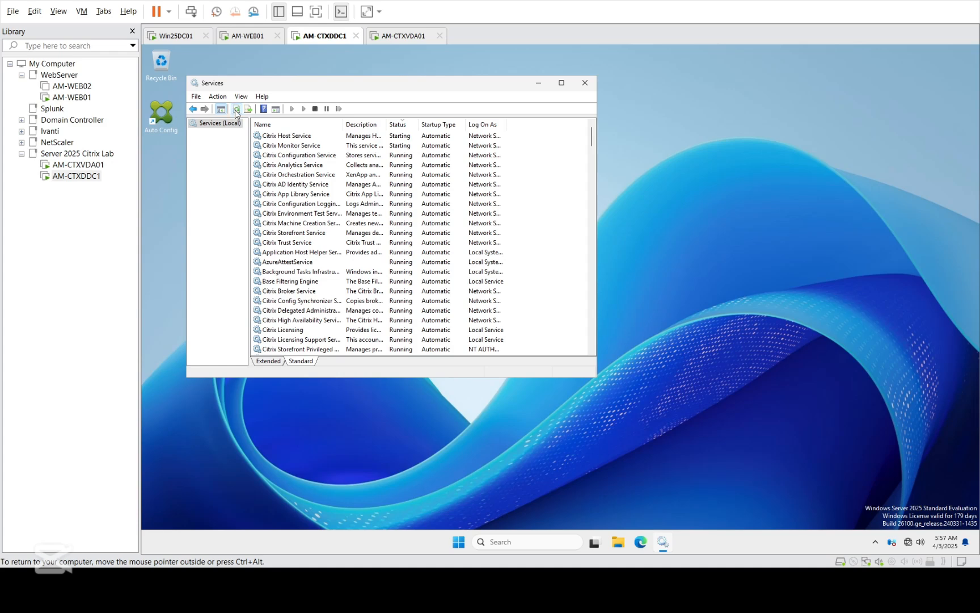
click(236, 109)
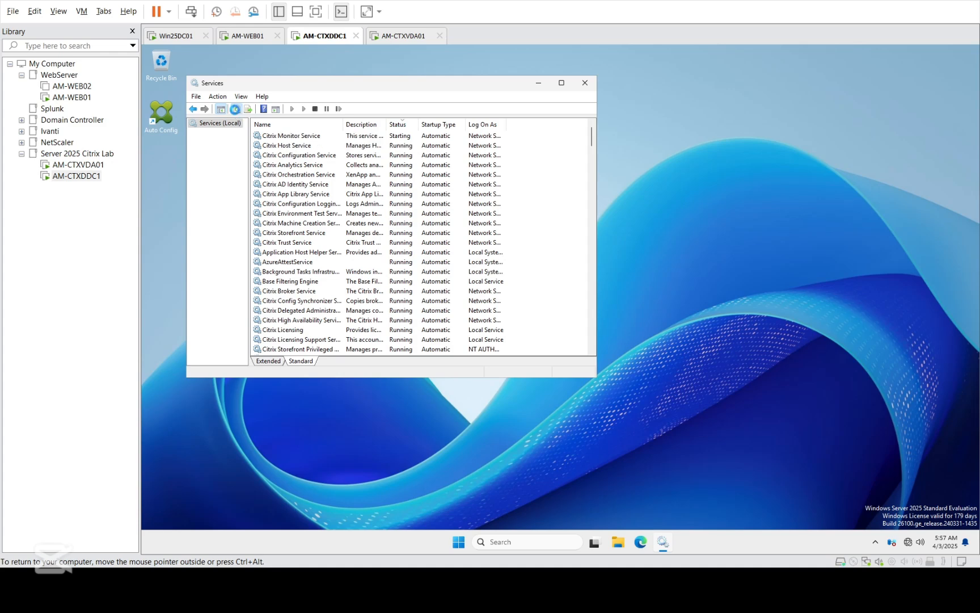
click(236, 109)
click(236, 109)
click(236, 110)
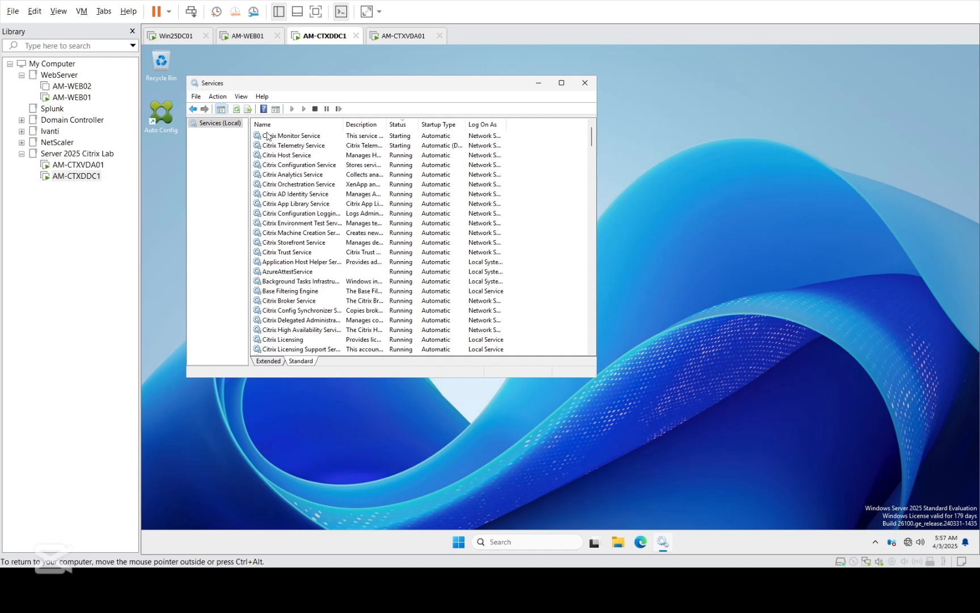
Step: Keep refreshing and re-sorting until every Citrix service shows Running
click(220, 109)
click(236, 110)
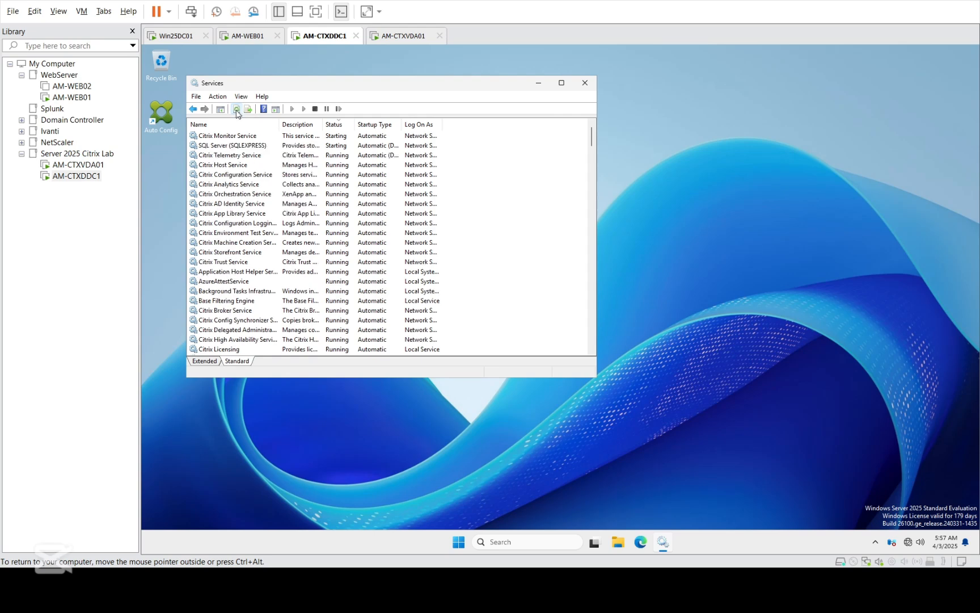
click(236, 111)
click(220, 109)
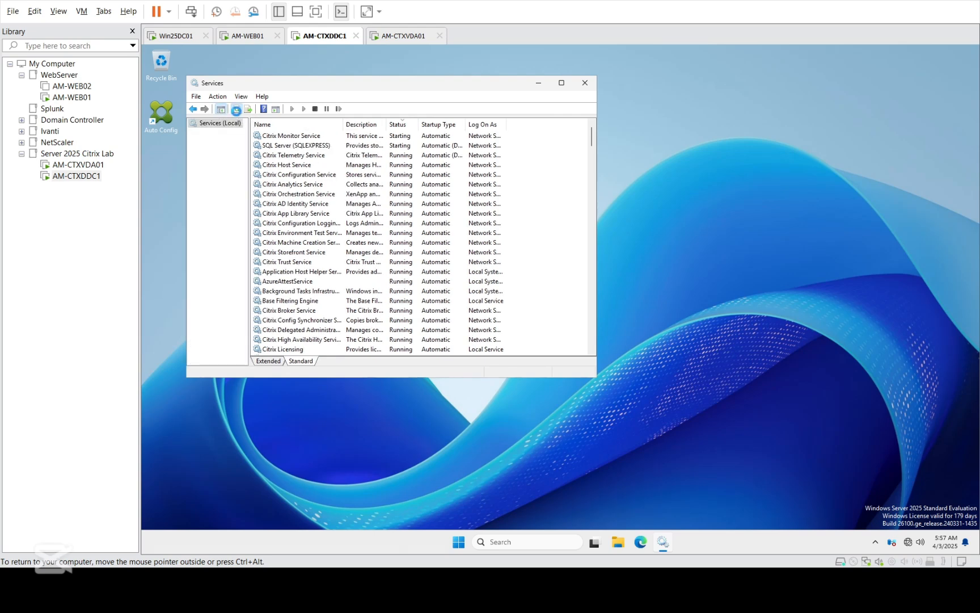
click(236, 110)
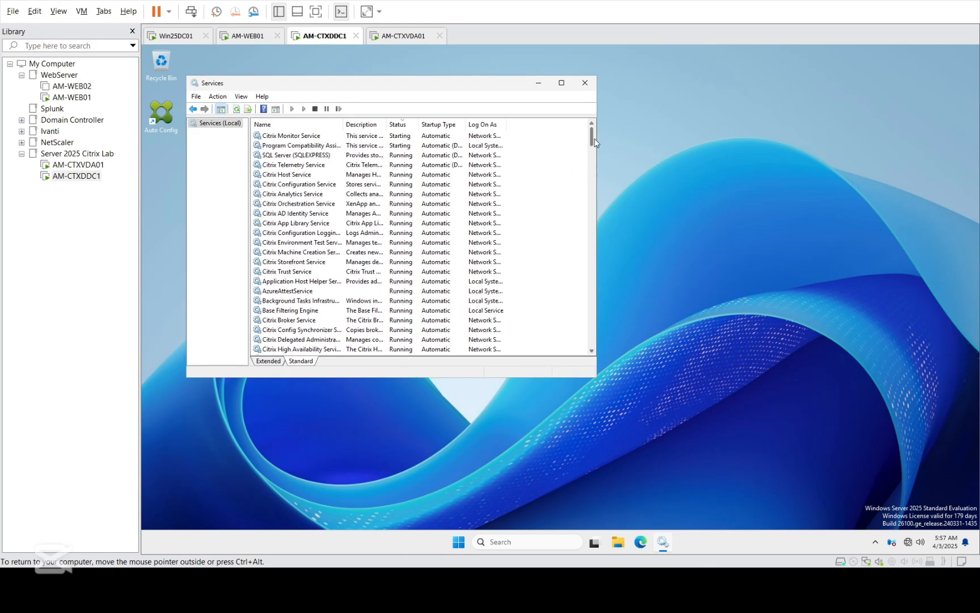
mouse_move(592, 137)
mouse_down()
mouse_move(580, 227)
mouse_move(596, 128)
mouse_up()
click(238, 109)
click(237, 109)
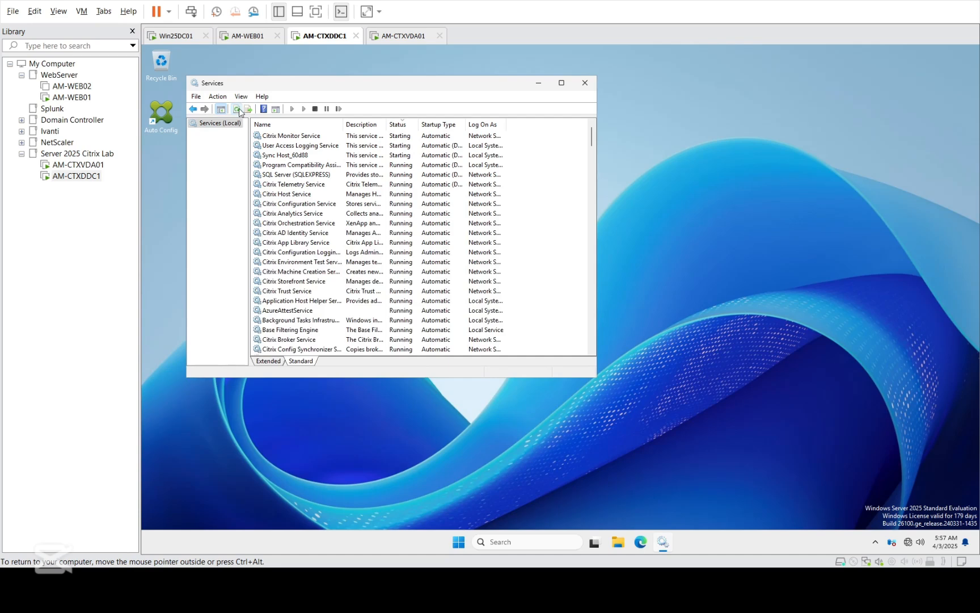
click(395, 124)
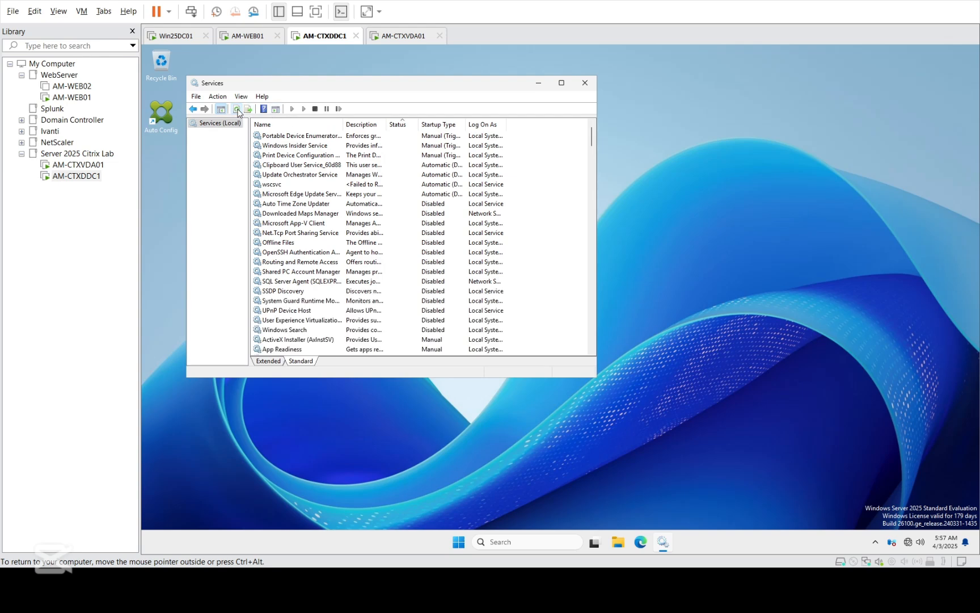
click(237, 108)
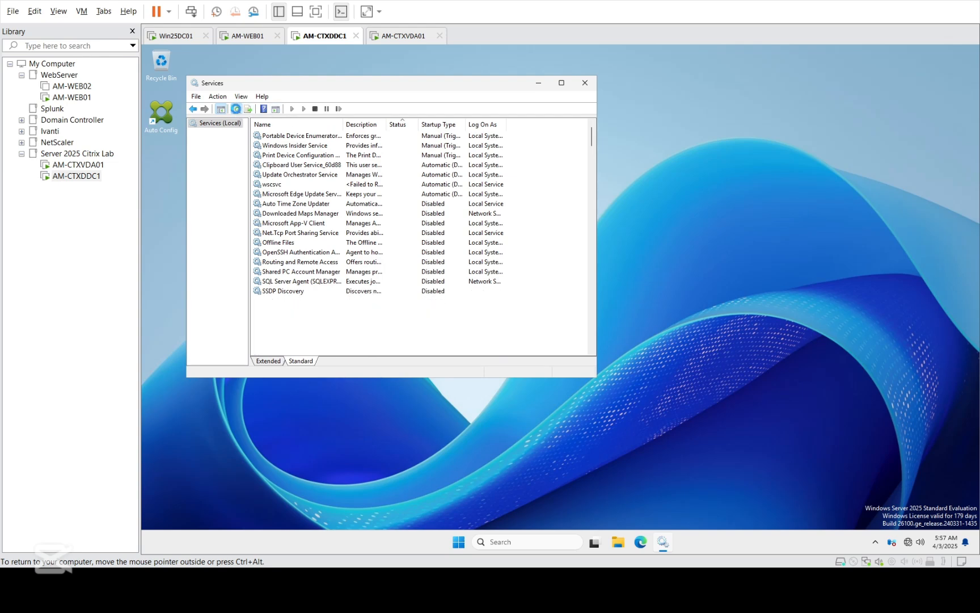
click(429, 126)
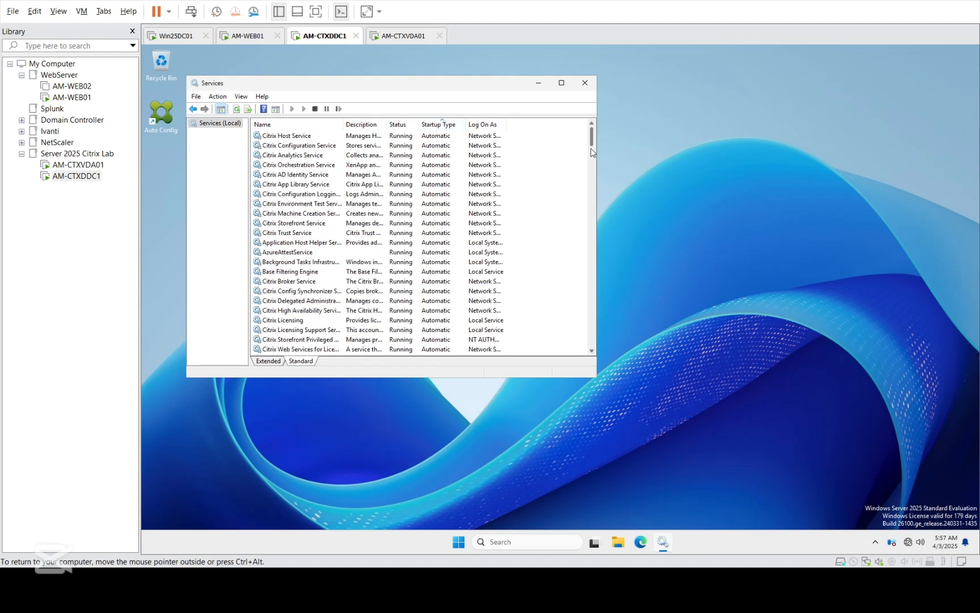
drag(594, 138, 591, 200)
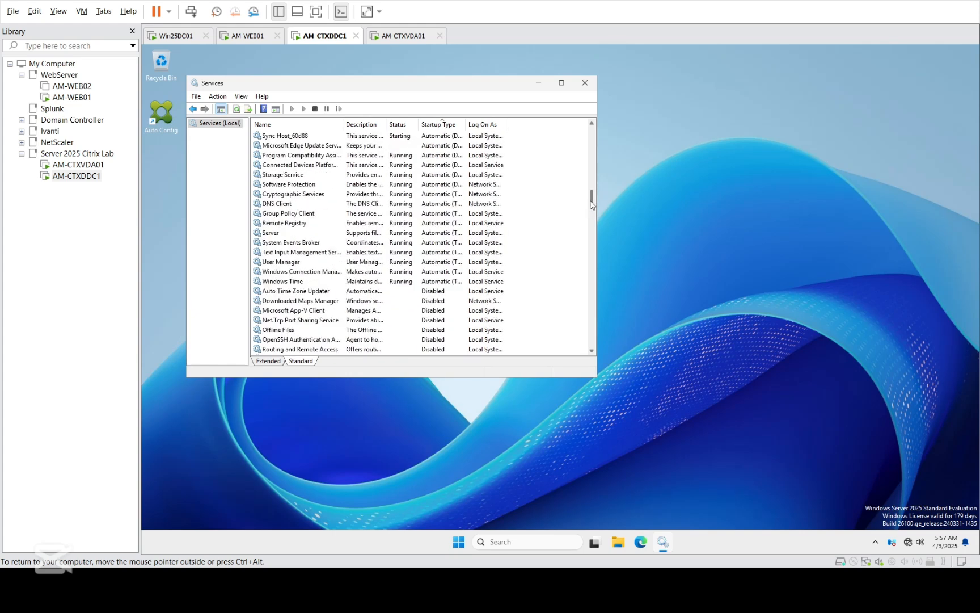
Step: Close Services, launch Citrix Web Studio, and dismiss Edge's Restore pages prompt
click(585, 83)
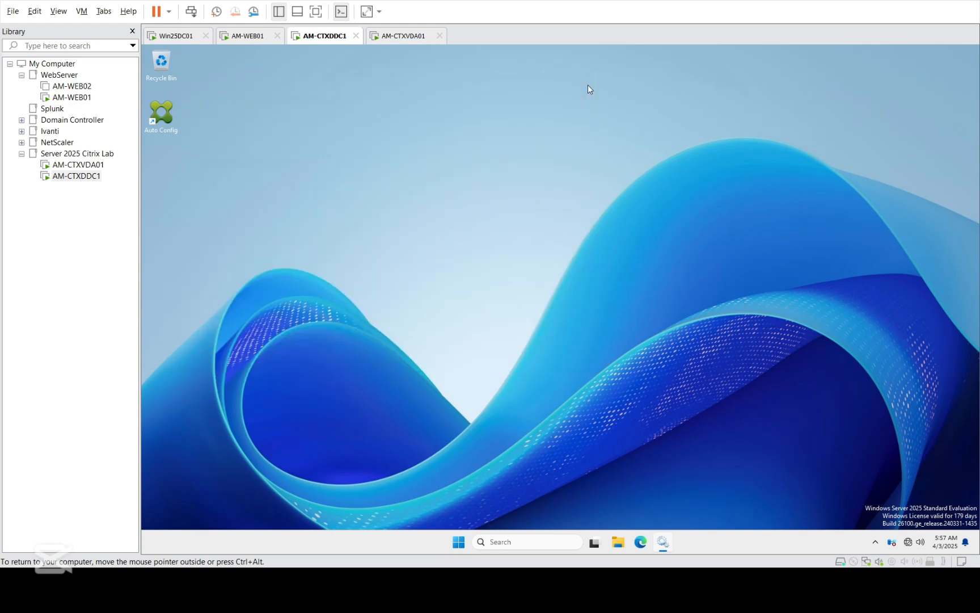
click(470, 541)
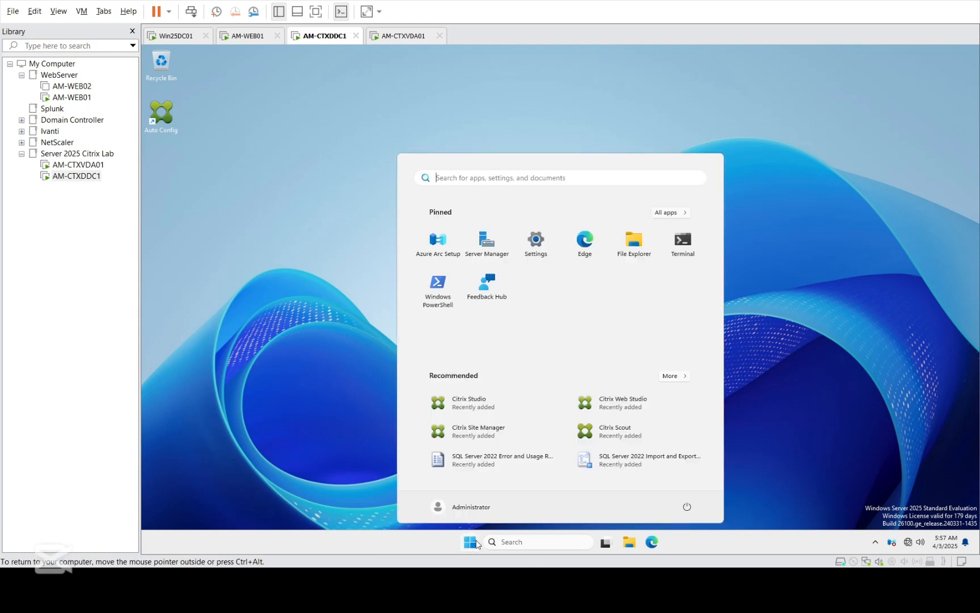
click(607, 412)
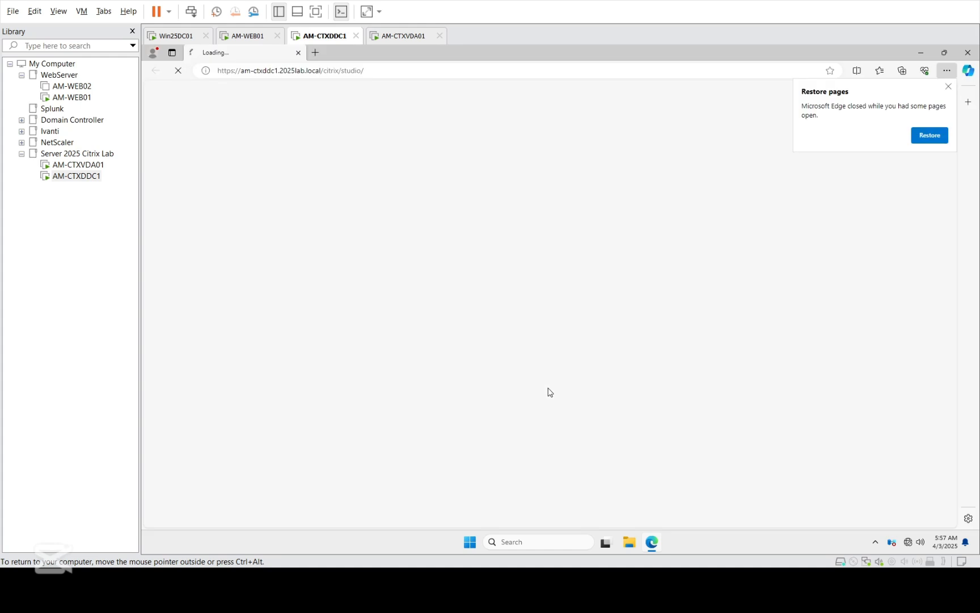
click(948, 86)
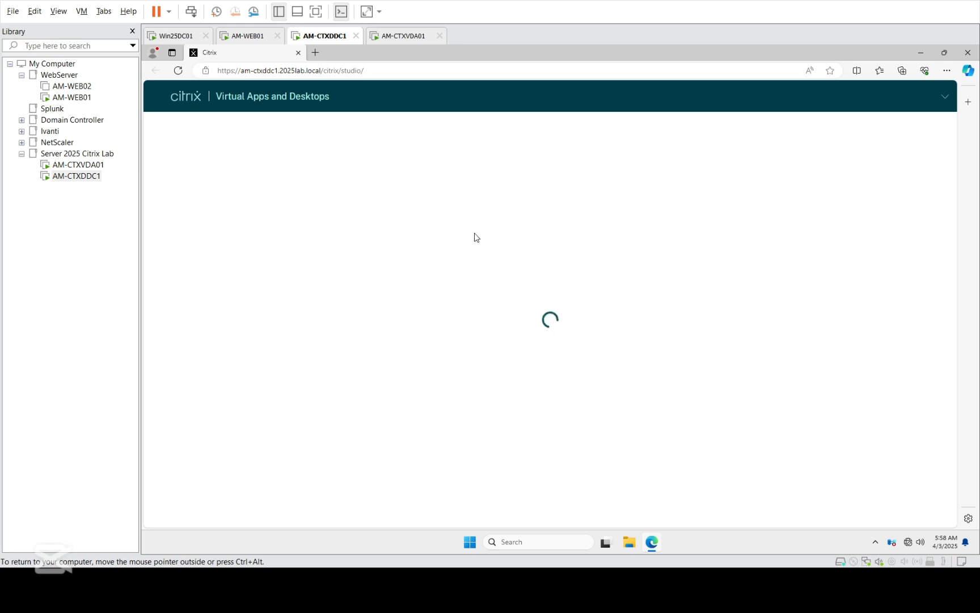
Step: Check resource usage in Task Manager, then close it
right_click(753, 543)
click(784, 502)
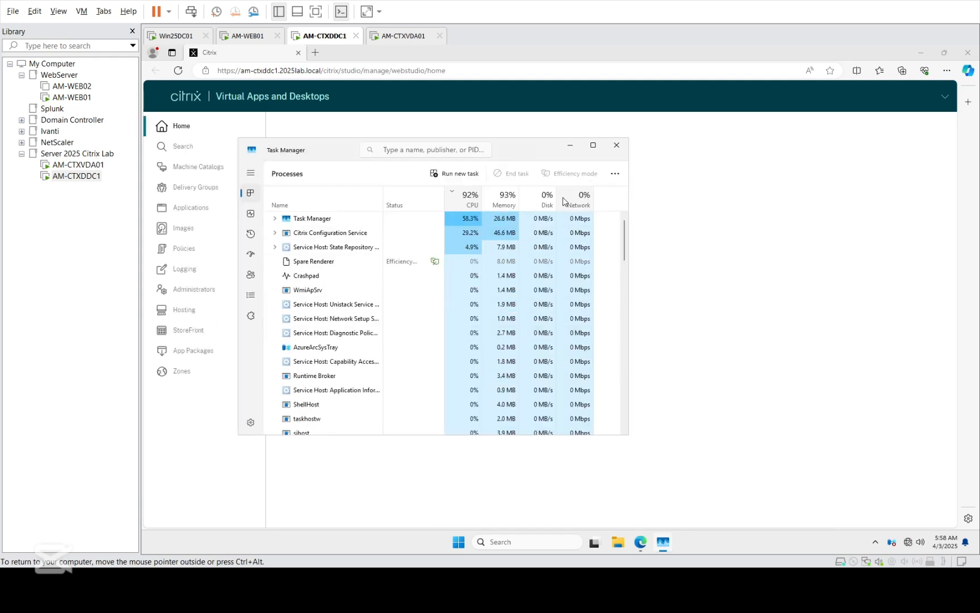
click(616, 145)
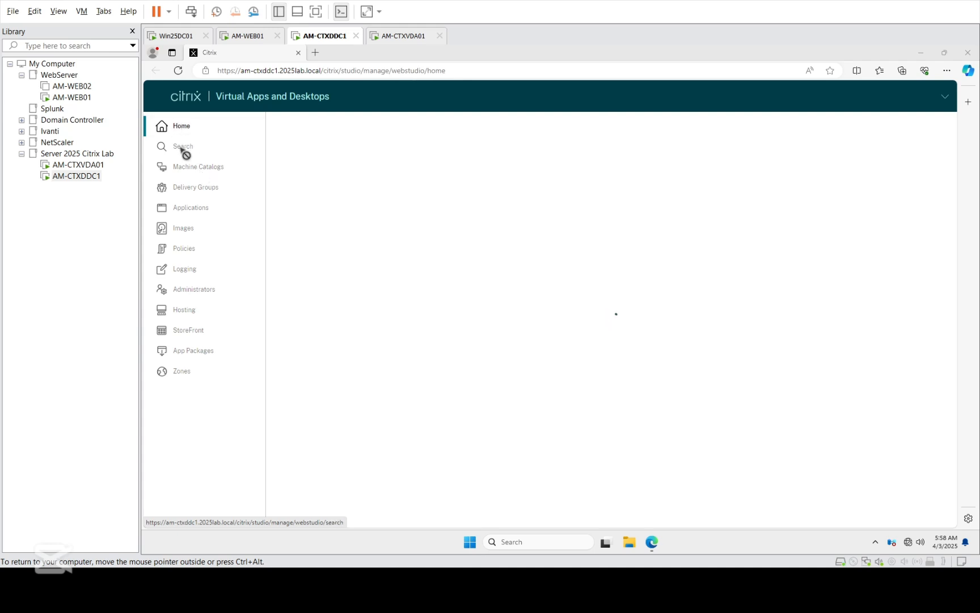
Step: Bring the Studio browser window back and reload the Studio console page
click(651, 543)
click(652, 543)
click(651, 546)
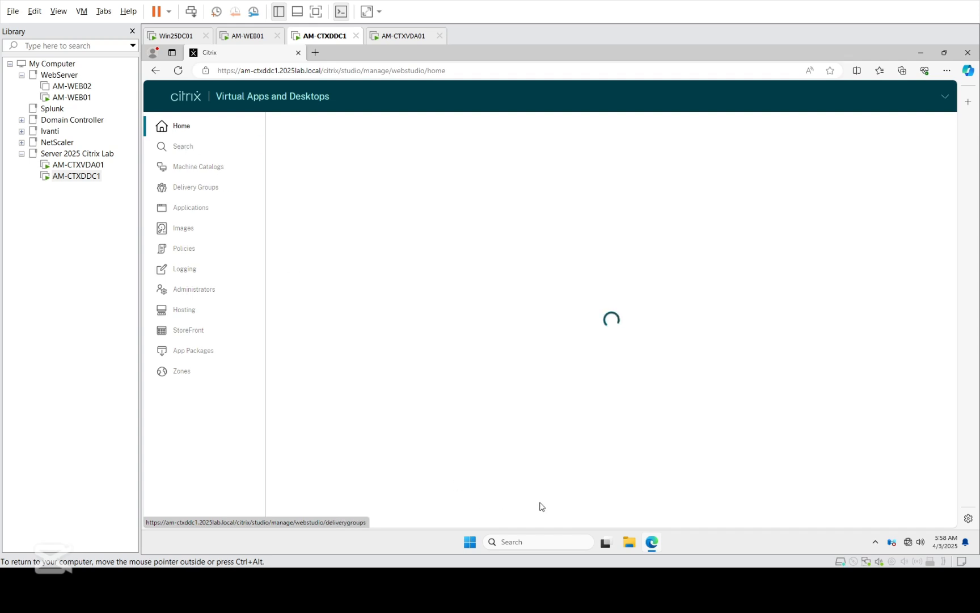
click(653, 543)
click(653, 543)
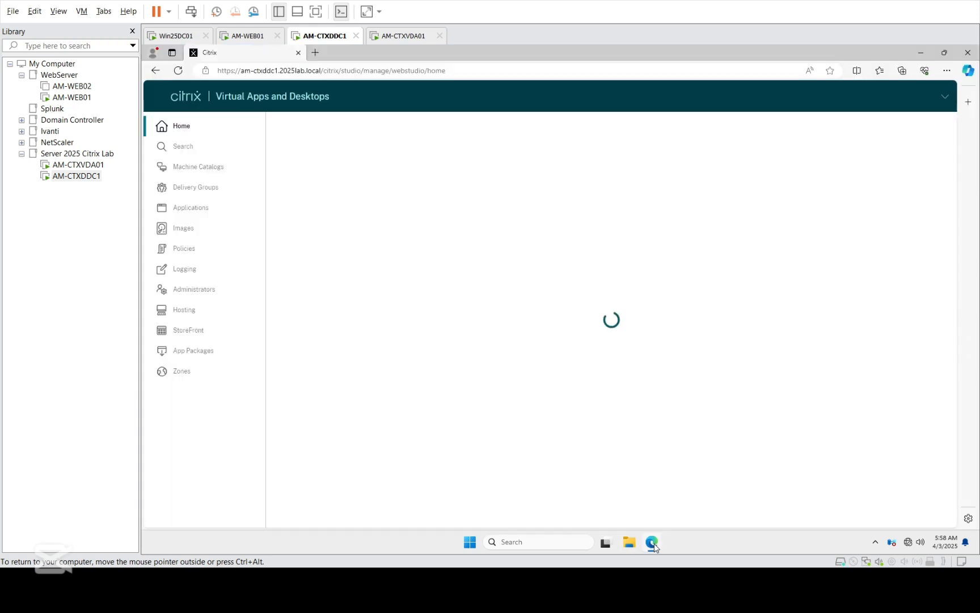
click(182, 76)
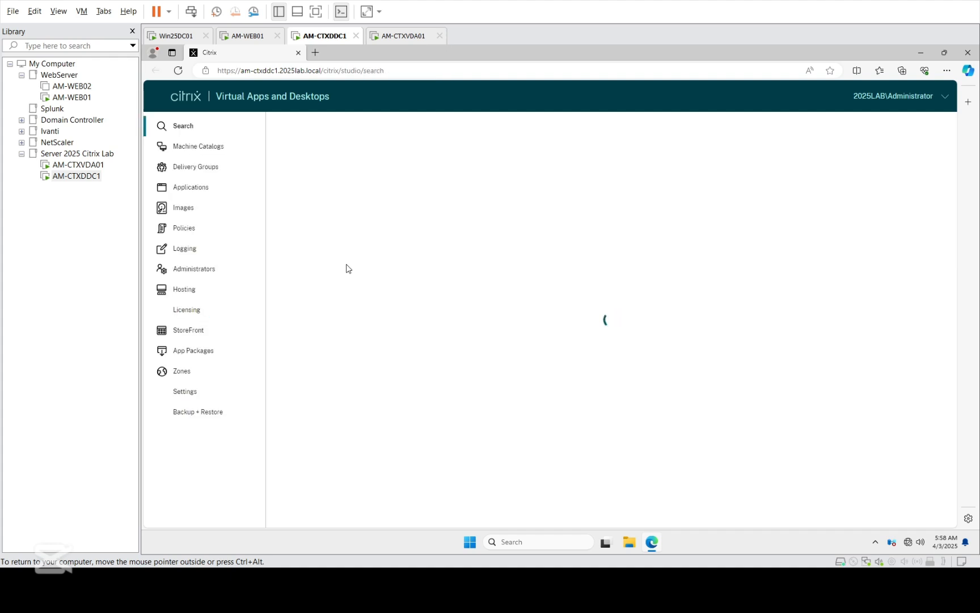
Step: Start a new machine catalog as Multi-session OS with non-power-managed machines
click(202, 151)
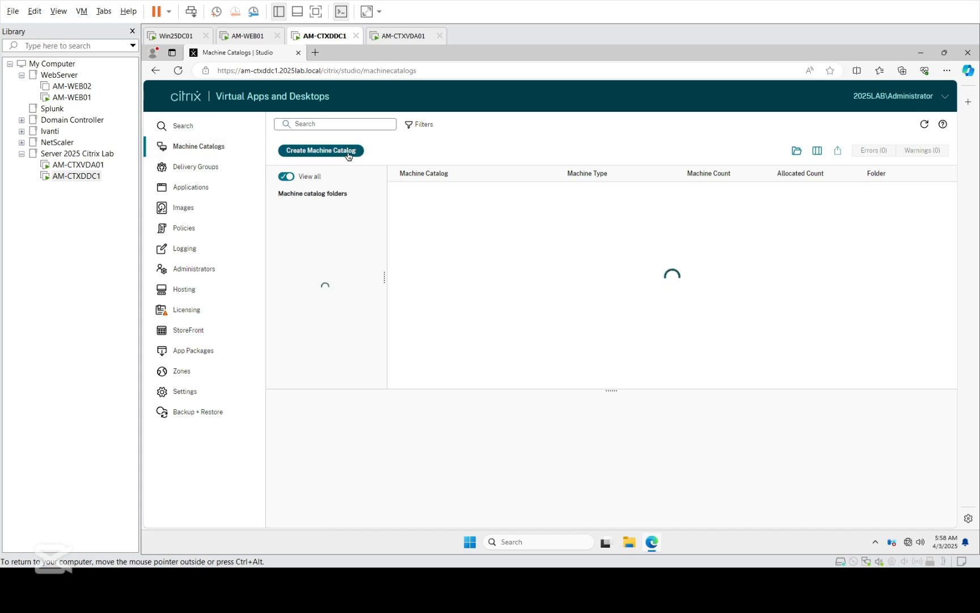
click(688, 280)
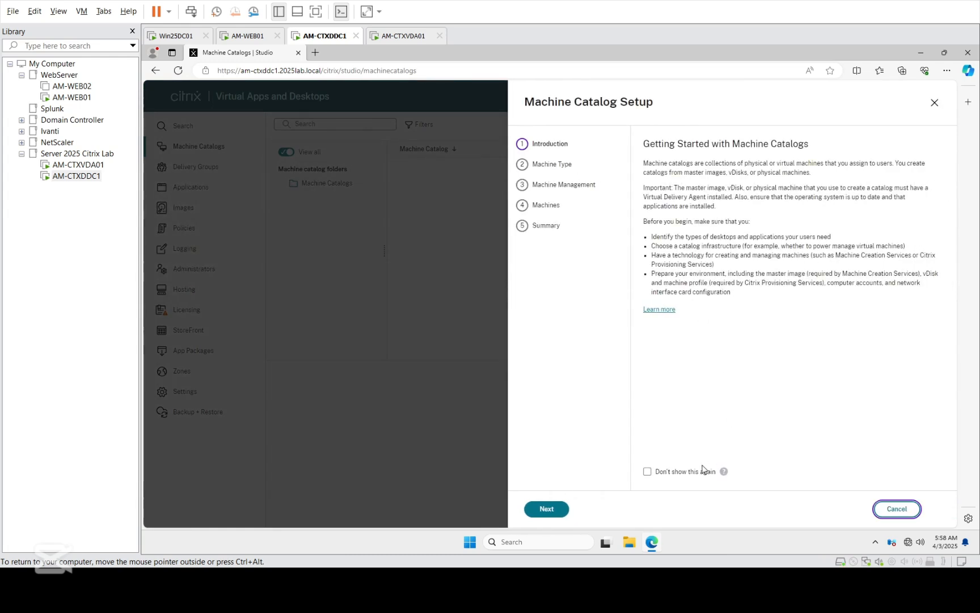
click(546, 508)
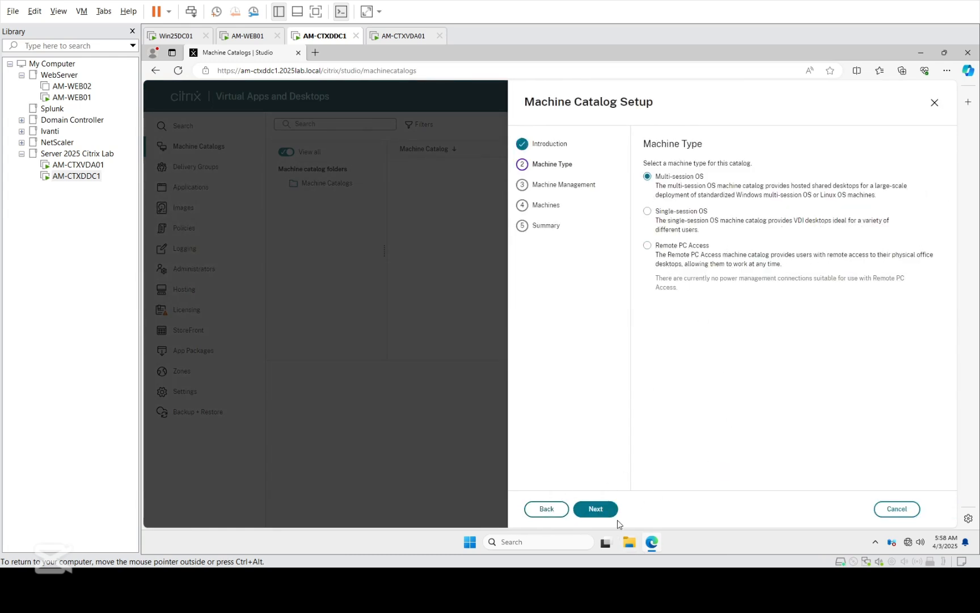
click(593, 508)
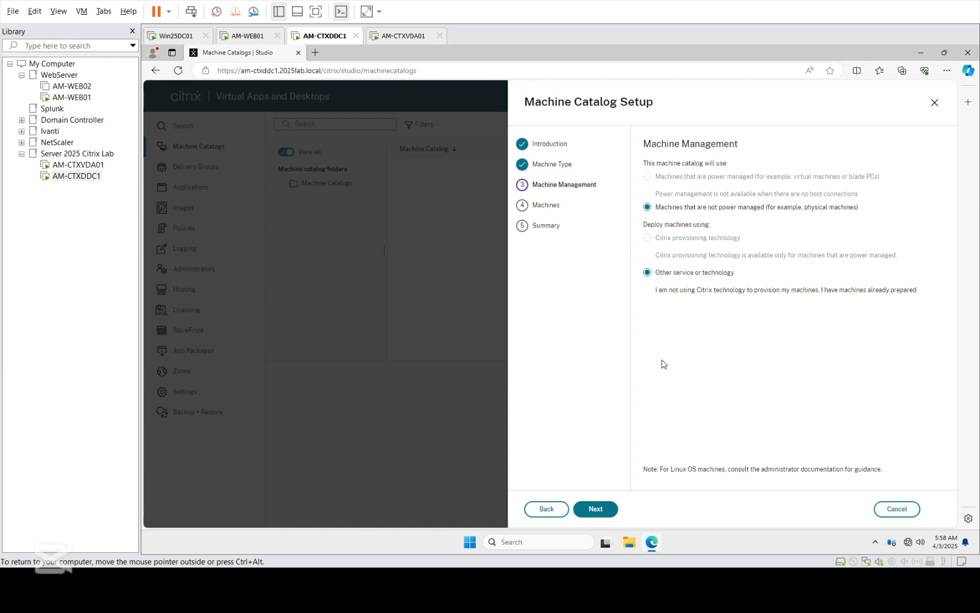
click(590, 509)
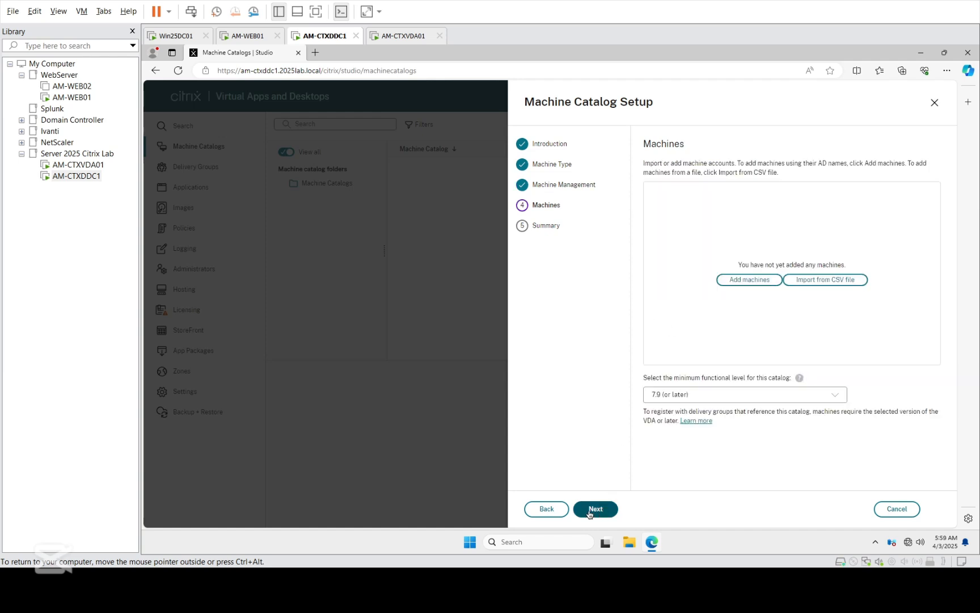
Step: Add AM-CTXVDA01 to the catalog and set functional level 2206 (or later)
click(759, 281)
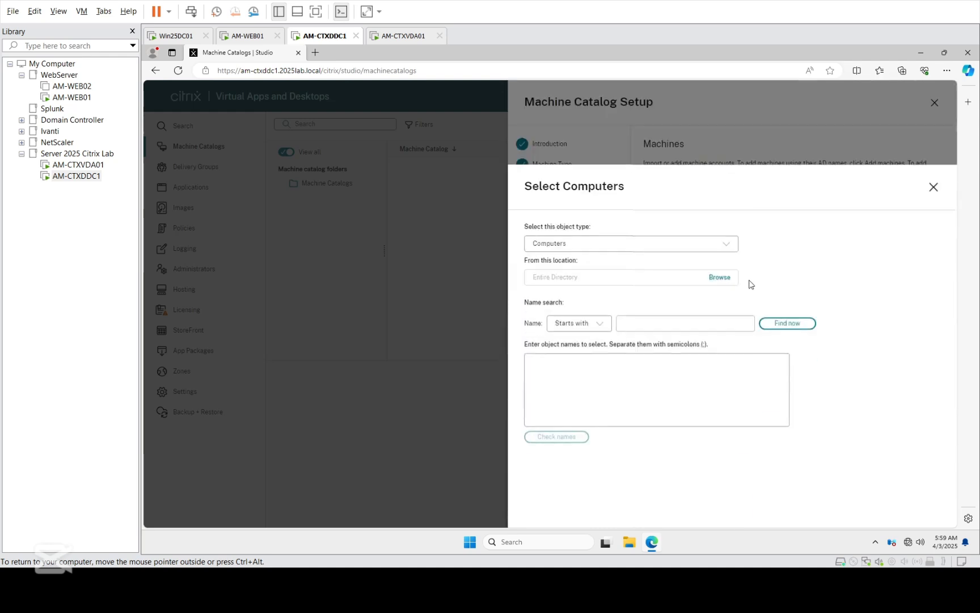
click(698, 251)
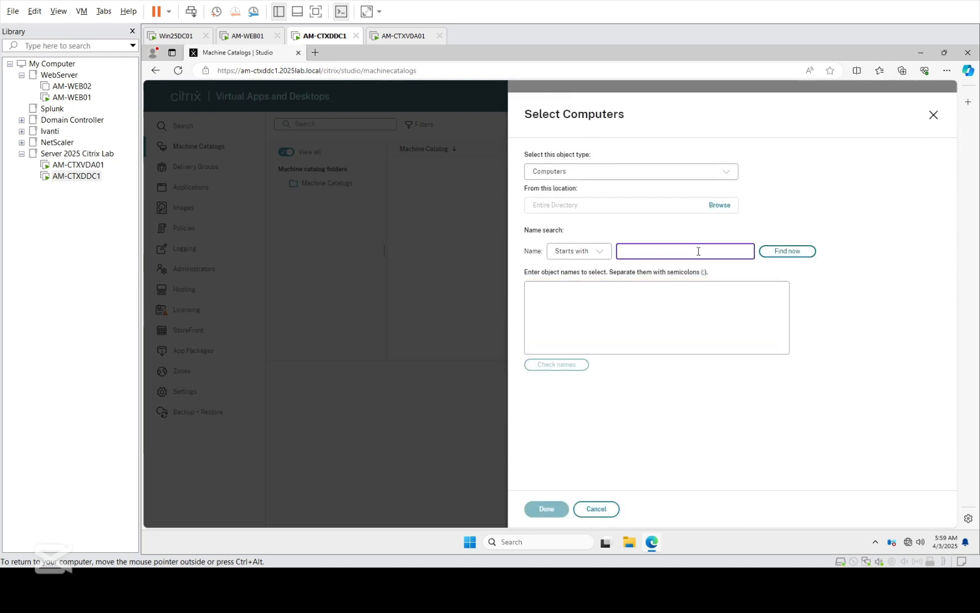
click(792, 252)
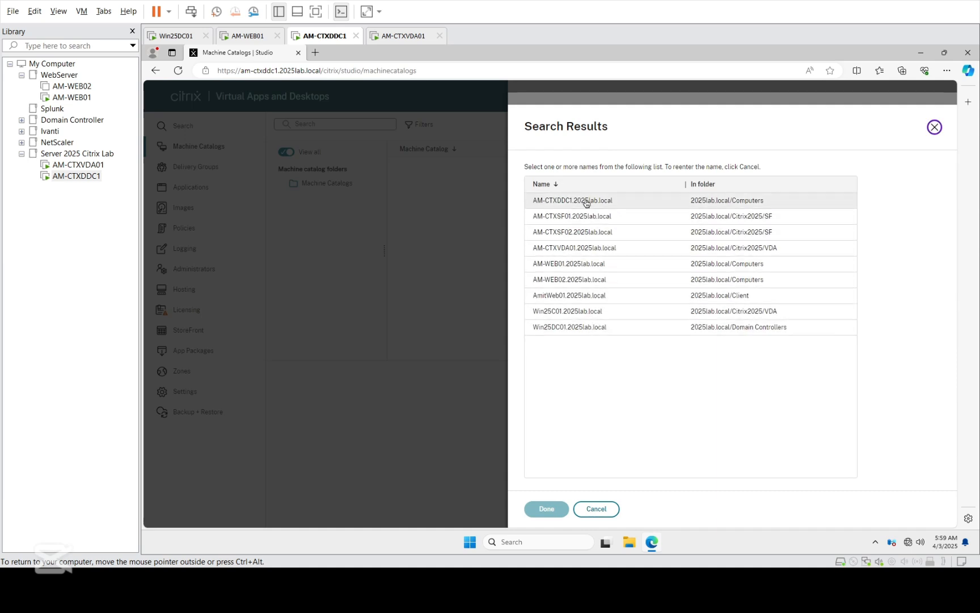
click(574, 250)
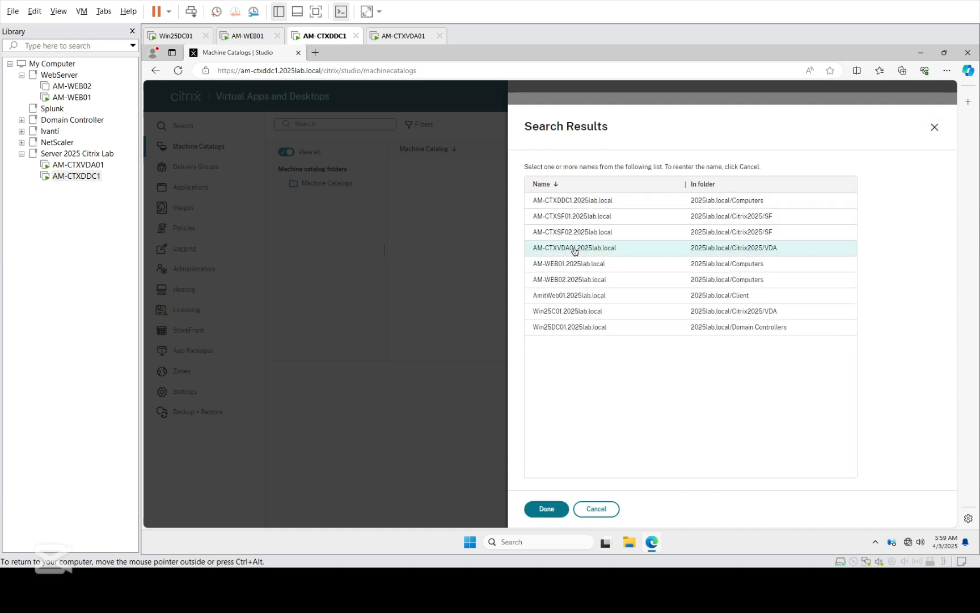
click(542, 511)
click(549, 511)
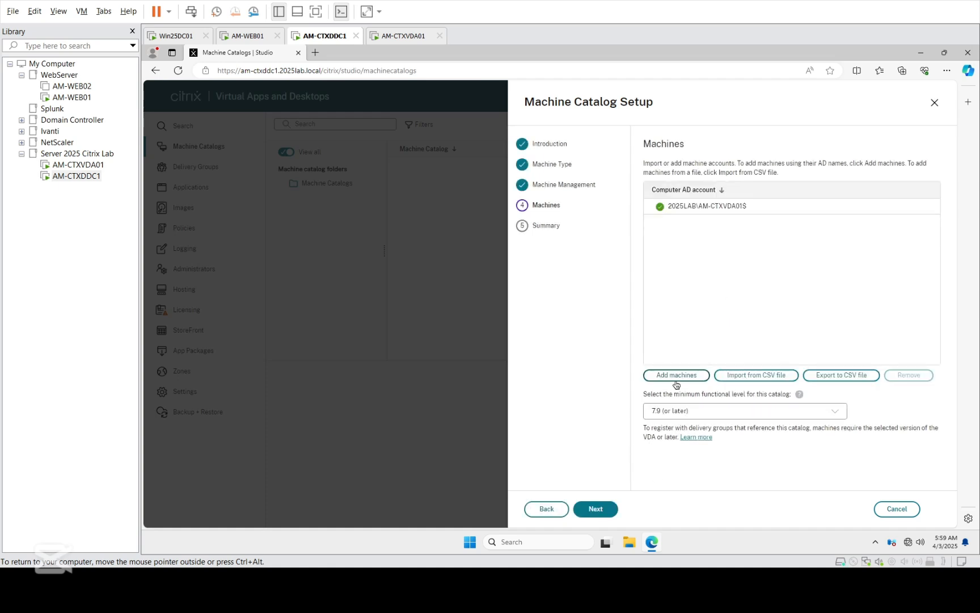
click(719, 418)
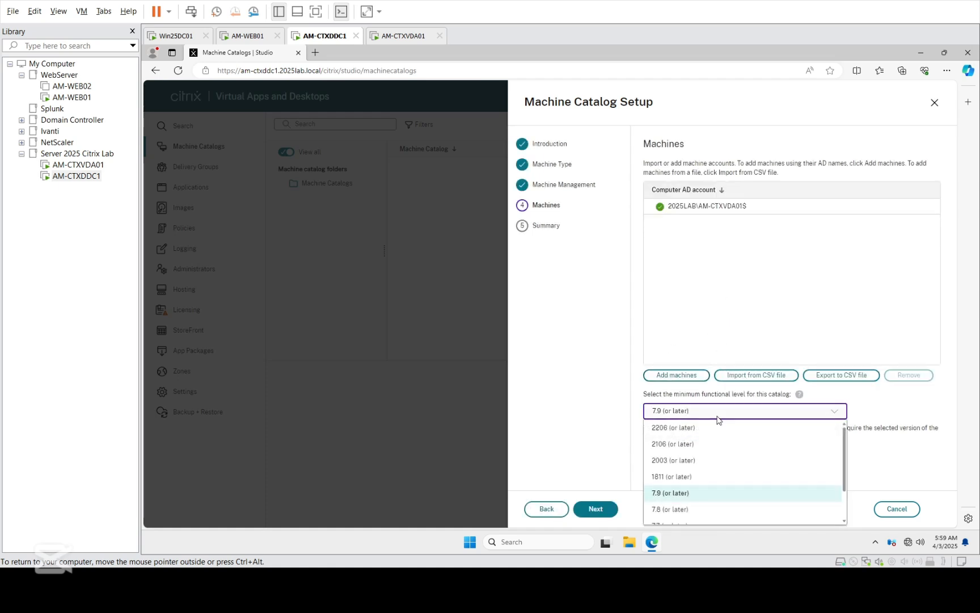
click(684, 433)
click(587, 516)
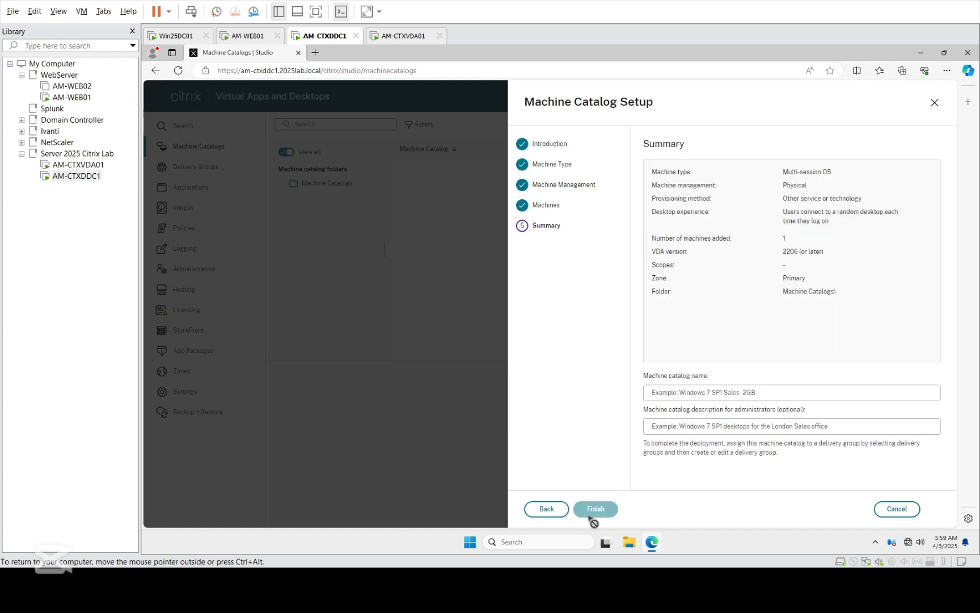
Step: Name the catalog 'Server DEsktop 2025', reuse it as description, and finish
click(652, 391)
text(S)
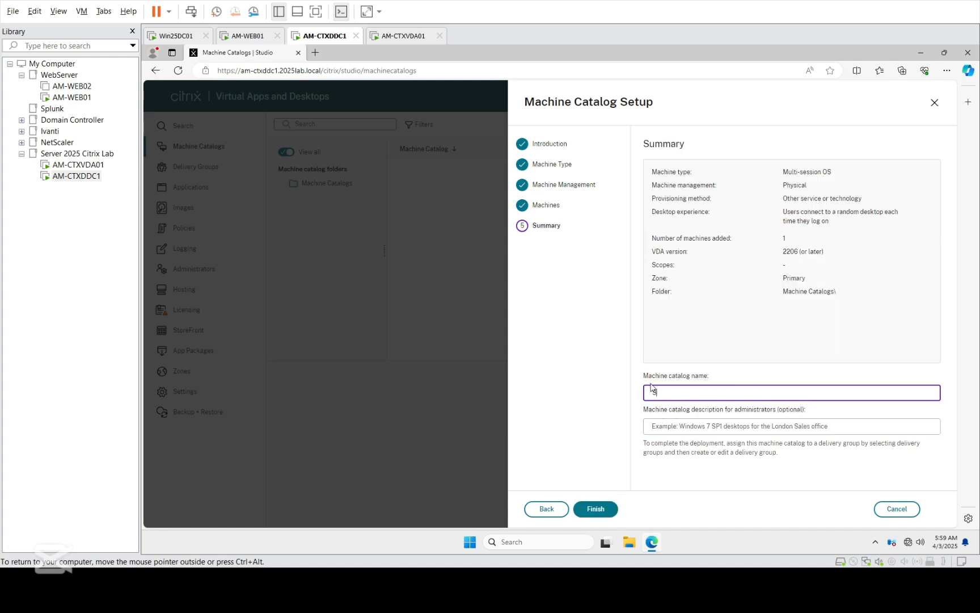
text(erver DEsktop 2025)
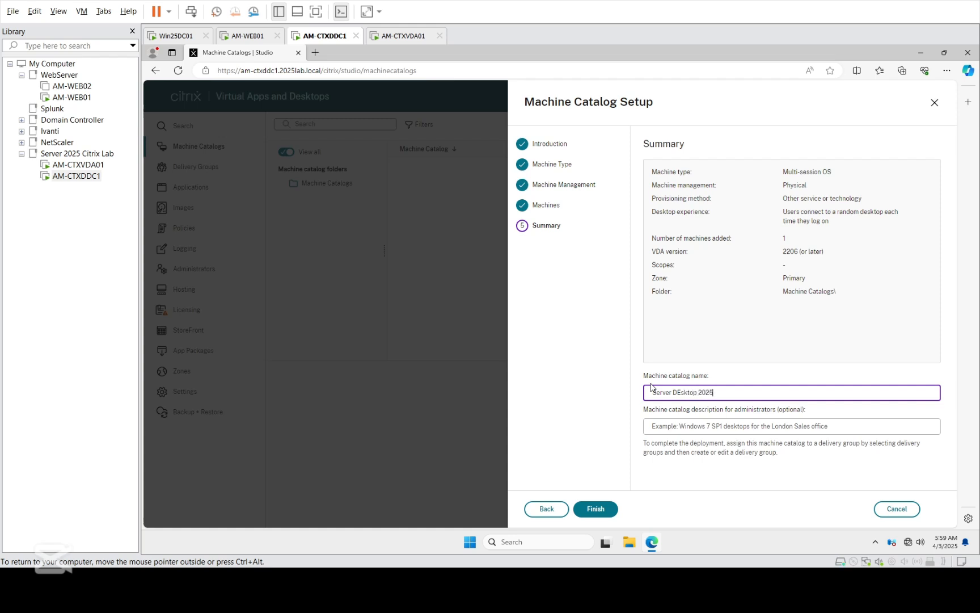
key(ctrl+a)
key(ctrl+c)
key(Tab)
key(ctrl+v)
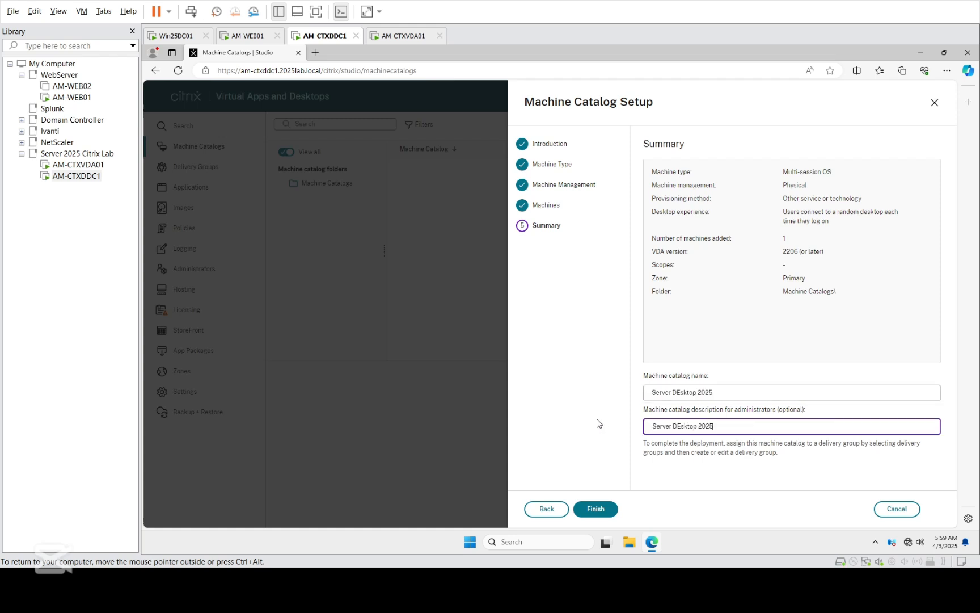
click(590, 509)
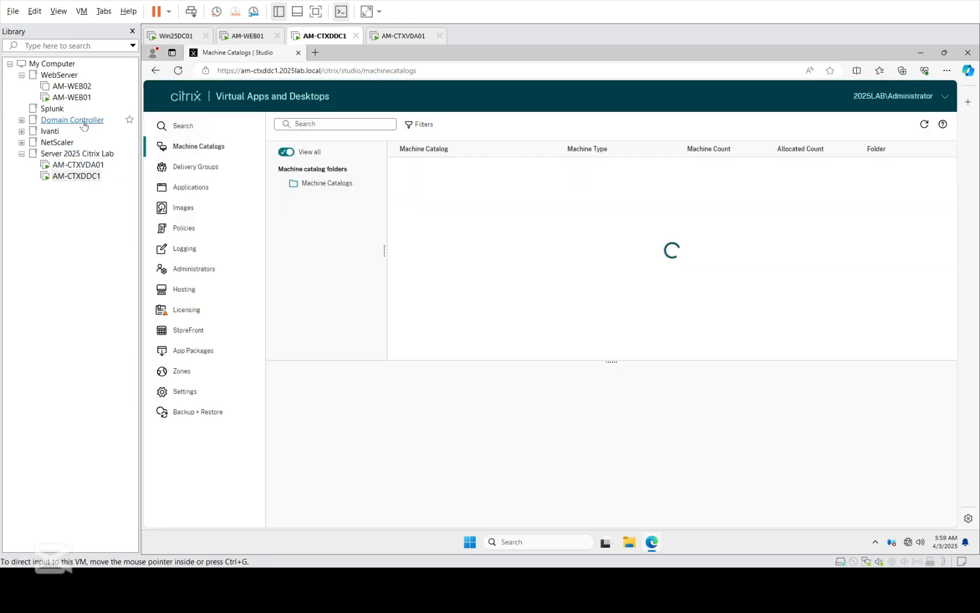
Step: Start a new delivery group using the Server DEsktop 2025 catalog's one machine, keeping default users and applications
click(208, 168)
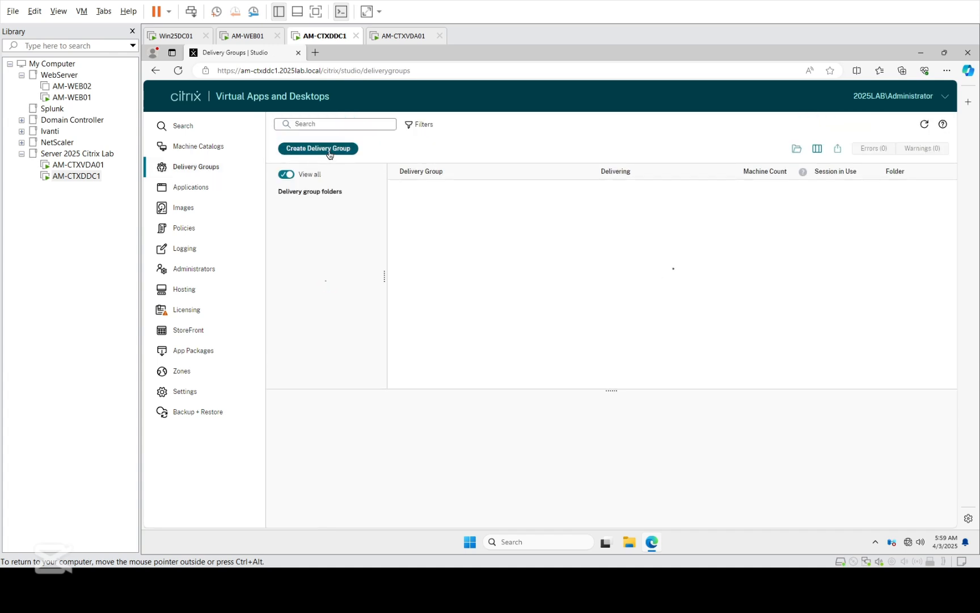
click(330, 152)
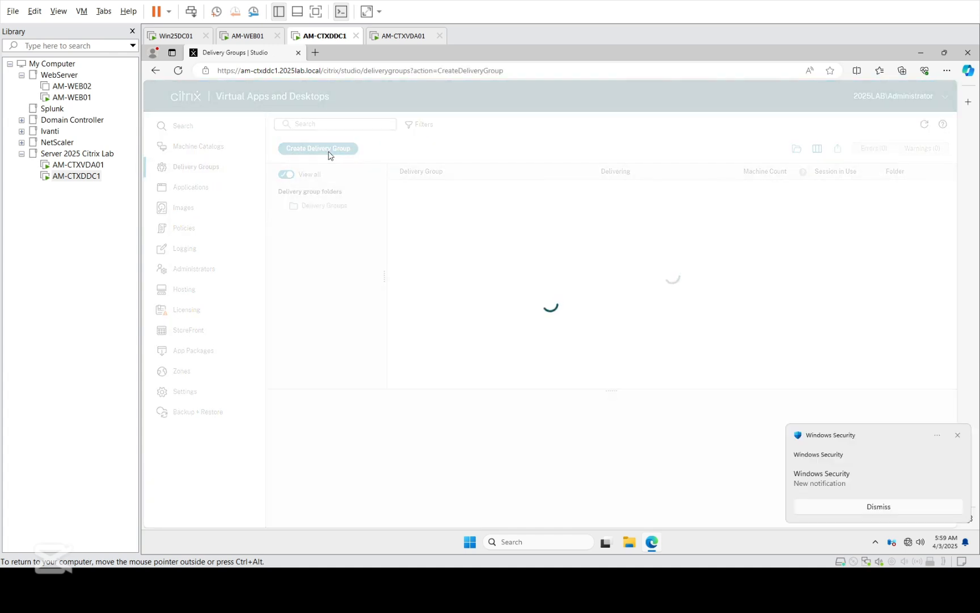
click(957, 435)
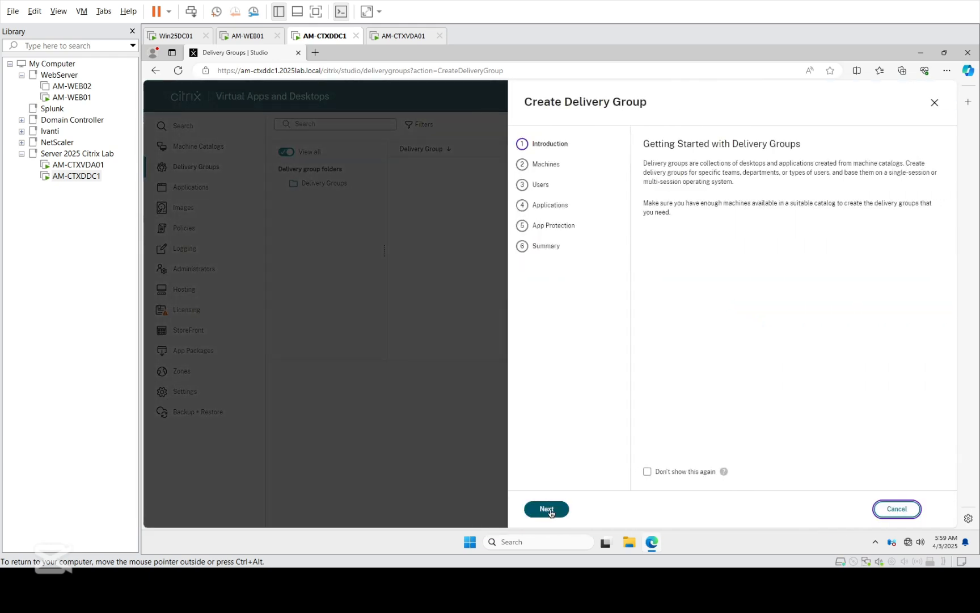
click(549, 510)
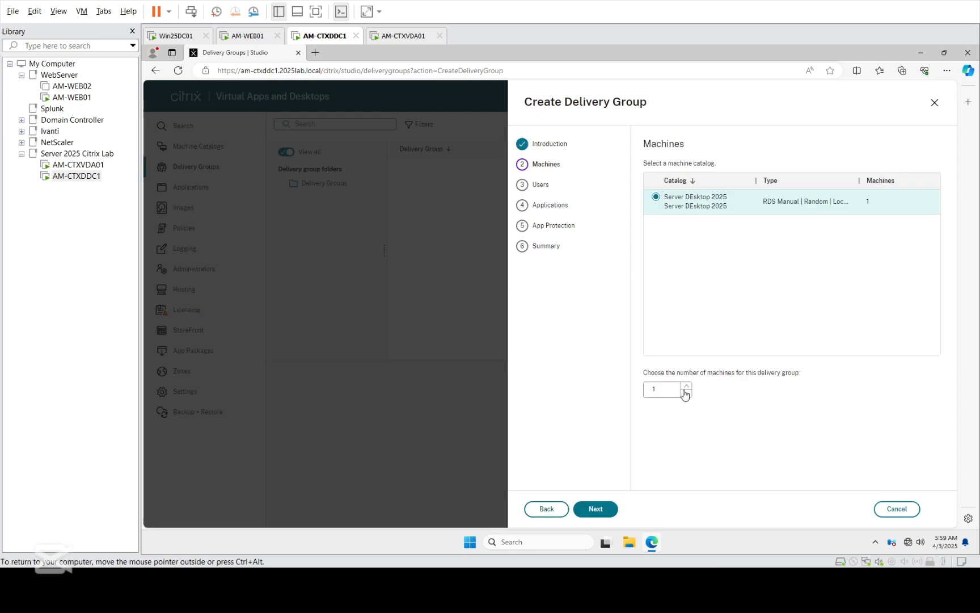
click(597, 512)
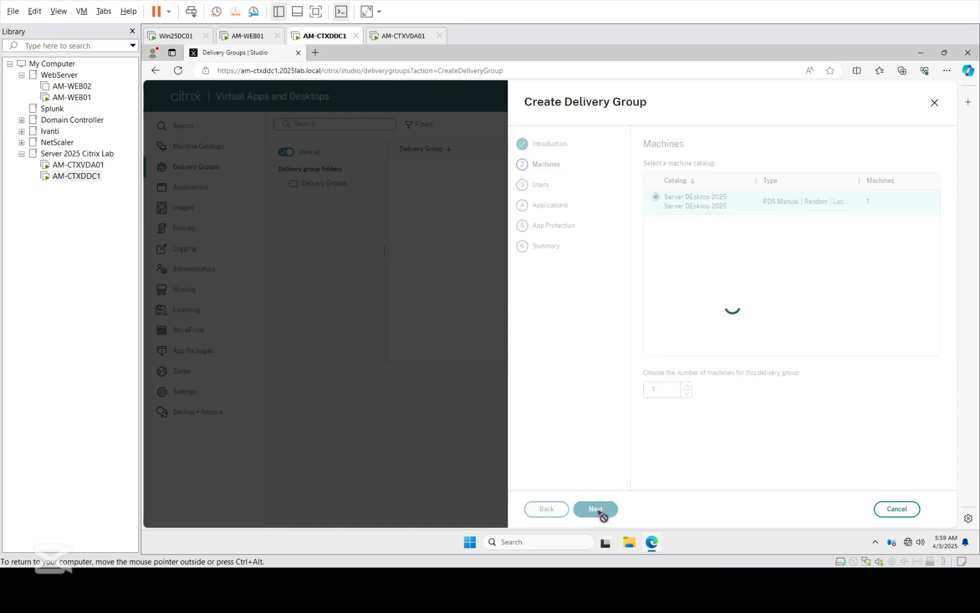
click(597, 510)
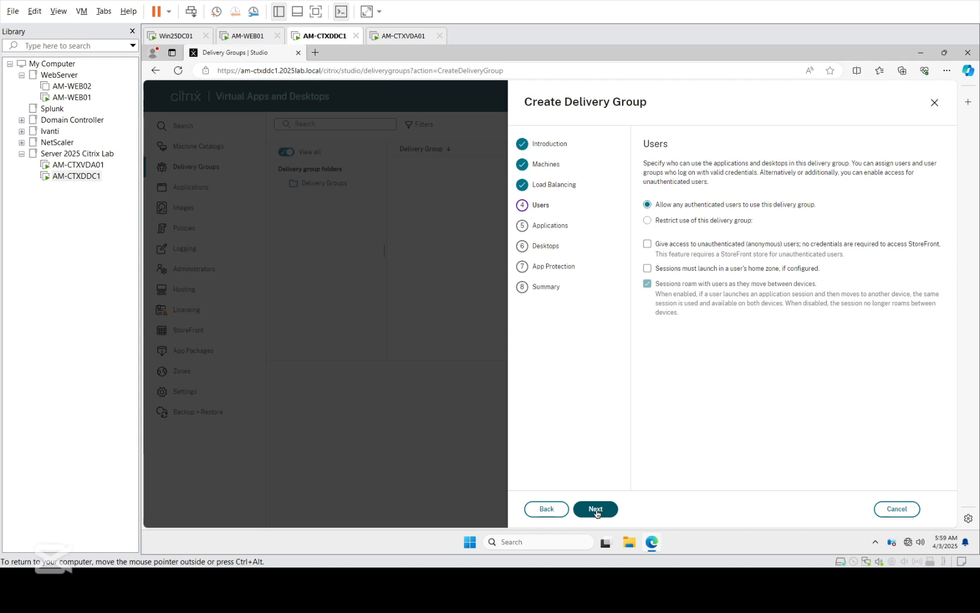
click(595, 510)
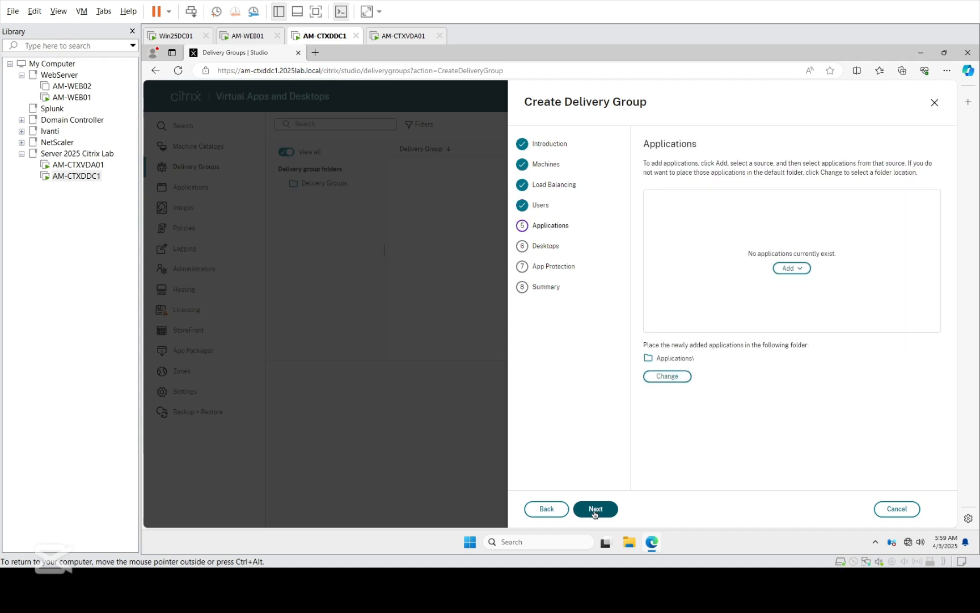
click(595, 510)
Step: Add the desktop 'Server DEsktop 2025' with its display name and description
click(792, 279)
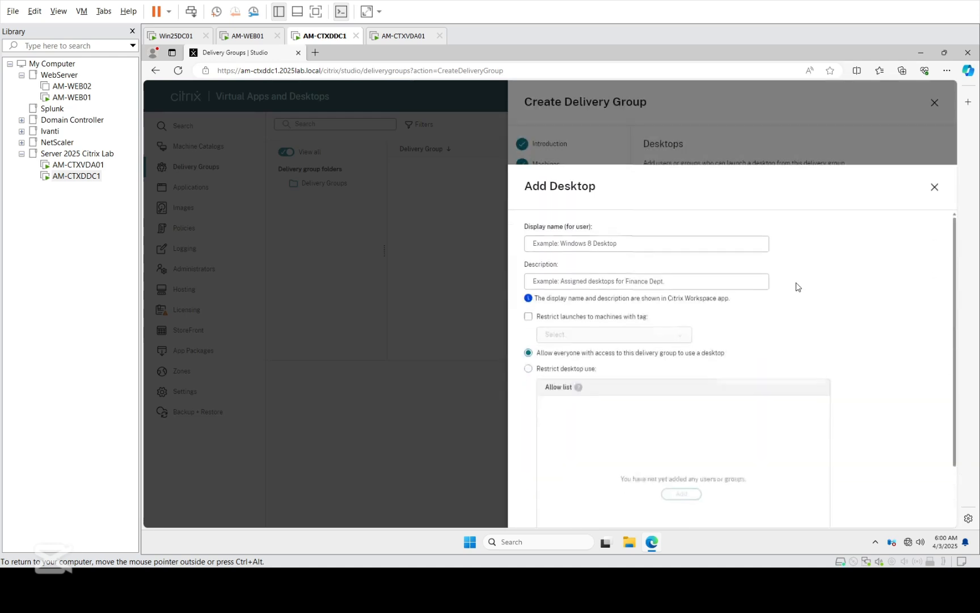
click(553, 170)
key(ctrl+v)
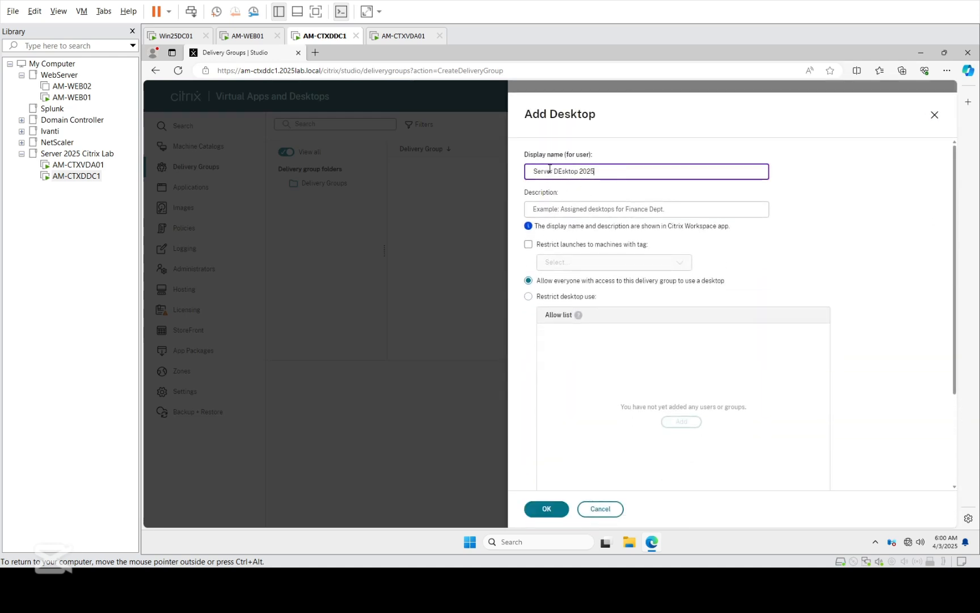
click(531, 208)
key(ctrl+v)
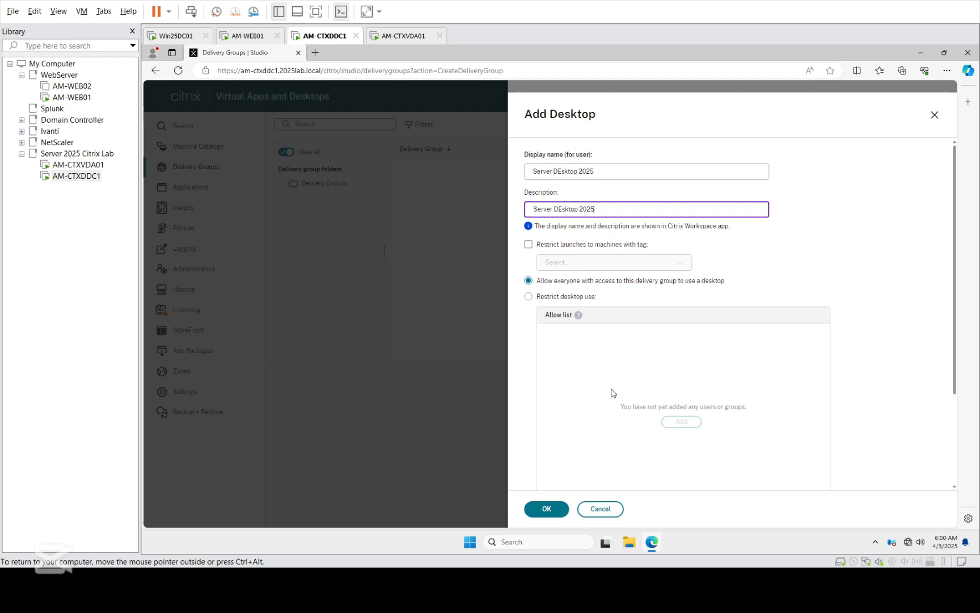
click(559, 511)
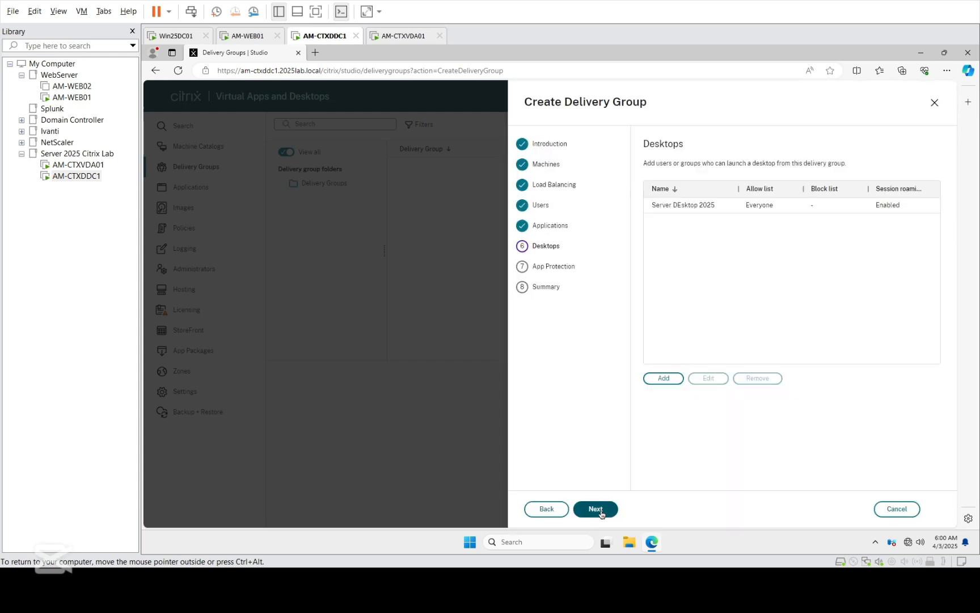
Step: Name the delivery group 'Server DEsktop 2025' with a description and finish the wizard
click(601, 513)
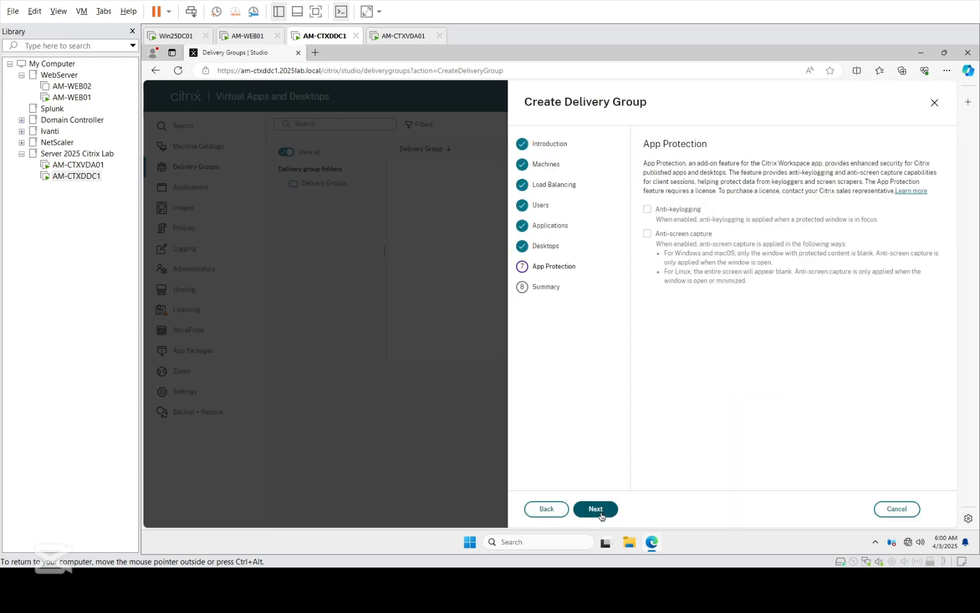
click(602, 513)
click(671, 338)
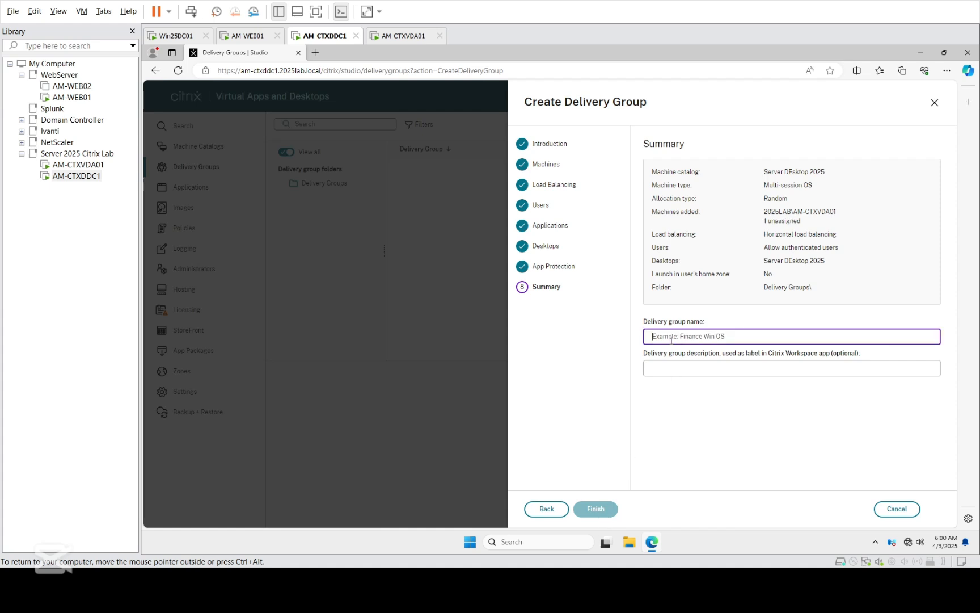
text(Server DEsktop 2025)
click(661, 369)
text(Server DEsktop 2025)
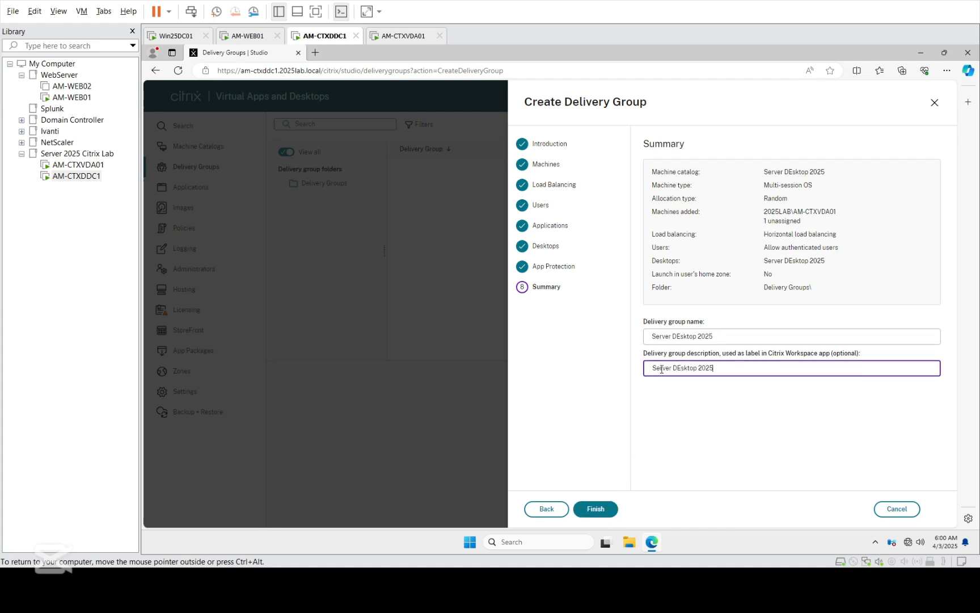
click(602, 517)
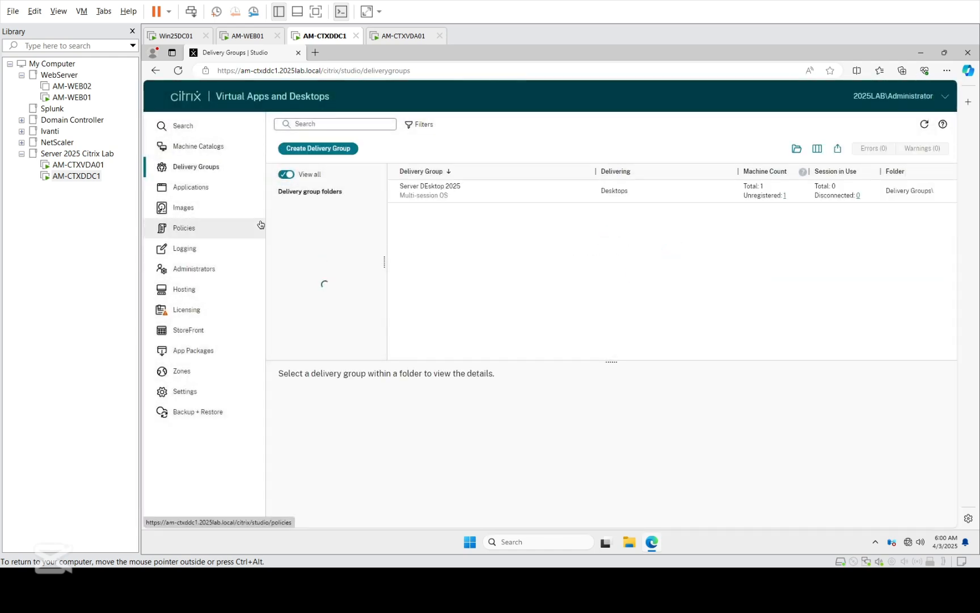
Step: Confirm AM-CTXVDA01 shows Registered after refresh, then open the Win25DC01 console under Domain Controller
double_click(771, 197)
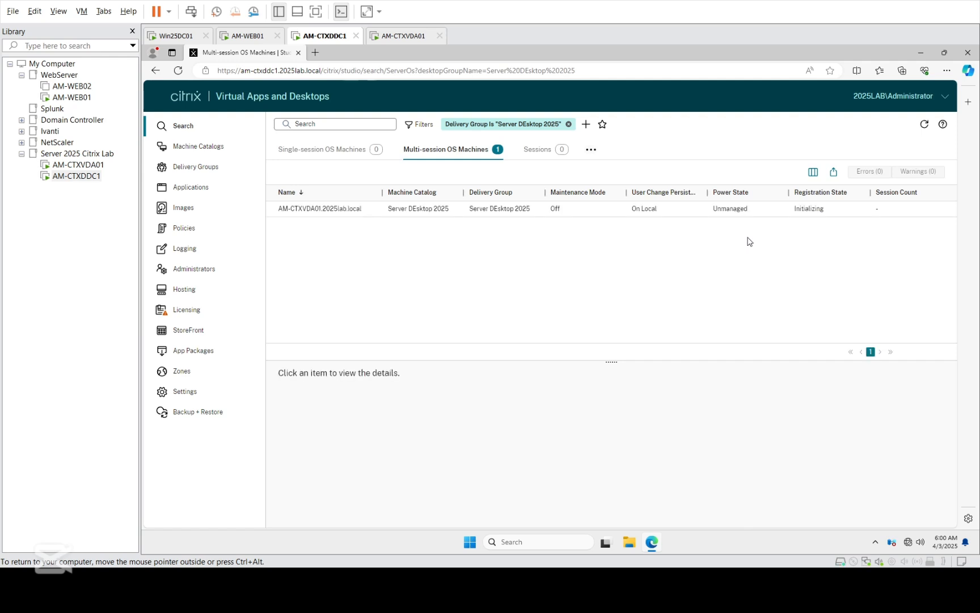
click(925, 124)
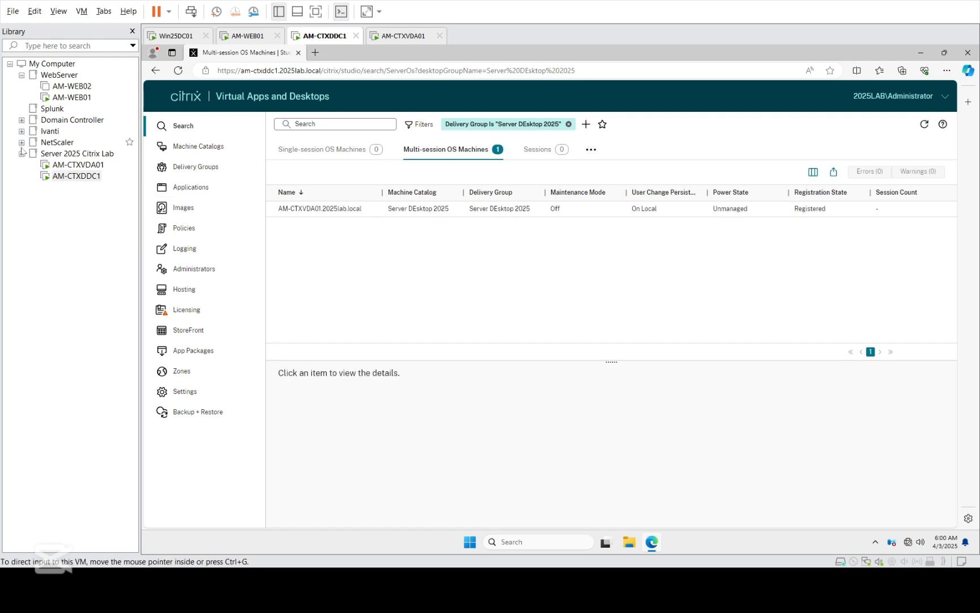
click(22, 120)
click(79, 132)
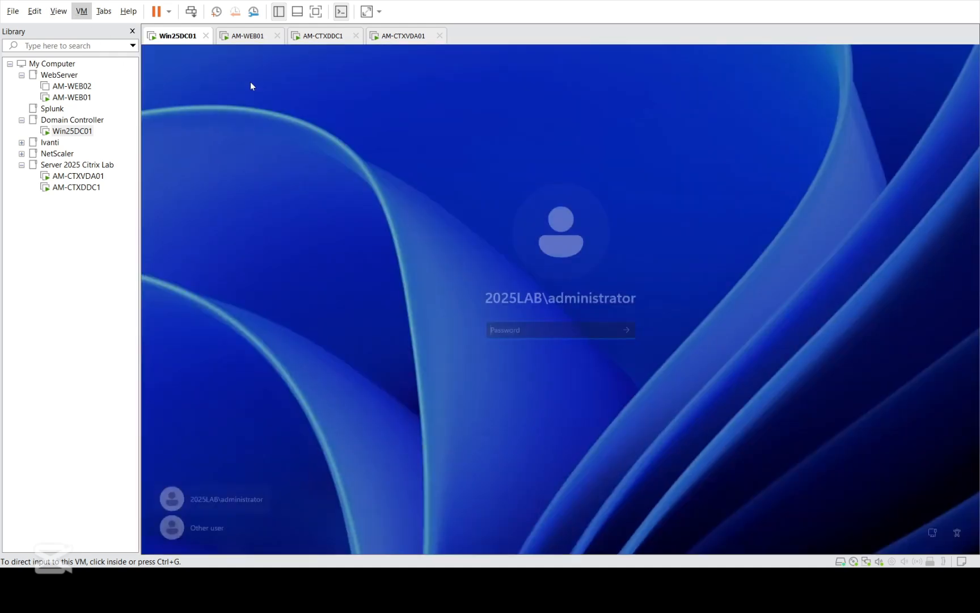
Step: Sign in to Win25DC01 with the domain administrator password
click(512, 334)
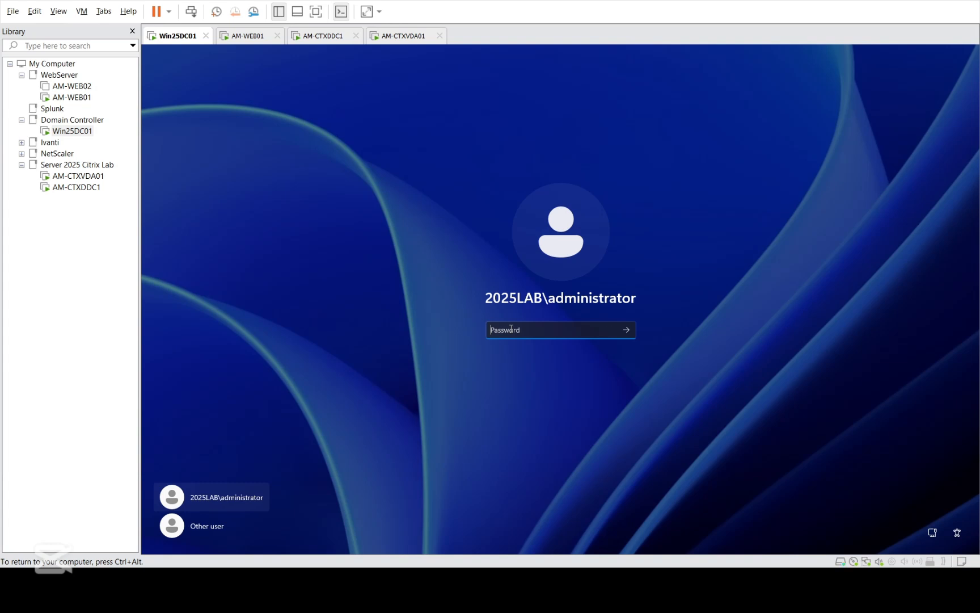
text(***)
key(Return)
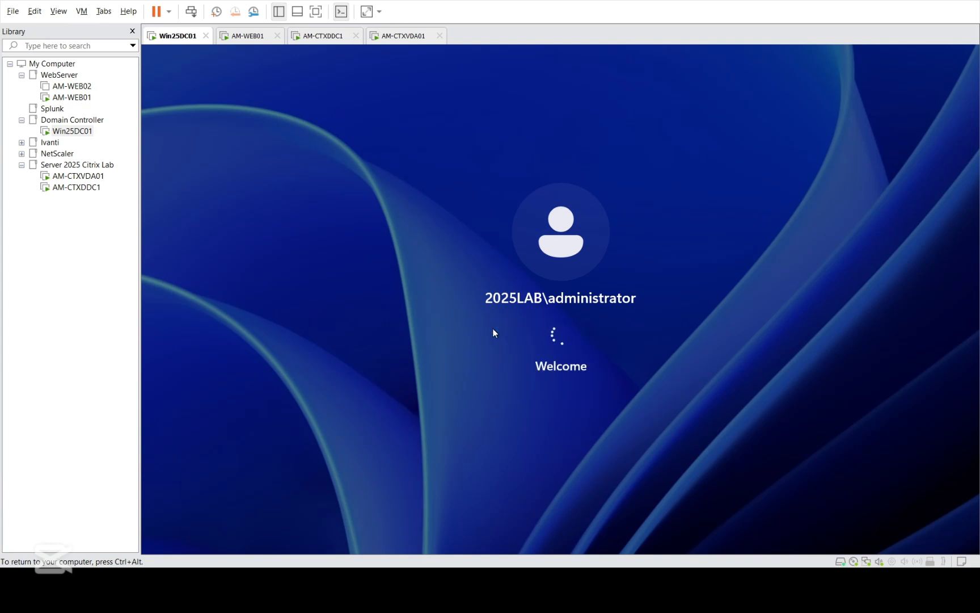
key(ctrl+alt)
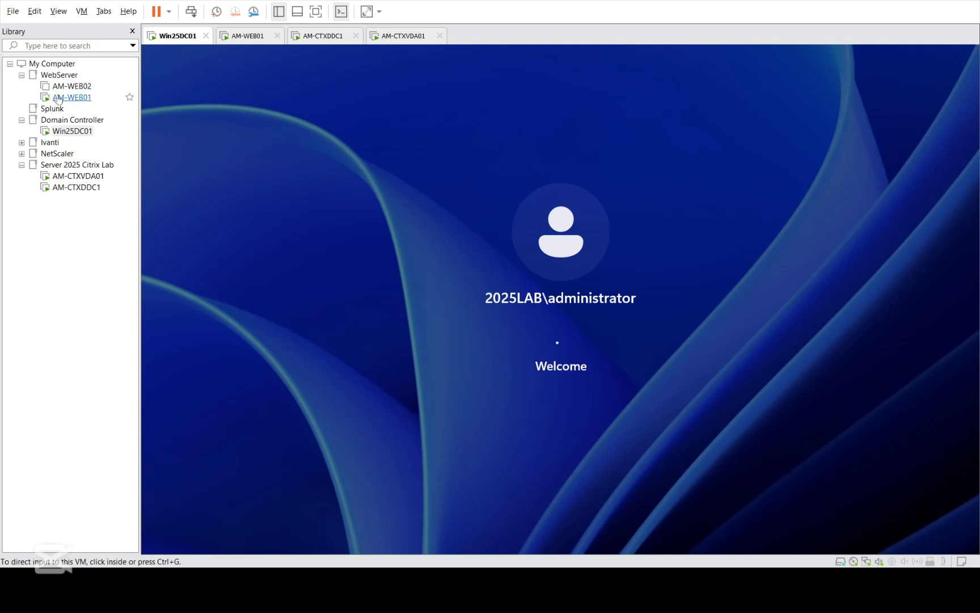
Step: Power on Win25DC01 and bring up its signed-in Windows Server 2025 desktop
click(22, 74)
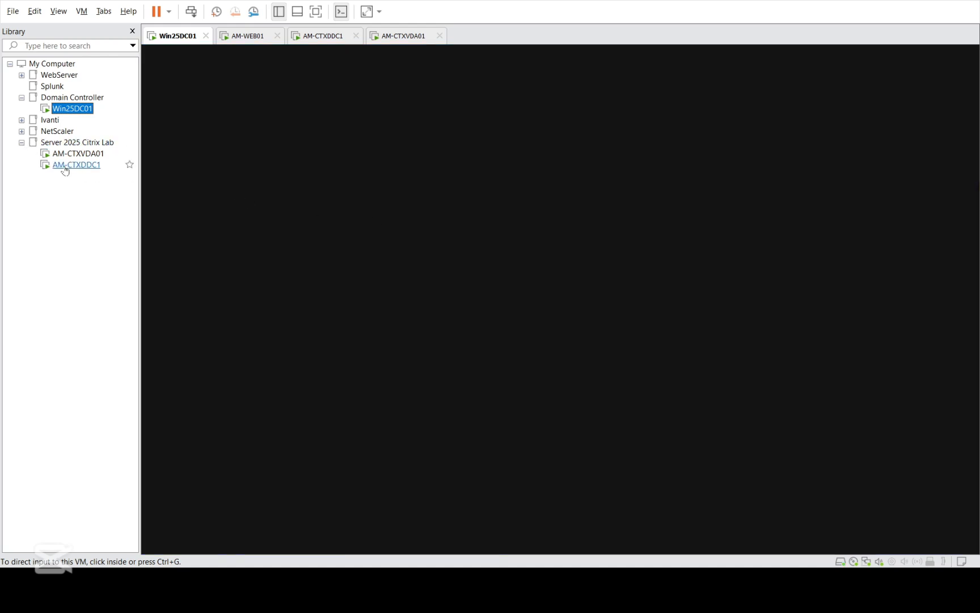
click(465, 215)
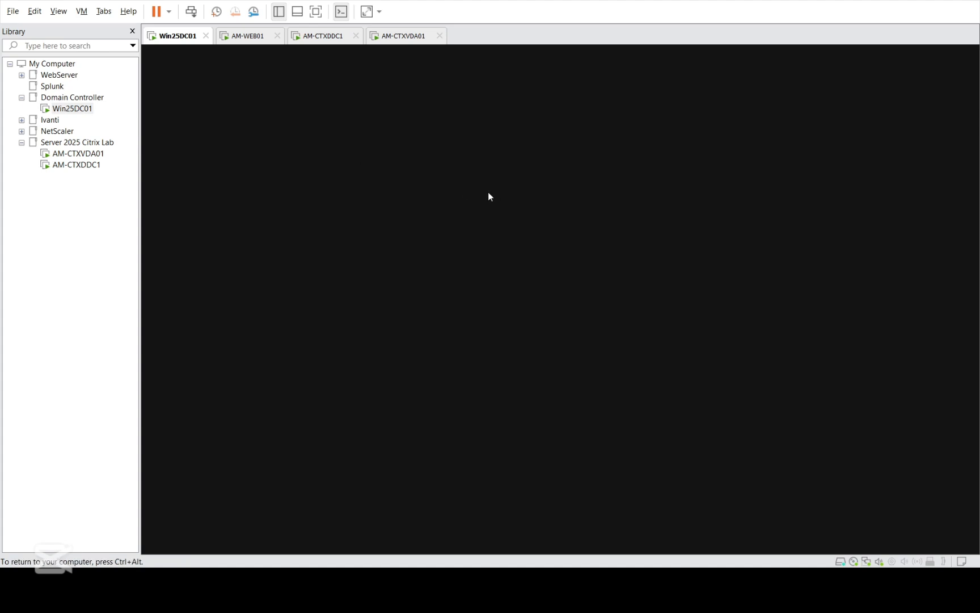
click(73, 108)
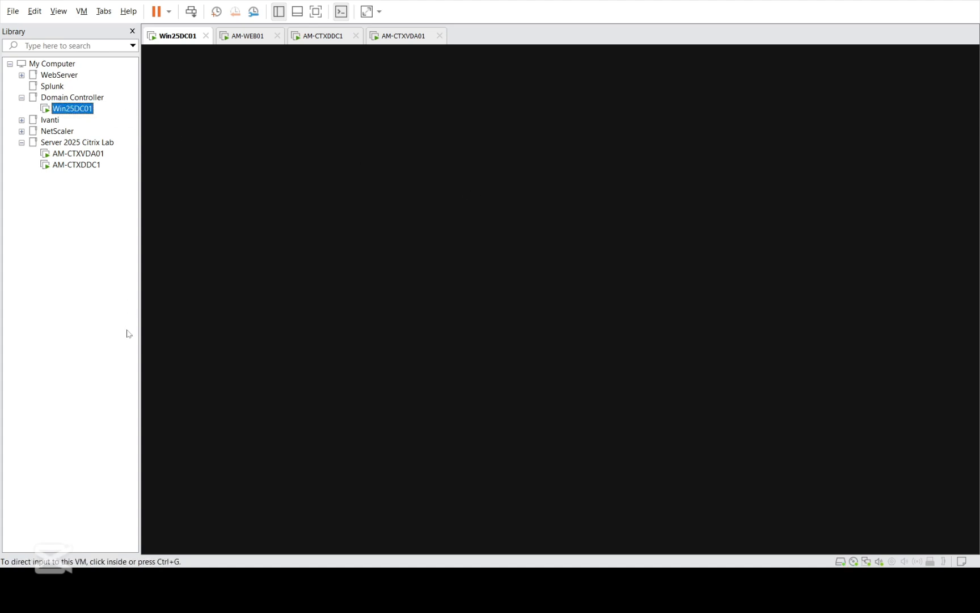
click(607, 187)
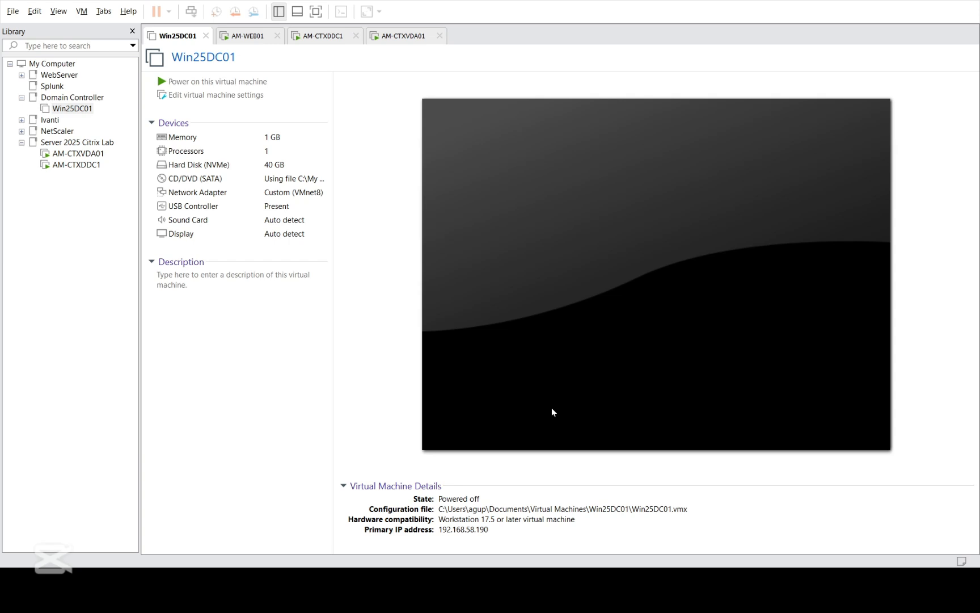
click(552, 409)
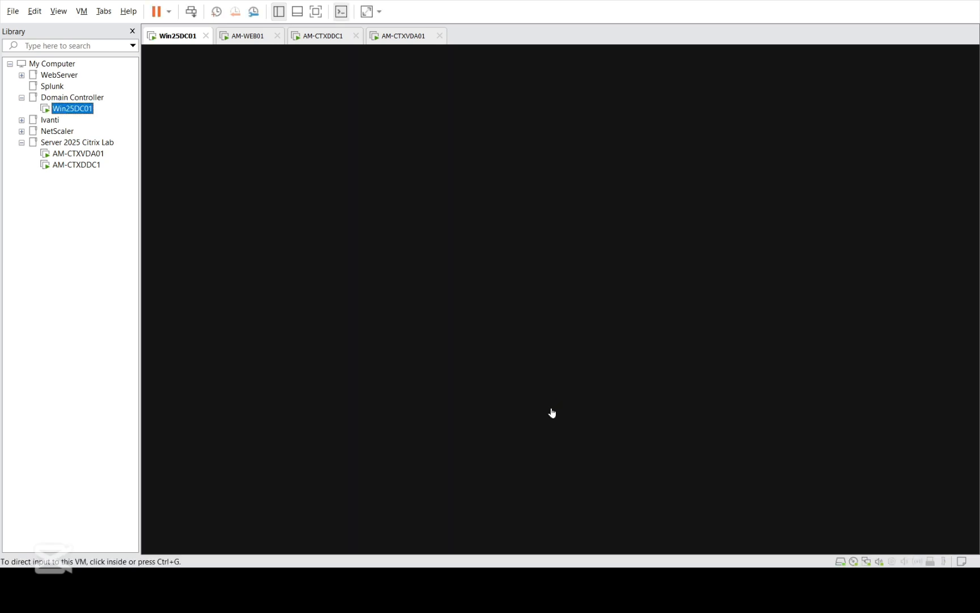
click(516, 281)
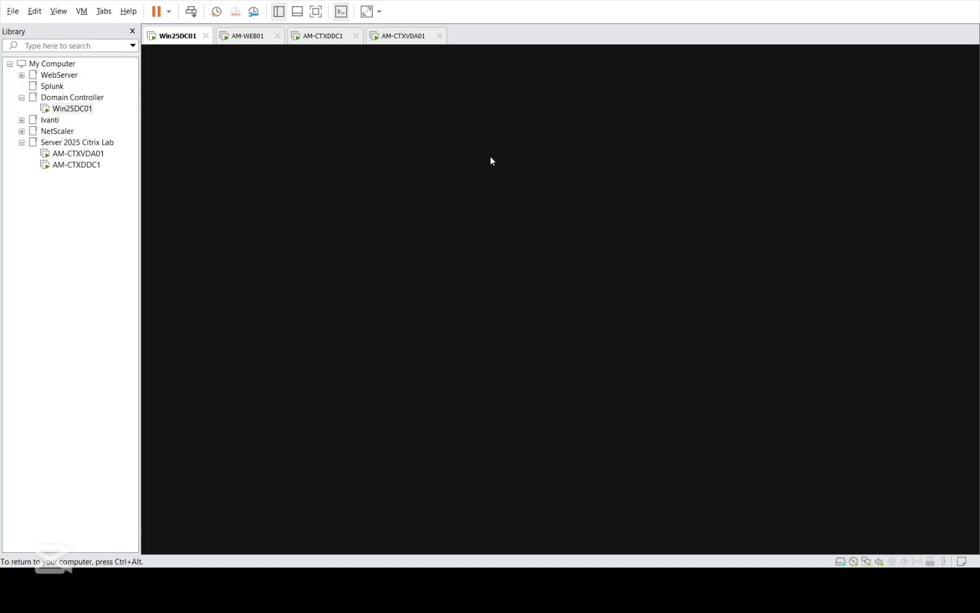
key(ctrl+alt)
click(72, 97)
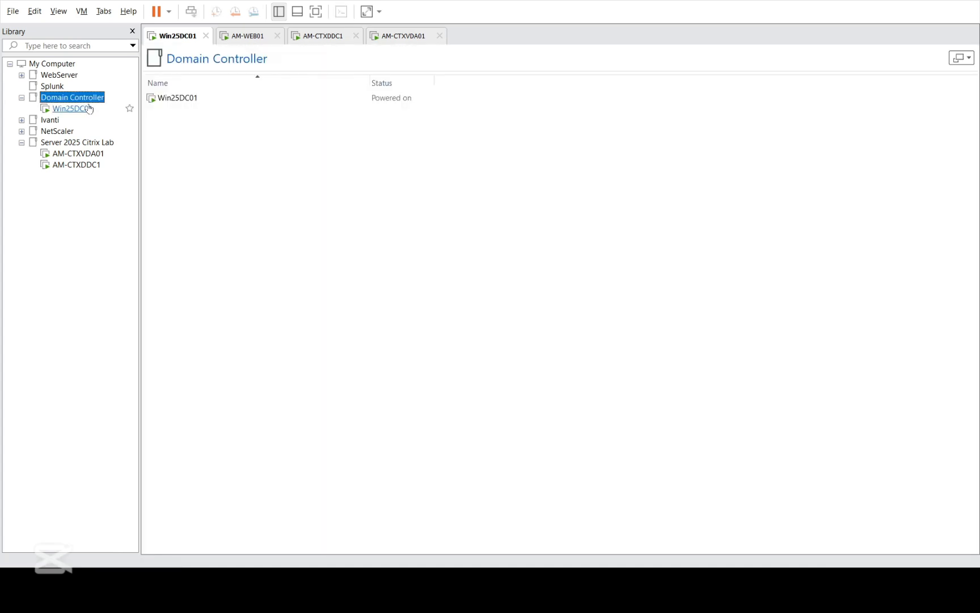
click(72, 109)
click(485, 234)
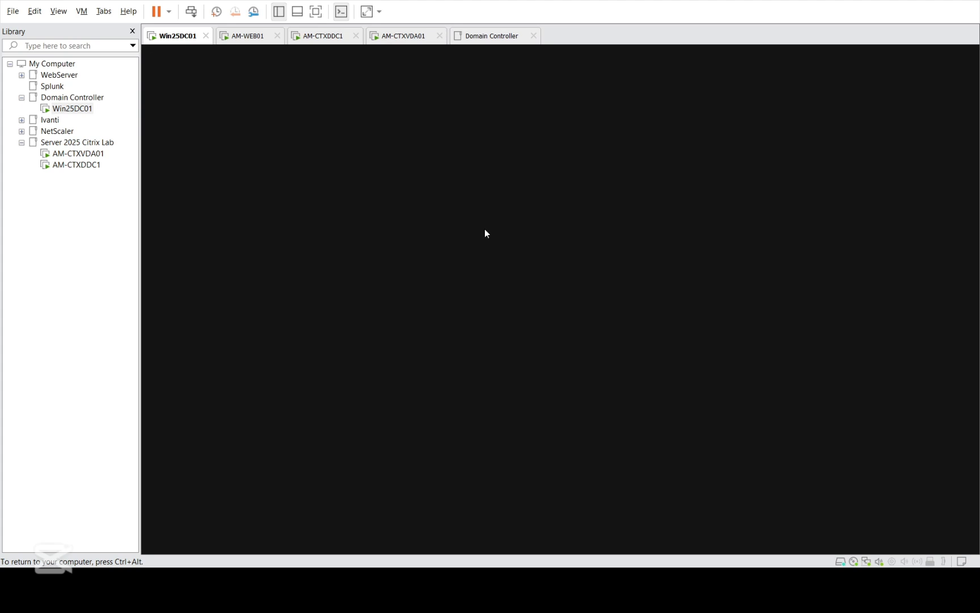
key(ctrl+alt)
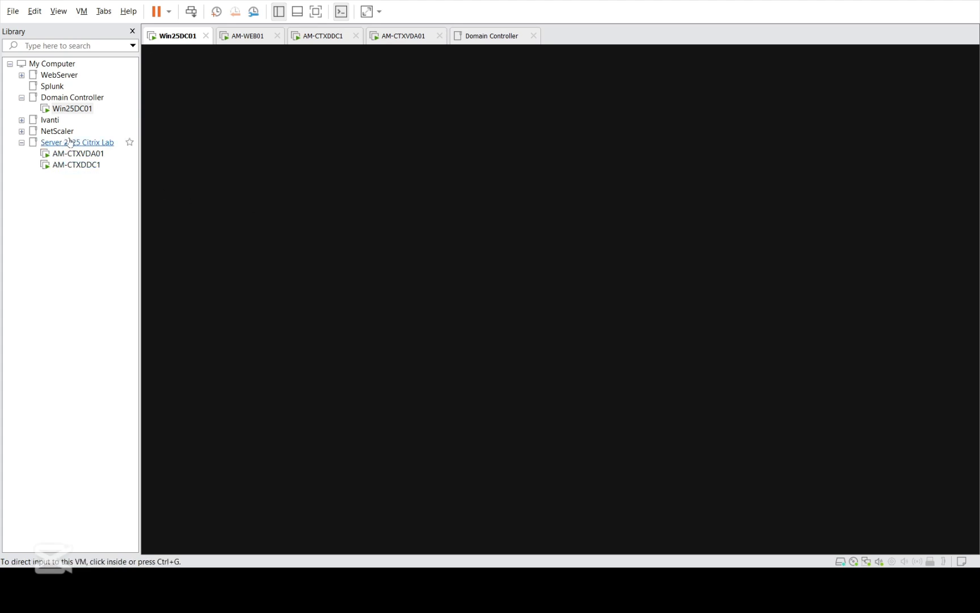
click(431, 304)
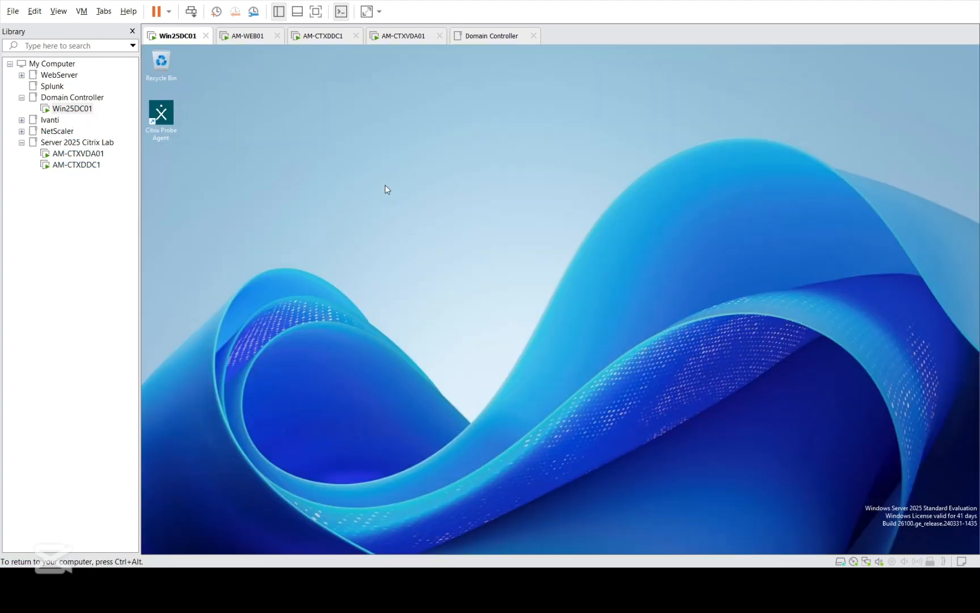
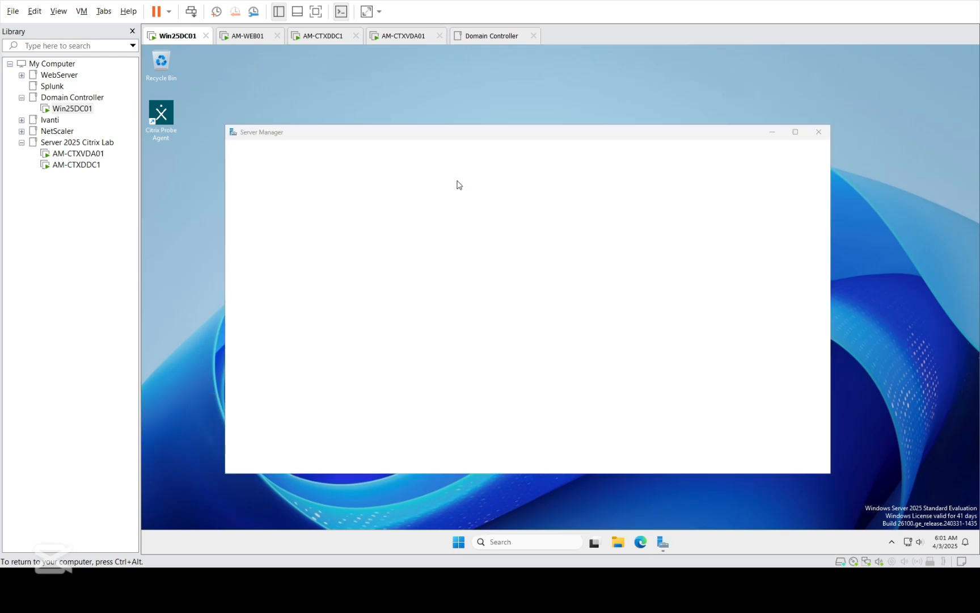
Step: Close Server Manager on Win25DC01 and start Edge on a blank new tab
click(814, 135)
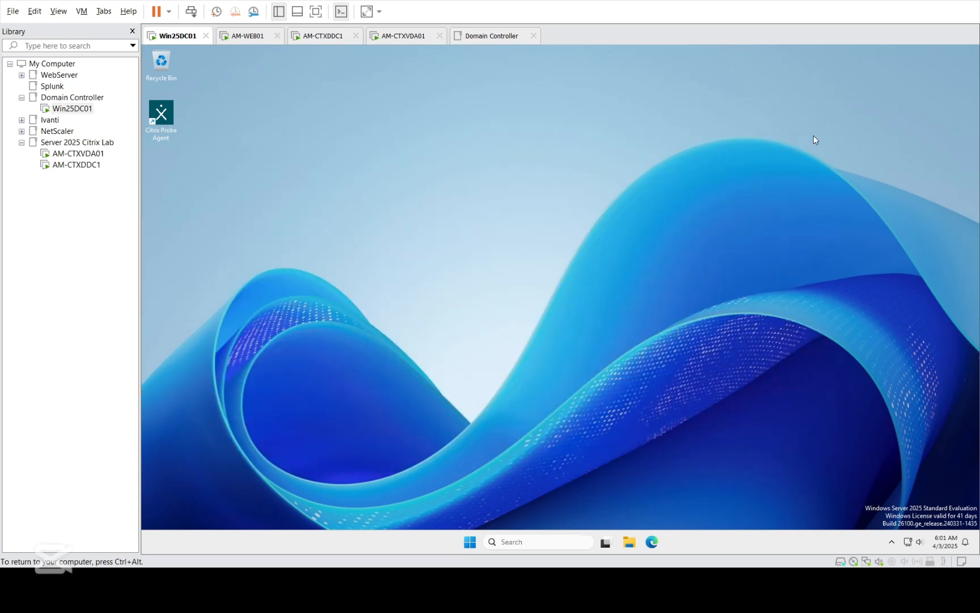
key(ctrl+alt)
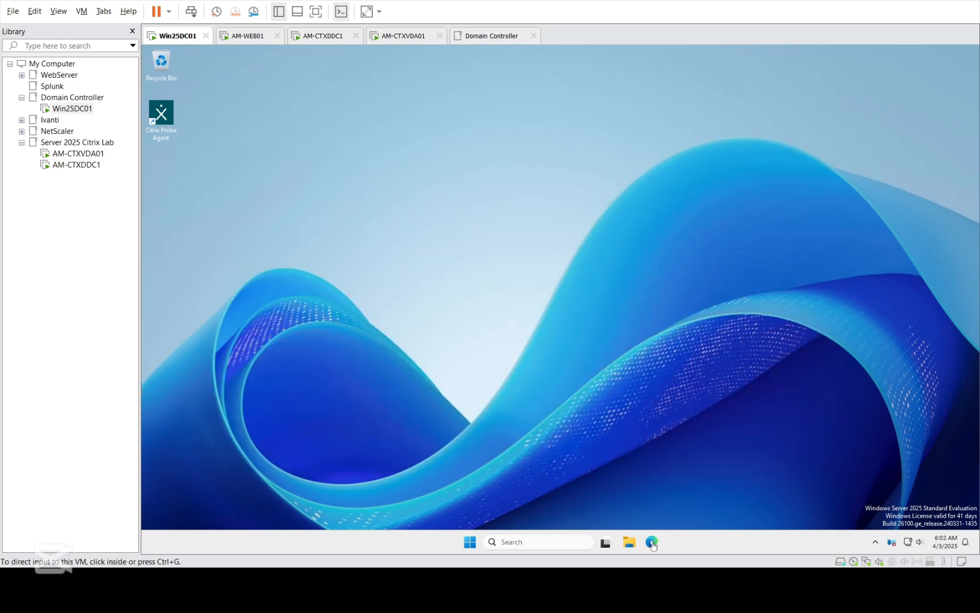
click(644, 364)
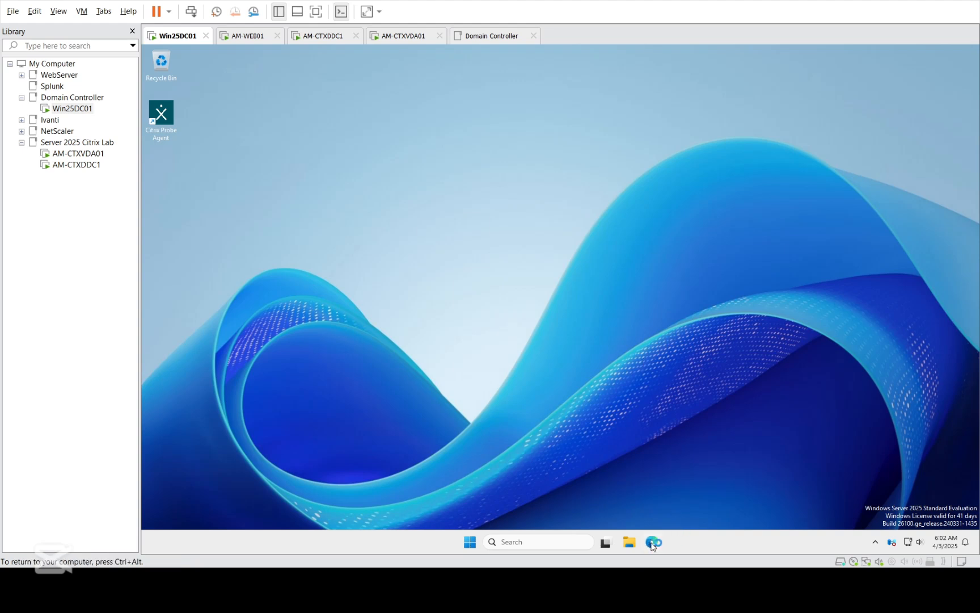
click(66, 167)
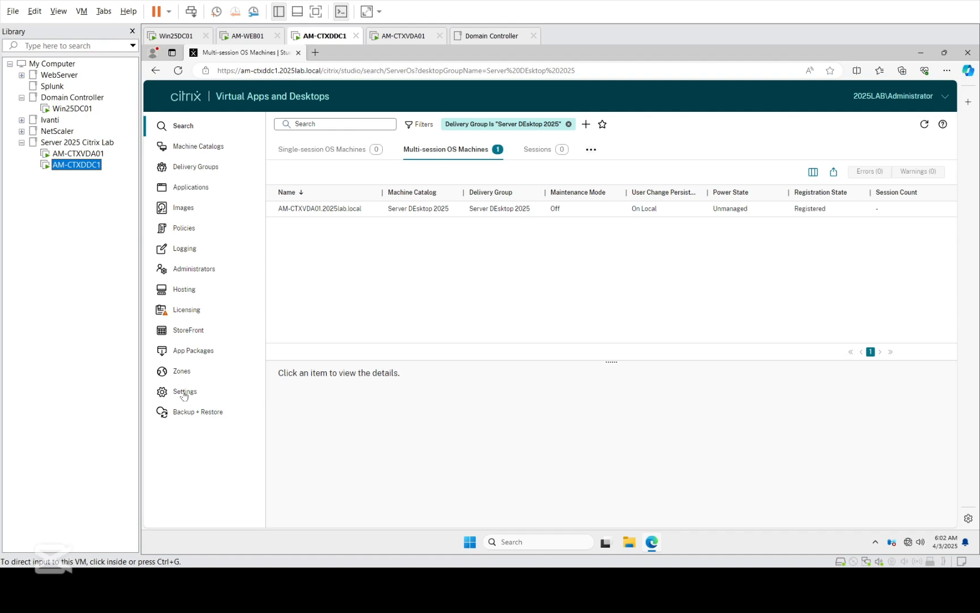
click(67, 110)
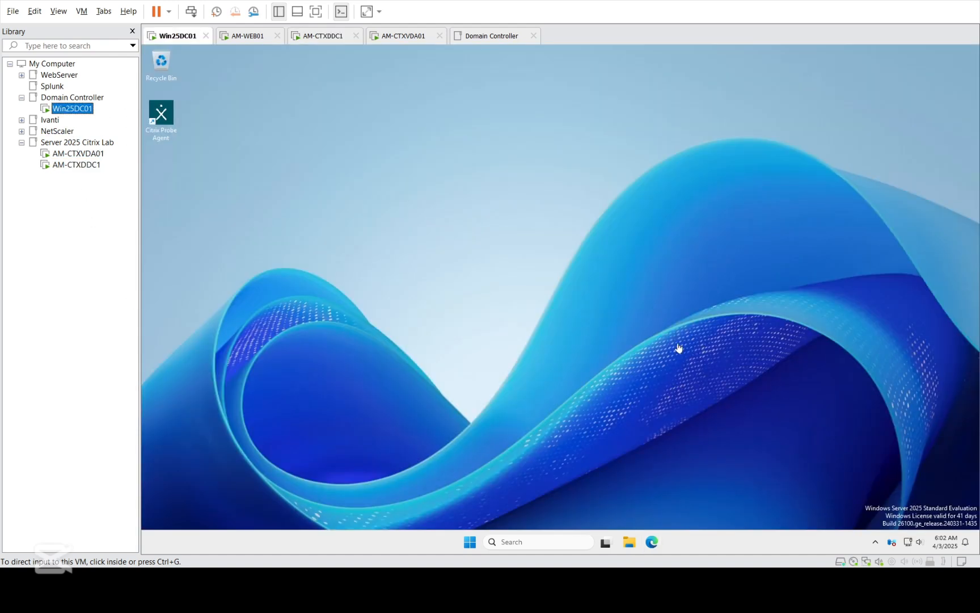
click(651, 336)
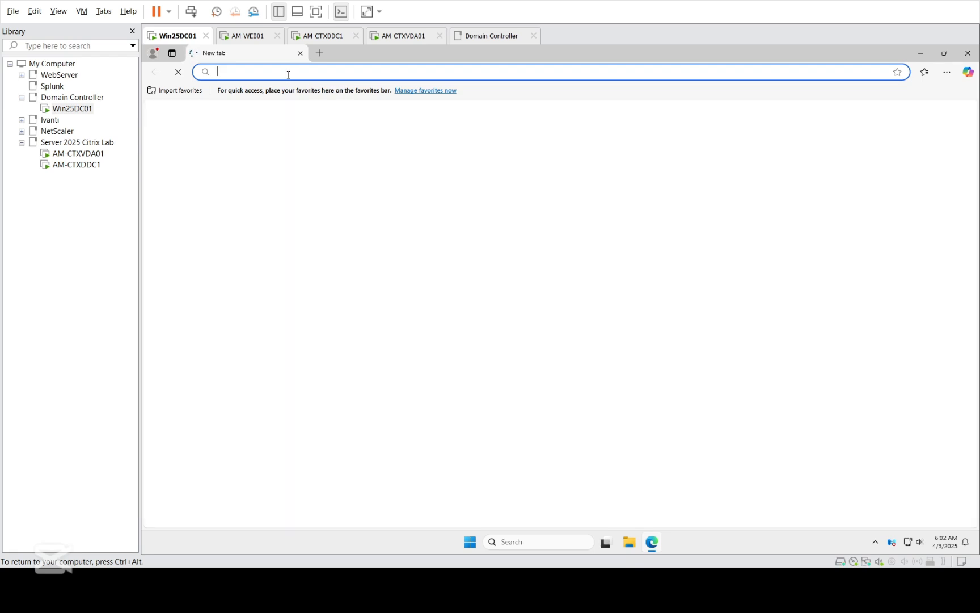
Step: Browse to workplace.2025lab.local to reach the StoreFront logon page
text(workplace.2025lab.local)
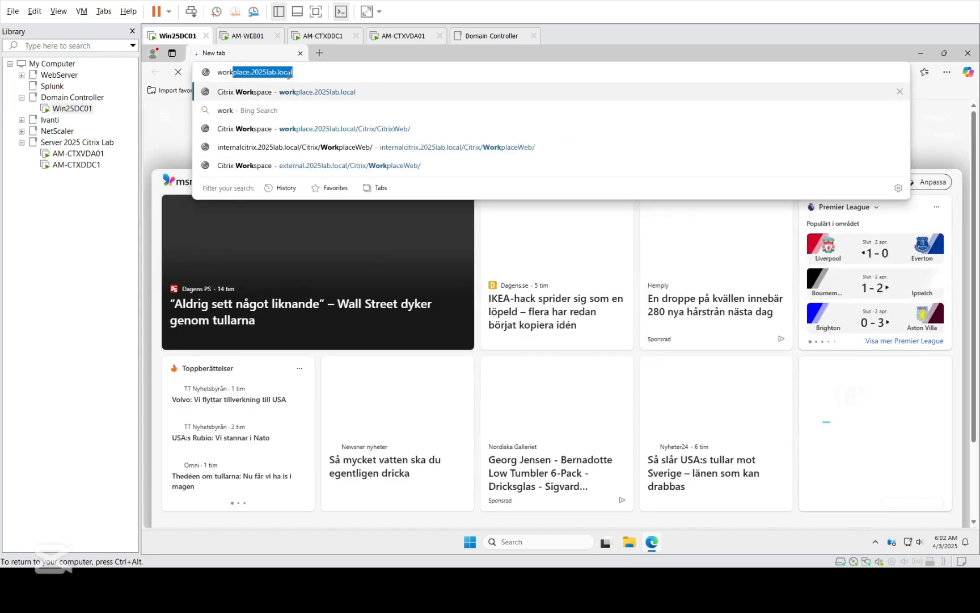
key(Return)
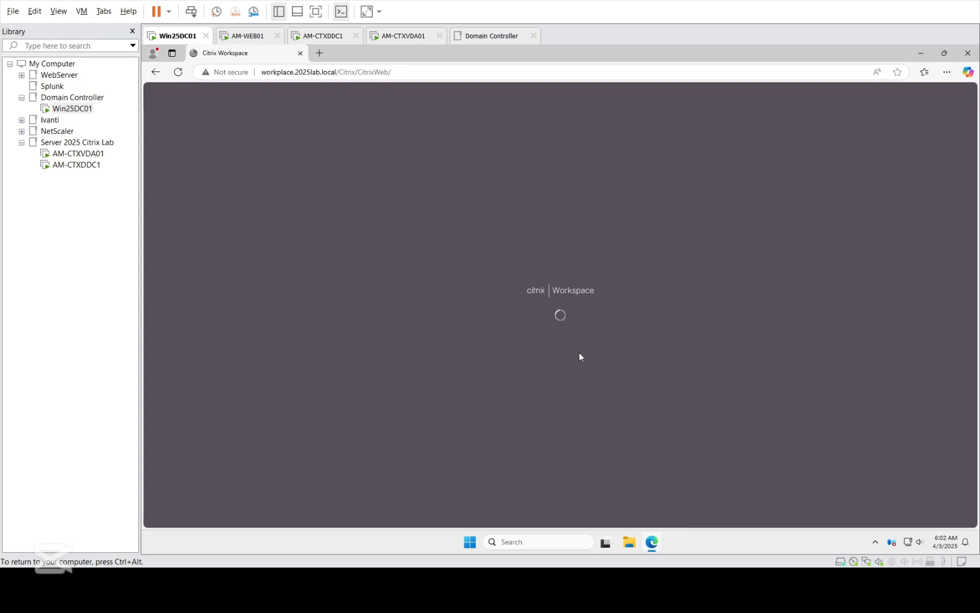
click(77, 165)
click(72, 108)
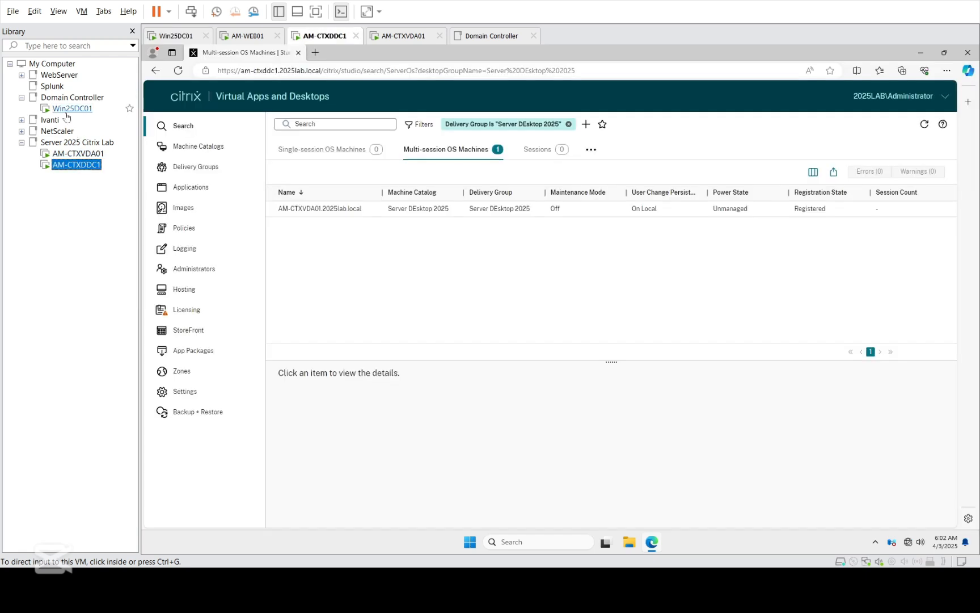
Step: Log on to StoreFront with the saved administrator credentials
text(admini)
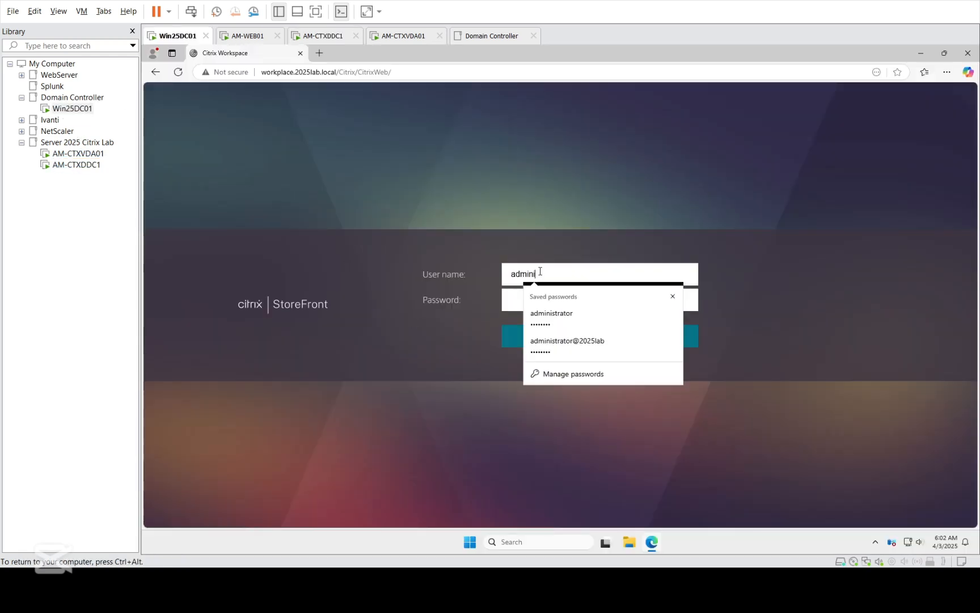
key(Down)
key(Return)
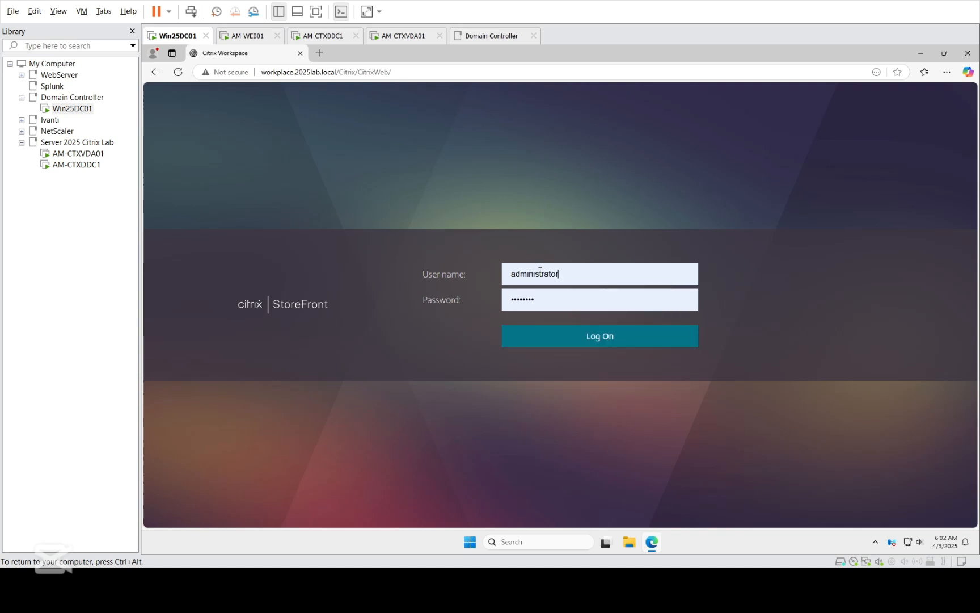
key(Return)
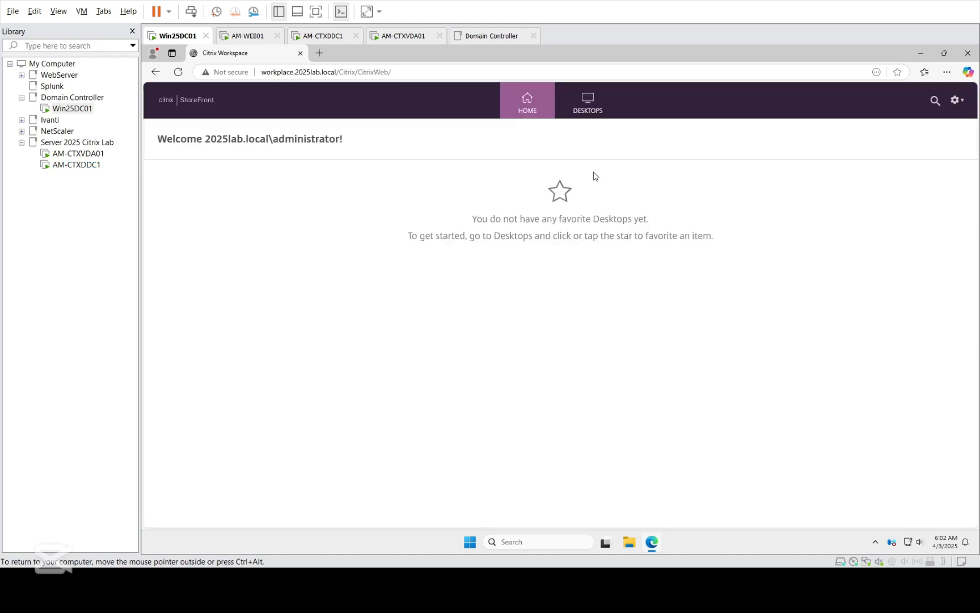
Step: Star Server DEsktop 2025 in the Desktops list and launch its tile from Home
click(587, 107)
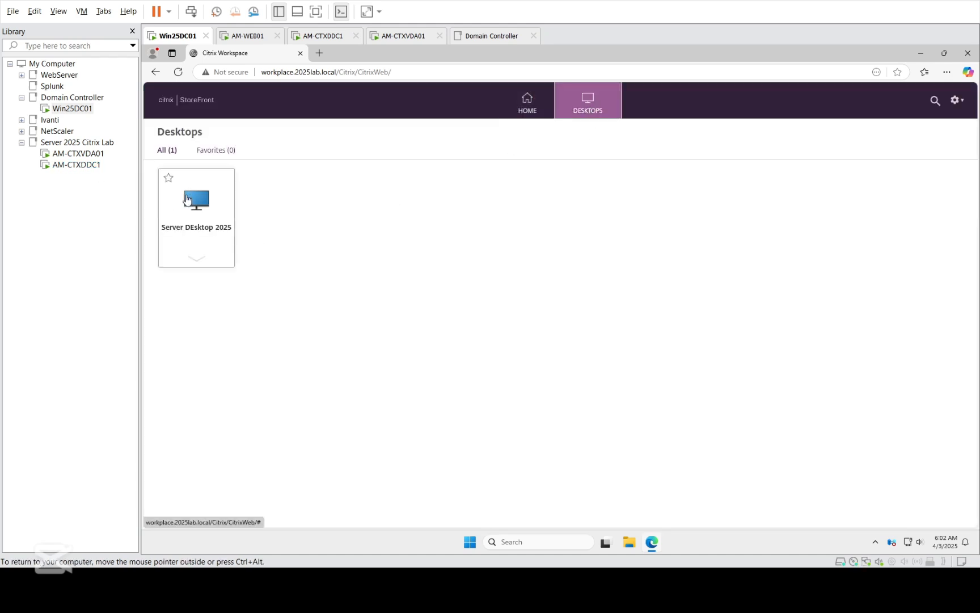
click(531, 112)
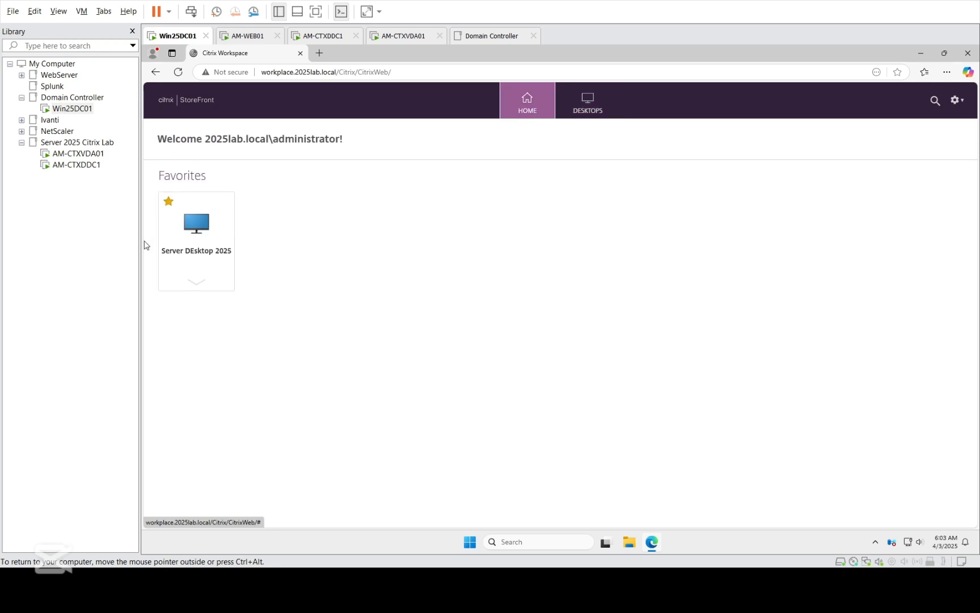
click(204, 228)
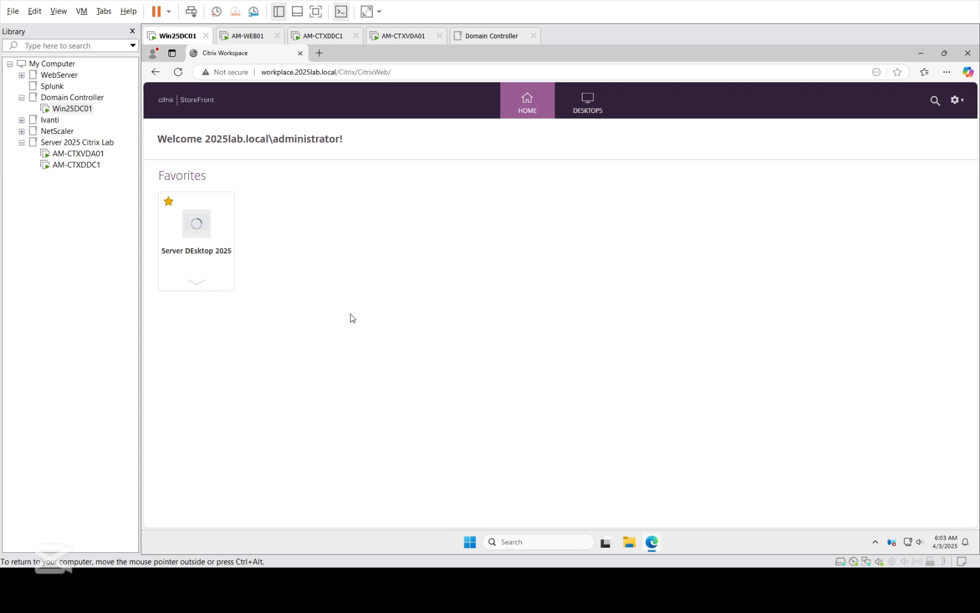
Step: Open the downloaded .ica launch file from Edge's Downloads to connect the desktop
click(195, 283)
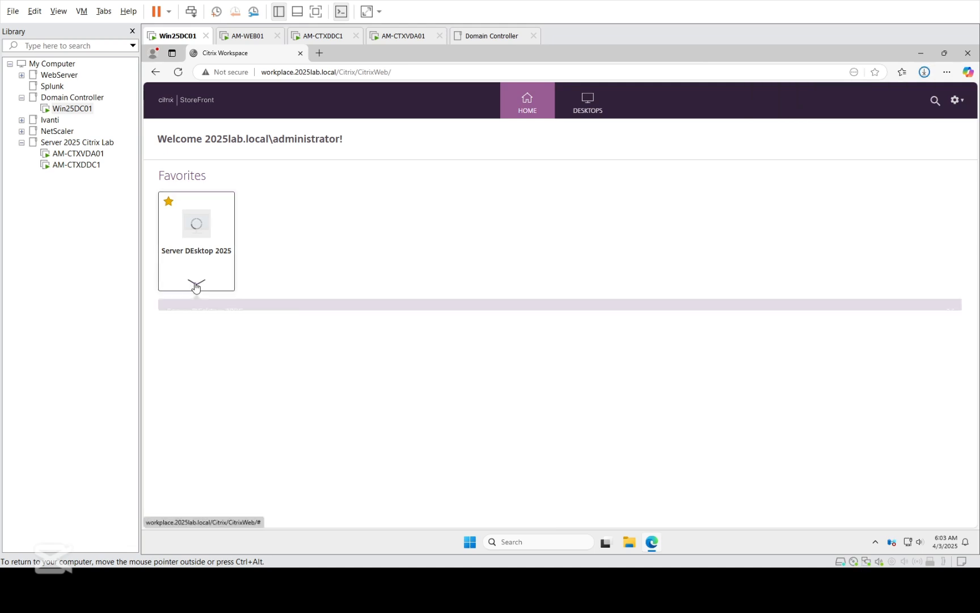
click(926, 71)
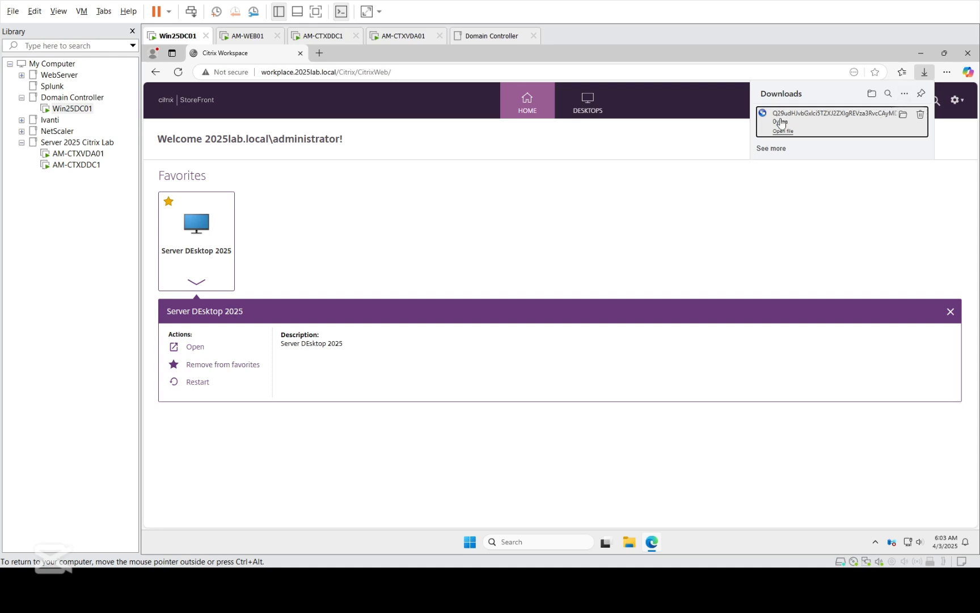
click(785, 132)
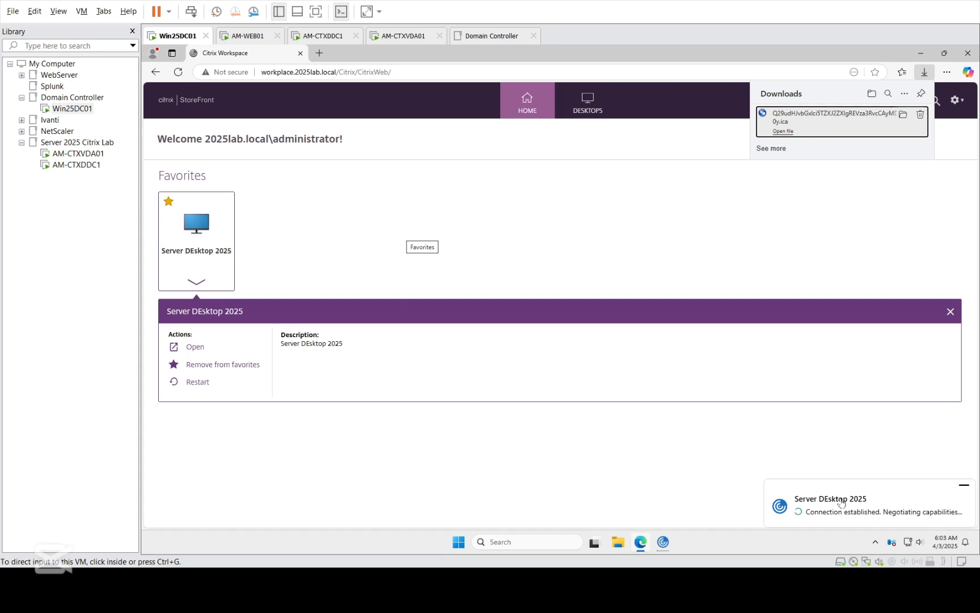
Step: Refresh Studio on AM-CTXDDC1 and confirm one Active session on AM-CTXVDA01.2025lab.local
click(76, 165)
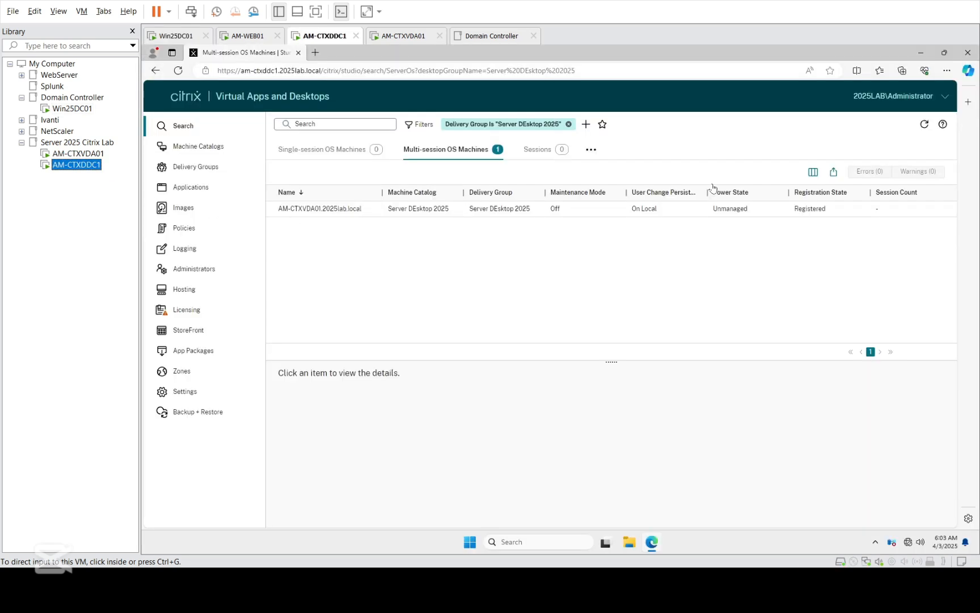
click(925, 127)
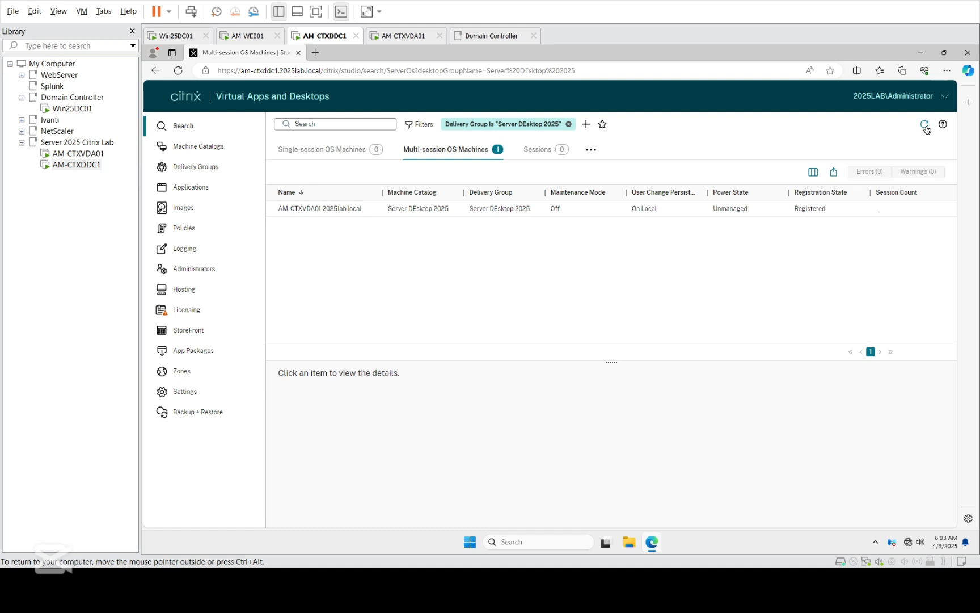
click(926, 126)
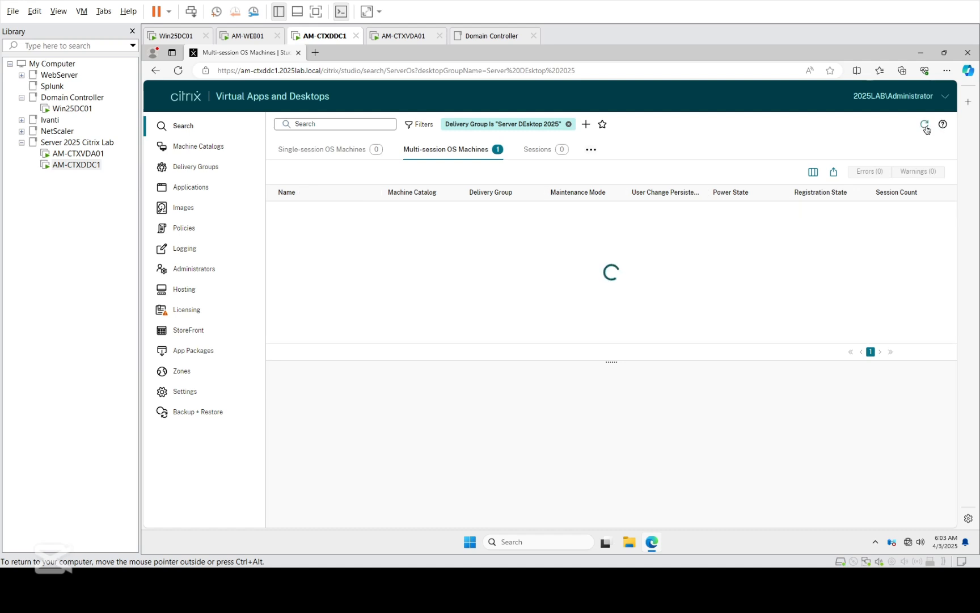
click(534, 151)
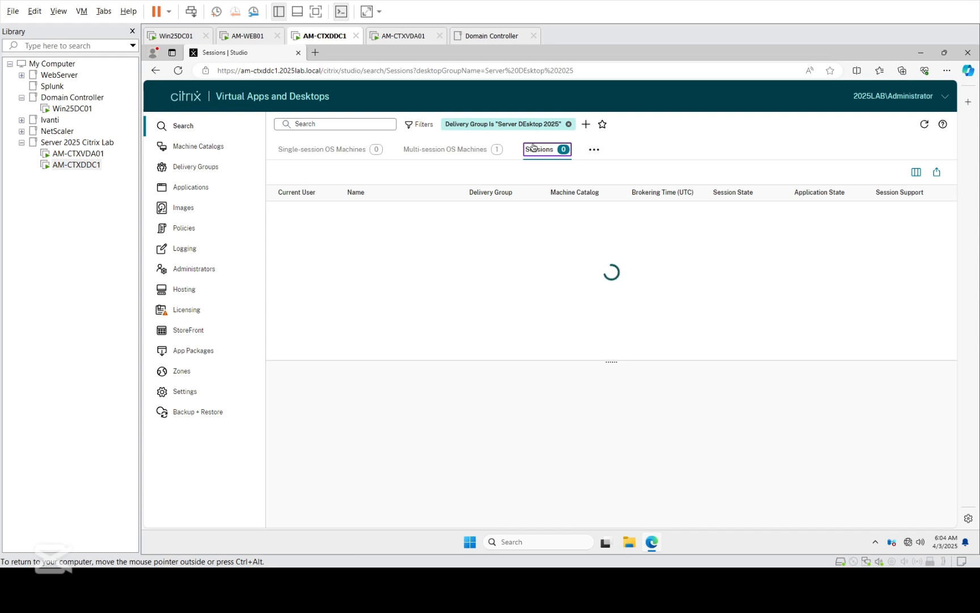
click(73, 109)
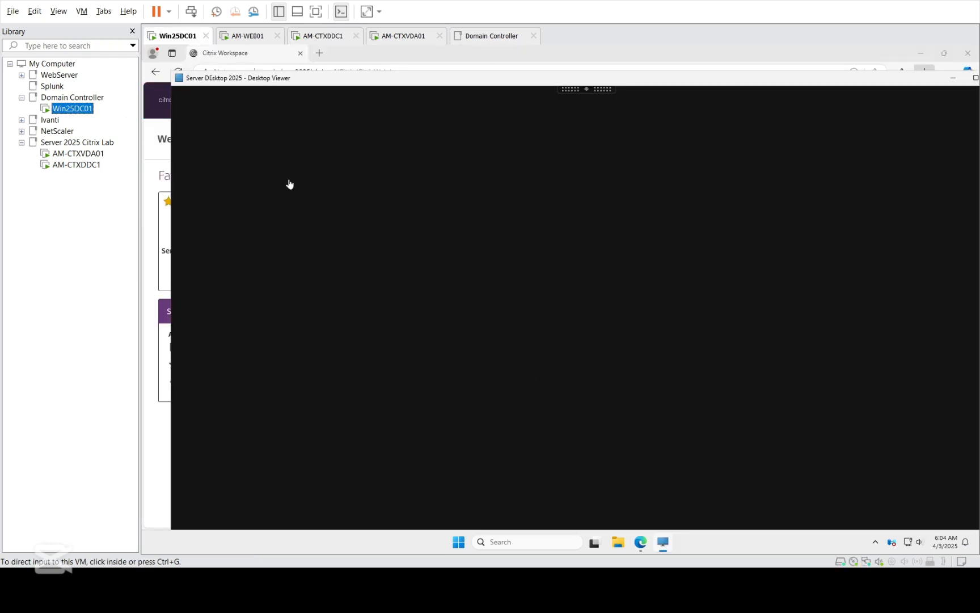
click(77, 165)
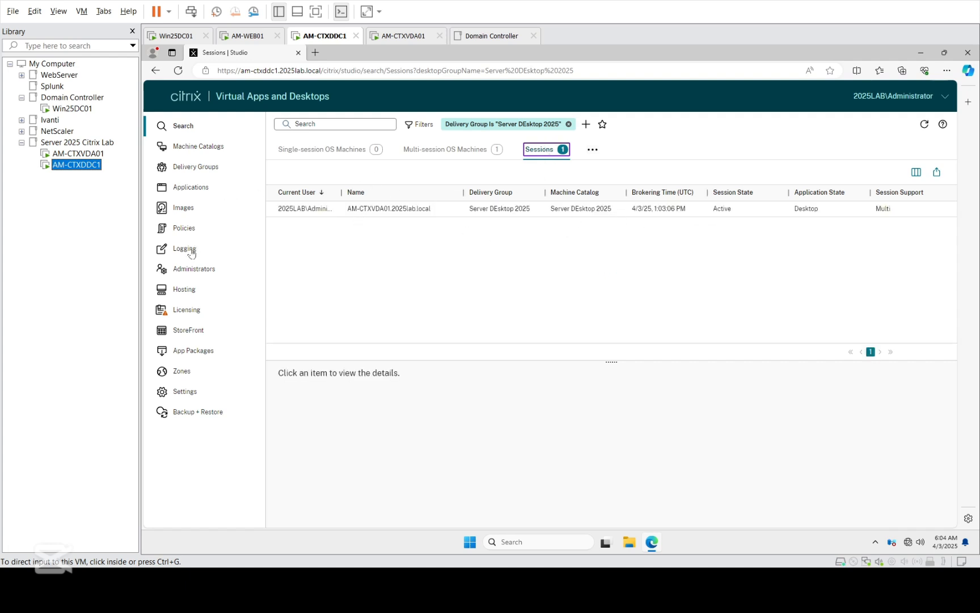
Step: Review site Settings (Horizontal load balancing, 24-hour inactivity timeout), then show Machine Catalogs
click(182, 396)
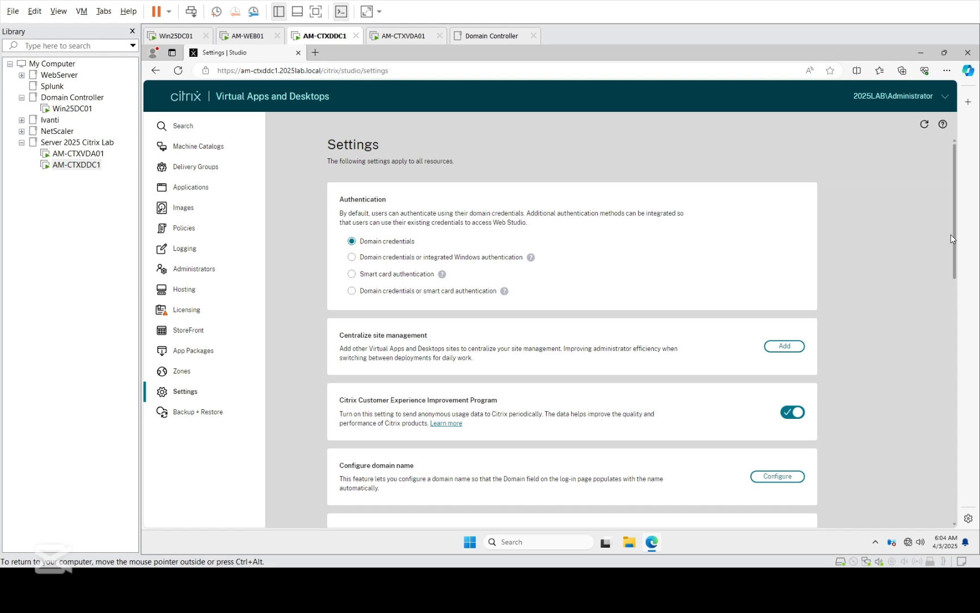
drag(958, 225, 967, 250)
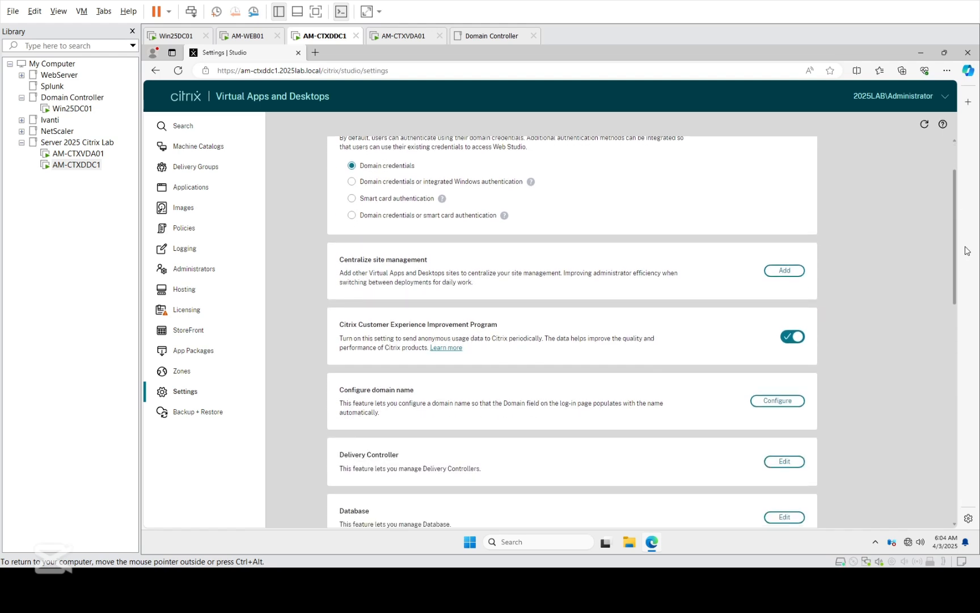
drag(967, 255, 959, 485)
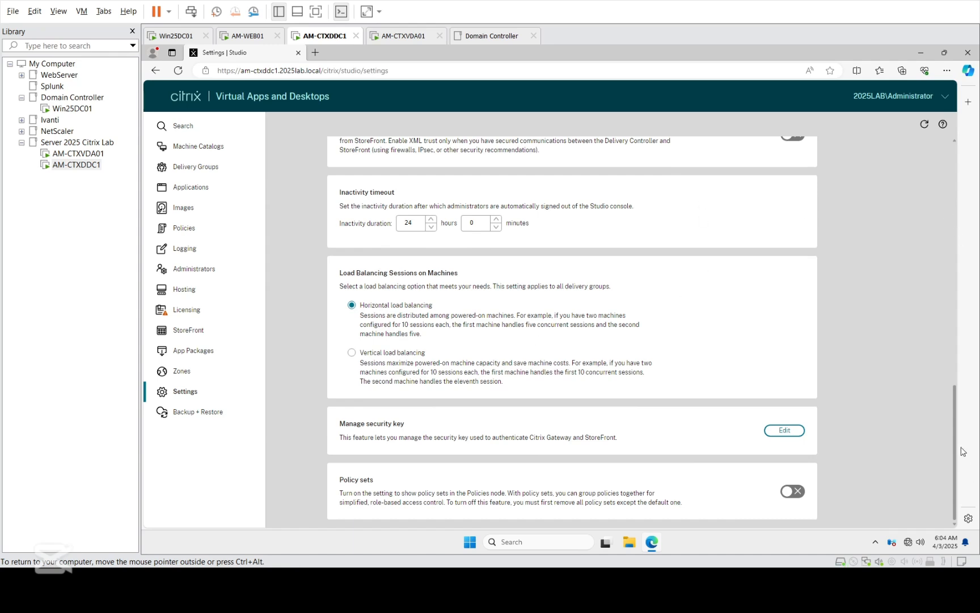
drag(957, 440, 951, 408)
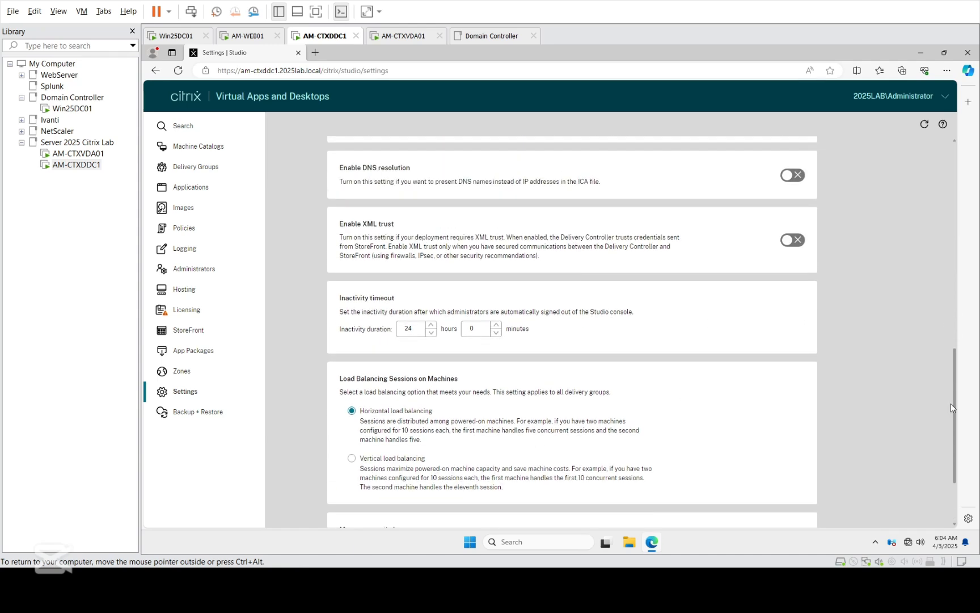
drag(951, 403, 952, 489)
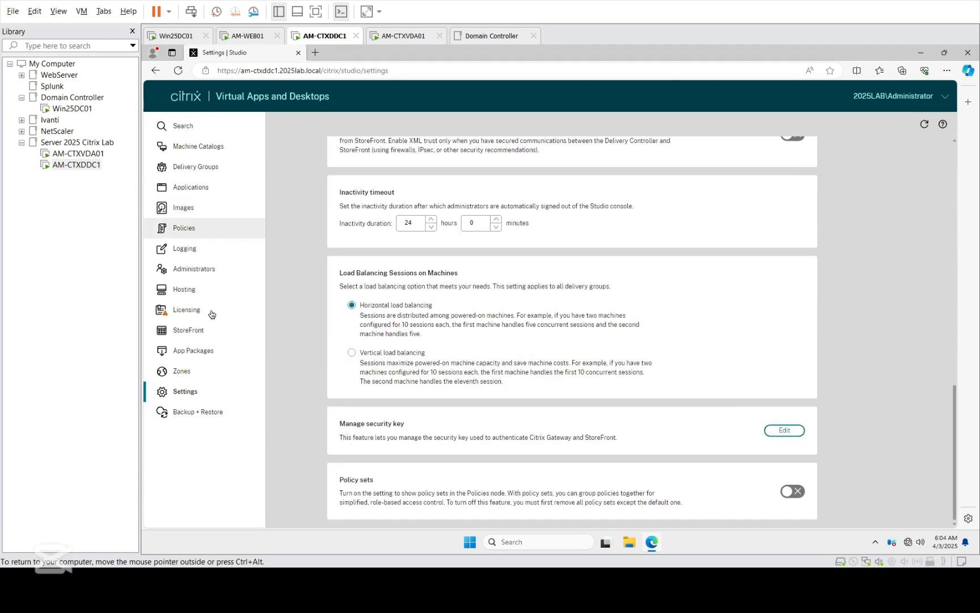
click(192, 145)
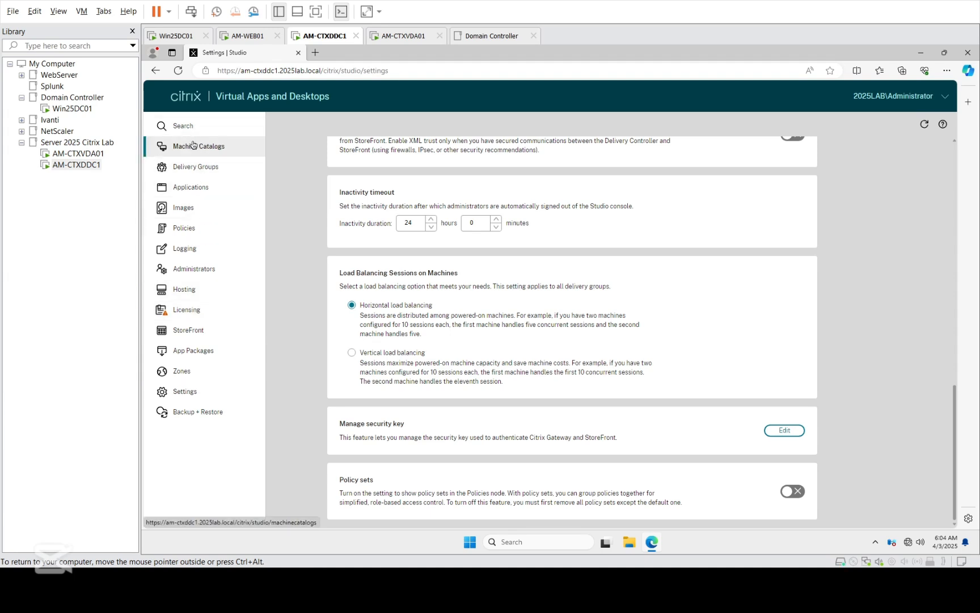
Step: Launch Citrix Director from Start > All apps > Citrix on AM-CTXDDC1
click(470, 543)
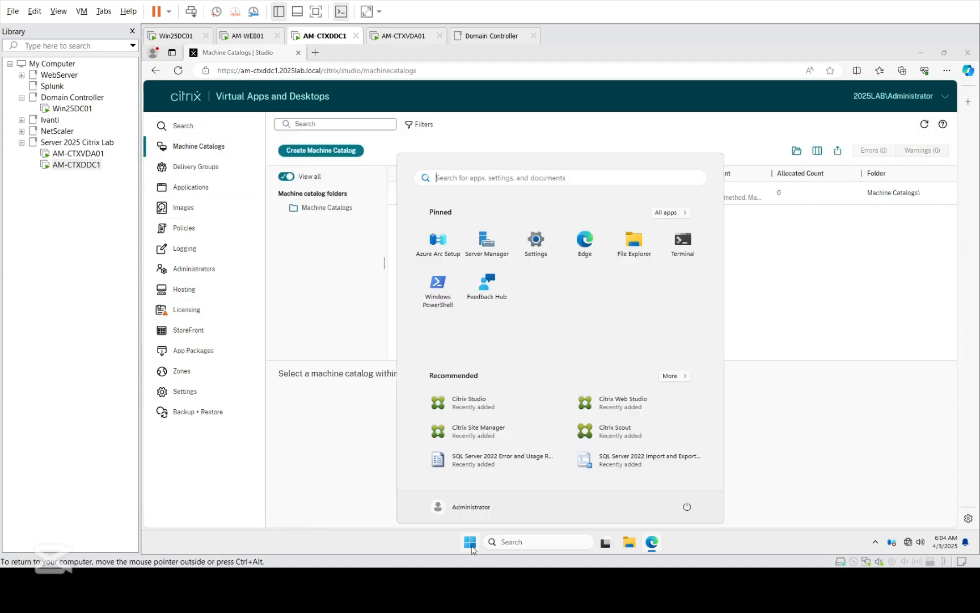
click(672, 213)
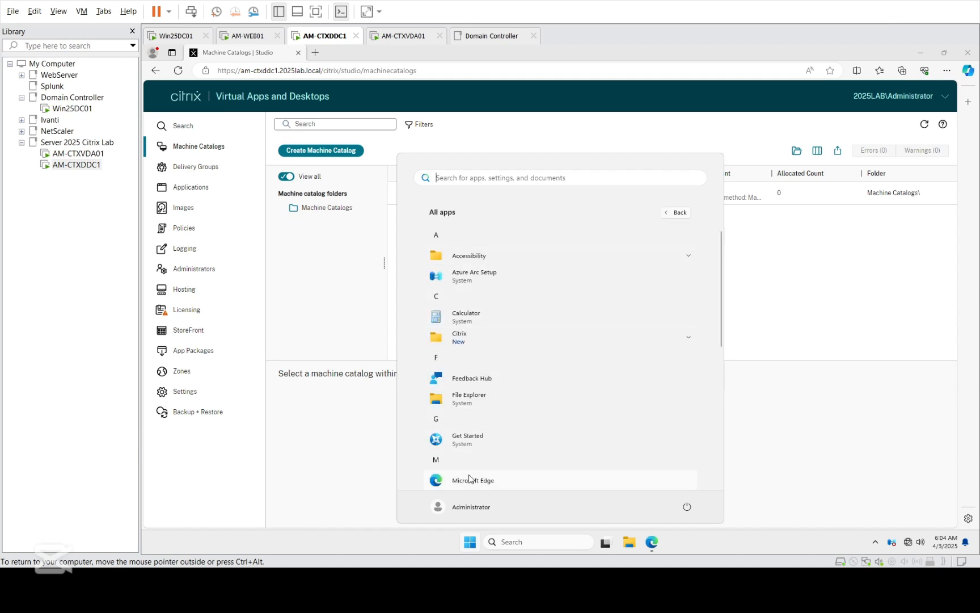
click(468, 341)
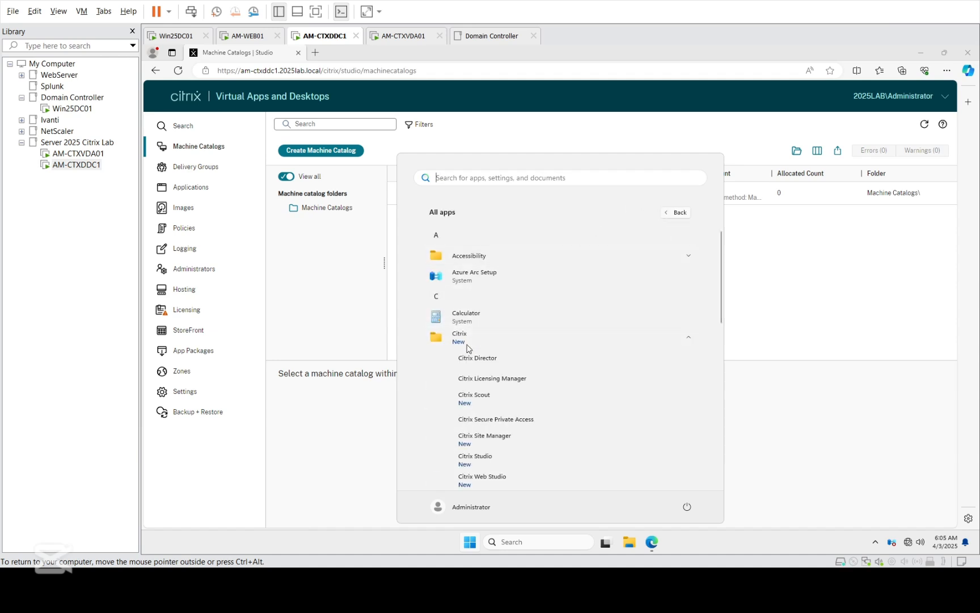
click(493, 362)
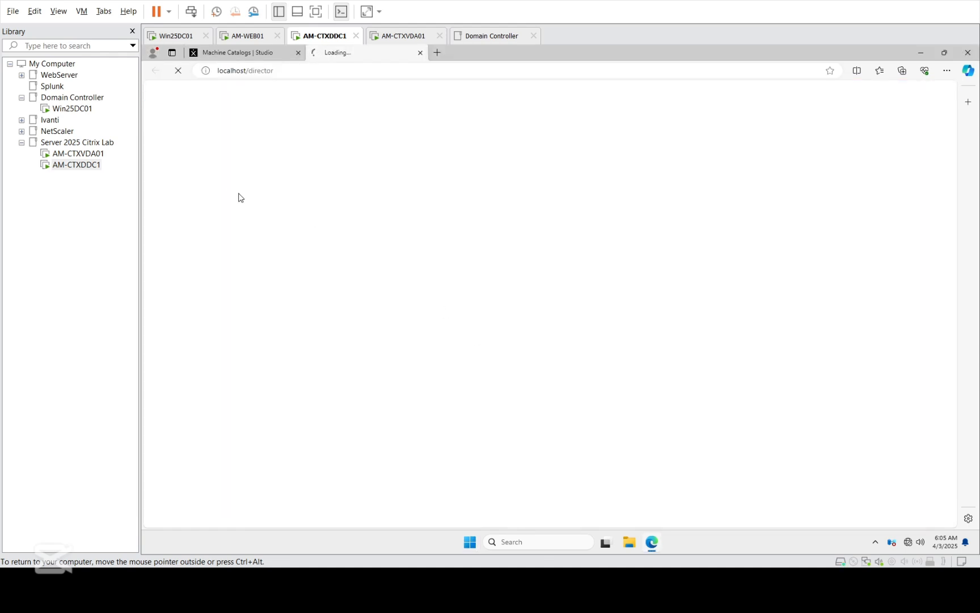
click(80, 112)
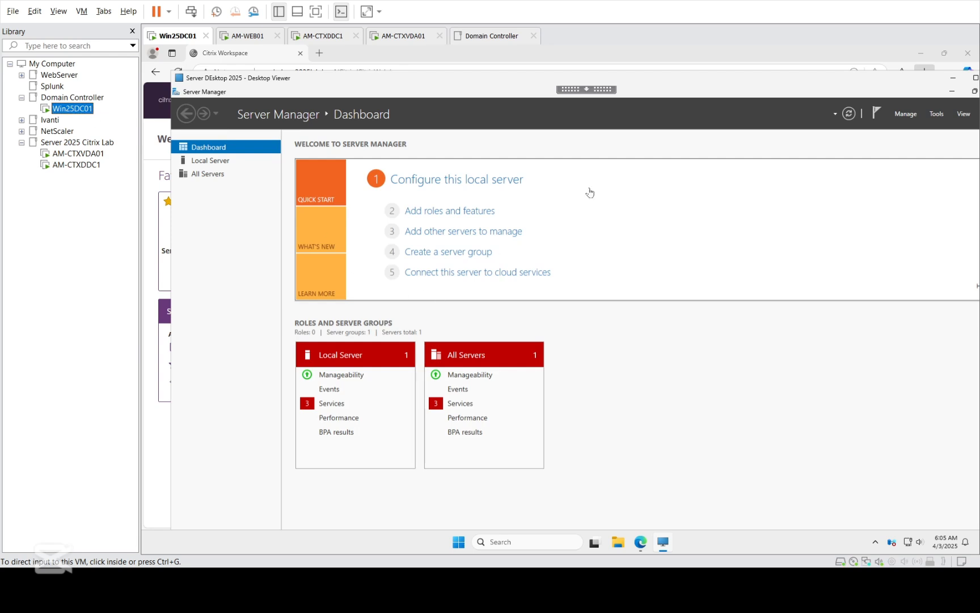
click(824, 84)
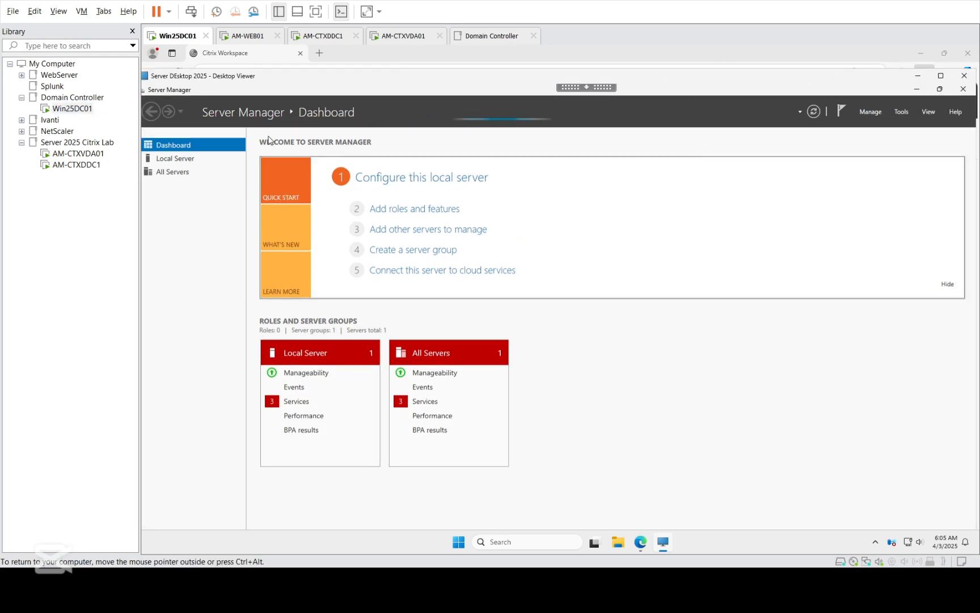
click(74, 166)
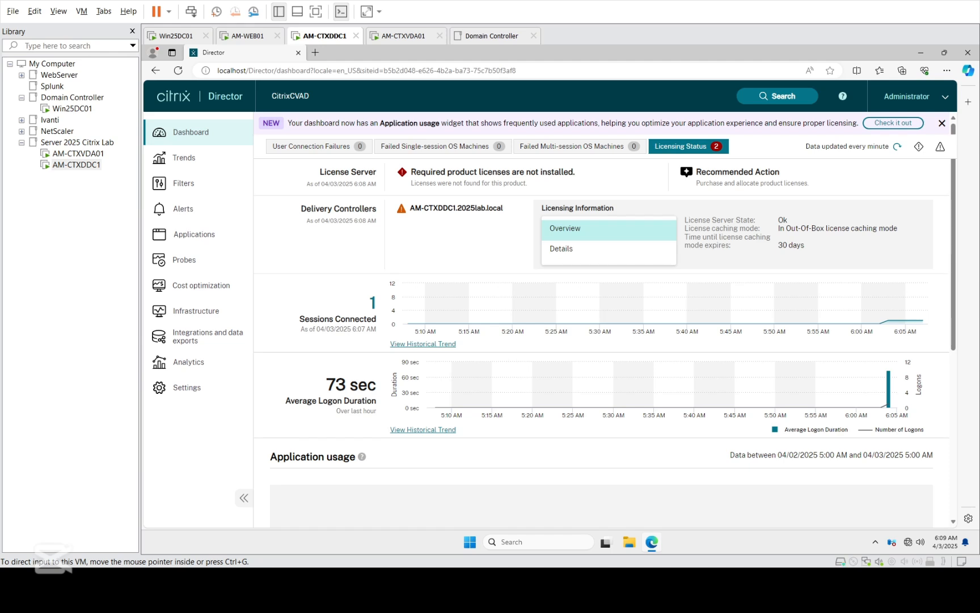
Step: Drill from the connected-sessions count into the administrator session's User Details
click(373, 303)
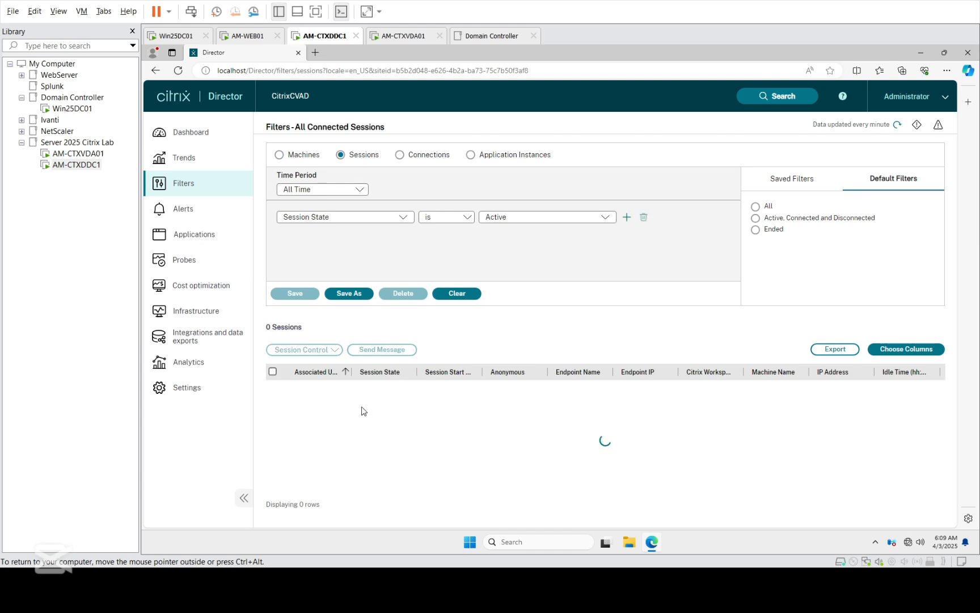
click(310, 388)
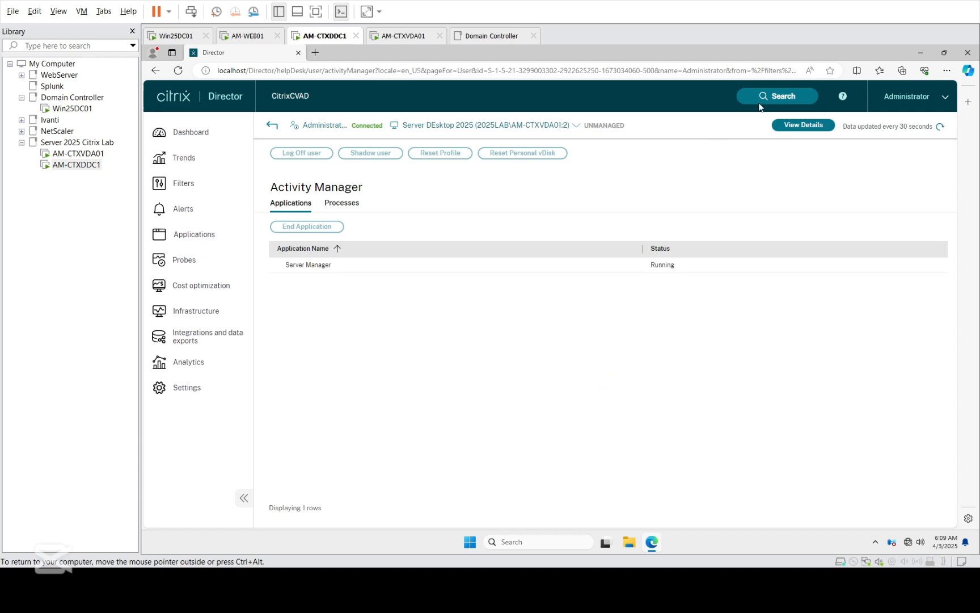
click(802, 125)
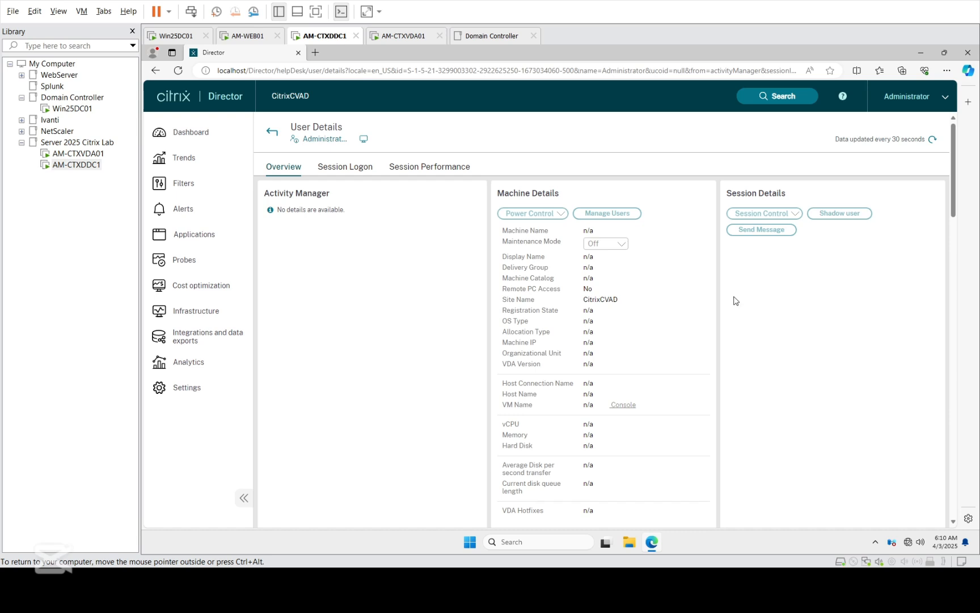
Step: Review the 1 min 13 sec logon breakdown, then Session Performance showing 16 ms ICA latency
drag(953, 178, 965, 297)
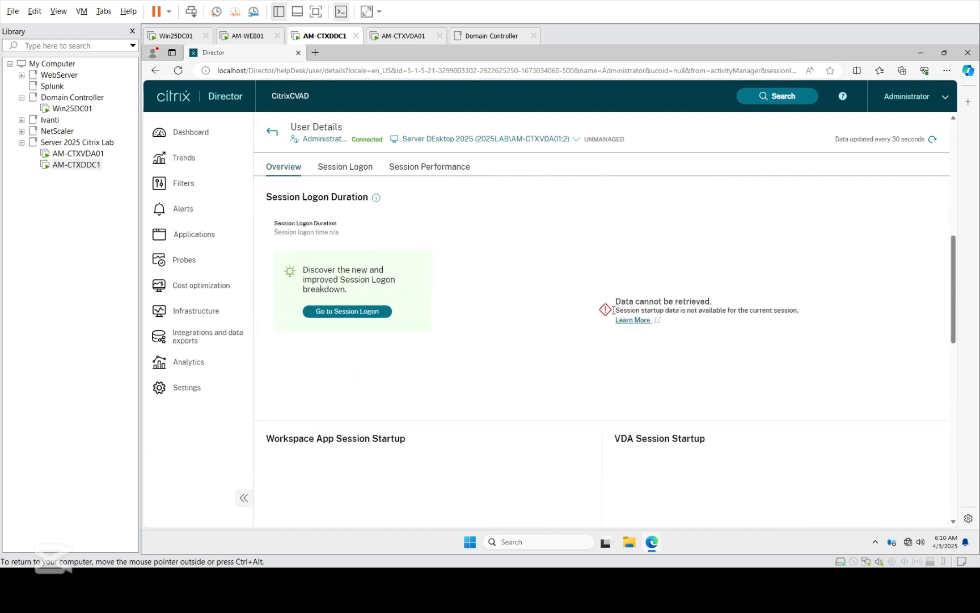
click(343, 309)
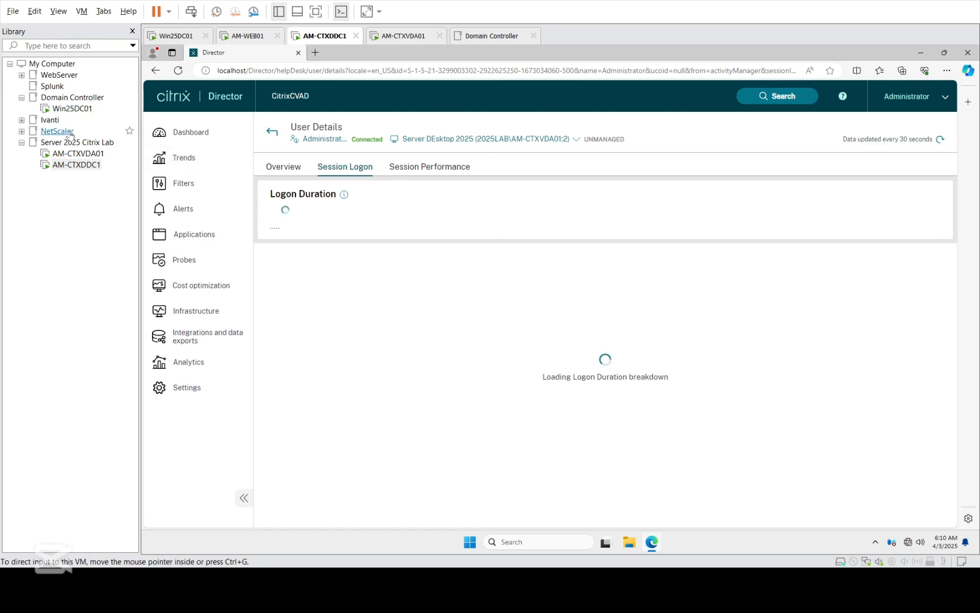
click(66, 155)
click(70, 164)
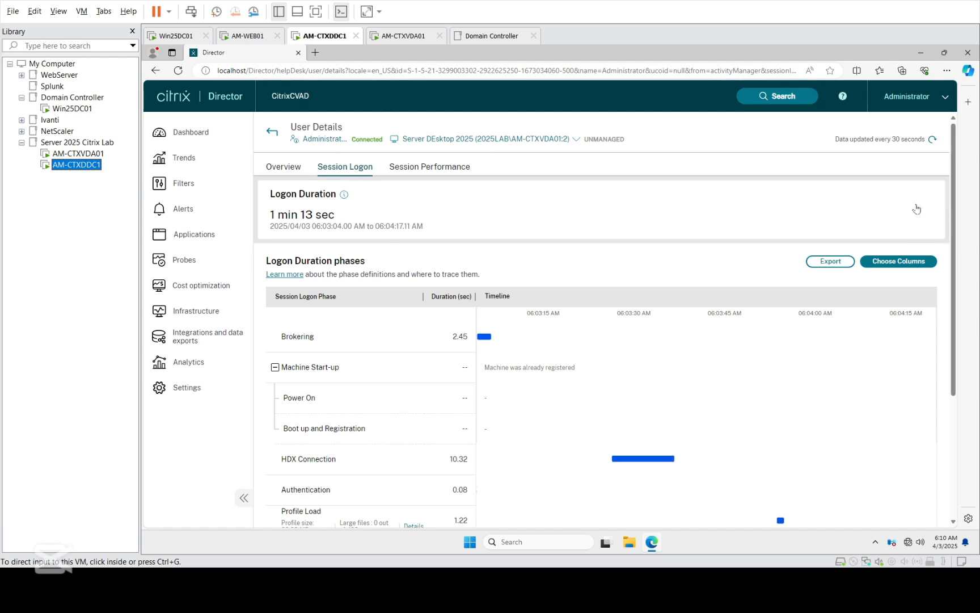
click(955, 240)
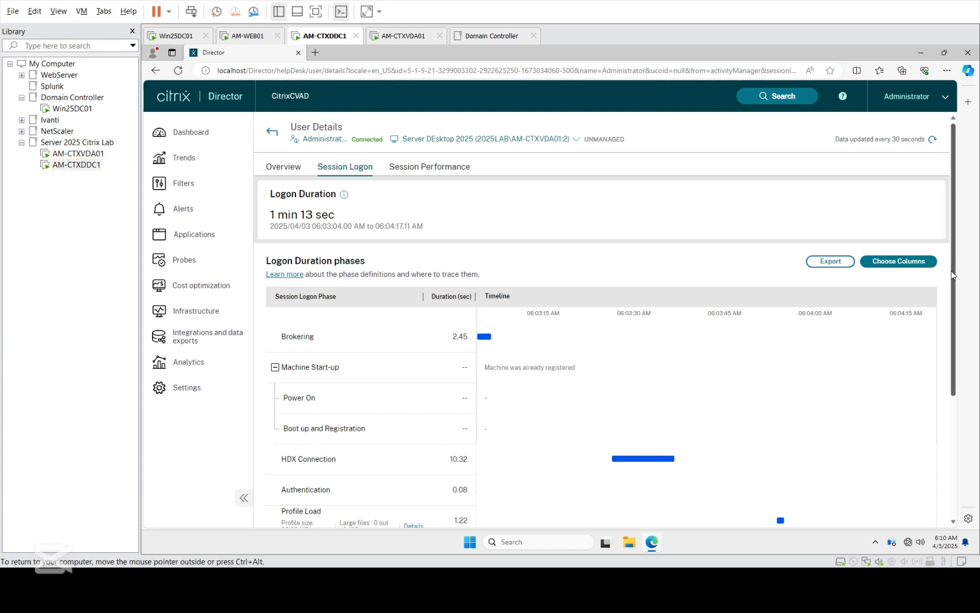
drag(952, 273, 552, 254)
click(445, 176)
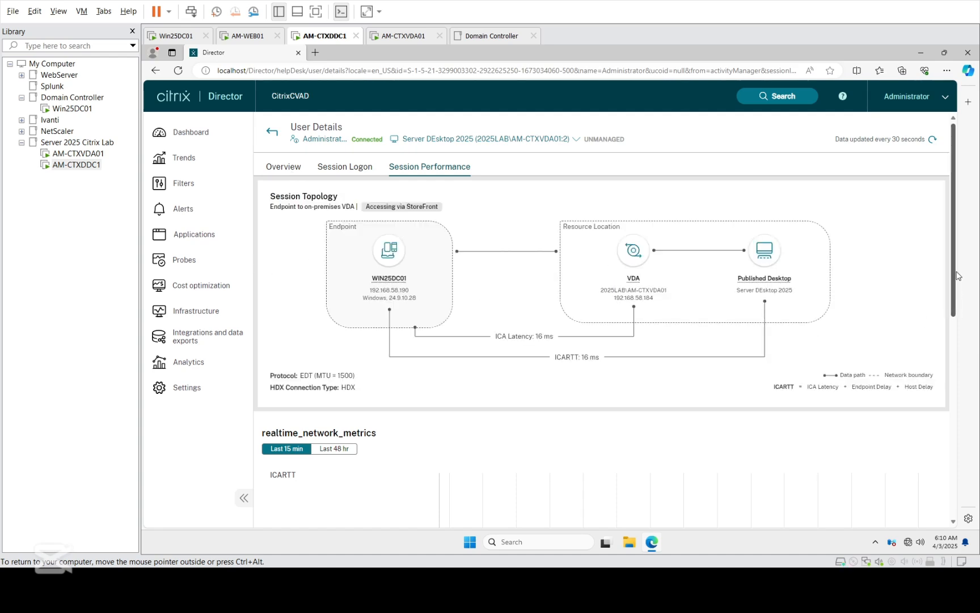
drag(957, 302, 957, 225)
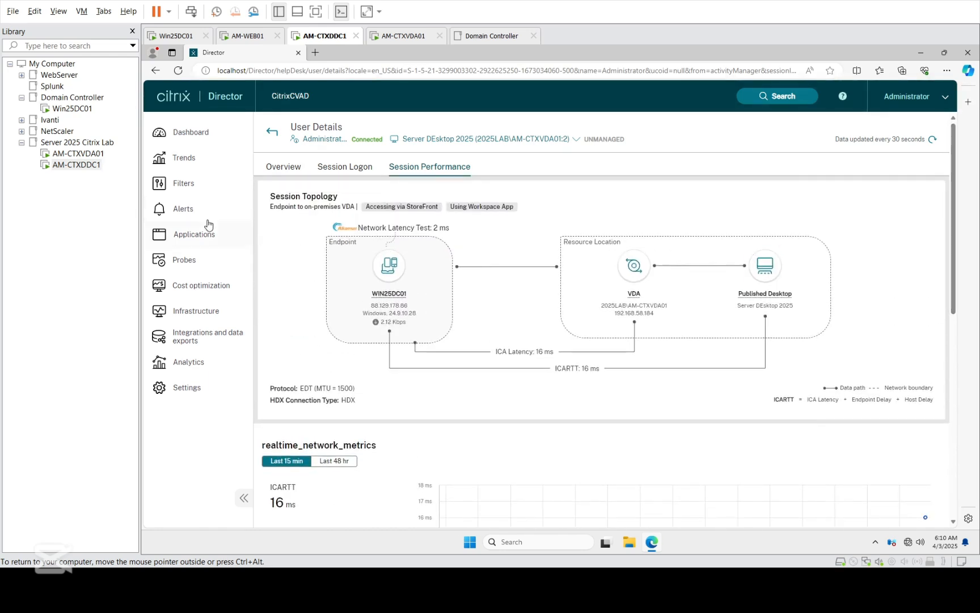